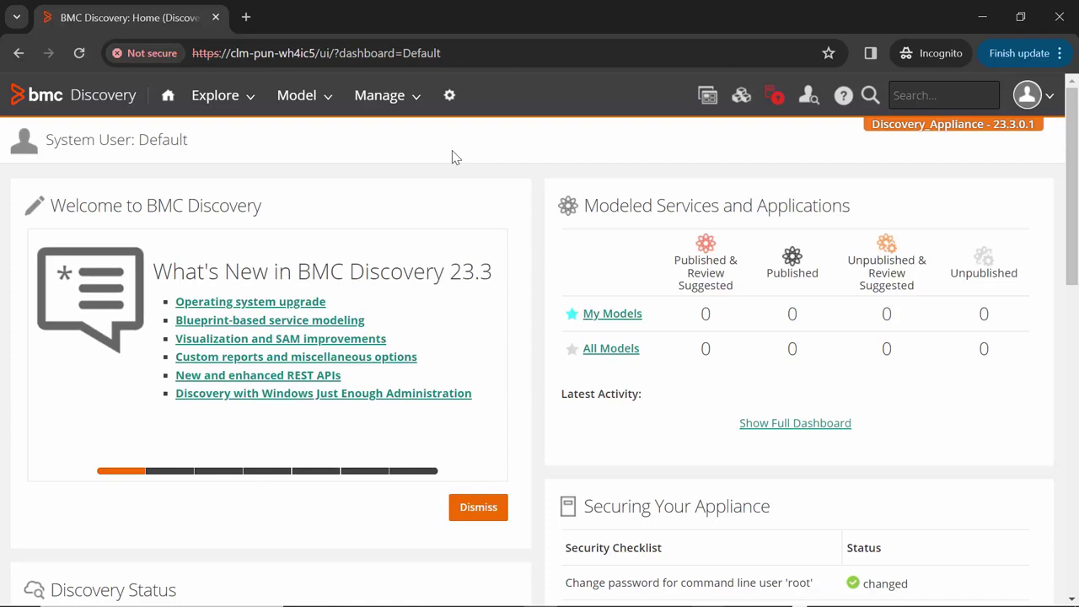
Step: Go to Cloud & API Providers, API tab, and review the Kubernetes/OpenShift Cluster provider's supported requests
{"action": "left_click", "coordinate": [450, 99]}
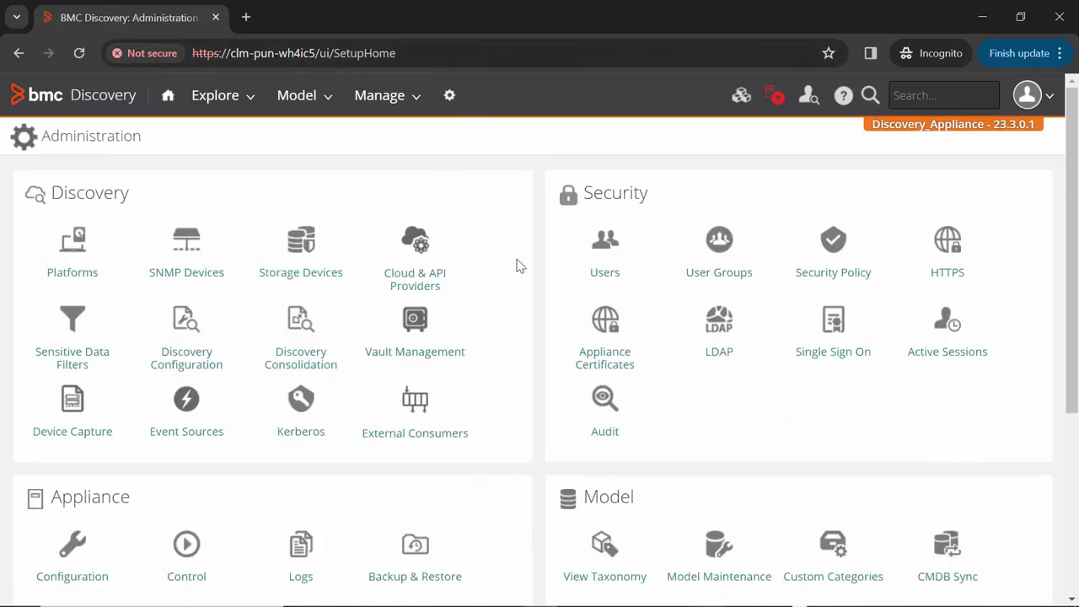
{"action": "left_click", "coordinate": [420, 246]}
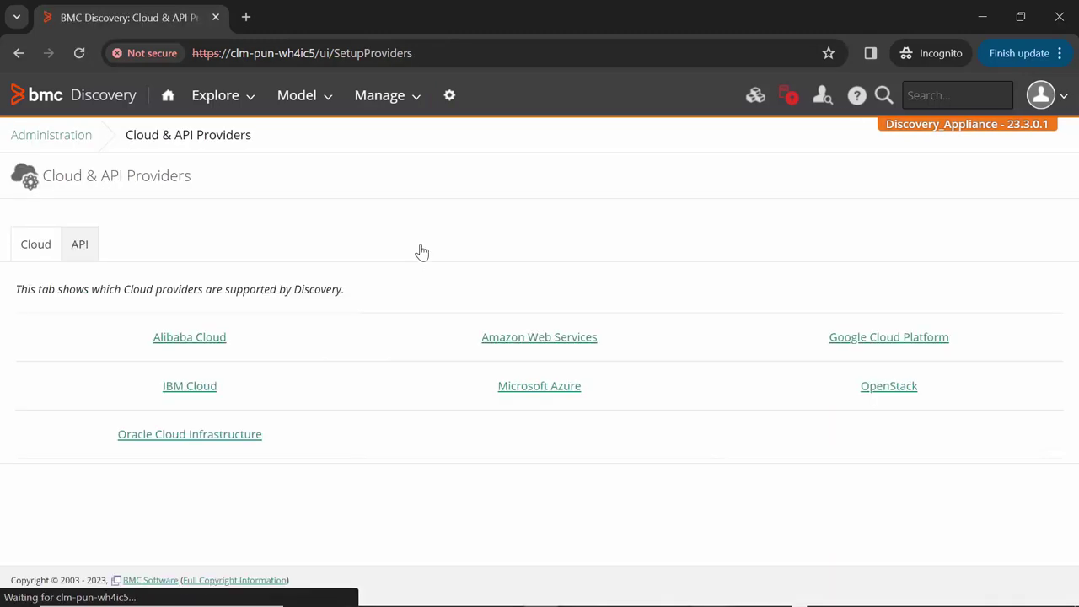
{"action": "left_click", "coordinate": [82, 248]}
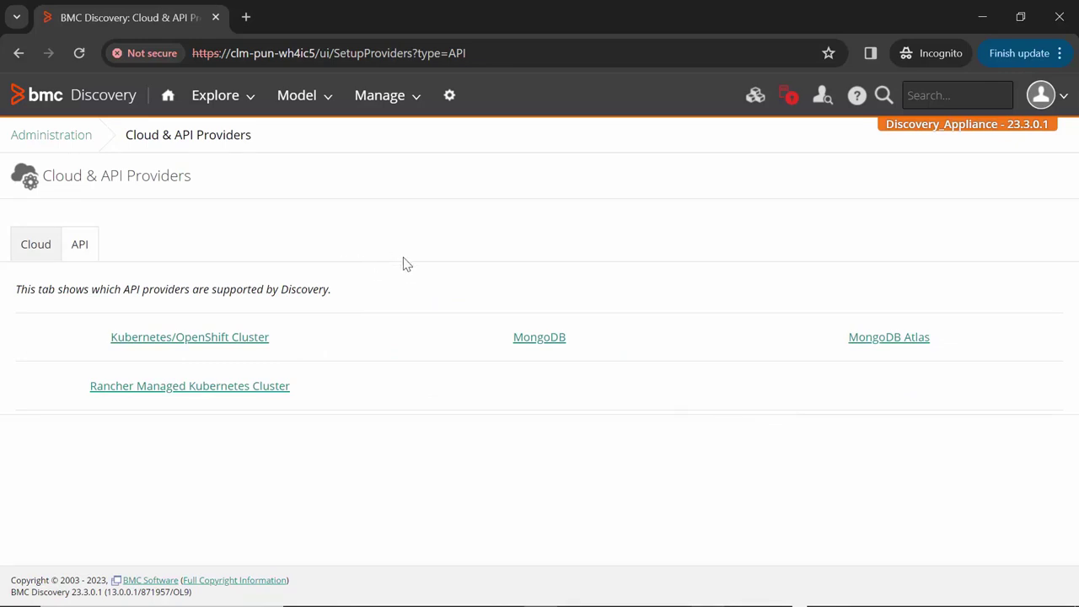
{"action": "left_click", "coordinate": [216, 338]}
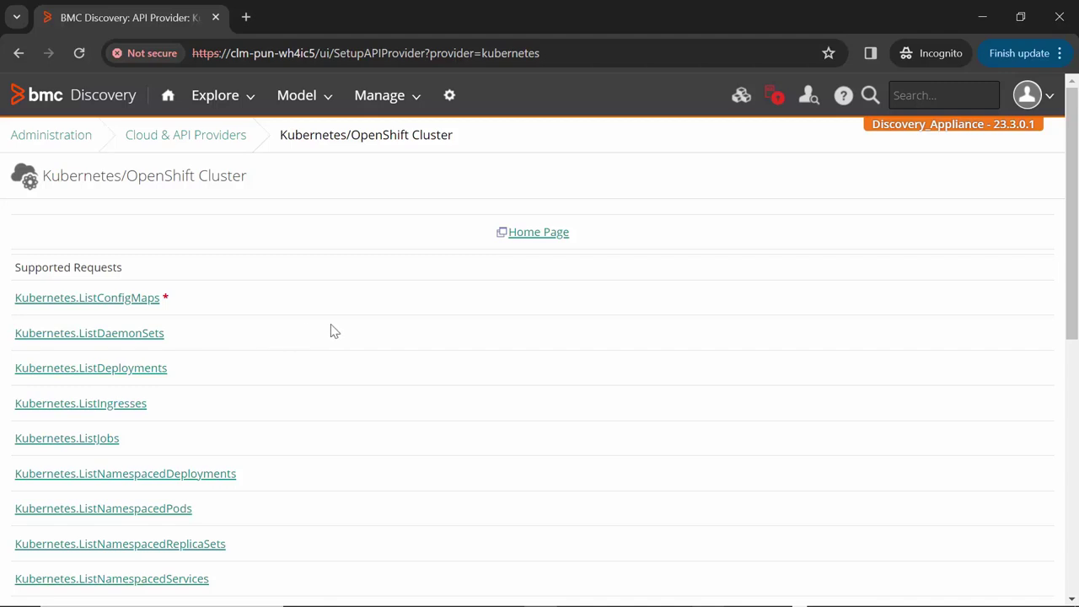
{"action": "scroll", "coordinate": [385, 323], "scroll_direction": "down", "scroll_amount": 1}
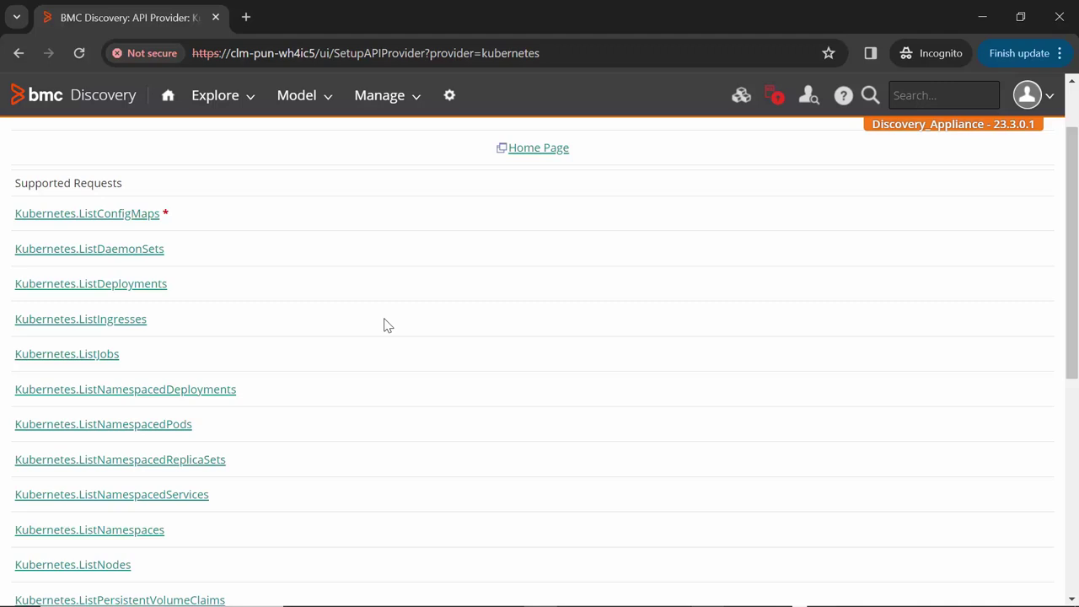
{"action": "scroll", "coordinate": [387, 325], "scroll_direction": "up", "scroll_amount": 1}
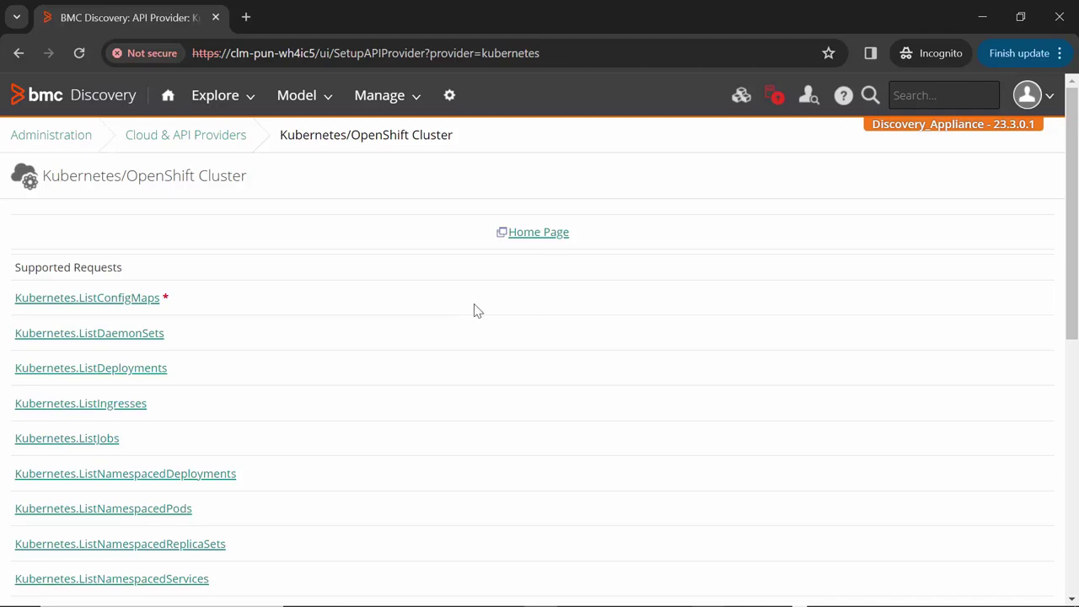
{"action": "left_click", "coordinate": [400, 105]}
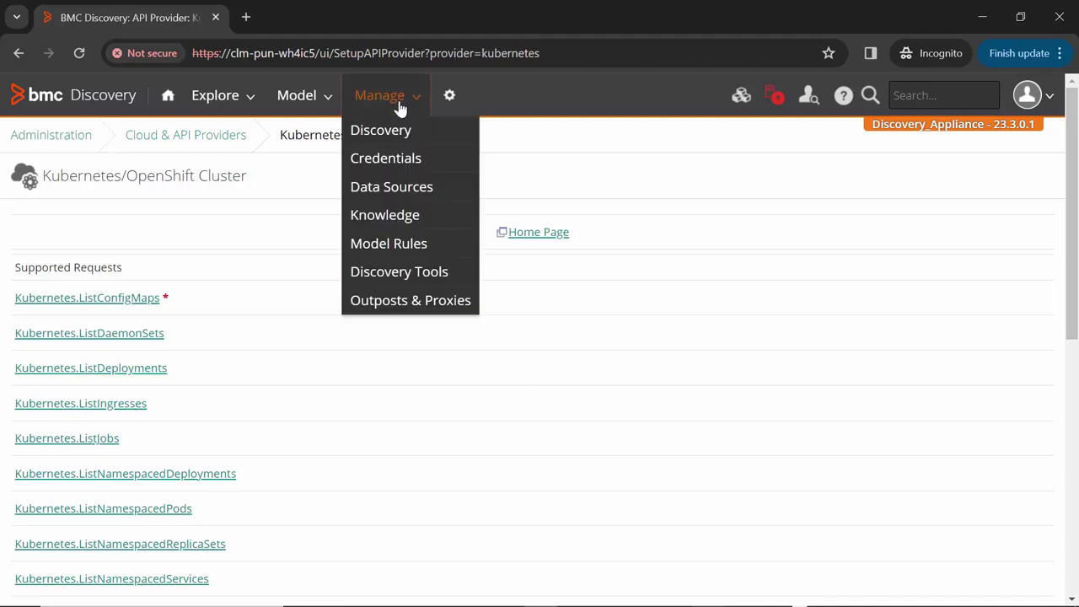
Step: From Manage > Discovery Tools, download the Kubernetes RBAC Setup YAML file
{"action": "left_click", "coordinate": [399, 273]}
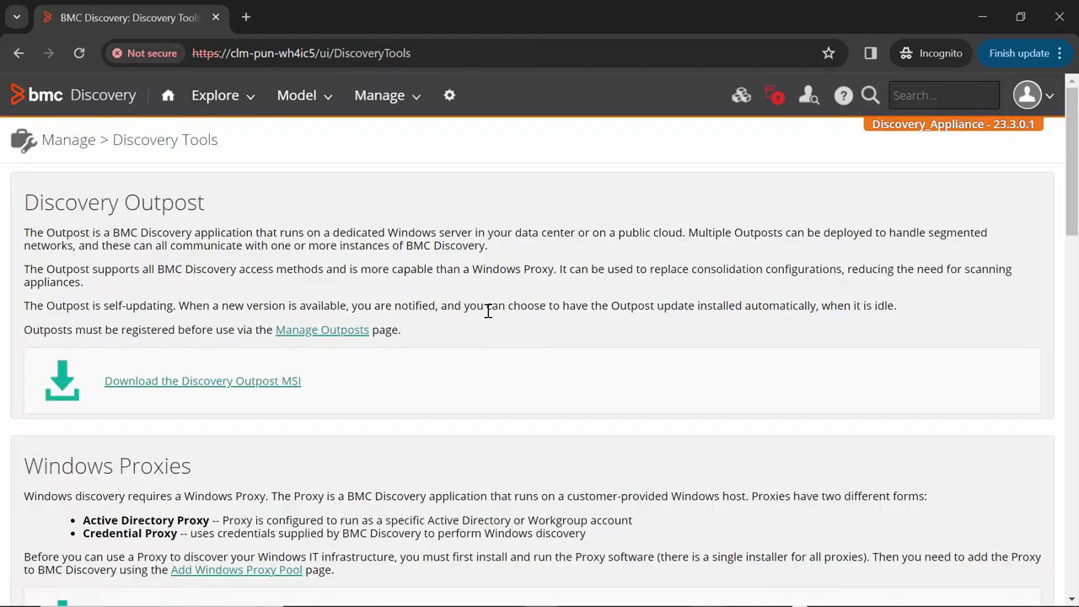
{"action": "scroll", "coordinate": [487, 308], "scroll_direction": "down", "scroll_amount": 2}
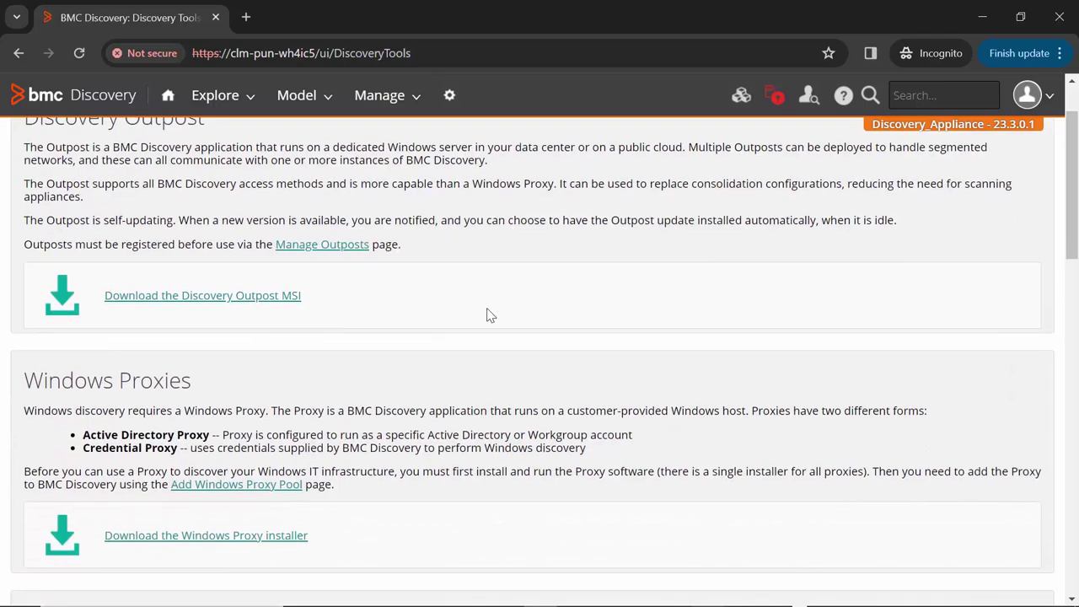
{"action": "scroll", "coordinate": [489, 313], "scroll_direction": "down", "scroll_amount": 12}
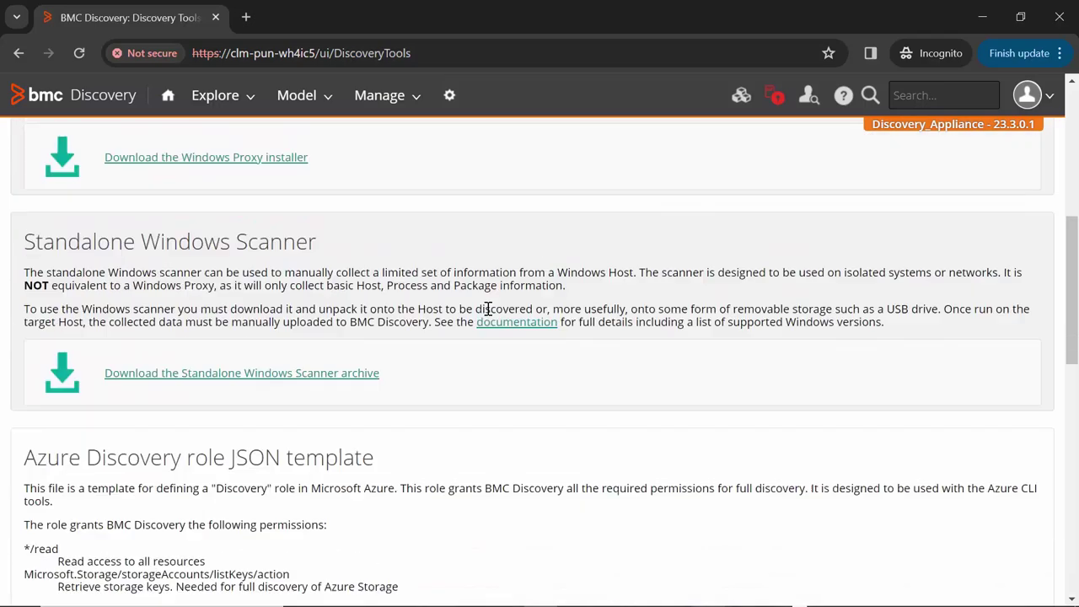
{"action": "scroll", "coordinate": [493, 315], "scroll_direction": "down", "scroll_amount": 3}
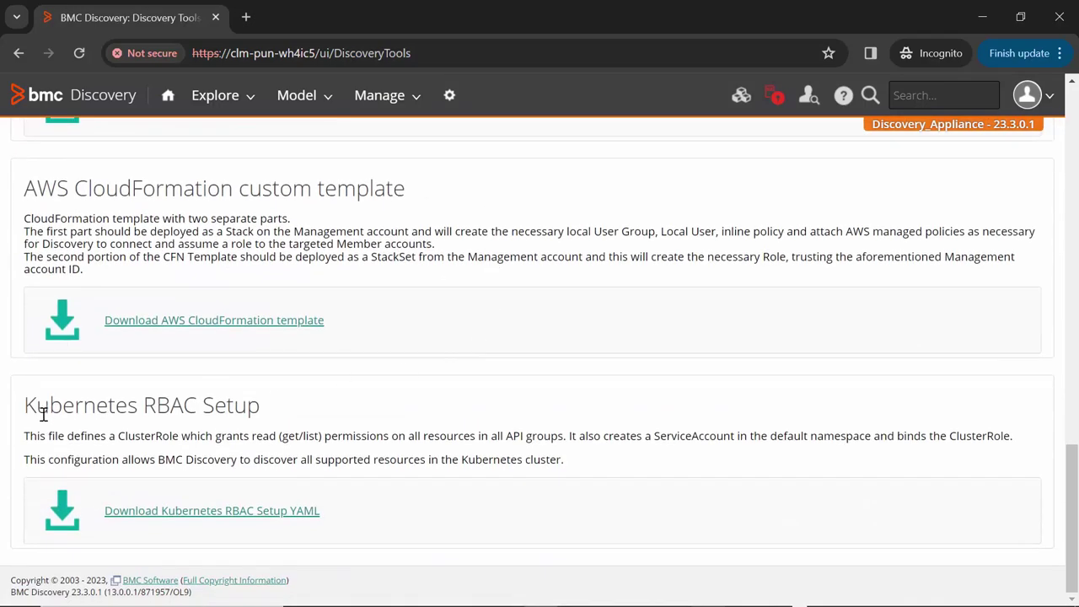
{"action": "left_click_drag", "start_coordinate": [26, 405], "coordinate": [262, 405]}
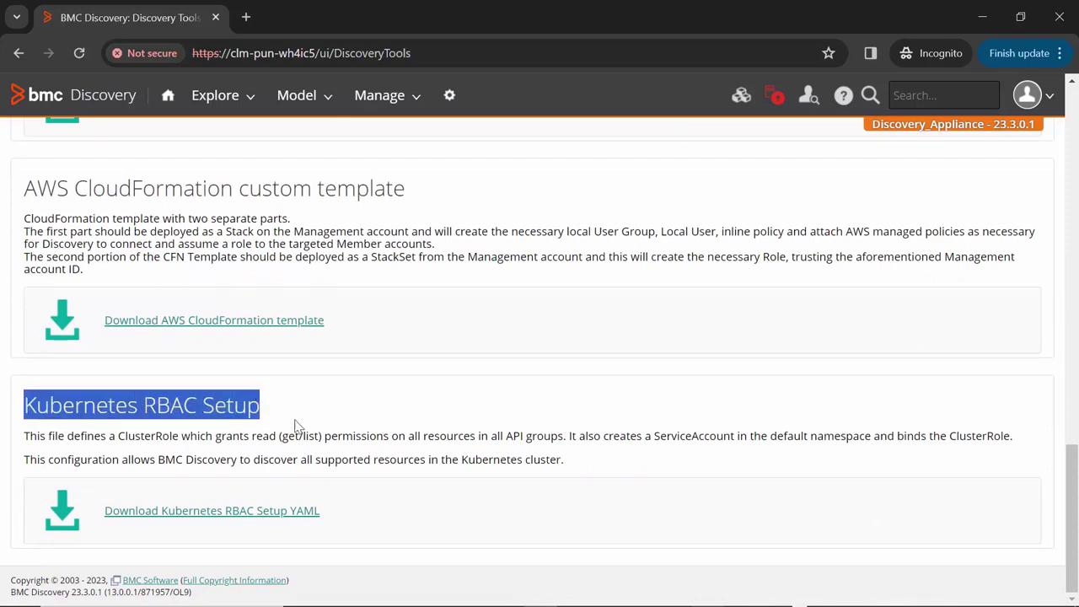
{"action": "left_click", "coordinate": [170, 520]}
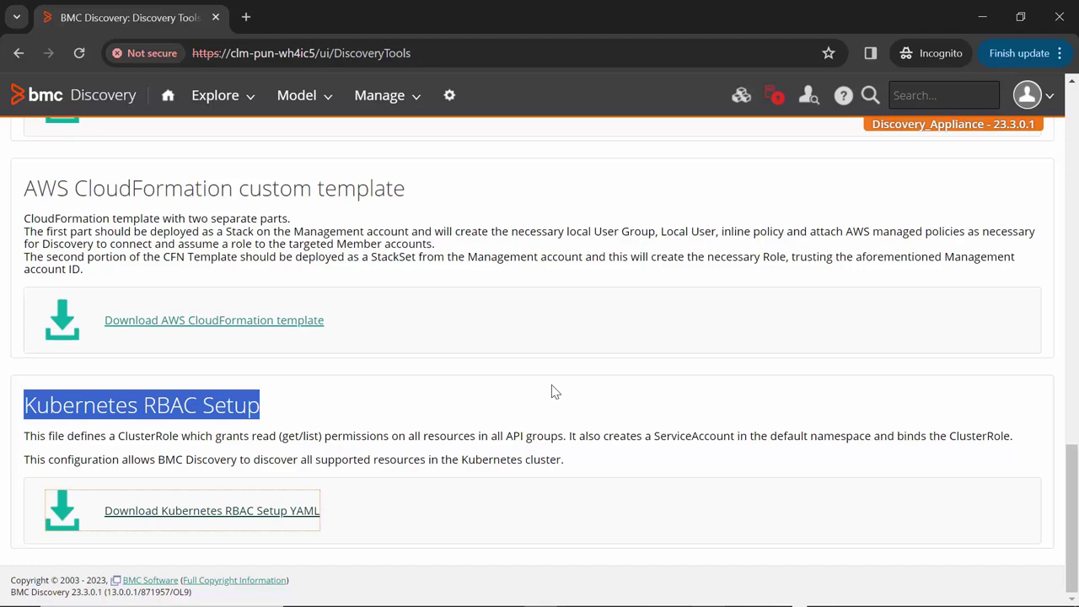
{"action": "key", "text": "alt+Tab"}
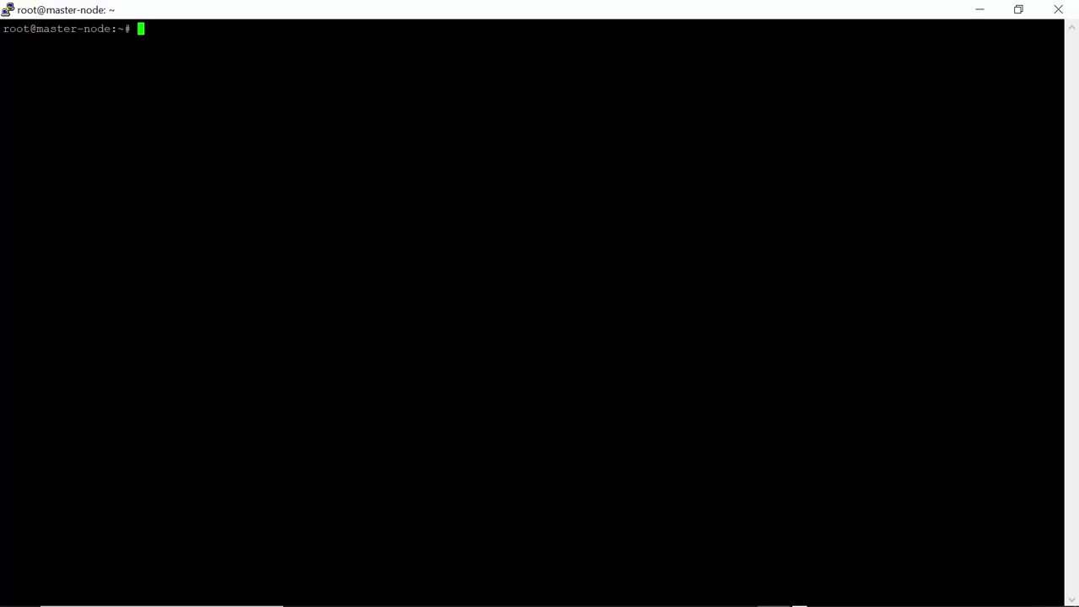
Step: Run kubectl get node in PuTTY to confirm master-node and worker-node are Ready
{"action": "type", "text": "kubectl get node"}
{"action": "key", "text": "Return"}
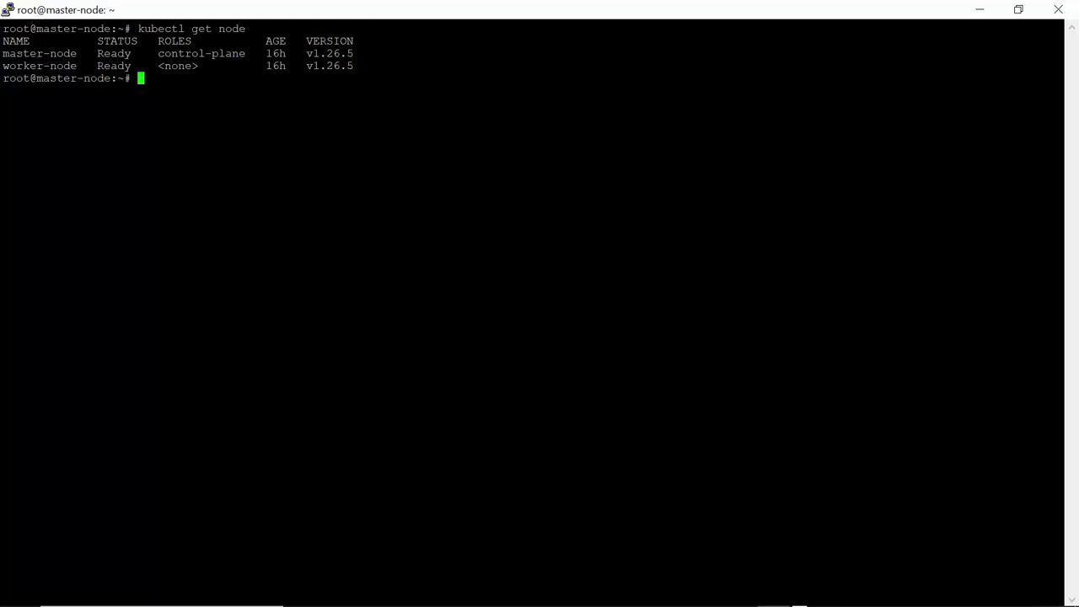
{"action": "key", "text": "alt+Tab"}
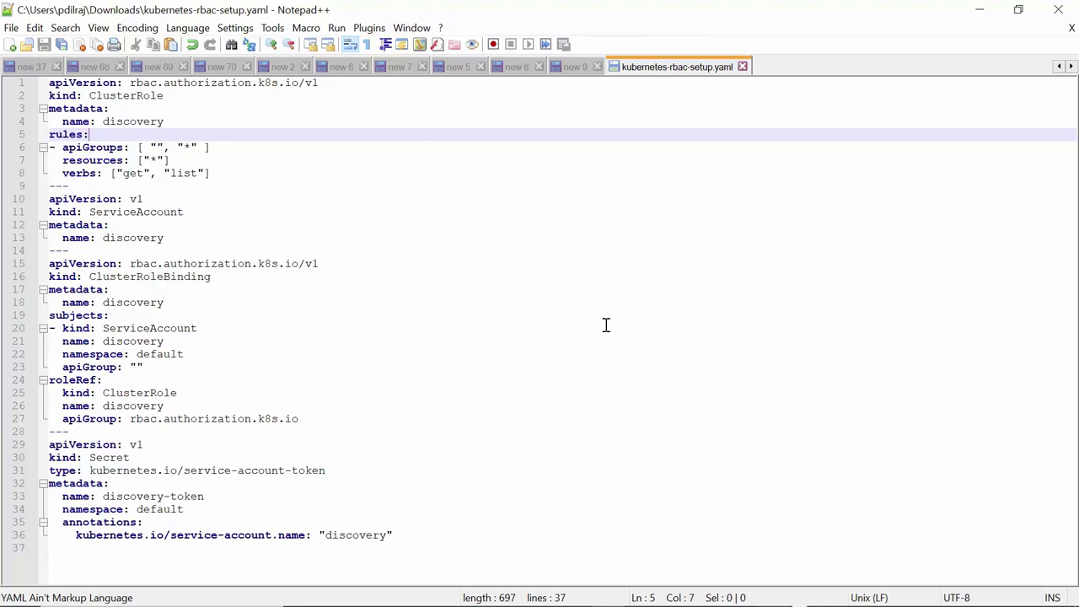
Step: Rename the ClusterRole and ServiceAccount from discovery to demodiscovery
{"action": "double_click", "coordinate": [112, 121]}
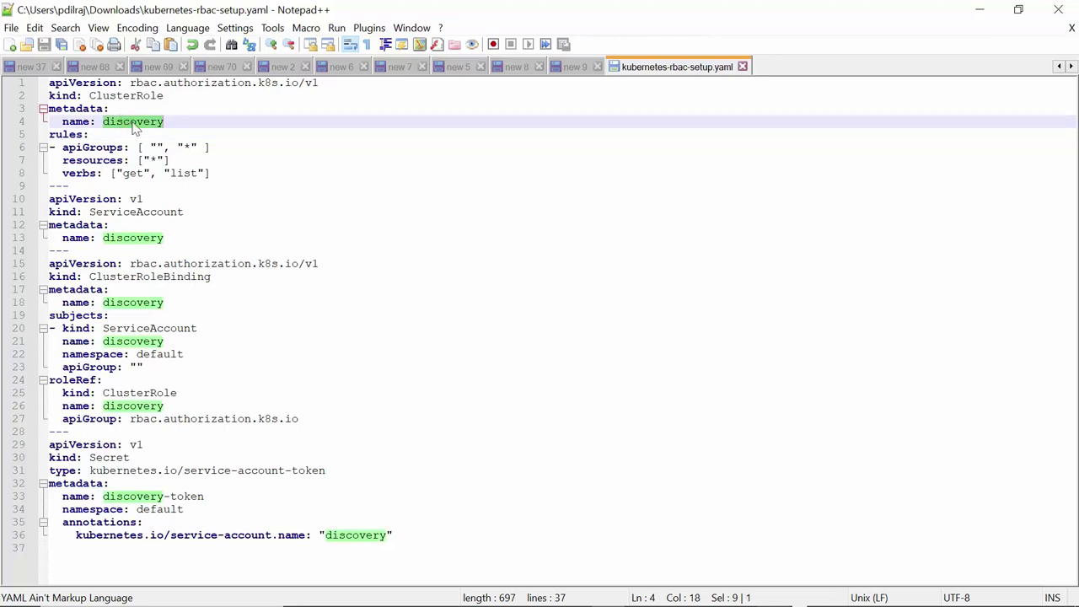
{"action": "key", "text": "Left"}
{"action": "type", "text": "demo"}
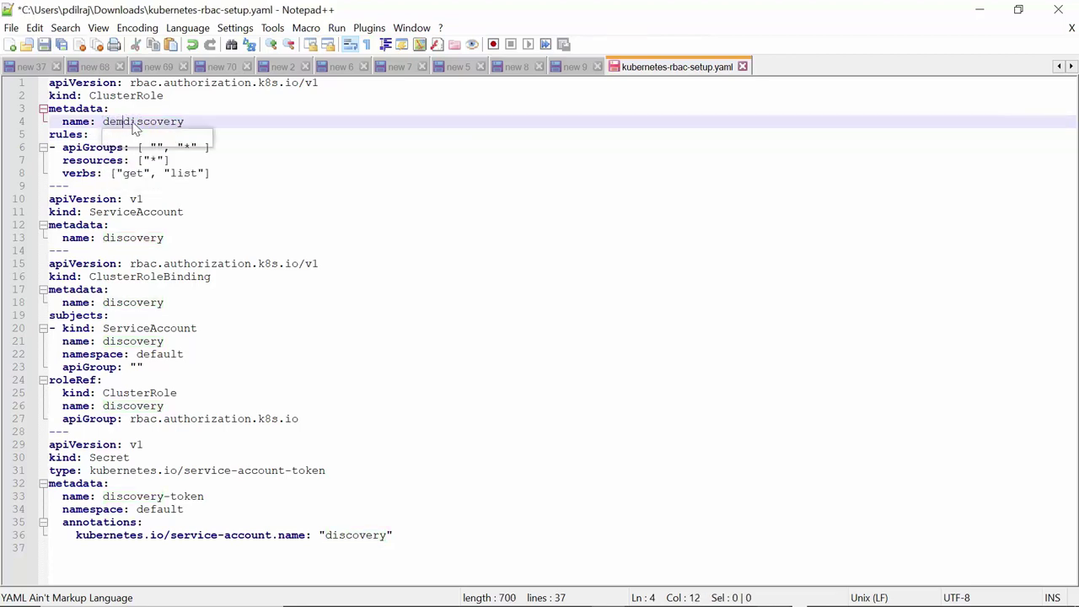
{"action": "left_click", "coordinate": [237, 202]}
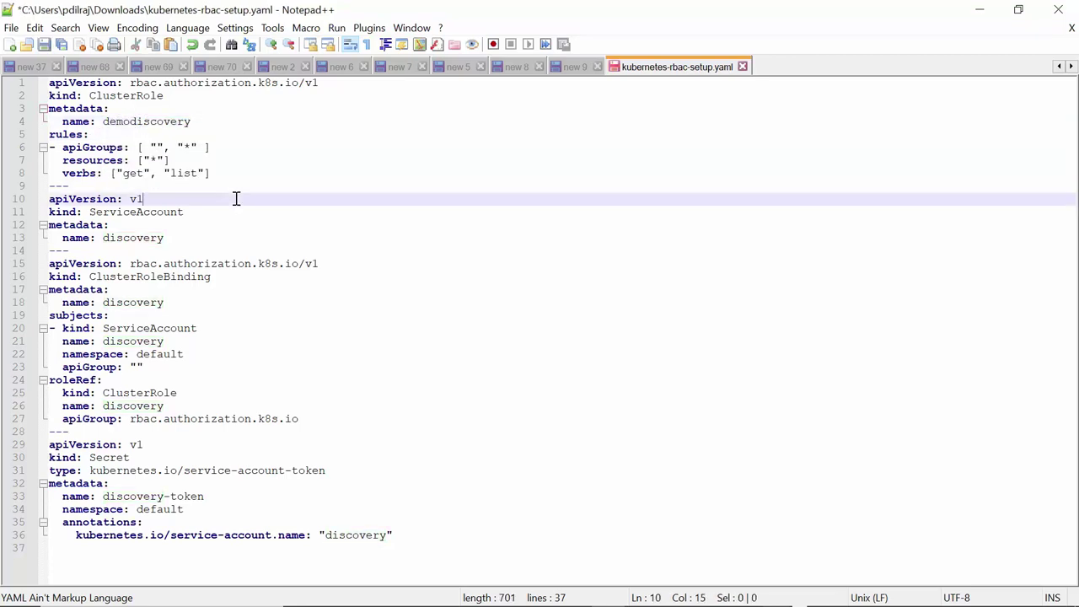
{"action": "left_click", "coordinate": [133, 215]}
{"action": "left_click", "coordinate": [104, 238]}
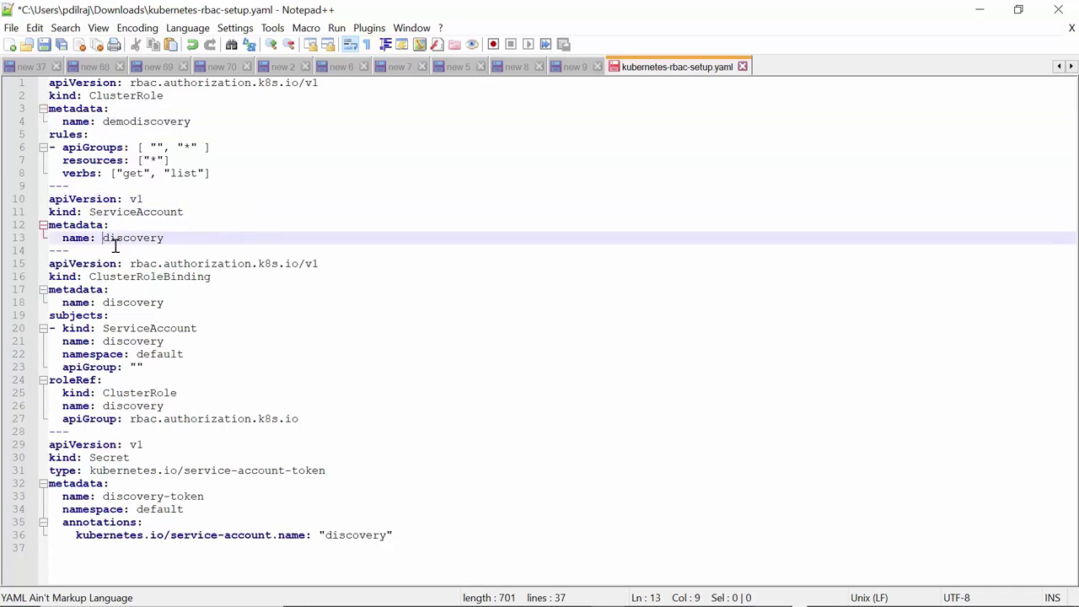
{"action": "type", "text": "demo"}
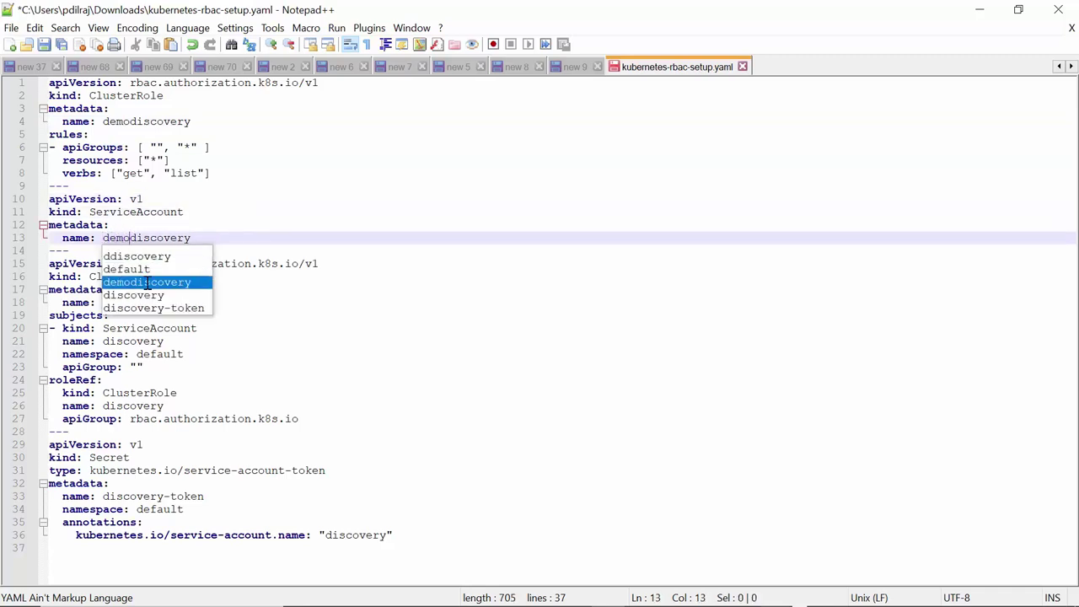
{"action": "left_click", "coordinate": [311, 186]}
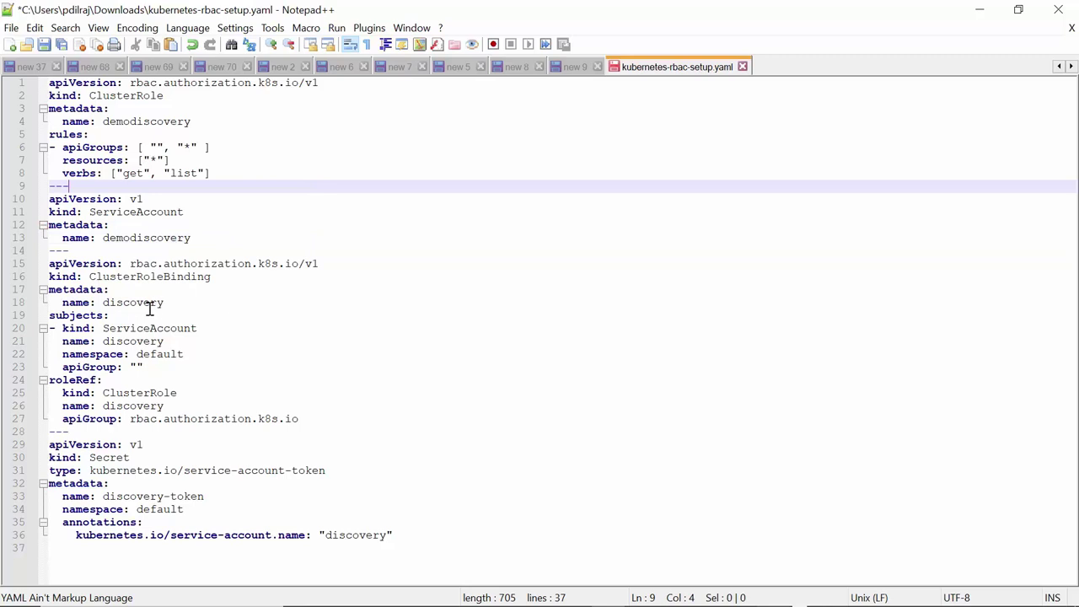
Step: Rename the ClusterRoleBinding, its subject and its roleRef to demodiscovery
{"action": "left_click", "coordinate": [103, 302]}
{"action": "type", "text": "demo"}
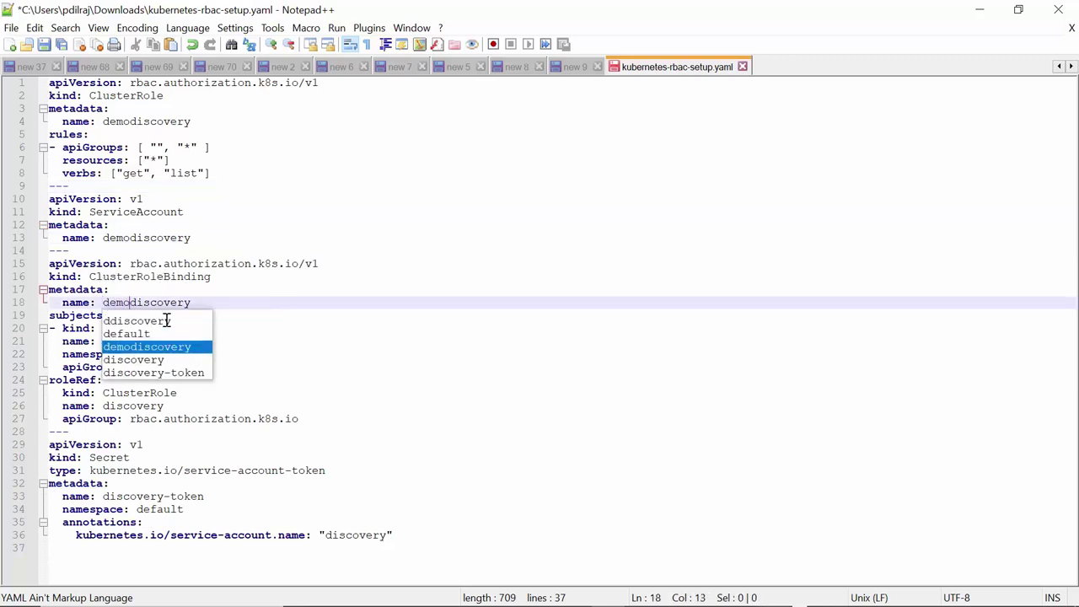
{"action": "left_click", "coordinate": [237, 305]}
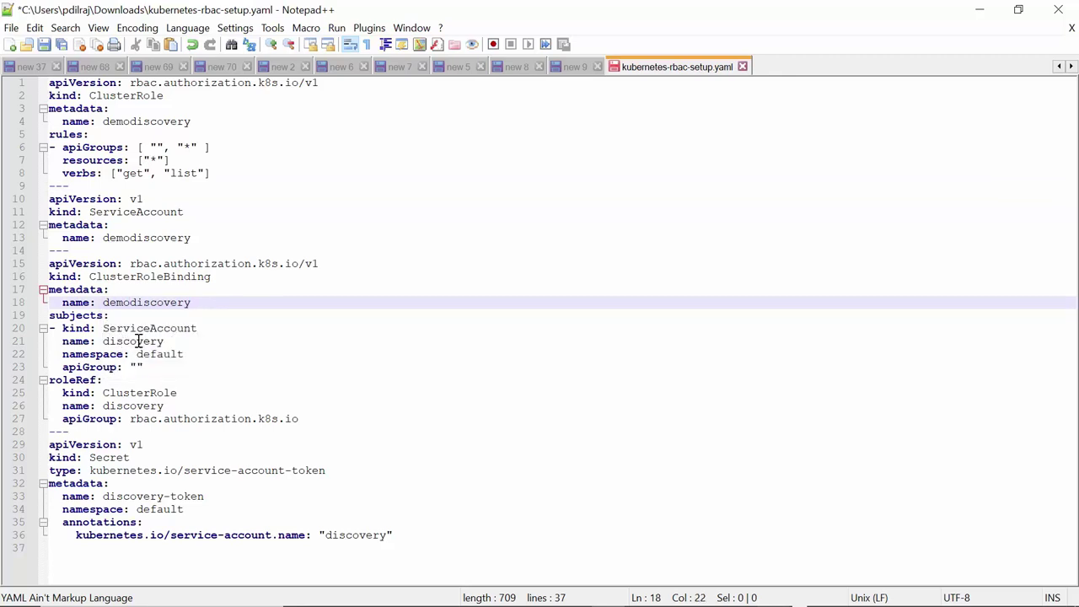
{"action": "left_click", "coordinate": [103, 342]}
{"action": "type", "text": "demo"}
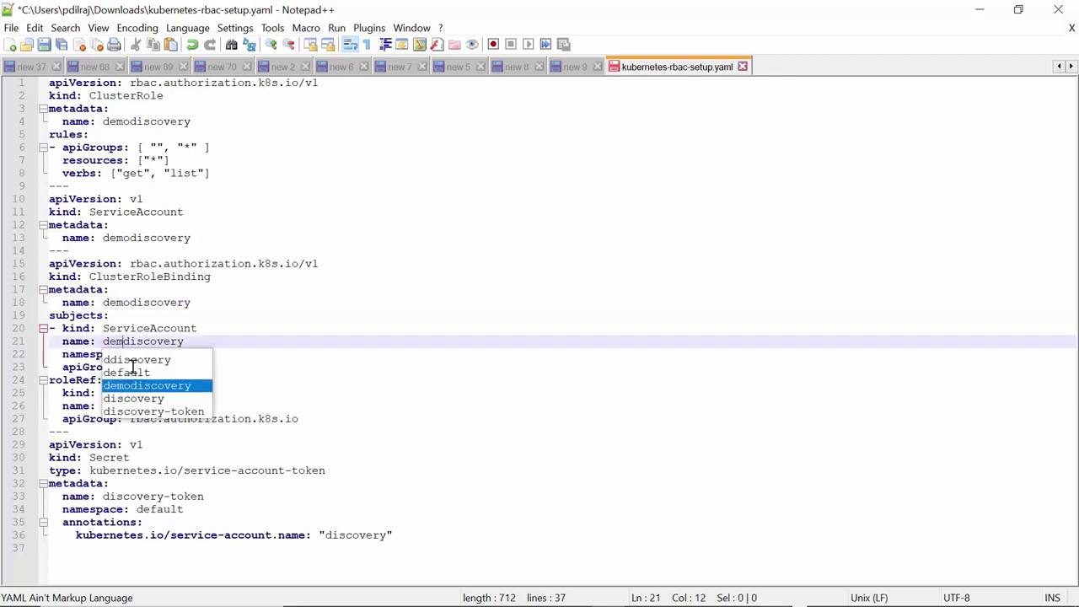
{"action": "key", "text": "Return"}
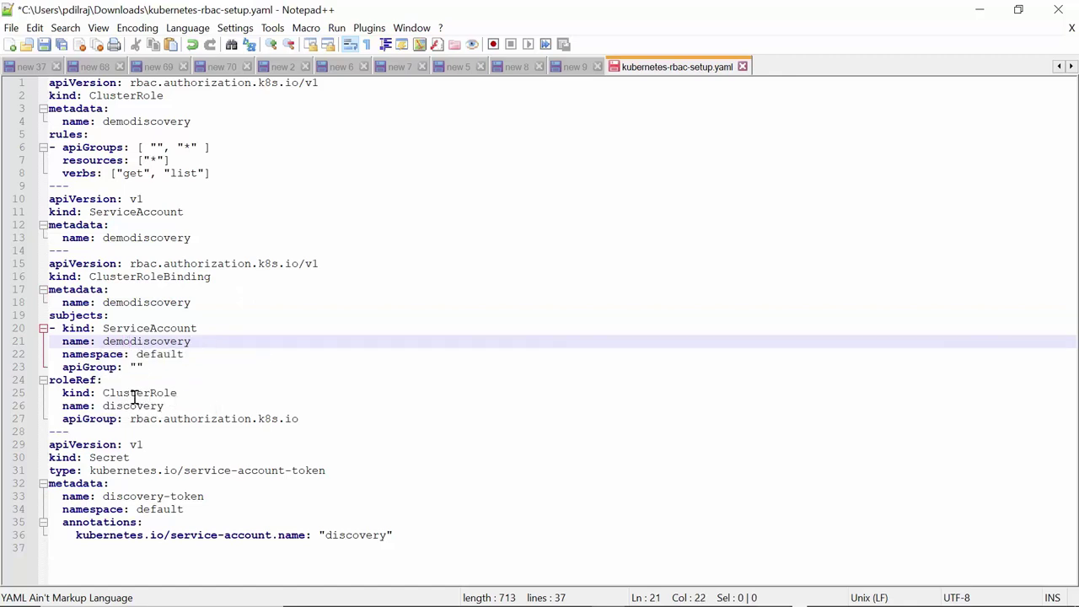
{"action": "left_click", "coordinate": [106, 406]}
{"action": "key", "text": "Left"}
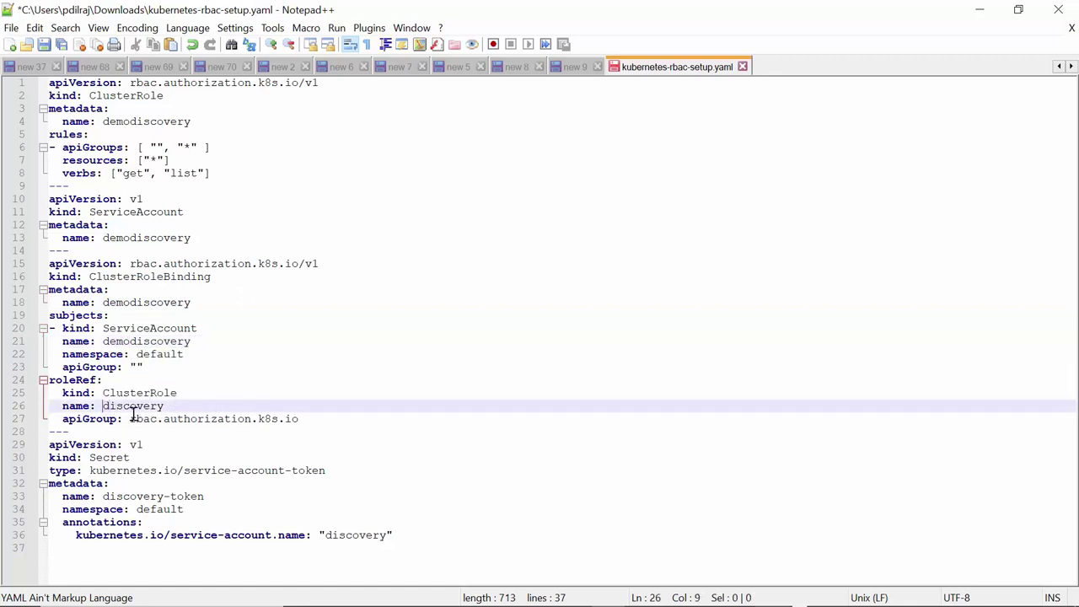
{"action": "type", "text": "demo"}
{"action": "key", "text": "Escape"}
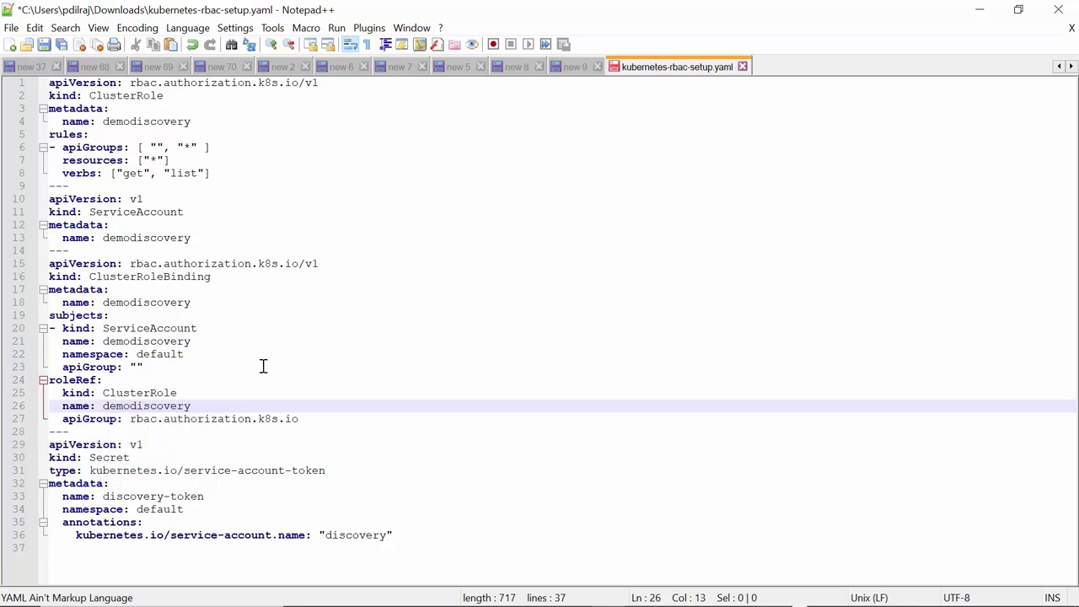
{"action": "left_click", "coordinate": [266, 366]}
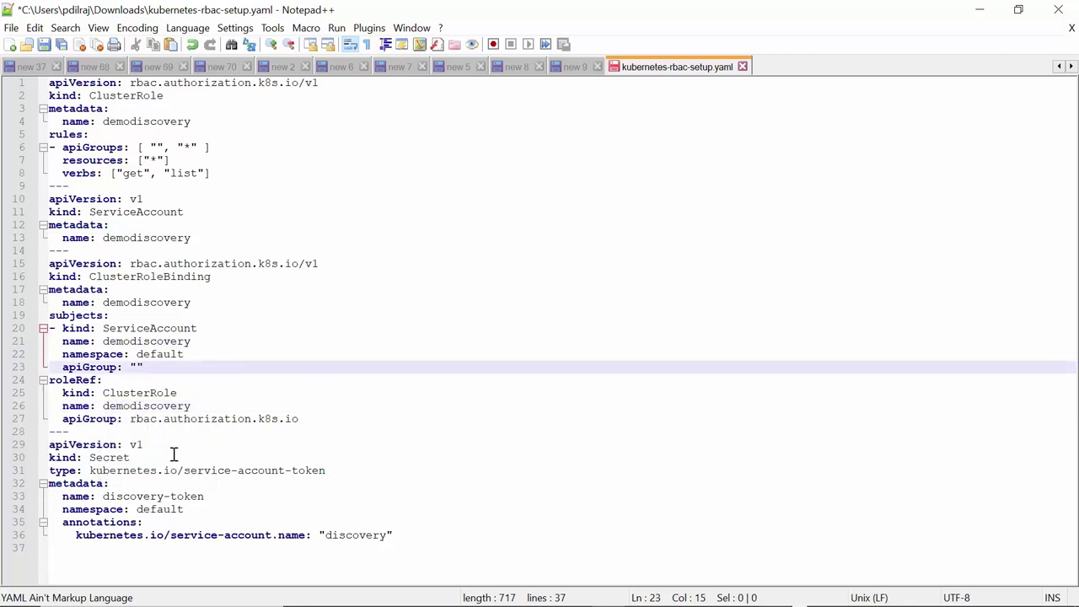
Step: Rename the Secret to demodiscovery-token and its service-account annotation to demodiscovery, then save
{"action": "left_click", "coordinate": [104, 496]}
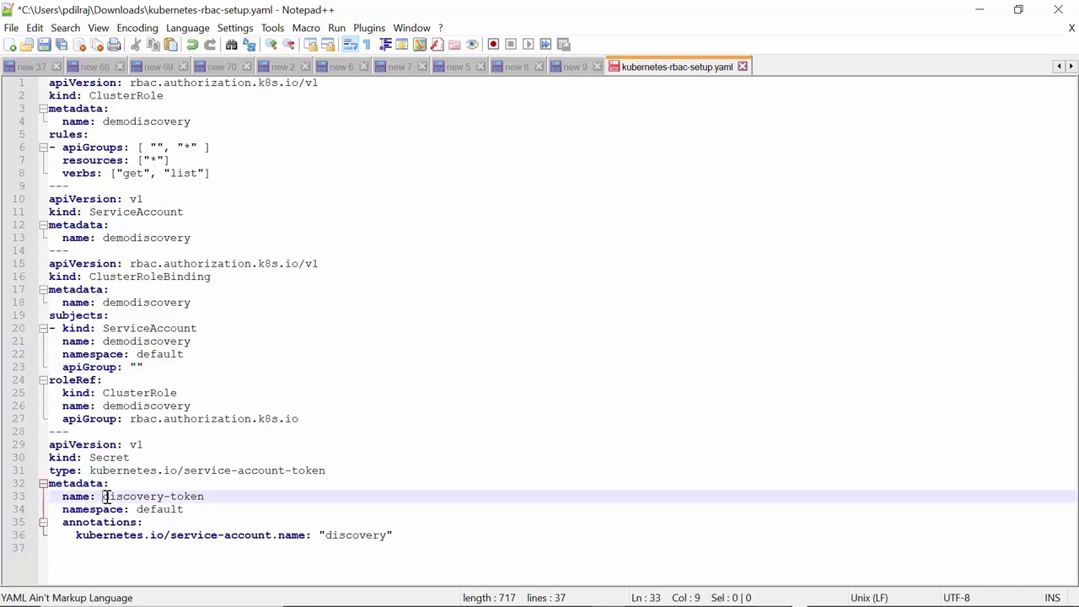
{"action": "type", "text": "demo"}
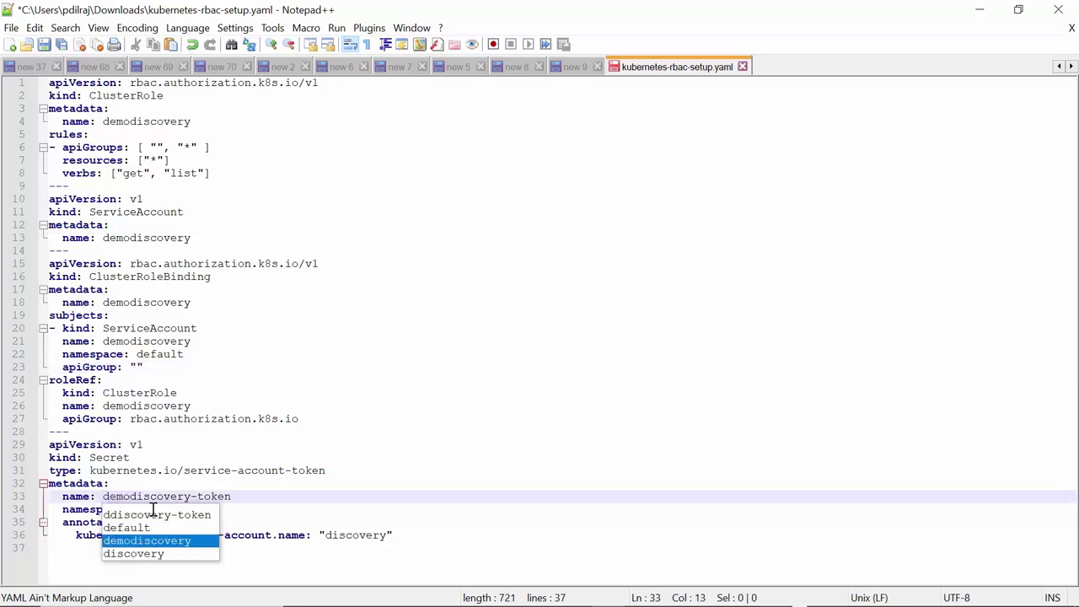
{"action": "left_click", "coordinate": [325, 535]}
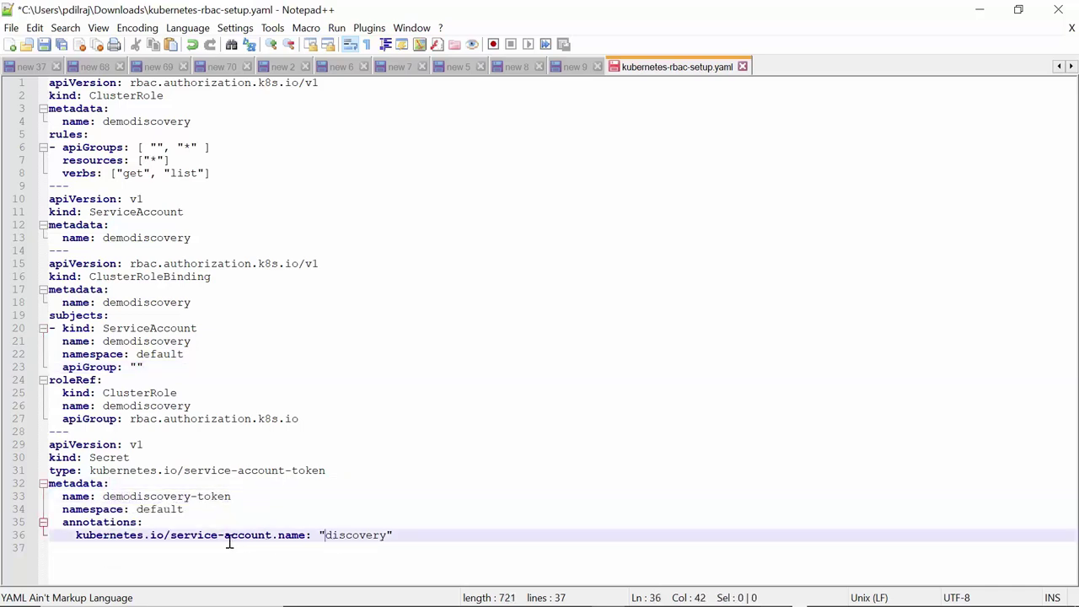
{"action": "type", "text": "demo"}
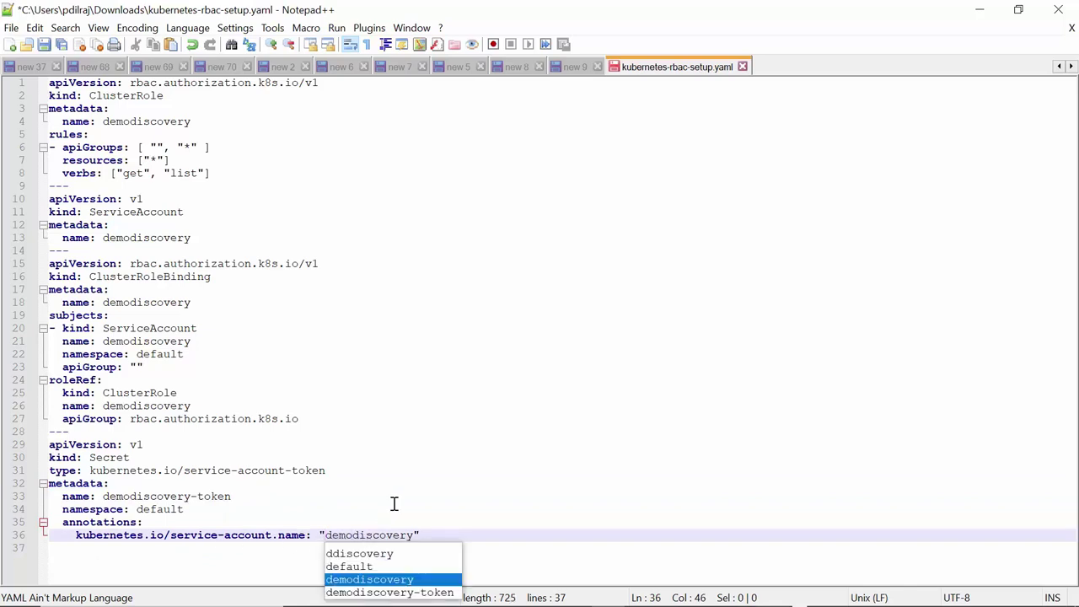
{"action": "left_click", "coordinate": [464, 525]}
{"action": "key", "text": "ctrl+s"}
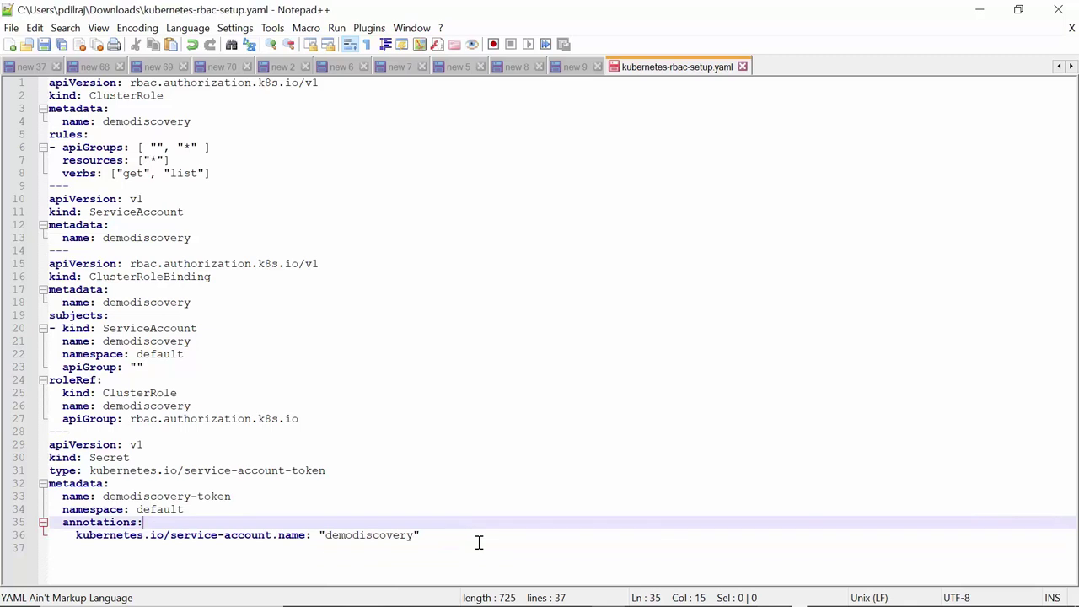
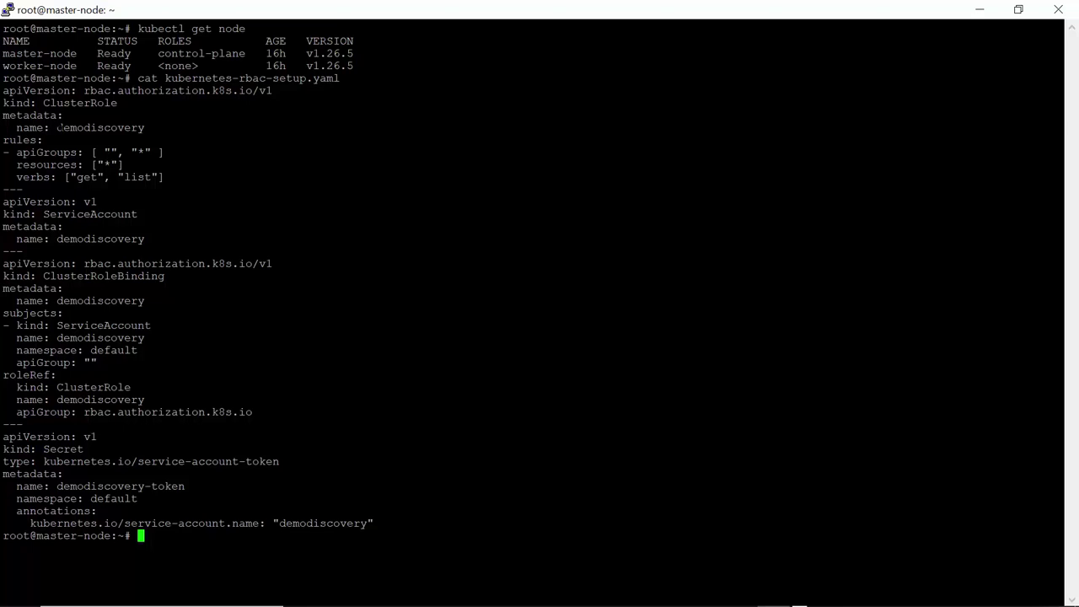
Step: Review the manifest's demodiscovery ClusterRole, ServiceAccount, ClusterRoleBinding and Secret definitions
{"action": "double_click", "coordinate": [120, 128]}
{"action": "double_click", "coordinate": [83, 240]}
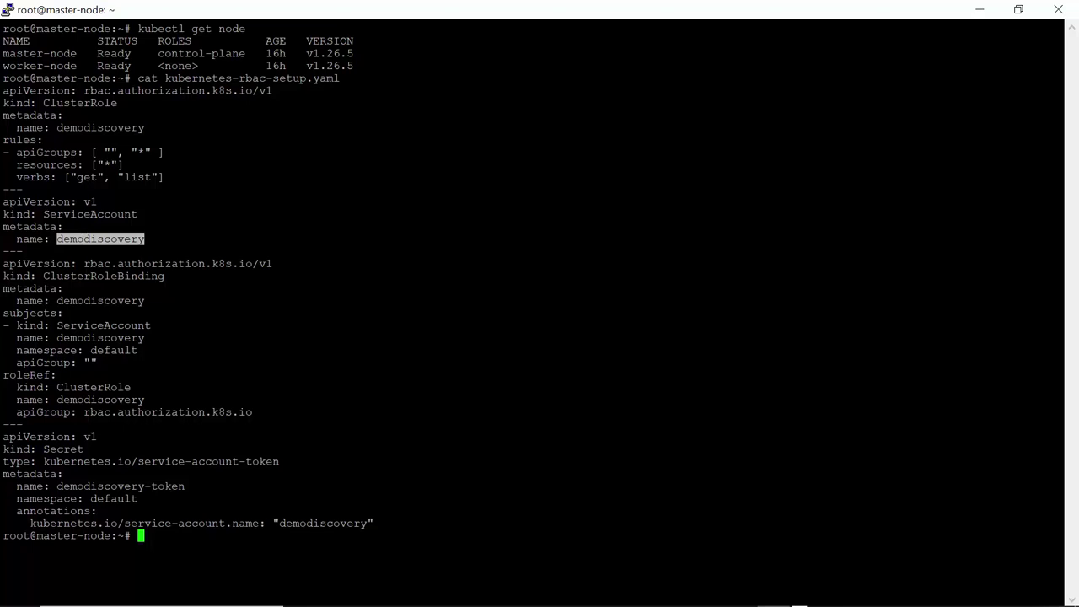
{"action": "double_click", "coordinate": [80, 276]}
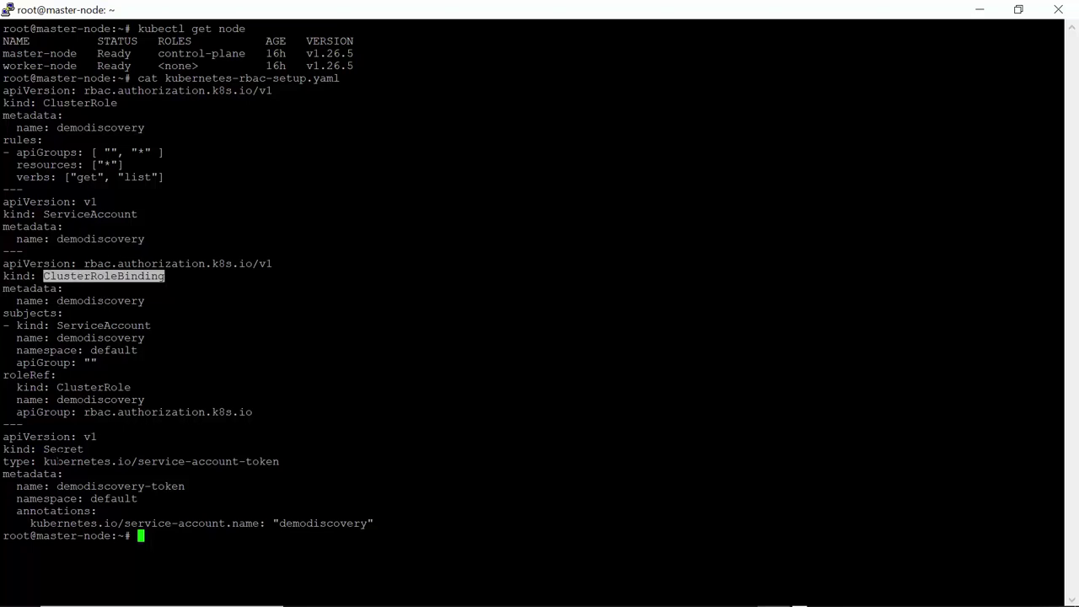
{"action": "double_click", "coordinate": [62, 449]}
{"action": "left_click", "coordinate": [59, 451]}
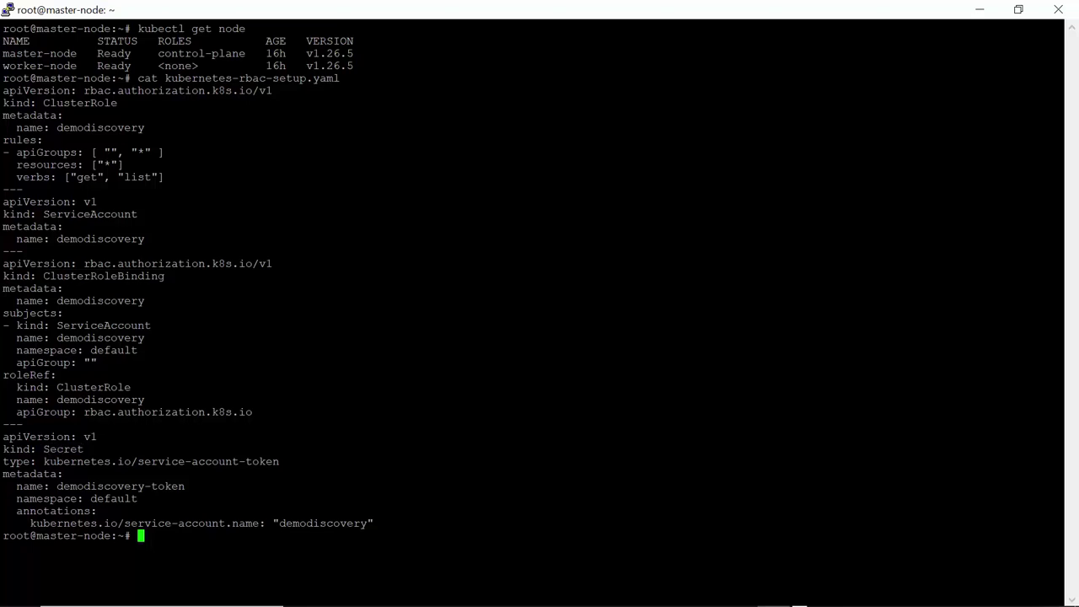
Step: Clear the terminal, apply kubernetes-rbac-setup.yaml with kubectl, and check the created resources
{"action": "type", "text": "clear"}
{"action": "key", "text": "Return"}
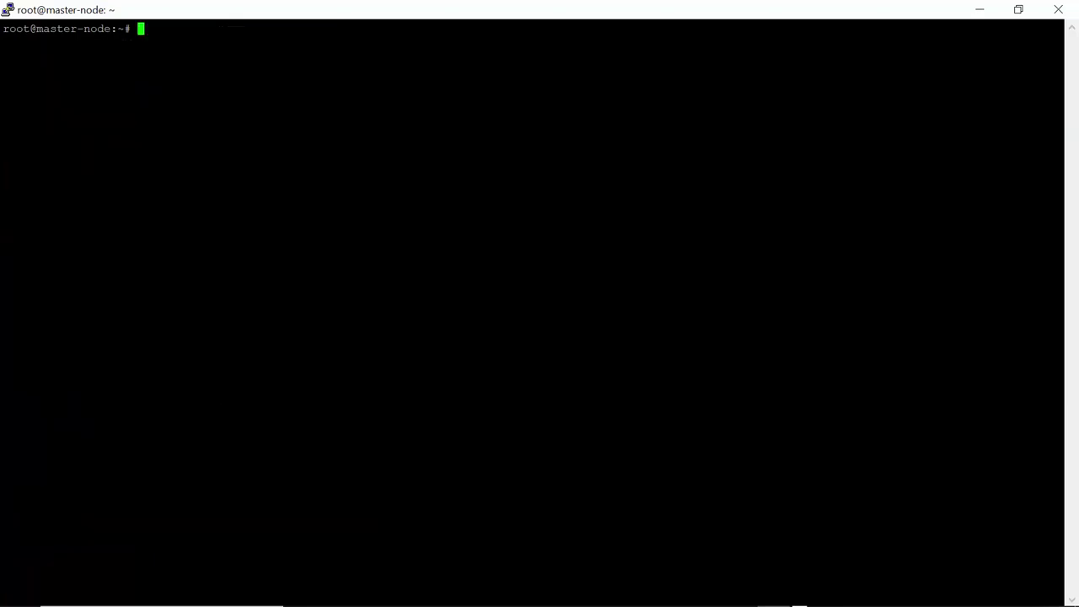
{"action": "type", "text": "kubectl apply -f kube"}
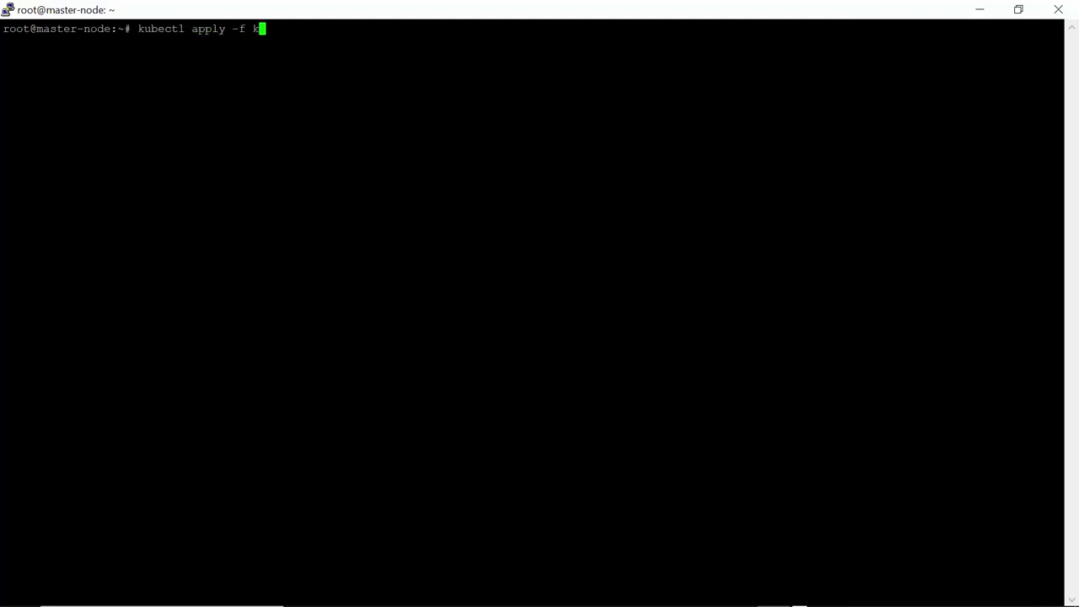
{"action": "key", "text": "Tab"}
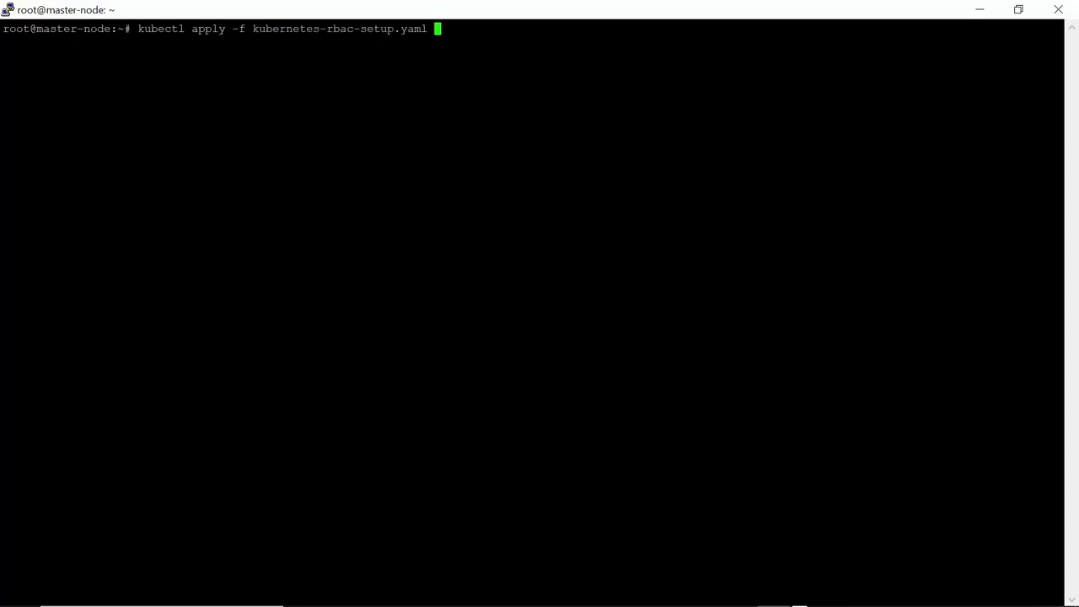
{"action": "key", "text": "Return"}
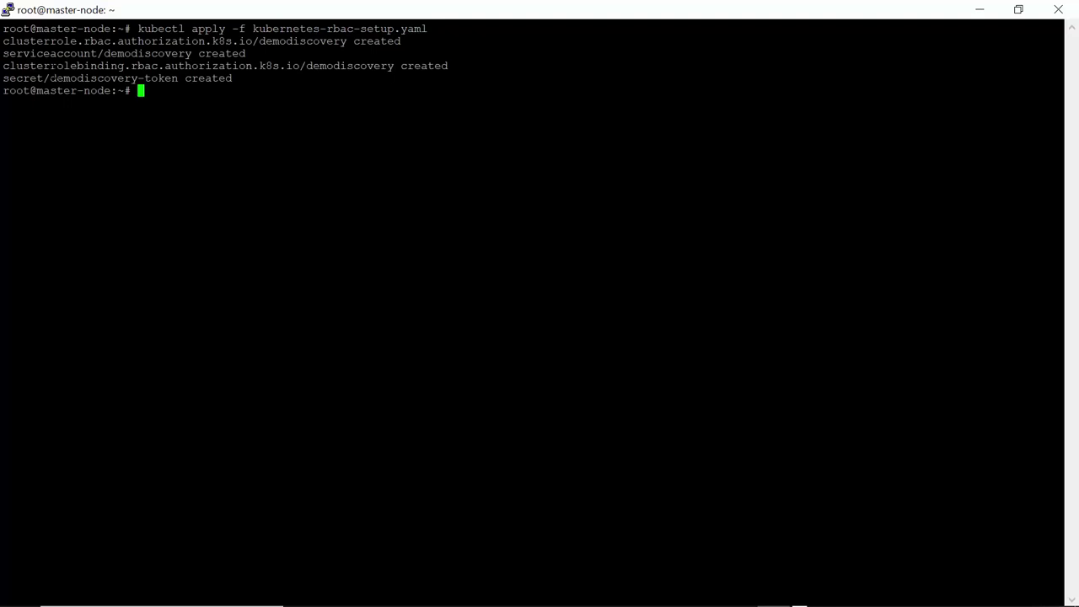
{"action": "left_click_drag", "start_coordinate": [8, 40], "coordinate": [77, 40]}
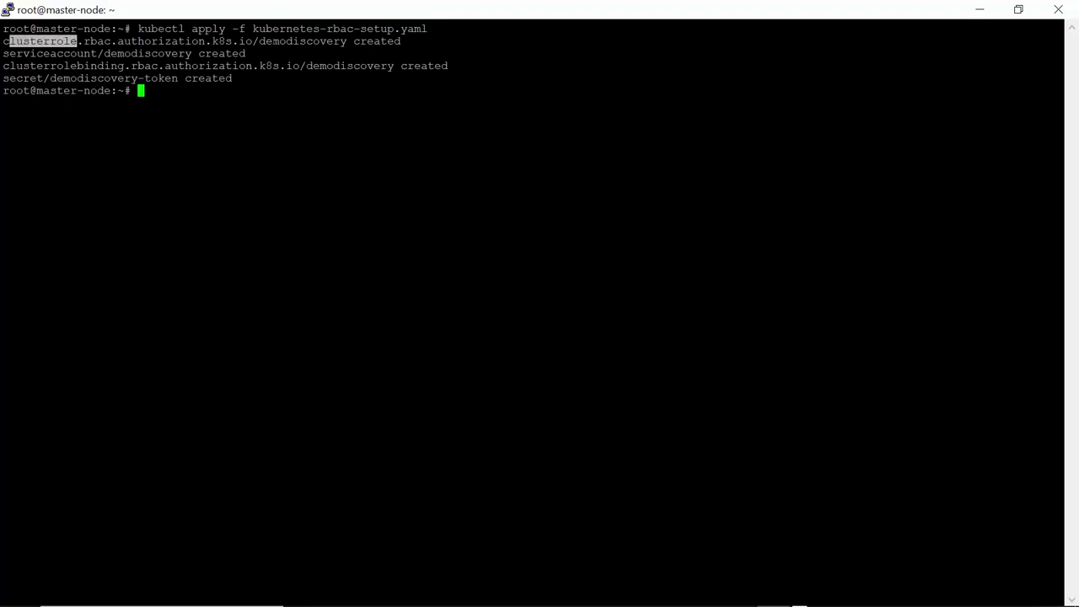
{"action": "left_click_drag", "start_coordinate": [258, 41], "coordinate": [340, 40]}
{"action": "double_click", "coordinate": [92, 53]}
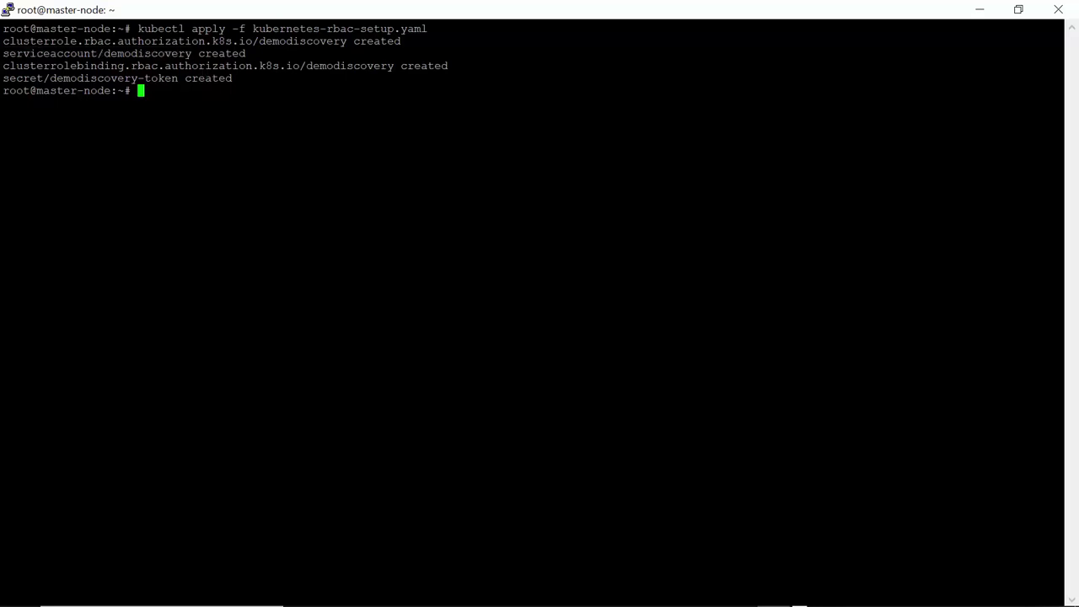
Step: List service accounts and cluster roles to confirm both demodiscovery entries exist
{"action": "type", "text": "kubectl get serviceacc"}
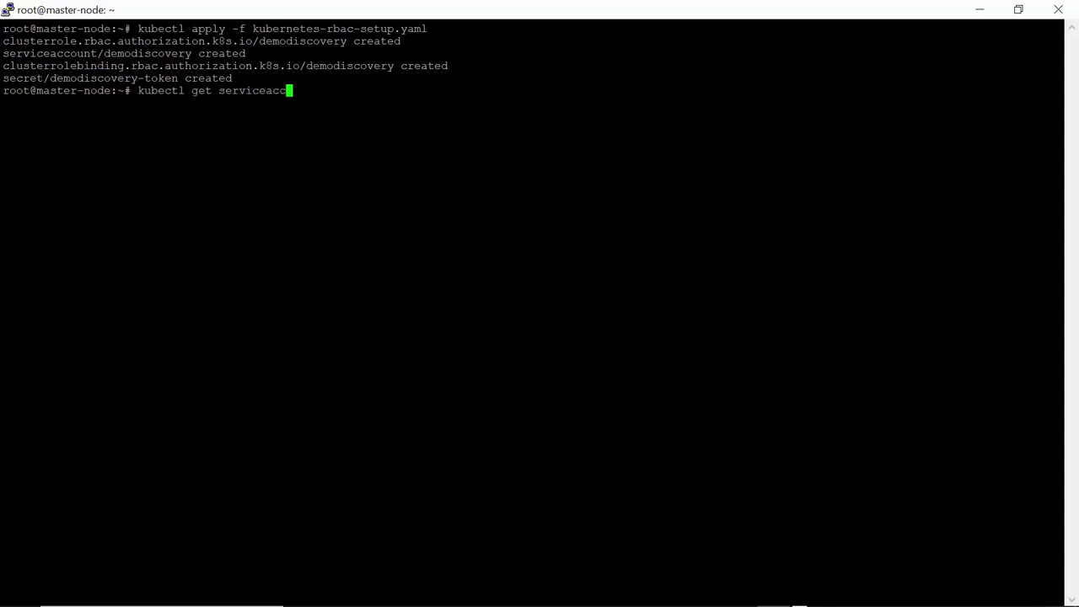
{"action": "type", "text": "ount"}
{"action": "key", "text": "Return"}
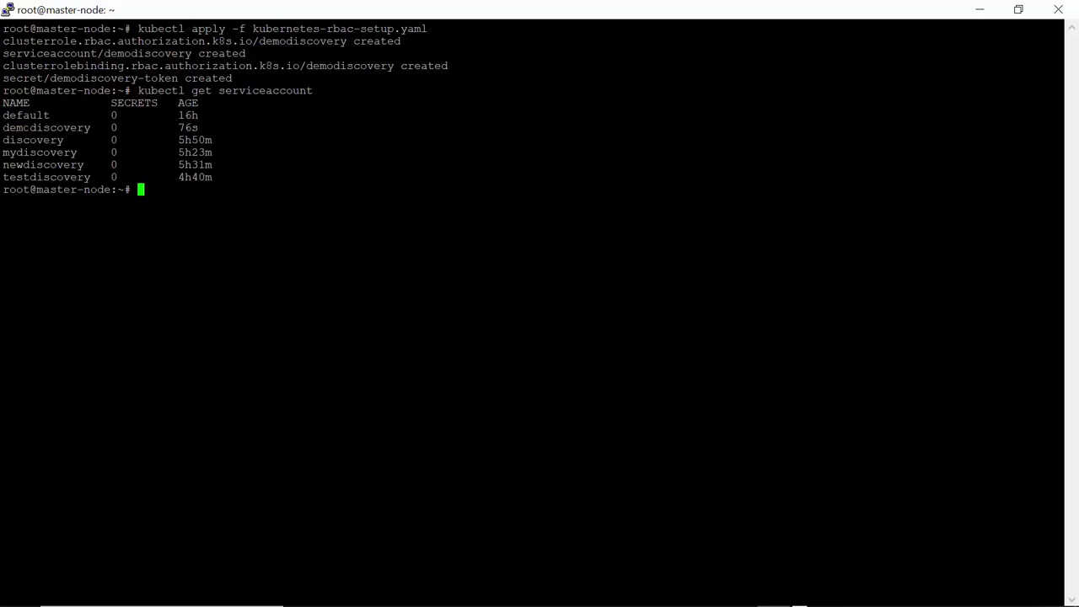
{"action": "double_click", "coordinate": [26, 127]}
{"action": "type", "text": "kubectl get cluster"}
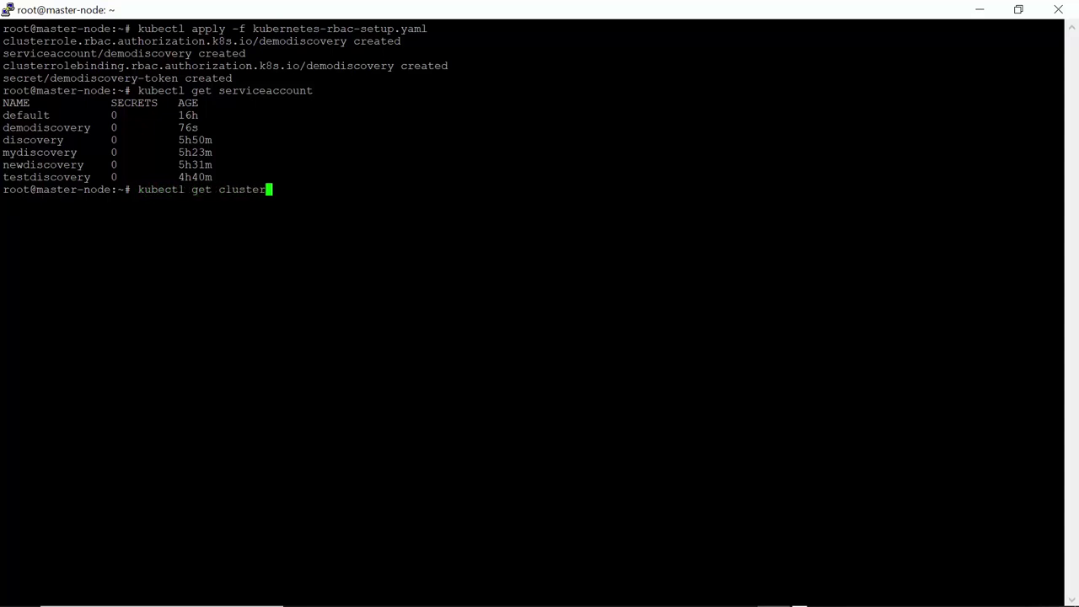
{"action": "type", "text": "role"}
{"action": "key", "text": "Return"}
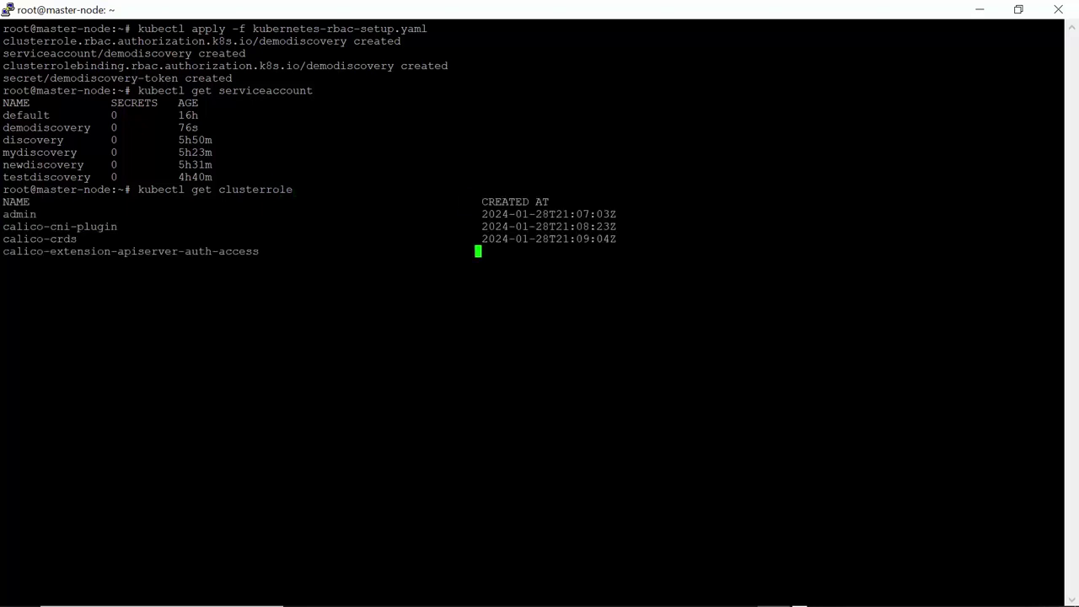
{"action": "double_click", "coordinate": [19, 325]}
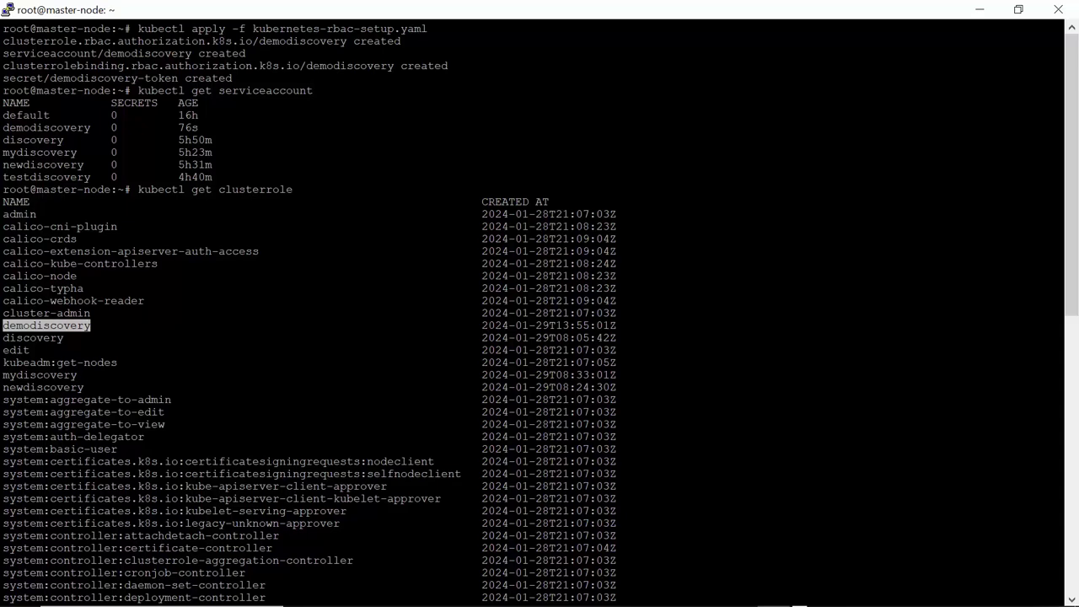
{"action": "scroll", "coordinate": [539, 312], "scroll_direction": "down", "scroll_amount": 15}
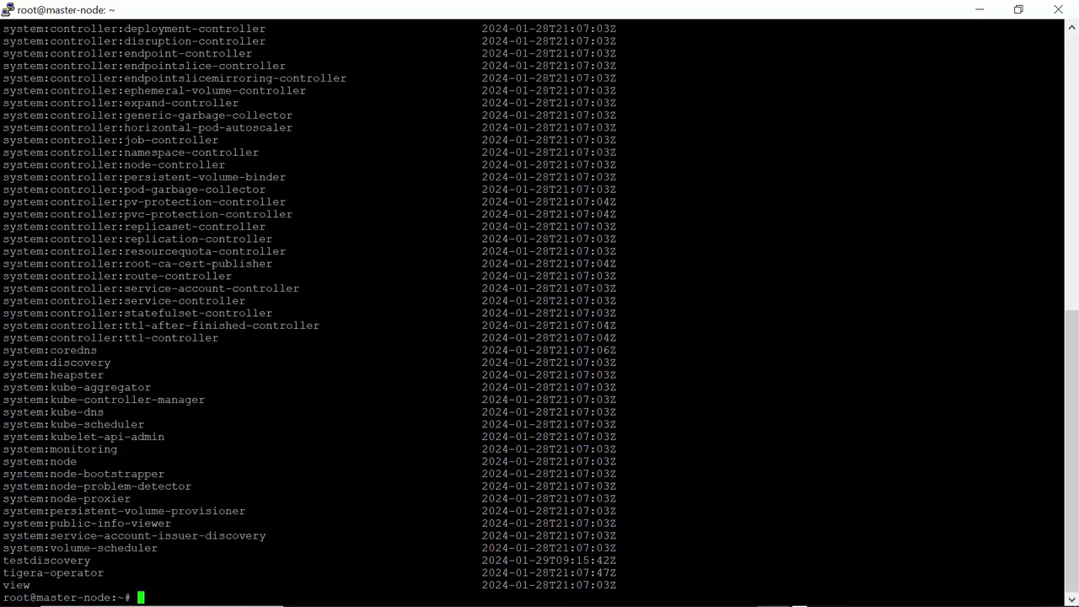
Step: List secrets and cluster role bindings to confirm demodiscovery-token and the demodiscovery binding
{"action": "type", "text": "kubectl get secret"}
{"action": "key", "text": "Return"}
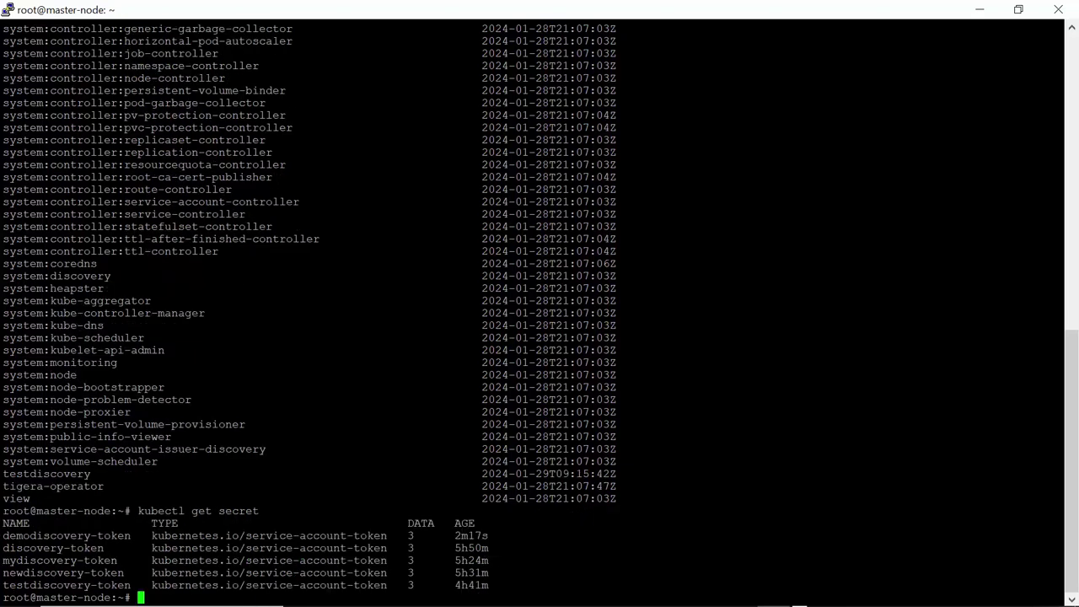
{"action": "double_click", "coordinate": [25, 536]}
{"action": "type", "text": "kubectl get cluster"}
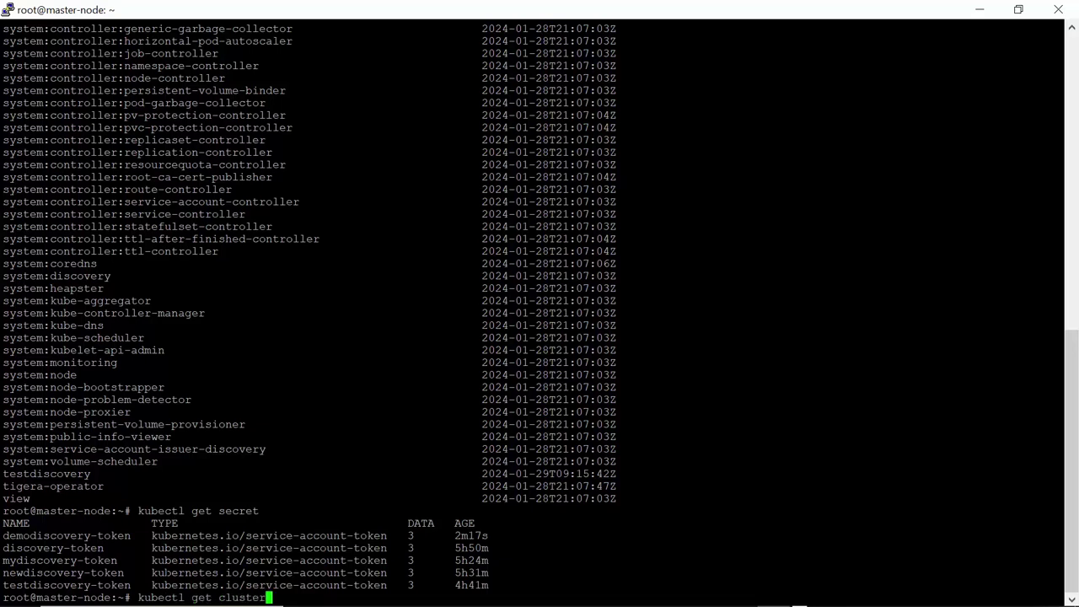
{"action": "type", "text": "rolebinding"}
{"action": "key", "text": "Return"}
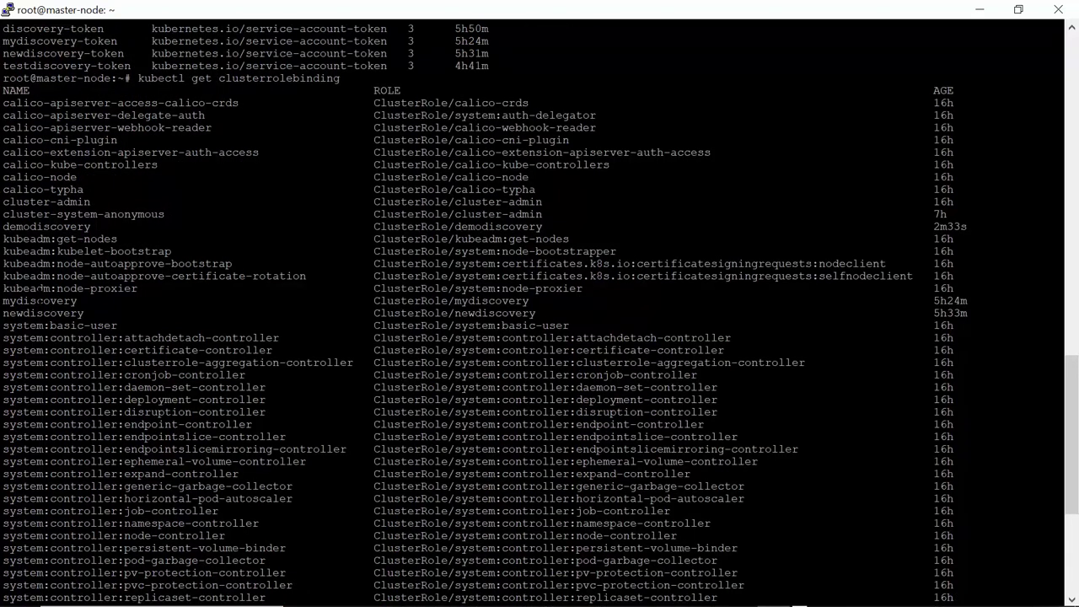
{"action": "double_click", "coordinate": [41, 226]}
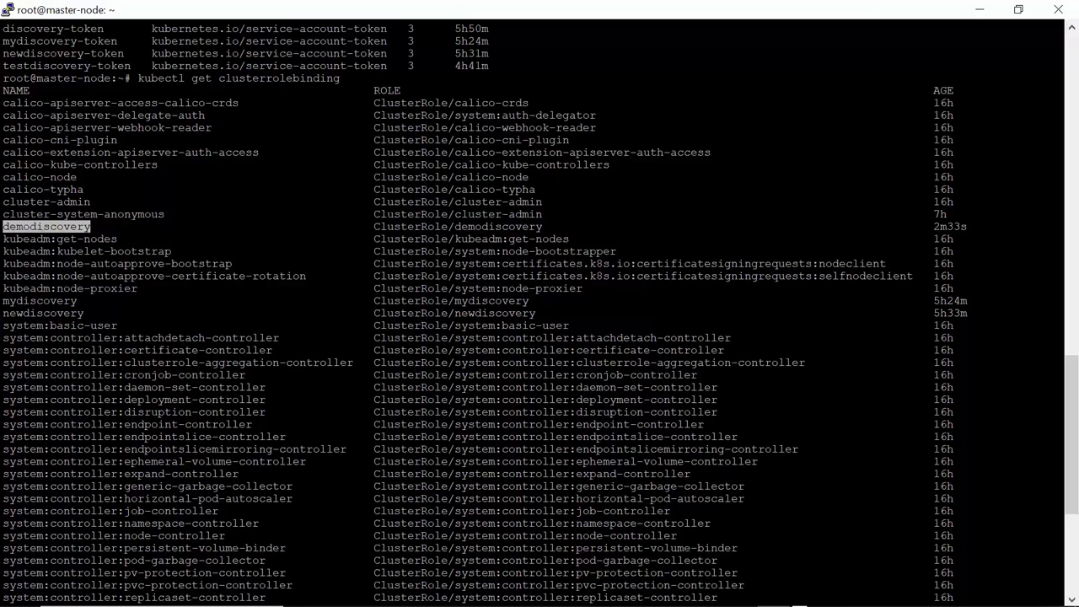
{"action": "scroll", "coordinate": [539, 303], "scroll_direction": "down", "scroll_amount": 8}
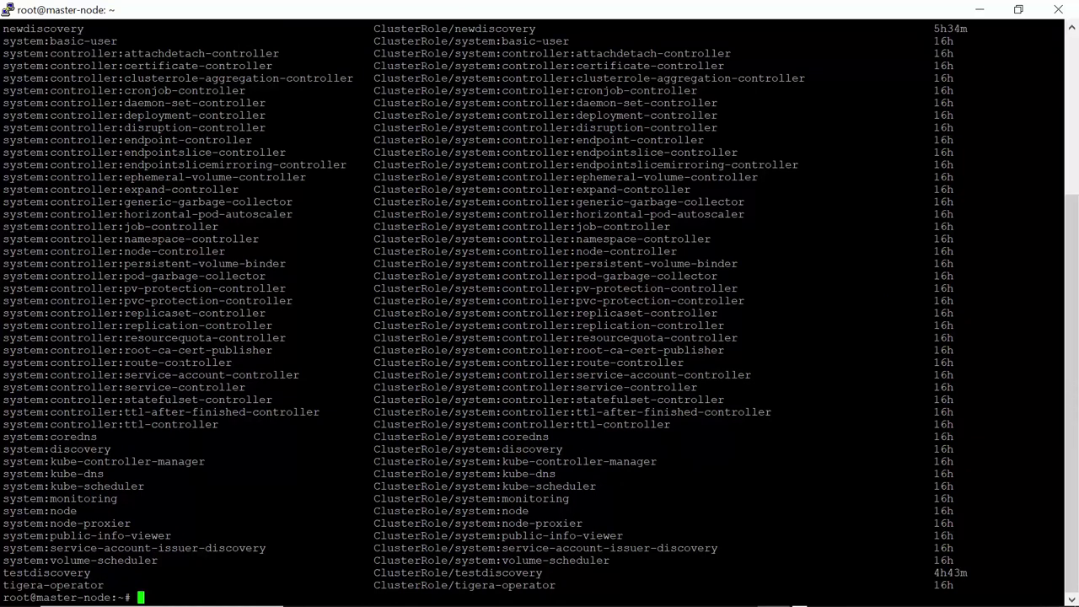
Step: Describe the demodiscovery-token secret to reveal its bearer token
{"action": "type", "text": "kubectl get sec"}
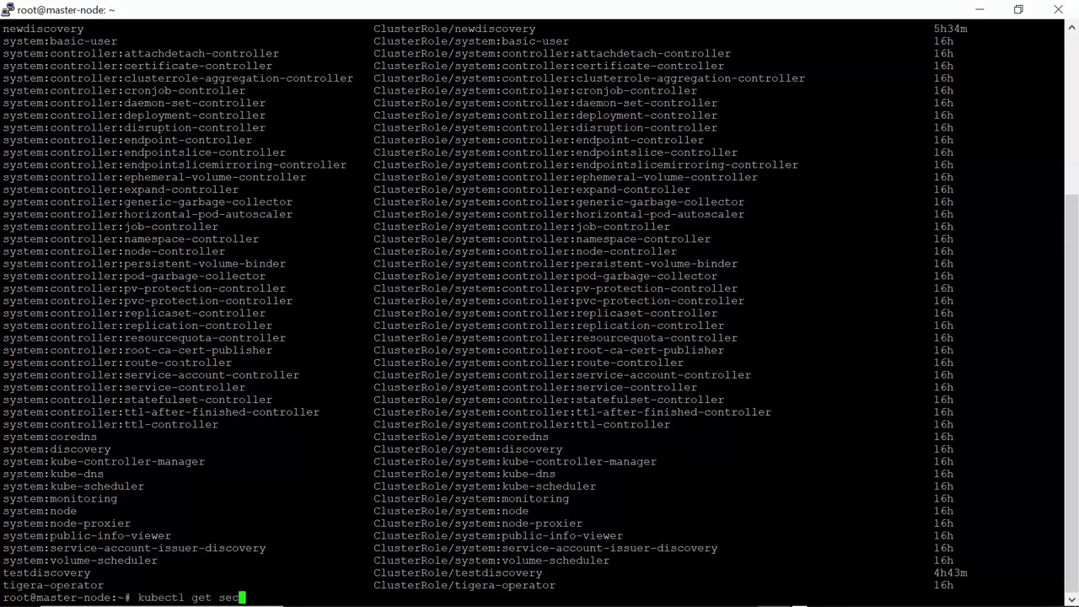
{"action": "type", "text": "ret"}
{"action": "key", "text": "Return"}
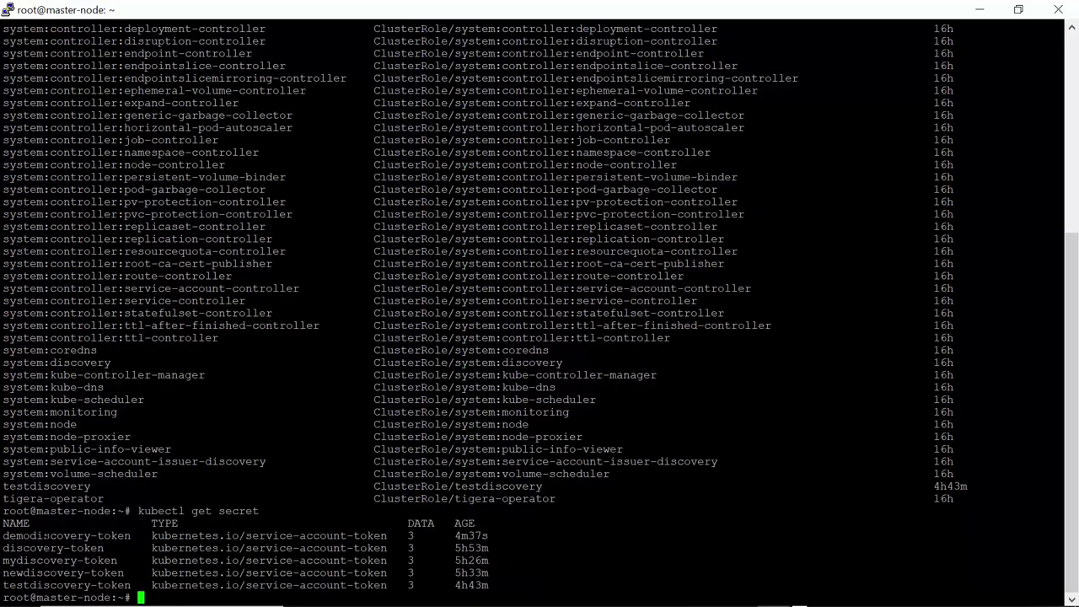
{"action": "double_click", "coordinate": [49, 536]}
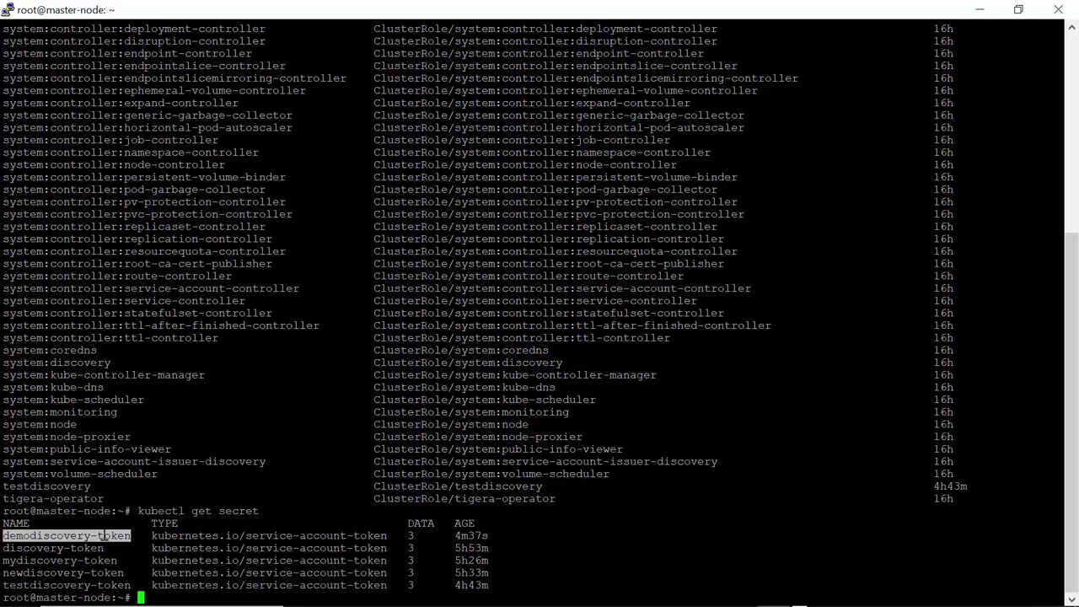
{"action": "left_click", "coordinate": [67, 536]}
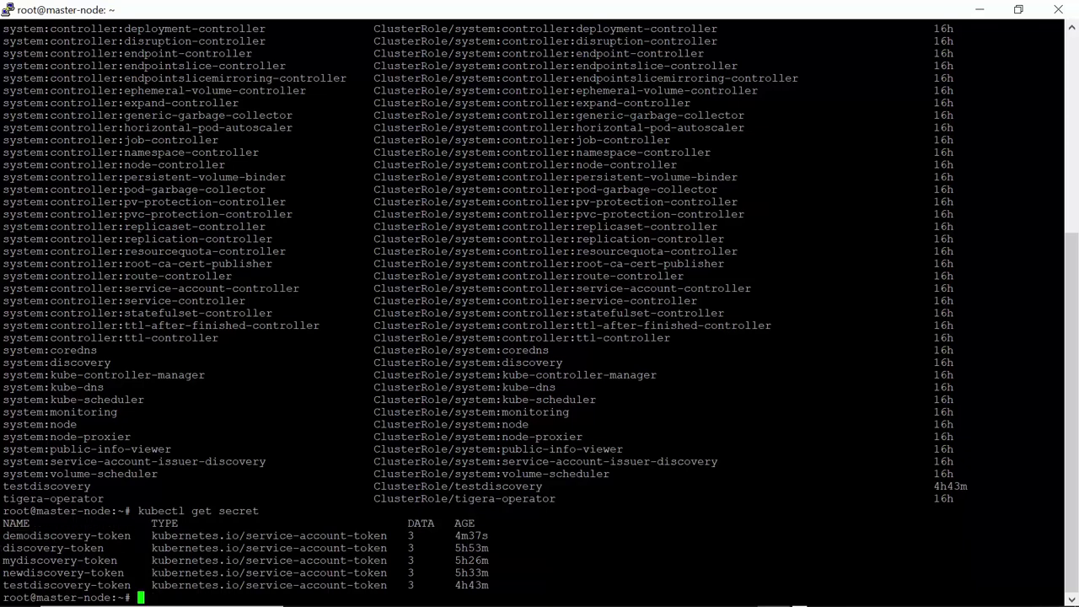
{"action": "type", "text": "kubectl describe "}
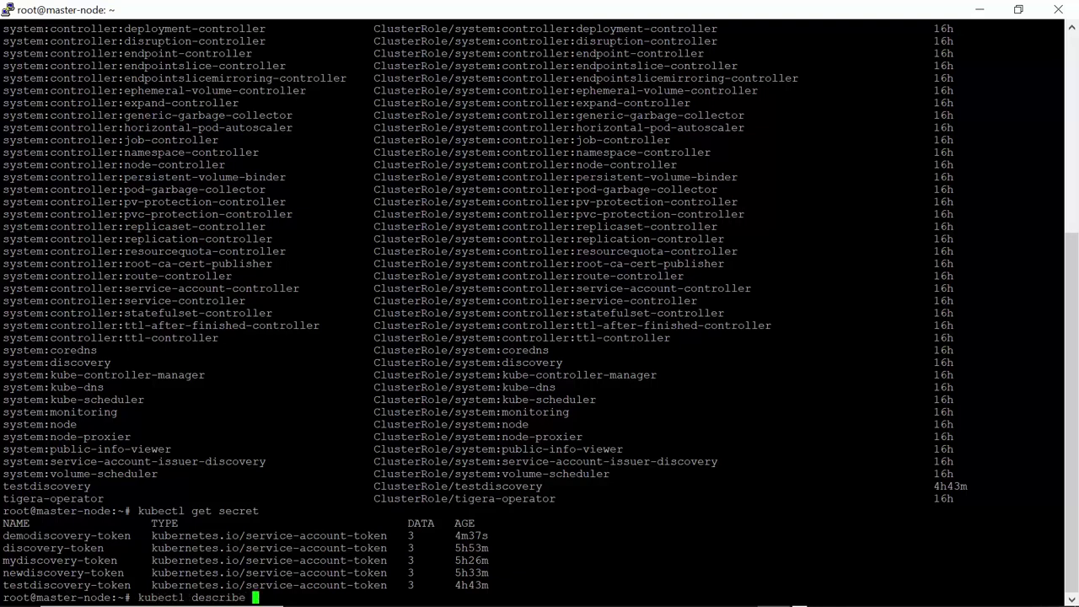
{"action": "type", "text": "secret demodiscovery-token"}
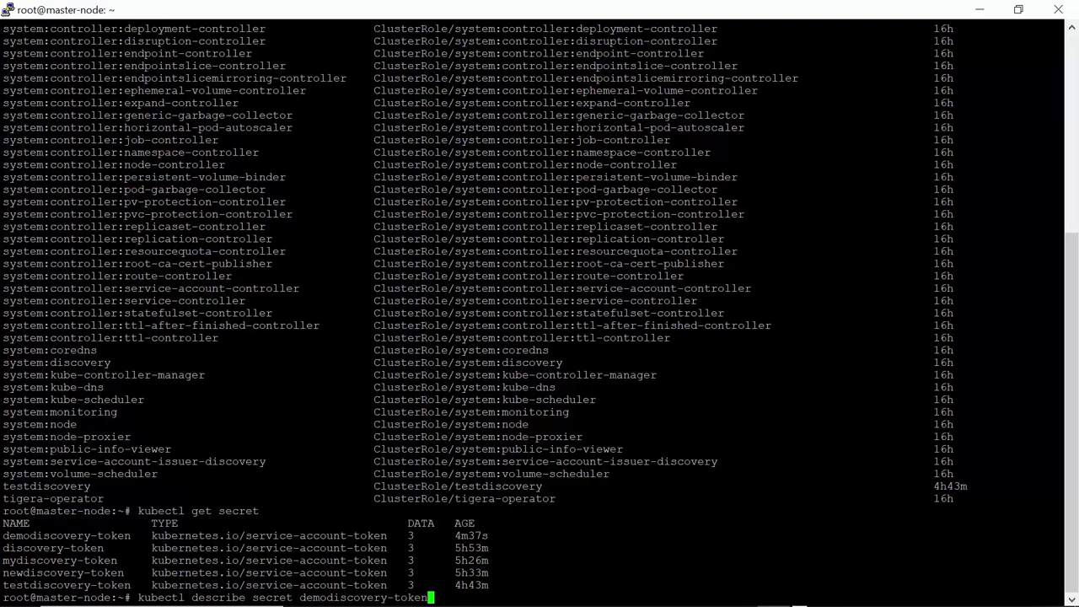
{"action": "key", "text": "Return"}
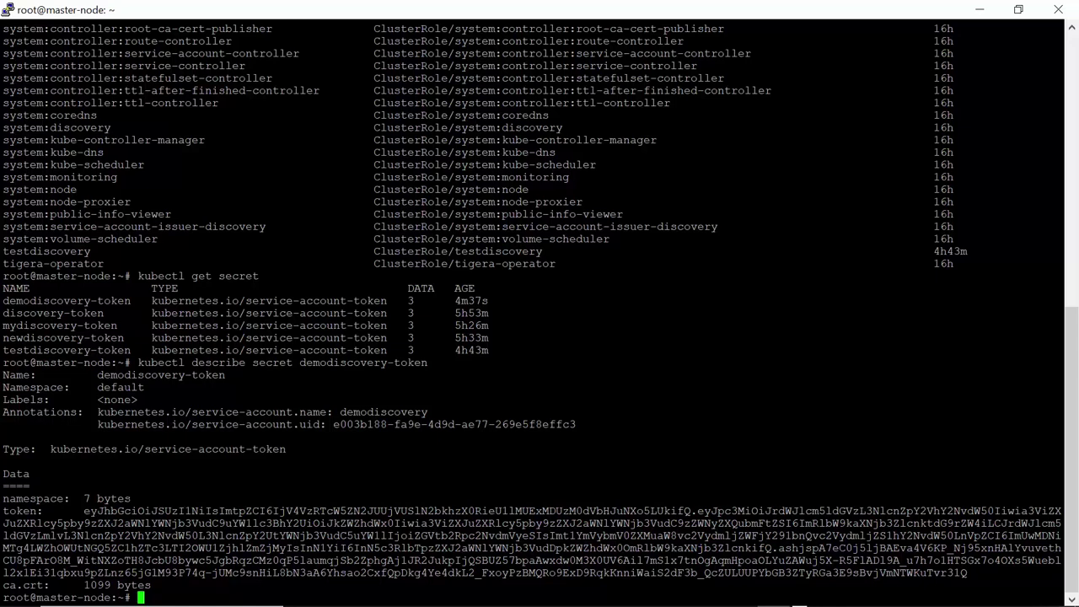
{"action": "type", "text": "kubectl cluster"}
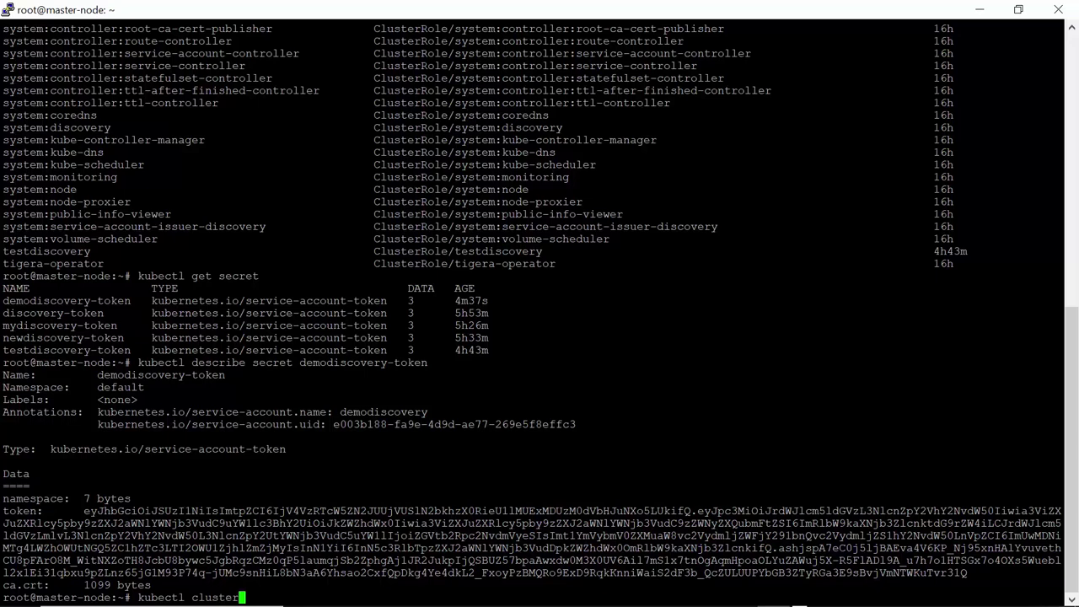
{"action": "type", "text": "-info"}
{"action": "key", "text": "Return"}
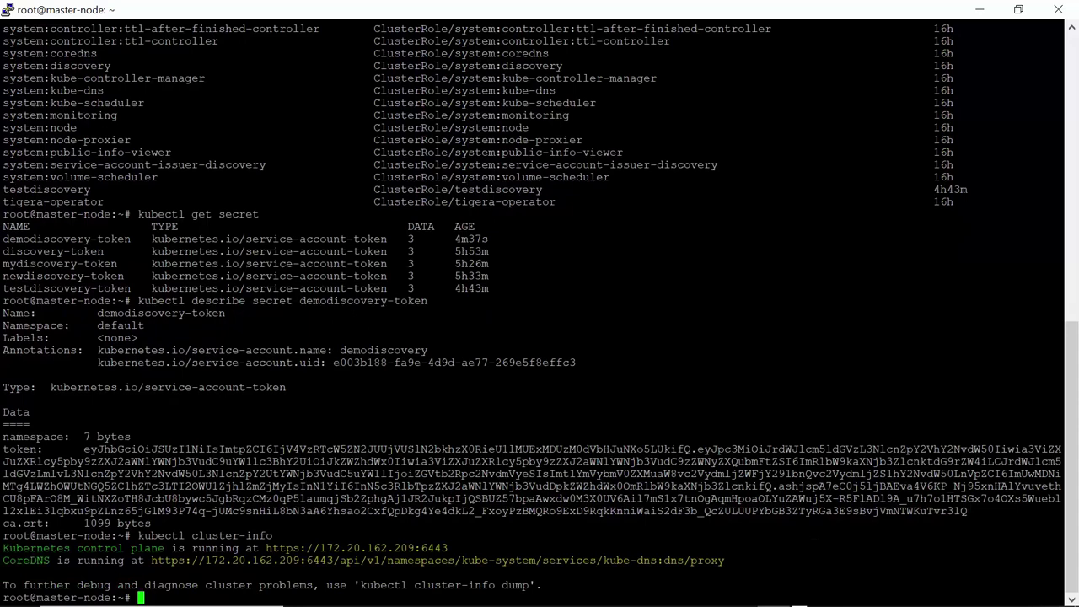
{"action": "left_click_drag", "start_coordinate": [265, 548], "coordinate": [447, 548]}
{"action": "key", "text": "ctrl+c"}
{"action": "left_click", "coordinate": [447, 548]}
Step: From Manage > Credentials, add a credential of type Kubernetes/OpenShift under API Provider
{"action": "key", "text": "alt+Tab"}
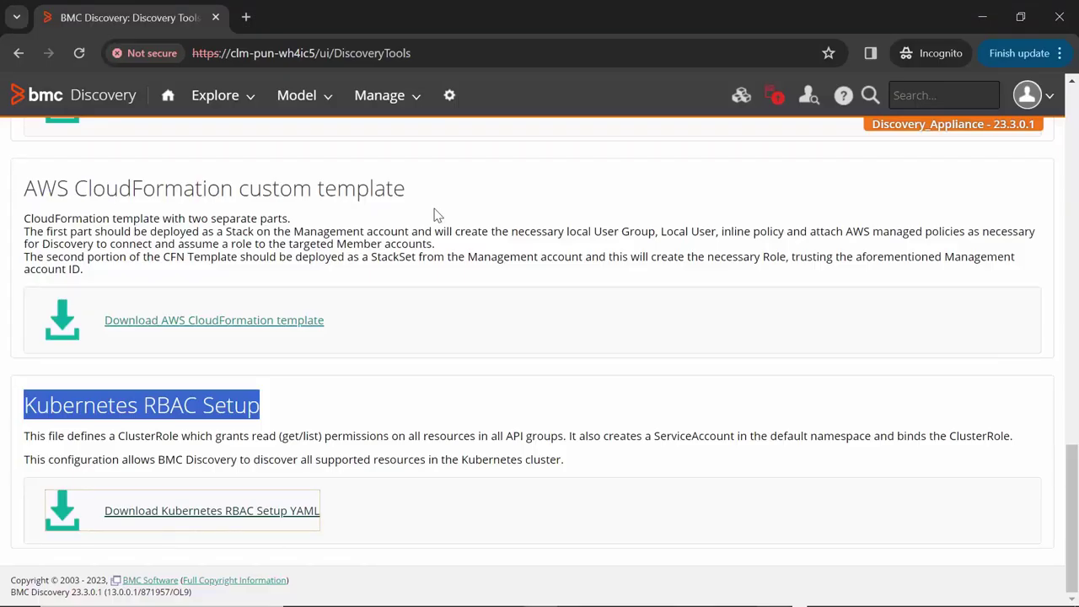
{"action": "left_click", "coordinate": [381, 95]}
{"action": "left_click", "coordinate": [390, 160]}
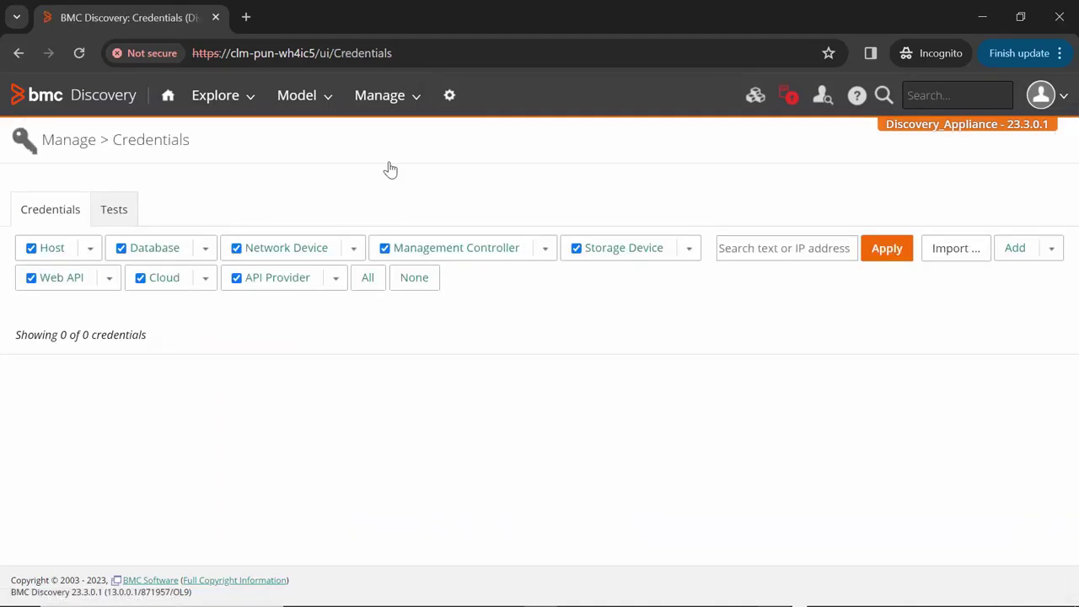
{"action": "left_click", "coordinate": [1051, 258]}
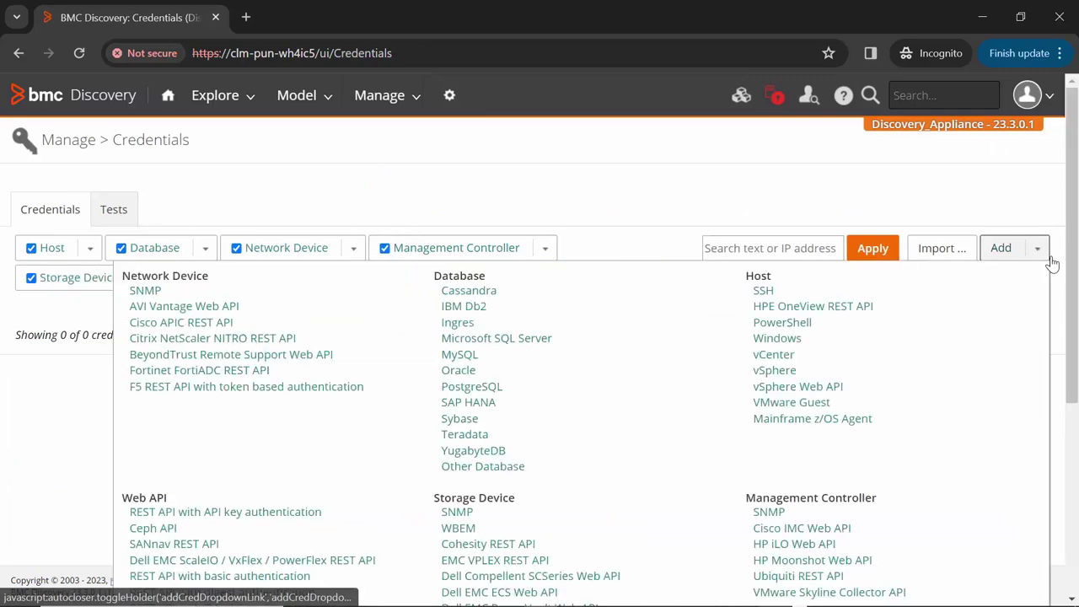
{"action": "scroll", "coordinate": [672, 339], "scroll_direction": "down", "scroll_amount": 1}
{"action": "scroll", "coordinate": [672, 339], "scroll_direction": "down", "scroll_amount": 3}
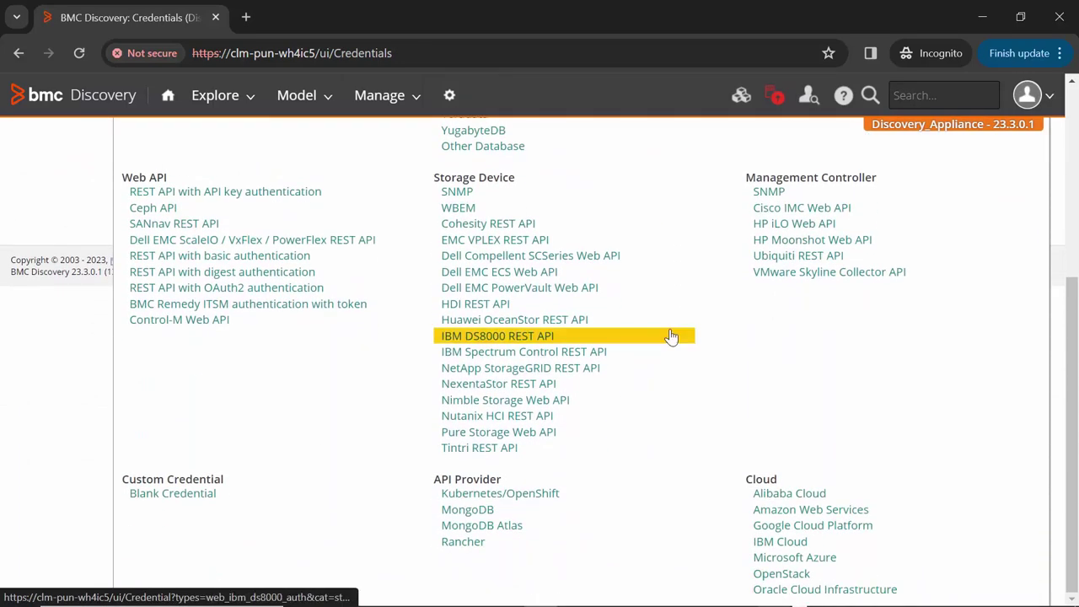
{"action": "left_click", "coordinate": [475, 498]}
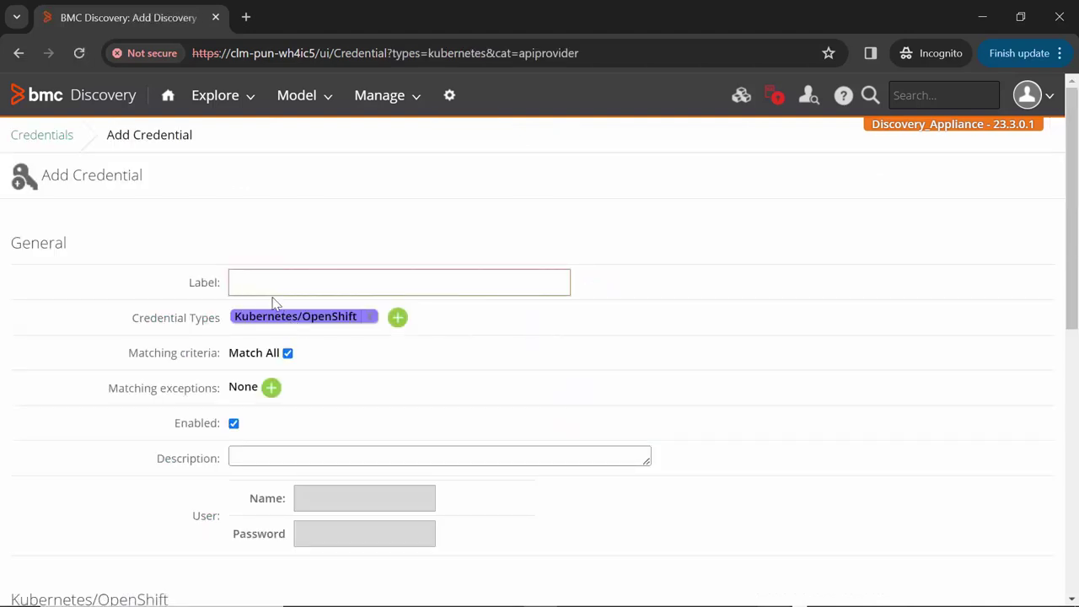
Step: Label the credential KubernetesWebinar and paste the service account's bearer token from PuTTY
{"action": "left_click", "coordinate": [268, 285]}
{"action": "type", "text": "KubernetesWebinar"}
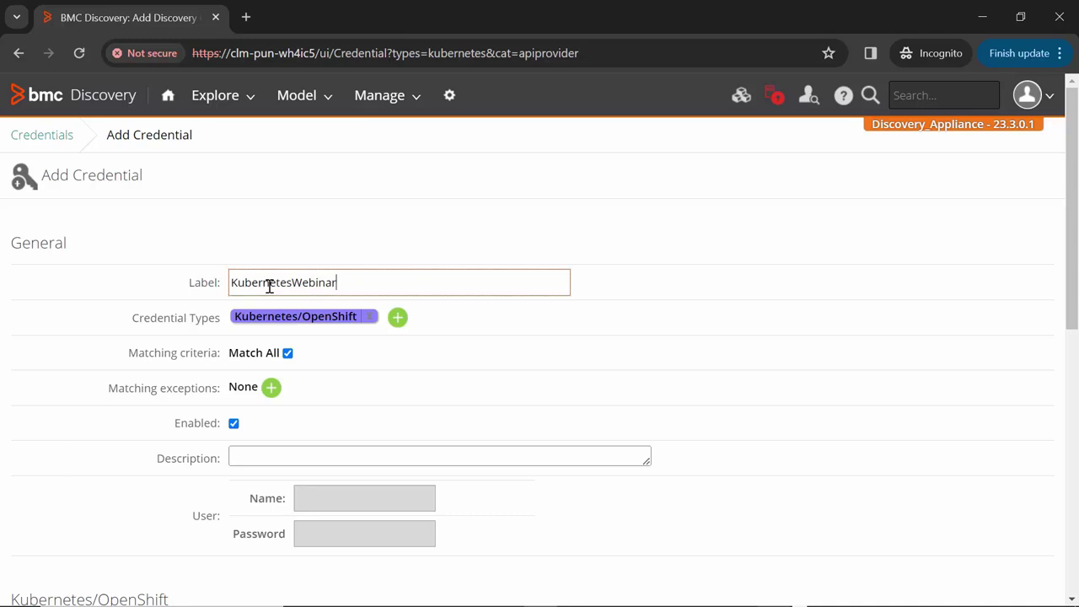
{"action": "scroll", "coordinate": [366, 336], "scroll_direction": "down", "scroll_amount": 3}
{"action": "scroll", "coordinate": [368, 342], "scroll_direction": "down", "scroll_amount": 1}
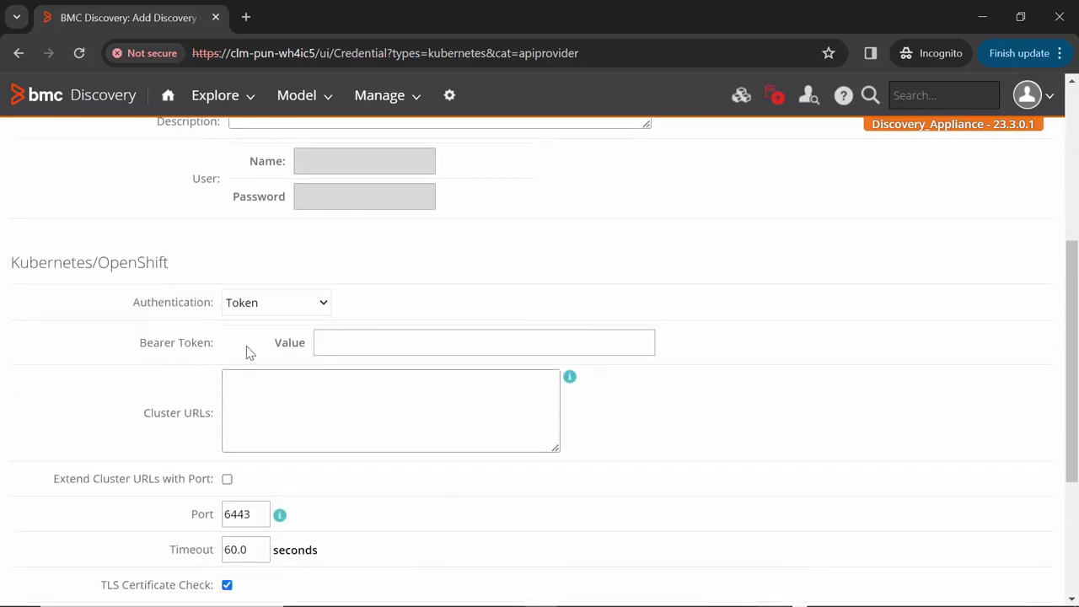
{"action": "key", "text": "alt+Tab"}
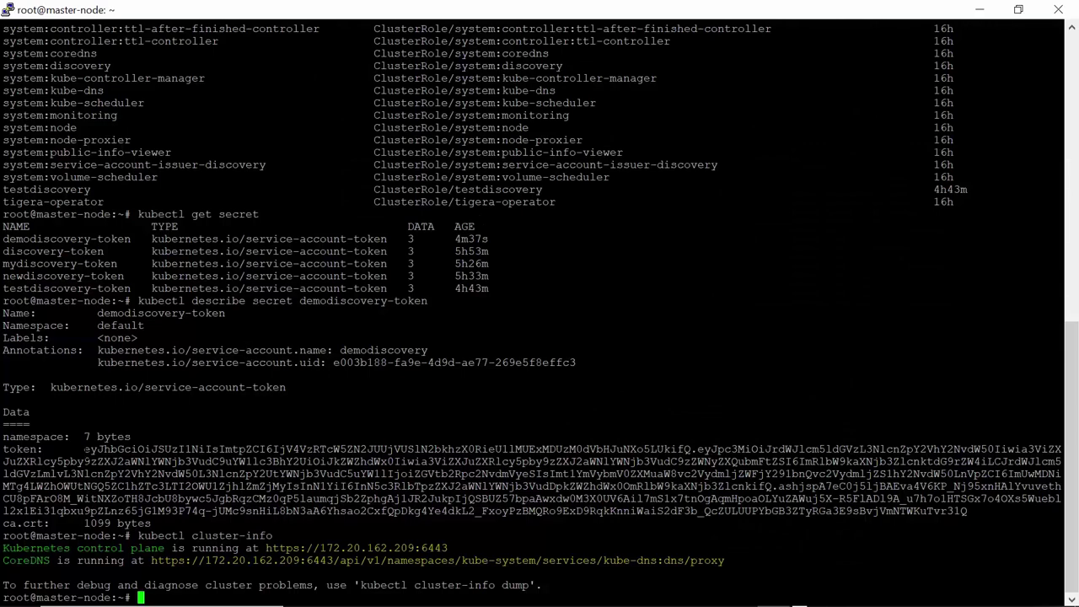
{"action": "left_click_drag", "start_coordinate": [84, 448], "coordinate": [556, 498]}
{"action": "left_click_drag", "start_coordinate": [858, 511], "coordinate": [963, 510]}
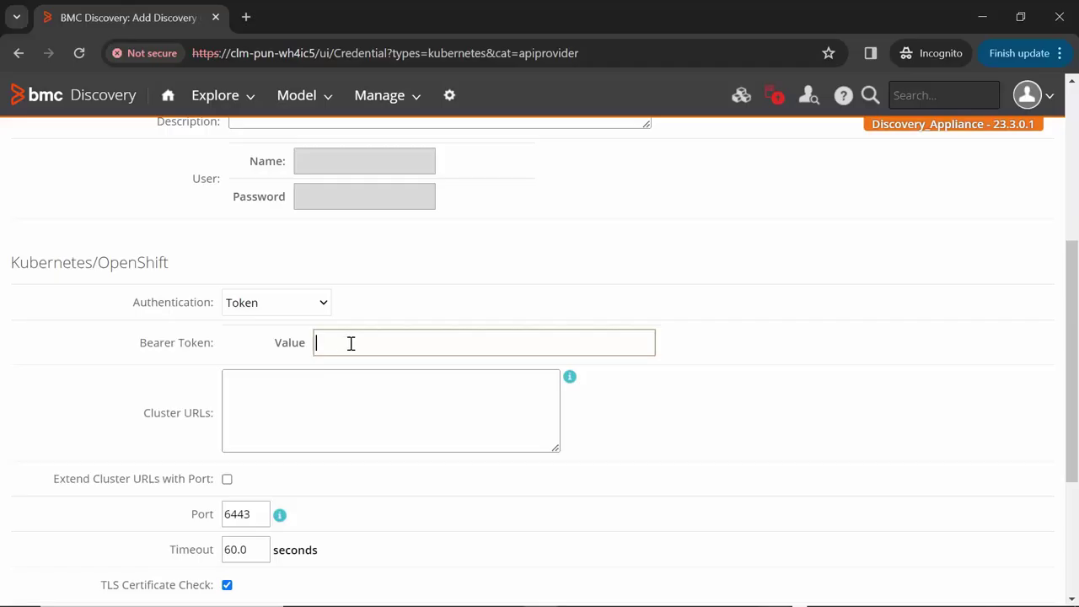
{"action": "key", "text": "ctrl+v"}
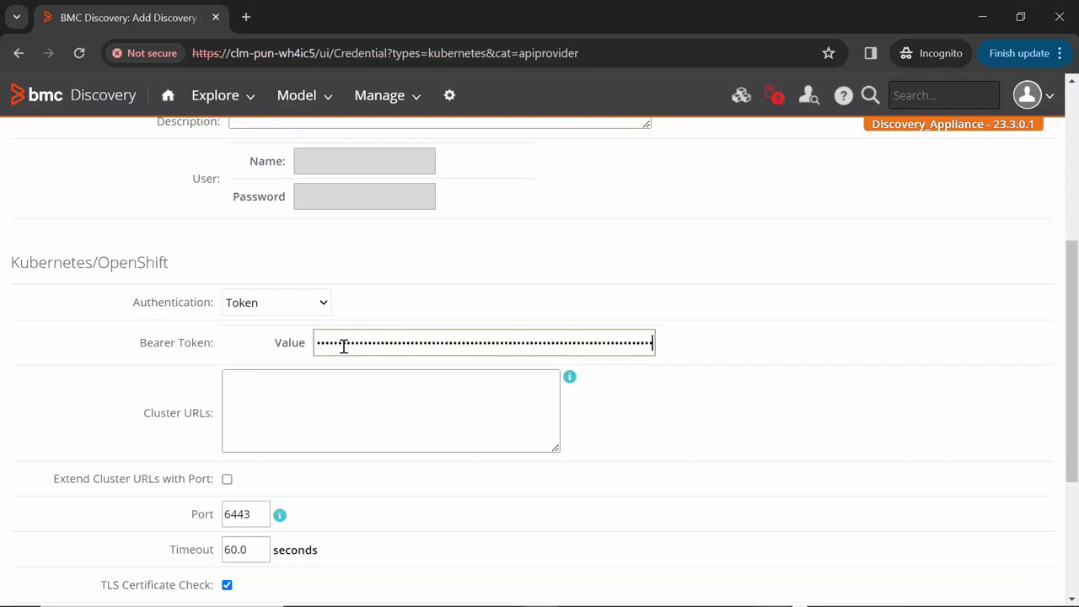
{"action": "left_click", "coordinate": [335, 391]}
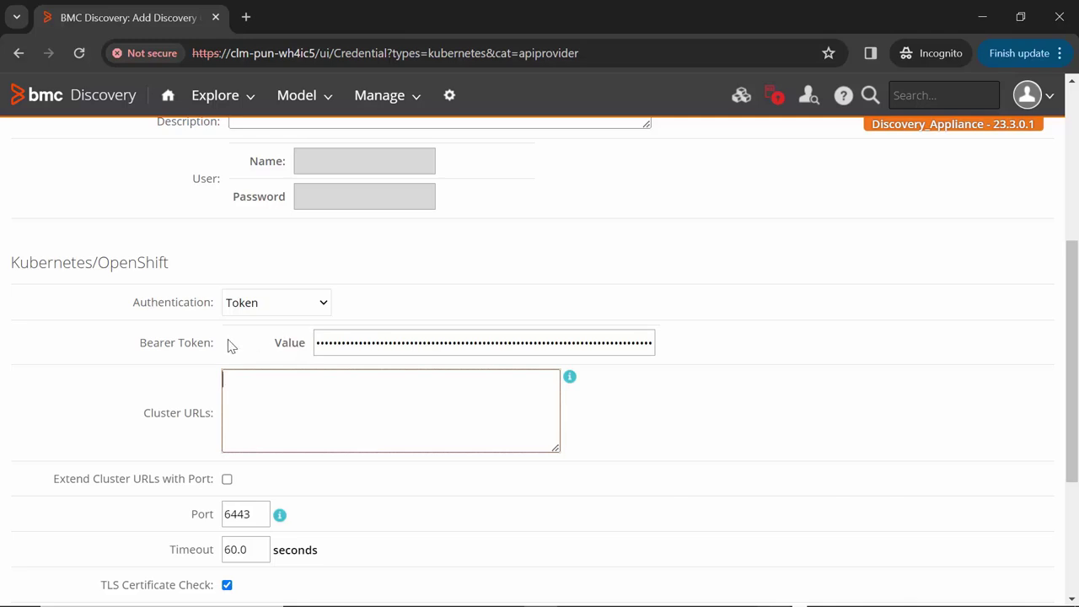
{"action": "key", "text": "alt+Tab"}
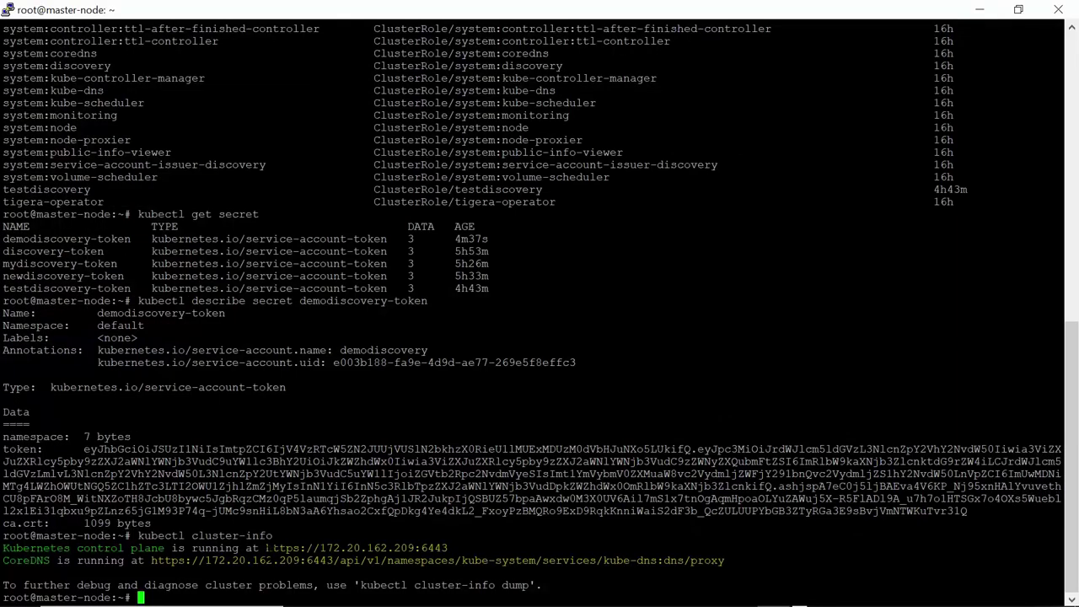
{"action": "left_click_drag", "start_coordinate": [266, 547], "coordinate": [445, 547]}
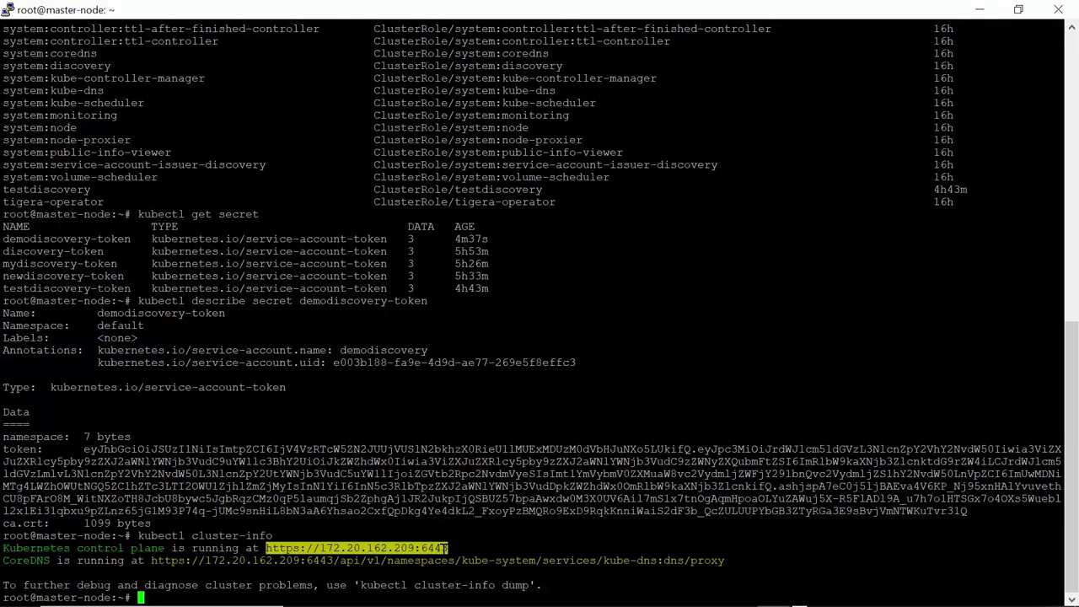
{"action": "key", "text": "alt+Tab"}
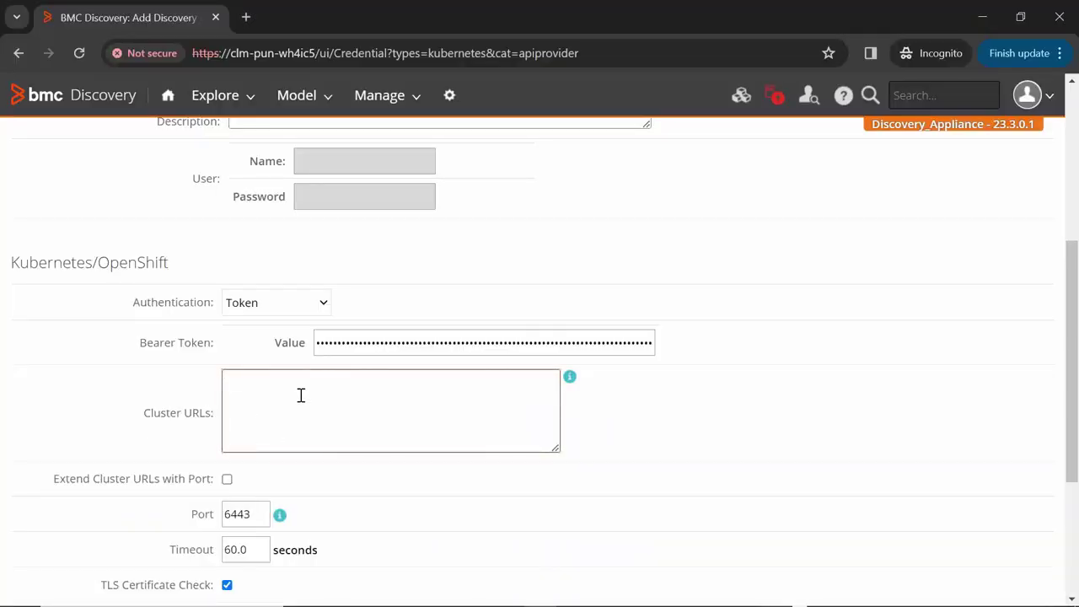
{"action": "left_click", "coordinate": [356, 420]}
{"action": "key", "text": "ctrl+v"}
{"action": "scroll", "coordinate": [851, 365], "scroll_direction": "down", "scroll_amount": 2}
{"action": "scroll", "coordinate": [851, 365], "scroll_direction": "up", "scroll_amount": 2}
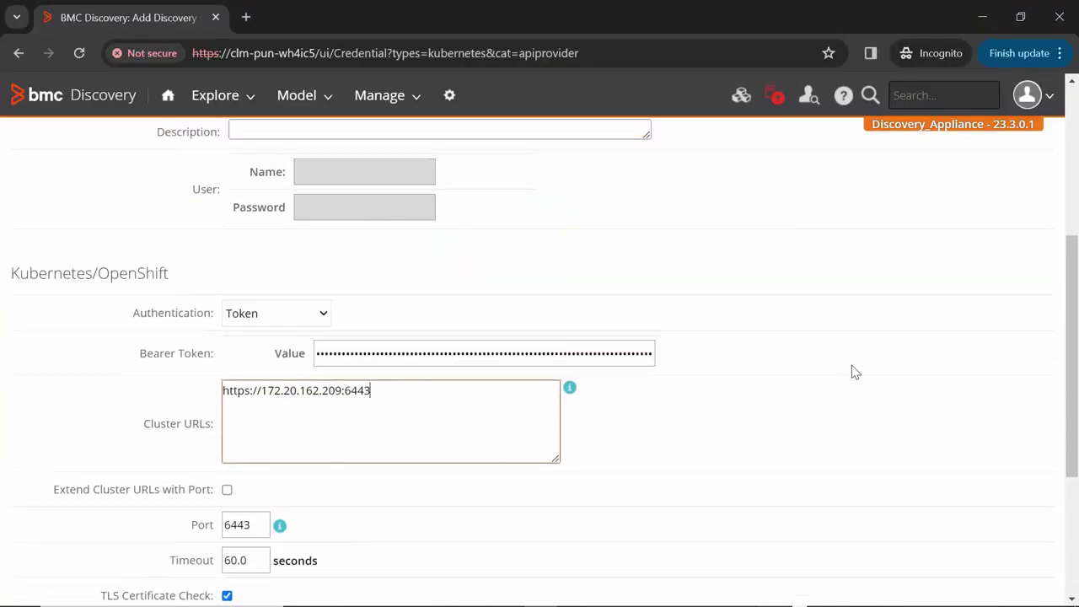
{"action": "scroll", "coordinate": [797, 386], "scroll_direction": "down", "scroll_amount": 3}
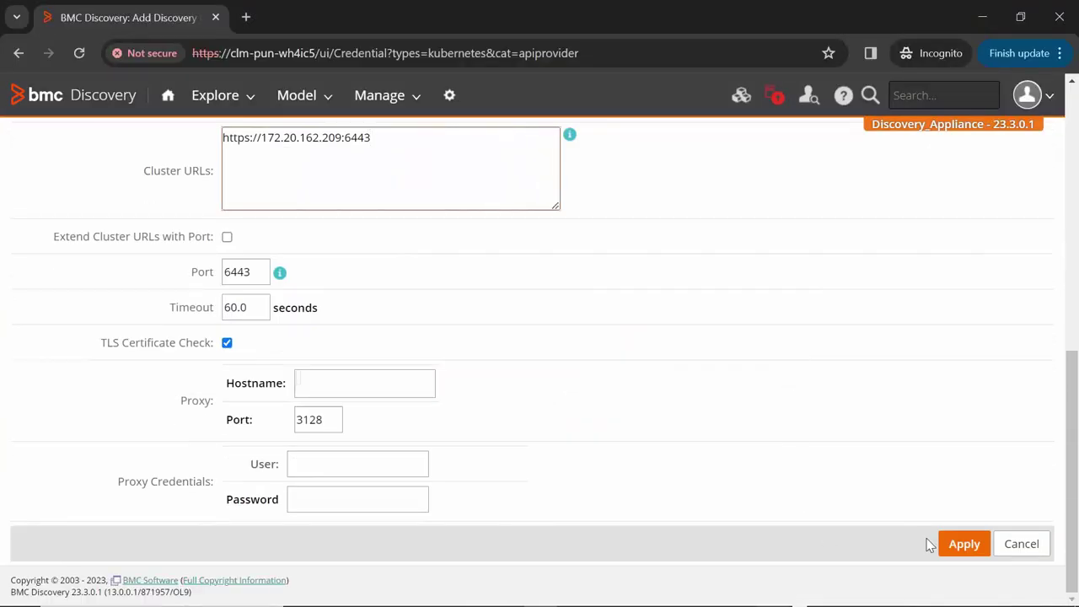
Step: Save the KubernetesWebinar credential and go to the Discovery status page
{"action": "left_click", "coordinate": [961, 546]}
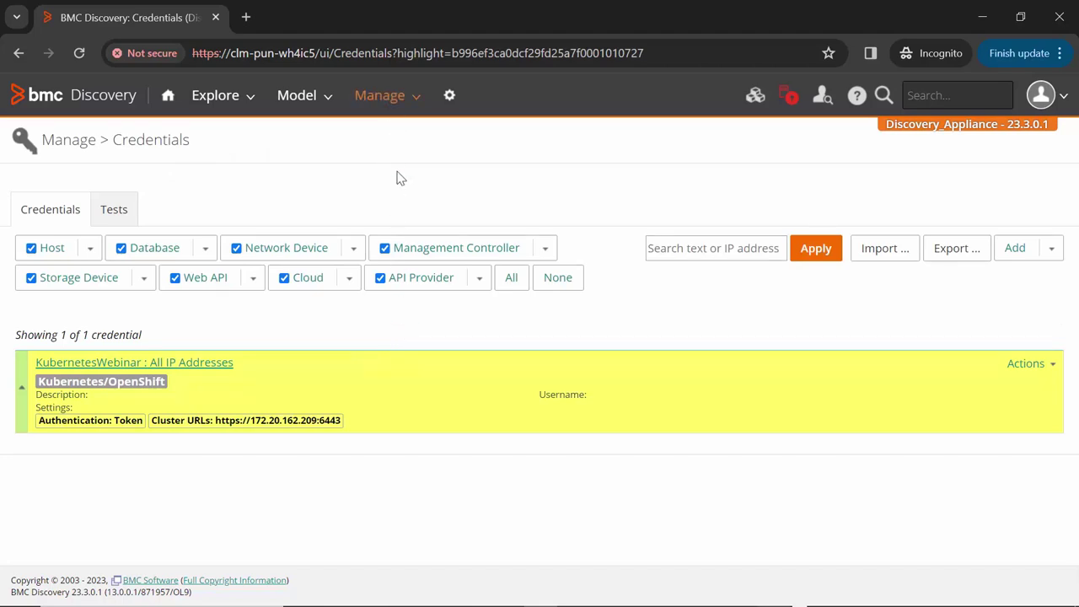
{"action": "left_click", "coordinate": [386, 99]}
{"action": "left_click", "coordinate": [380, 130]}
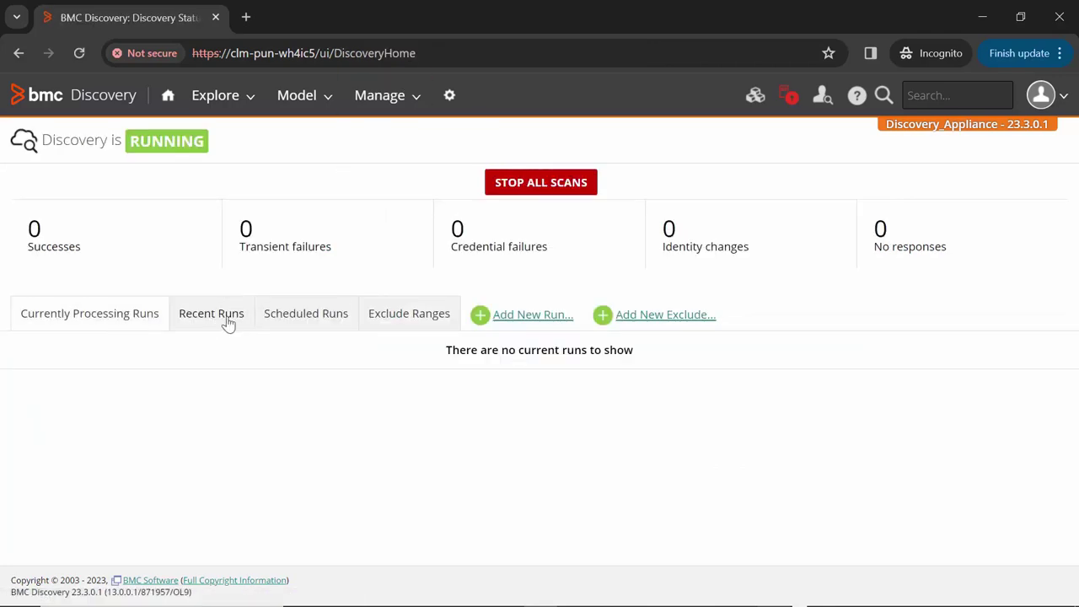
Step: Start run 'kubernetesScanning' targeting API provider Kubernetes/OpenShift Cluster with credential KubernetesWebinar
{"action": "left_click", "coordinate": [531, 319]}
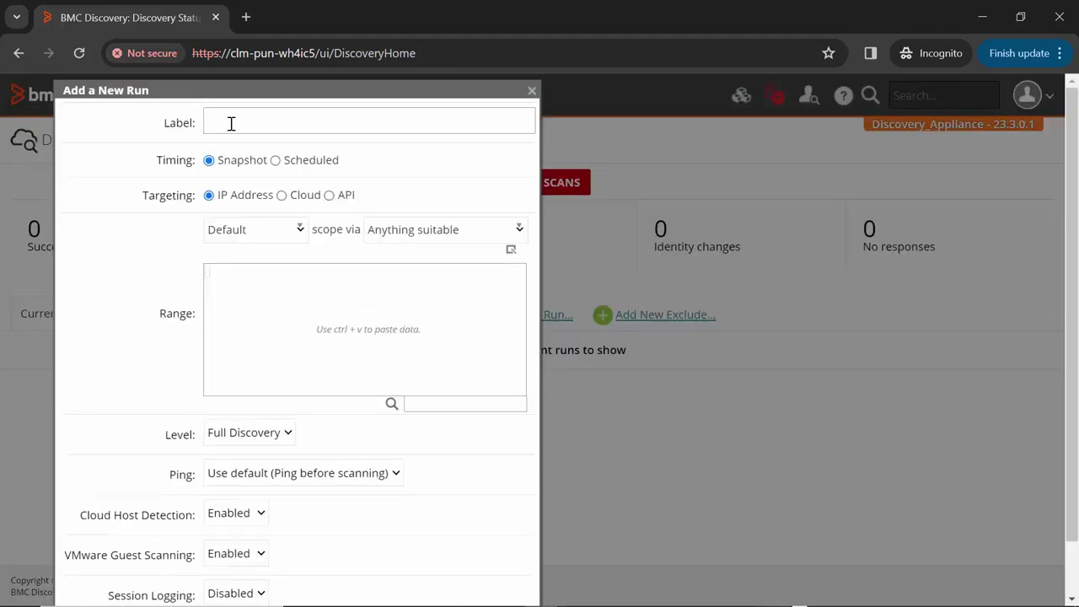
{"action": "left_click", "coordinate": [230, 123]}
{"action": "type", "text": "kubernetesScanning"}
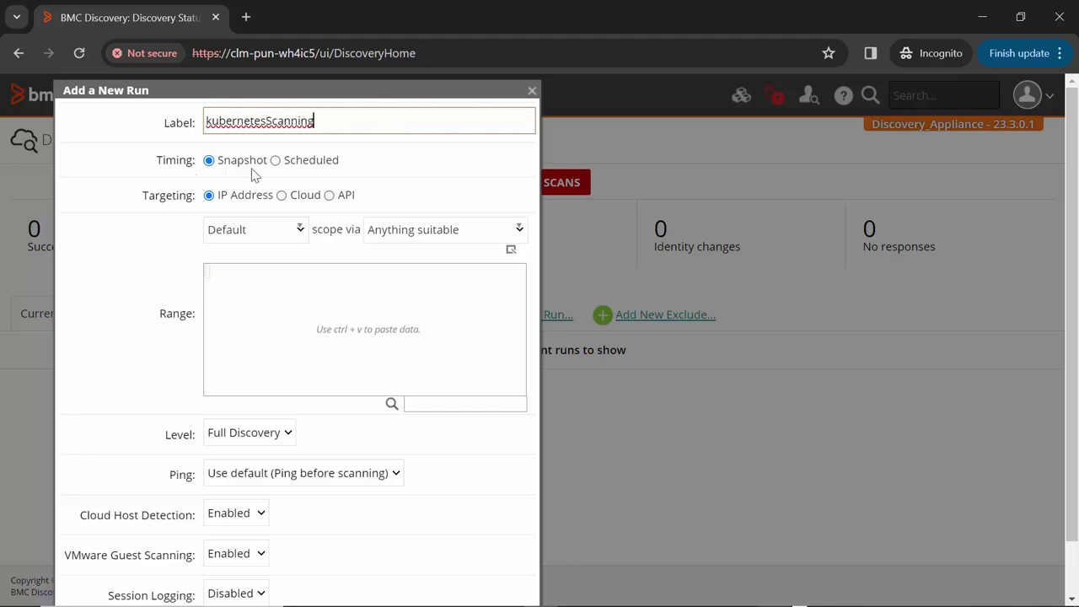
{"action": "left_click", "coordinate": [330, 197]}
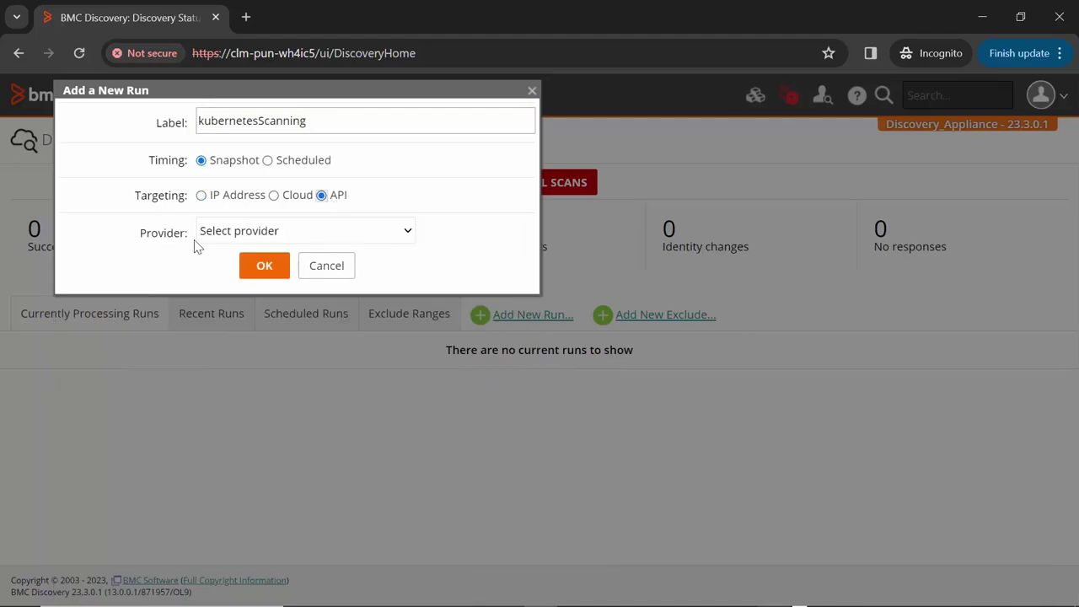
{"action": "left_click", "coordinate": [275, 232]}
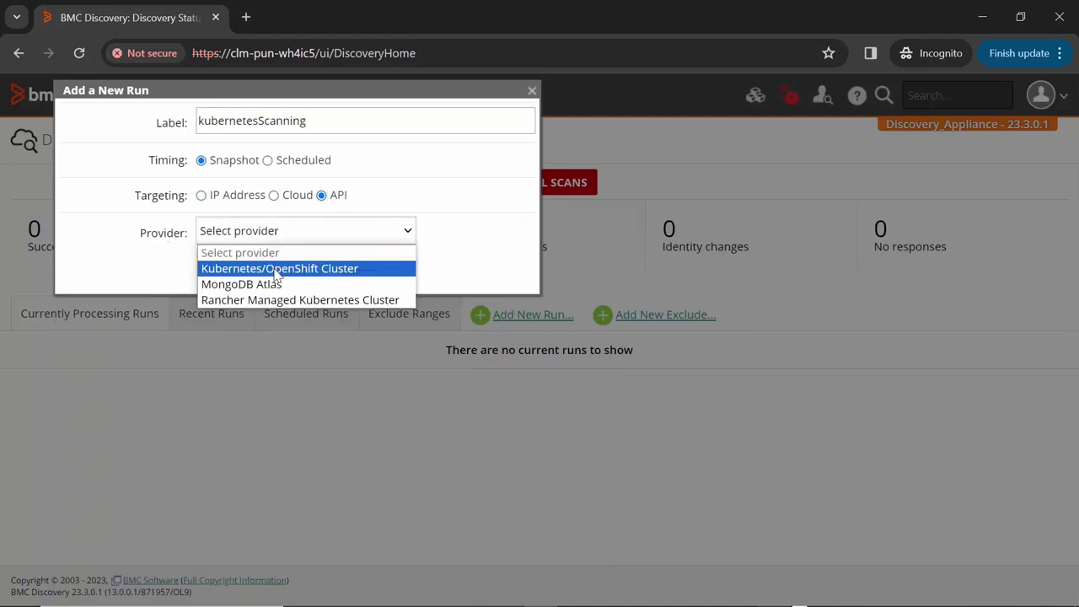
{"action": "left_click", "coordinate": [277, 268]}
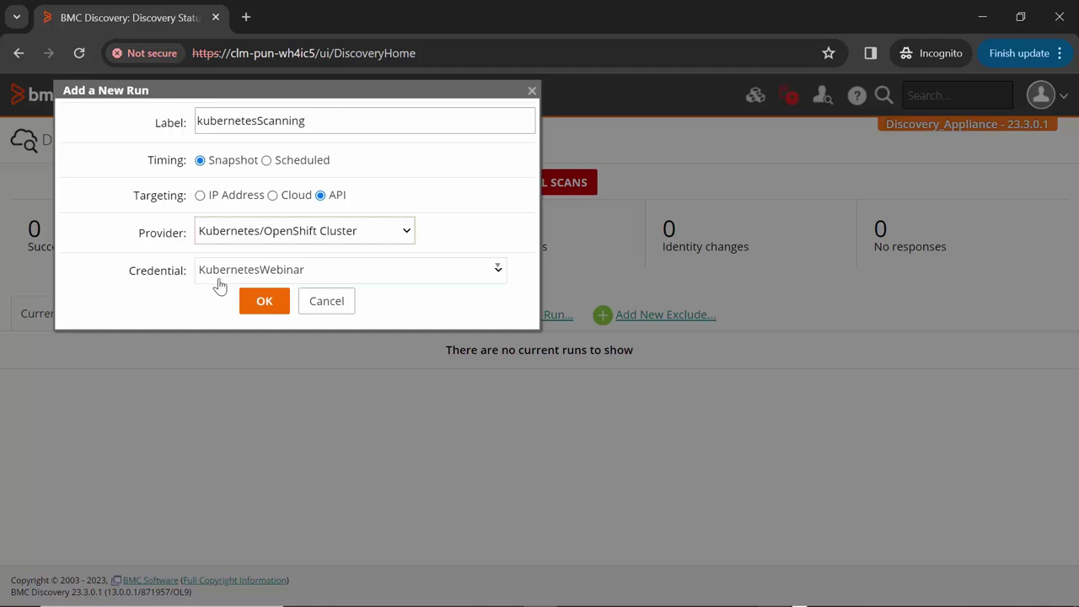
{"action": "left_click", "coordinate": [249, 279]}
{"action": "left_click", "coordinate": [241, 328]}
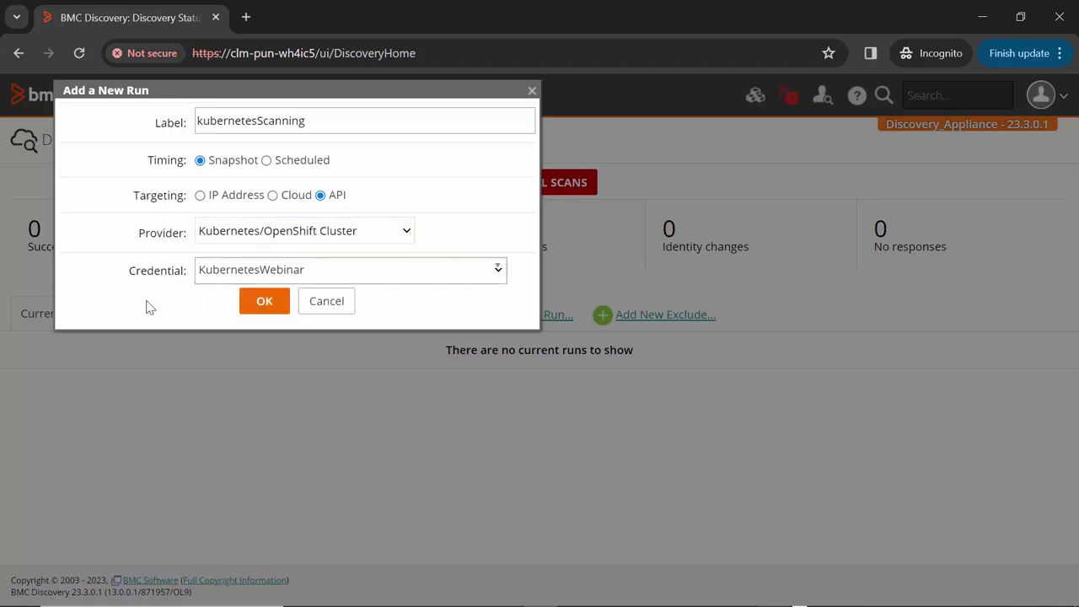
{"action": "left_click", "coordinate": [261, 309]}
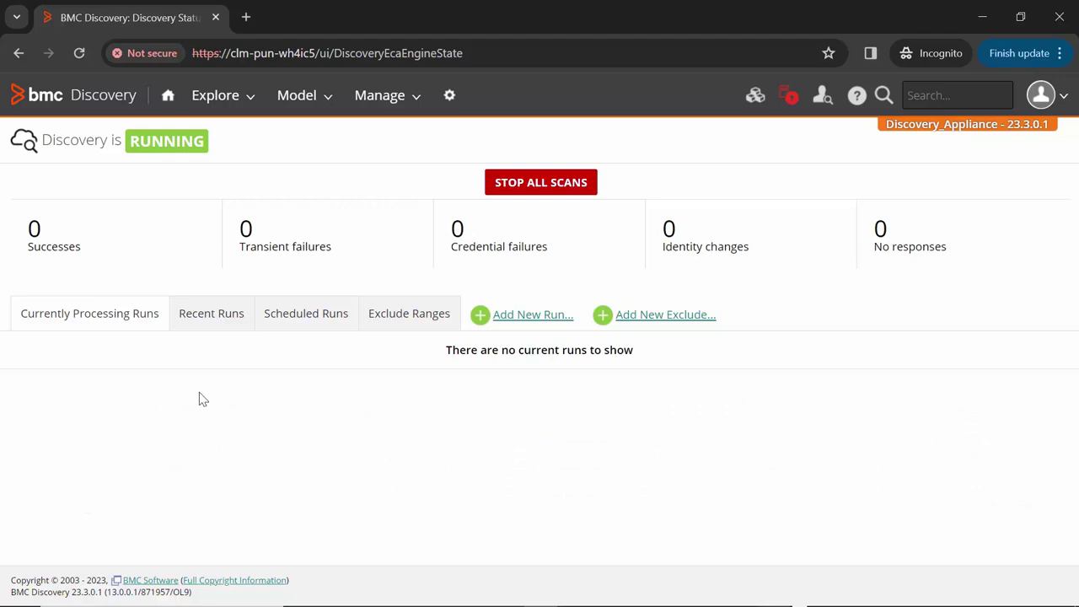
Step: Open kubernetesScanning's No Access result and its Kubernetes.ListConfigMaps SSL certificate failure
{"action": "left_click", "coordinate": [203, 322]}
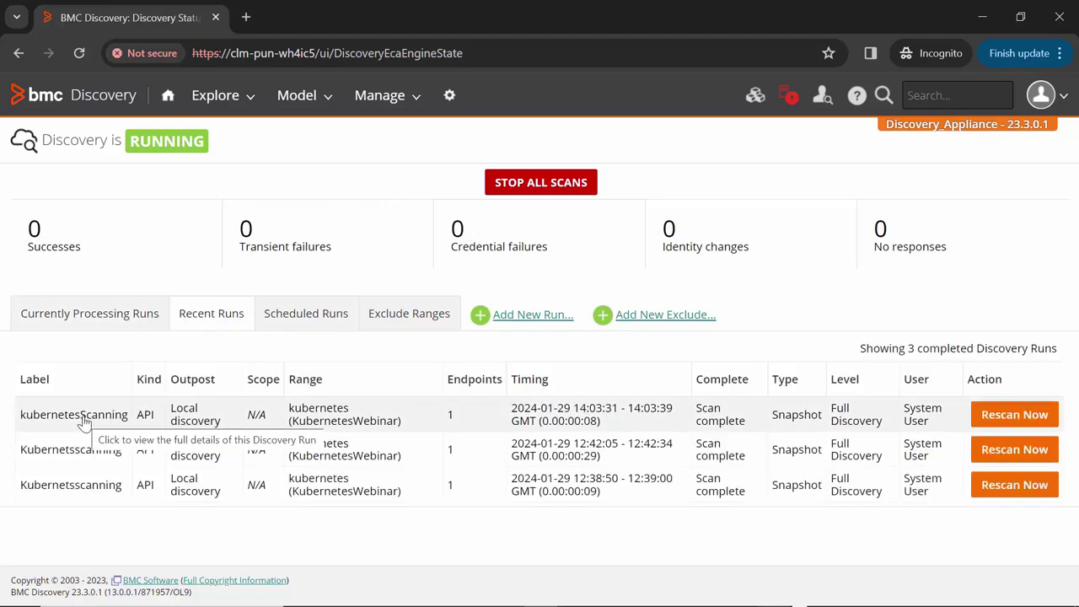
{"action": "left_click", "coordinate": [80, 421]}
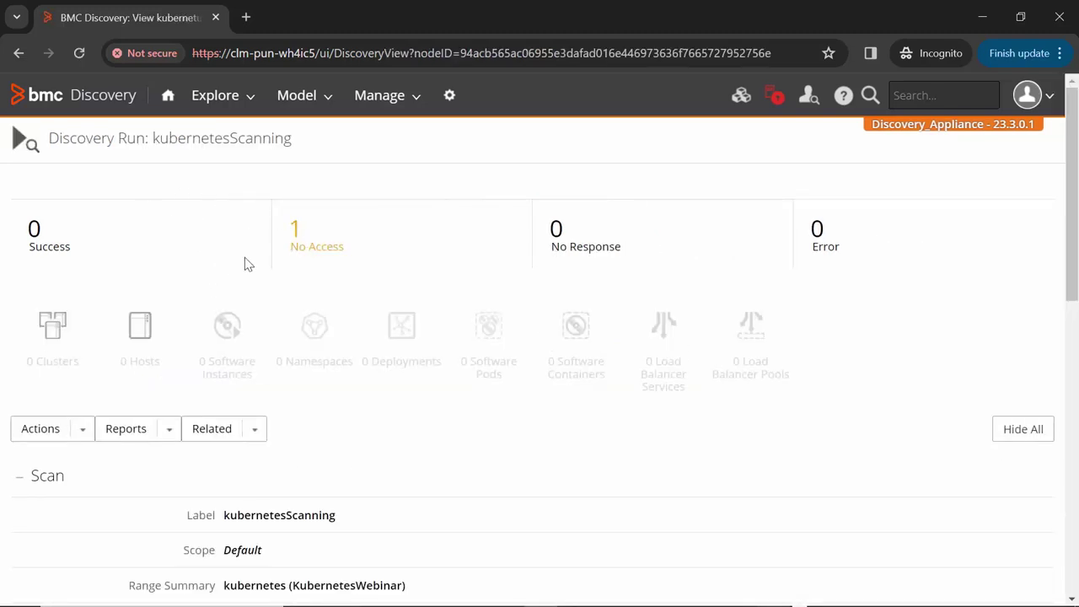
{"action": "left_click", "coordinate": [303, 250]}
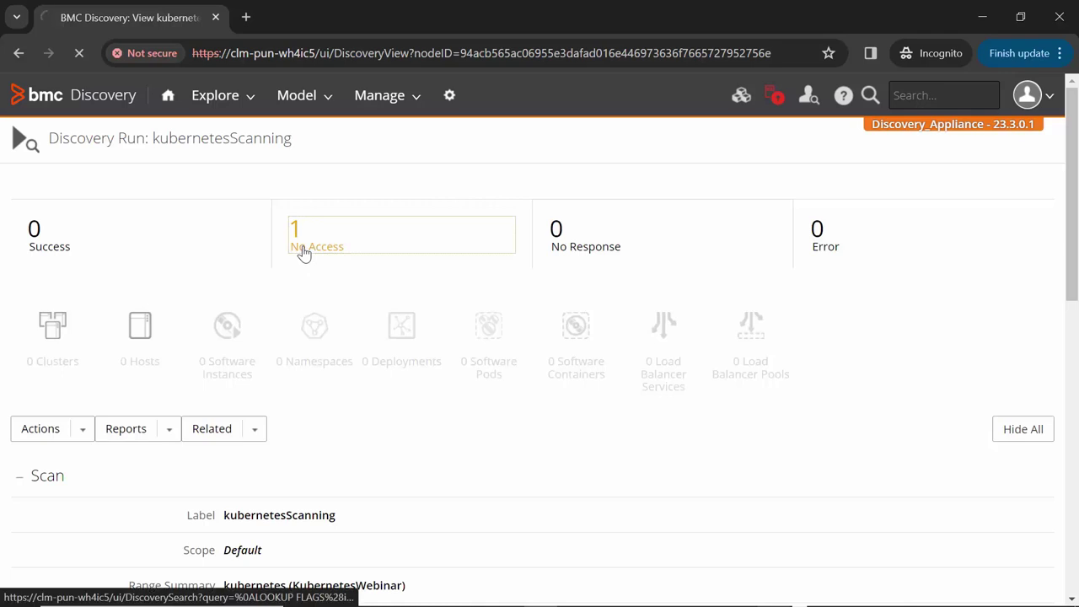
{"action": "scroll", "coordinate": [495, 360], "scroll_direction": "down", "scroll_amount": 5}
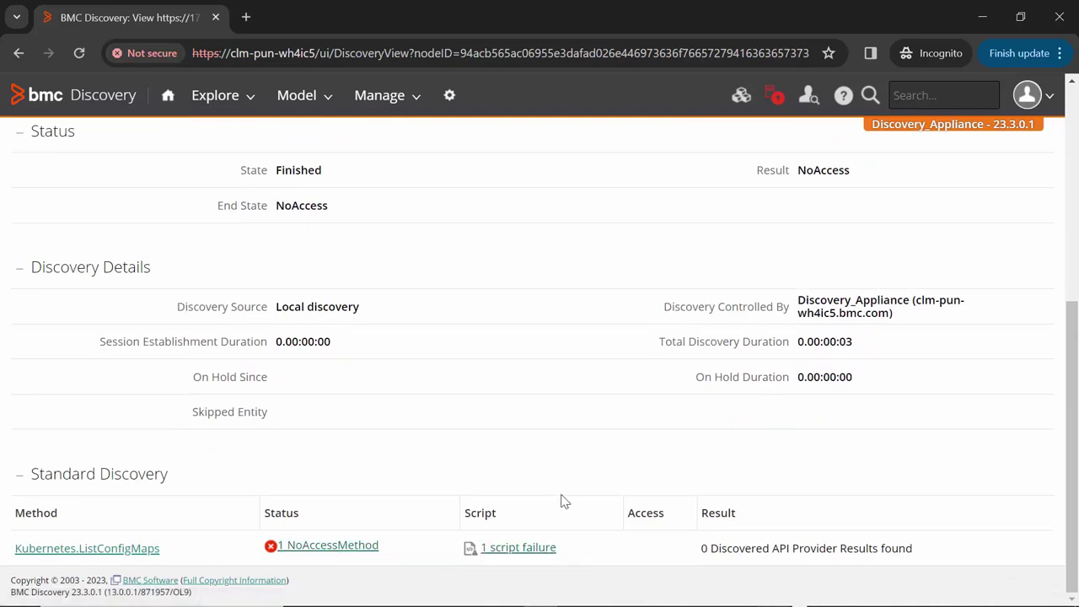
{"action": "left_click", "coordinate": [509, 550]}
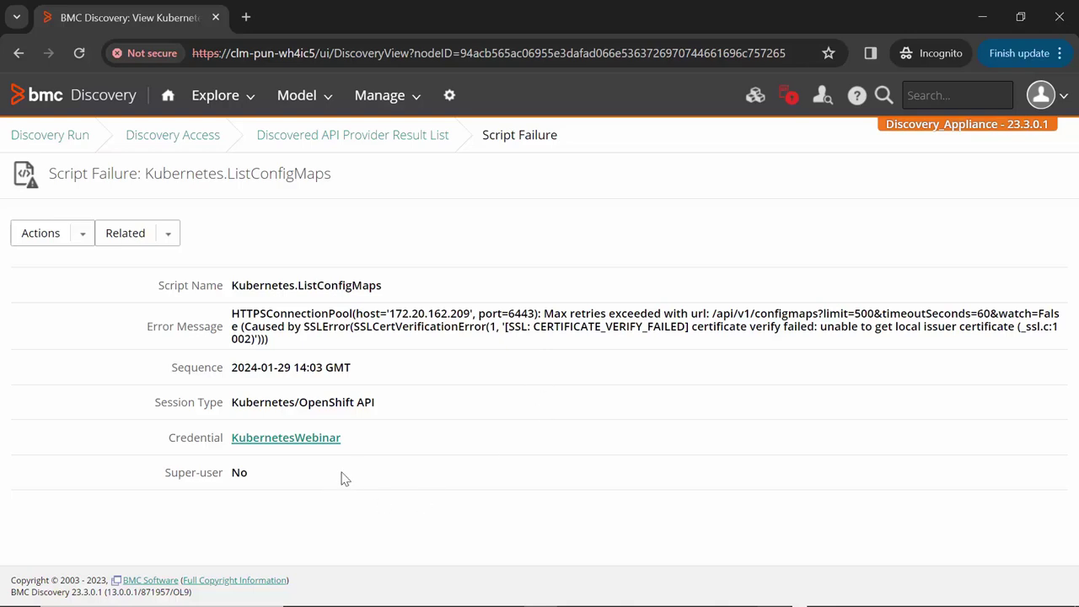
Step: Edit the KubernetesWebinar credential to uncheck TLS Certificate Check and apply it
{"action": "left_click", "coordinate": [286, 445]}
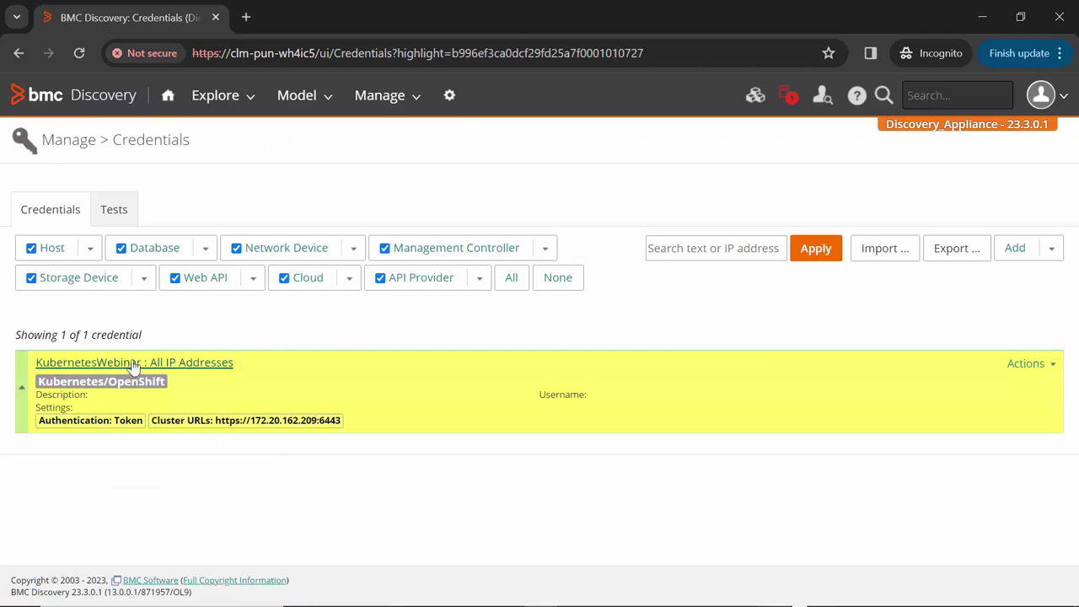
{"action": "left_click", "coordinate": [132, 364]}
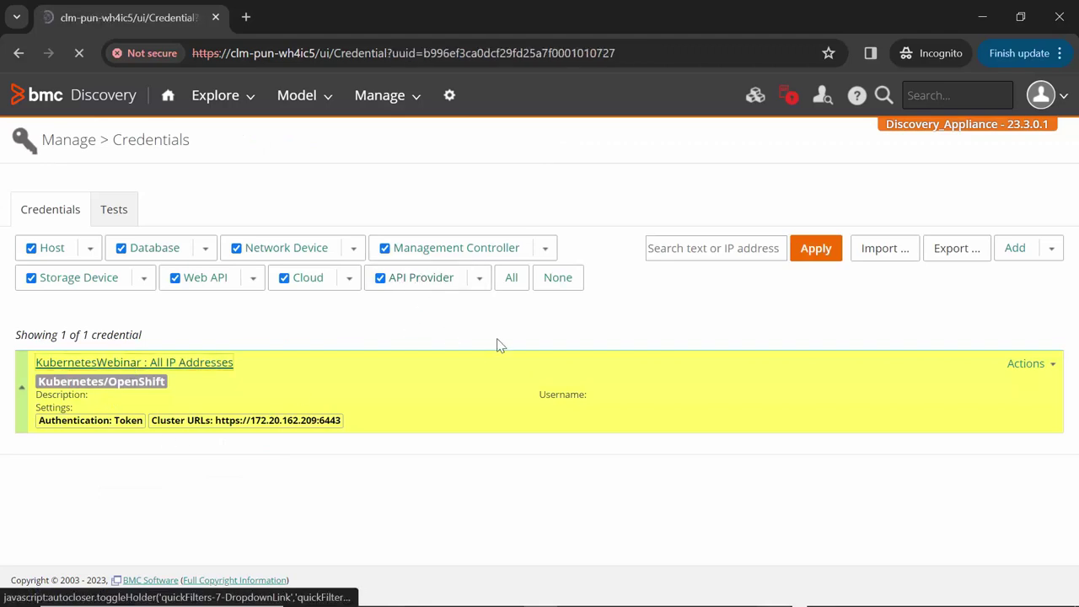
{"action": "scroll", "coordinate": [498, 337], "scroll_direction": "down", "scroll_amount": 6}
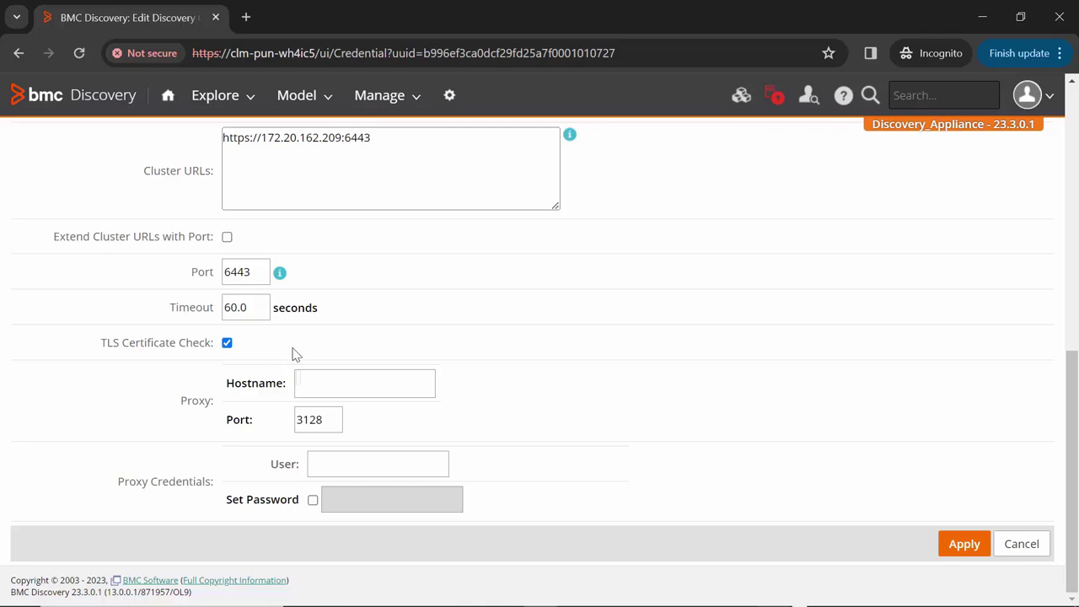
{"action": "left_click", "coordinate": [226, 342]}
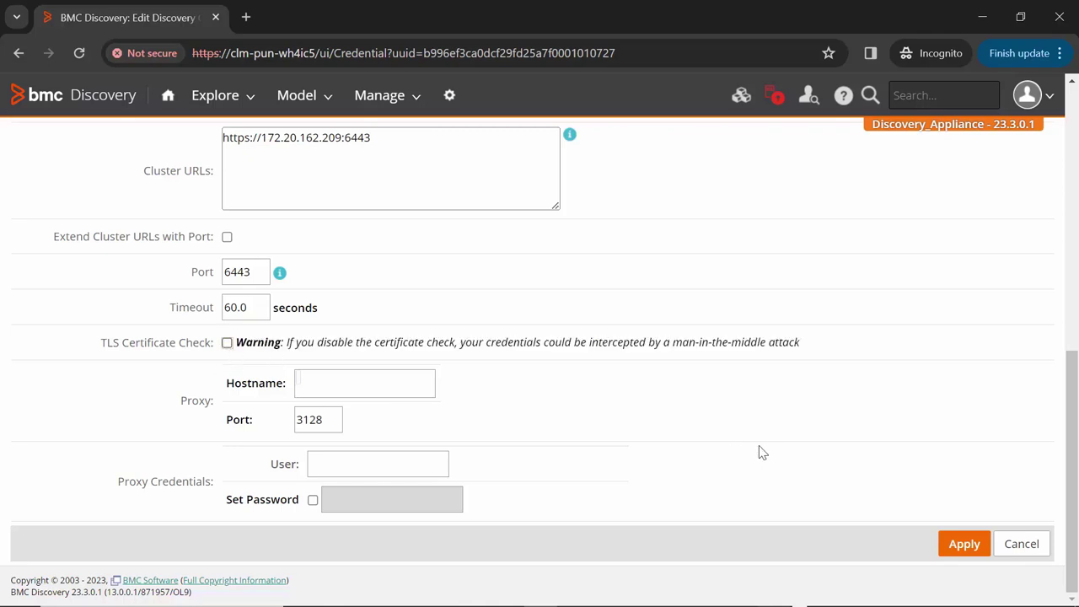
{"action": "left_click", "coordinate": [966, 545]}
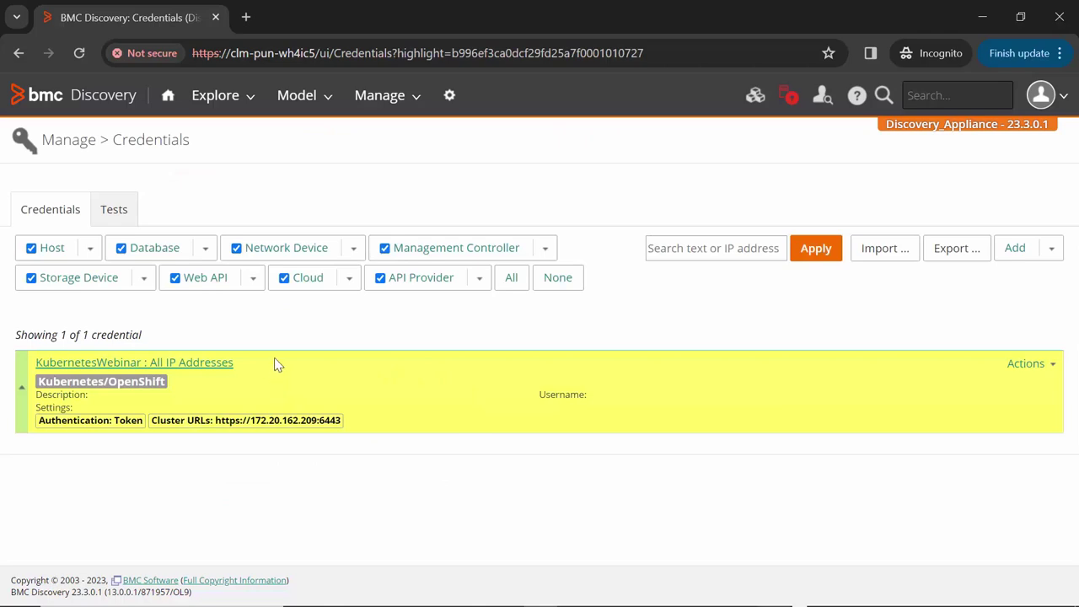
Step: Rescan kubernetesScanning from Manage > Discovery and open its latest results in Recent Runs
{"action": "left_click", "coordinate": [392, 106]}
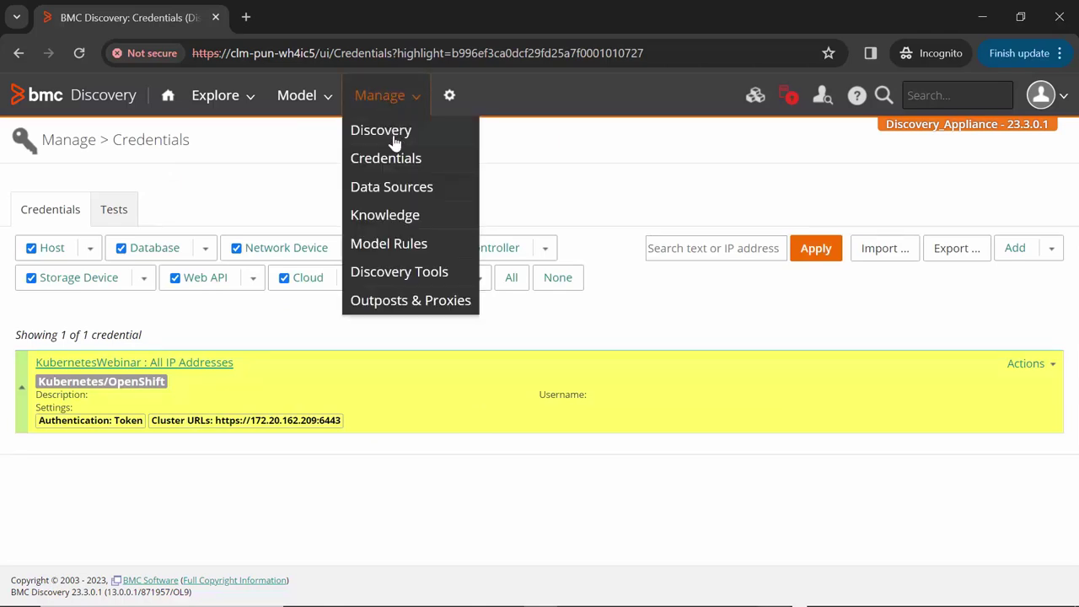
{"action": "left_click", "coordinate": [389, 135]}
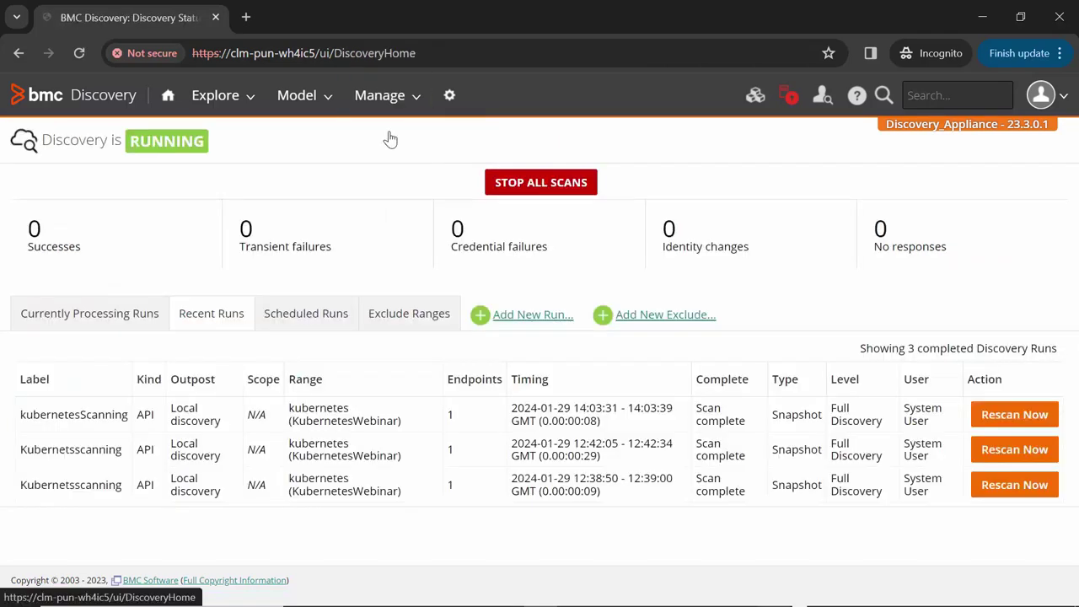
{"action": "left_click", "coordinate": [996, 416]}
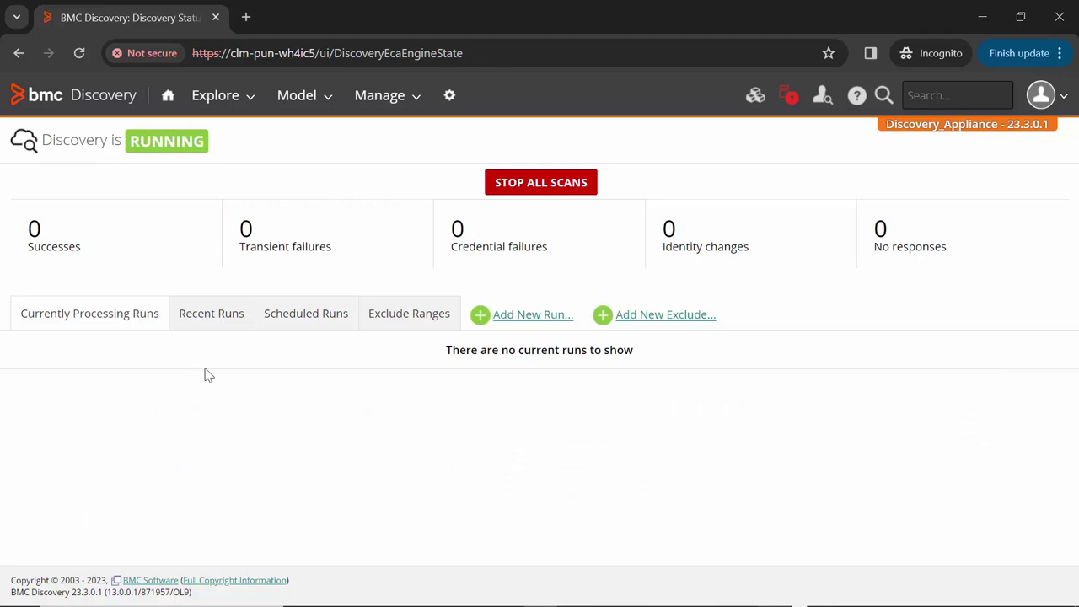
{"action": "left_click", "coordinate": [200, 318]}
{"action": "left_click", "coordinate": [103, 417]}
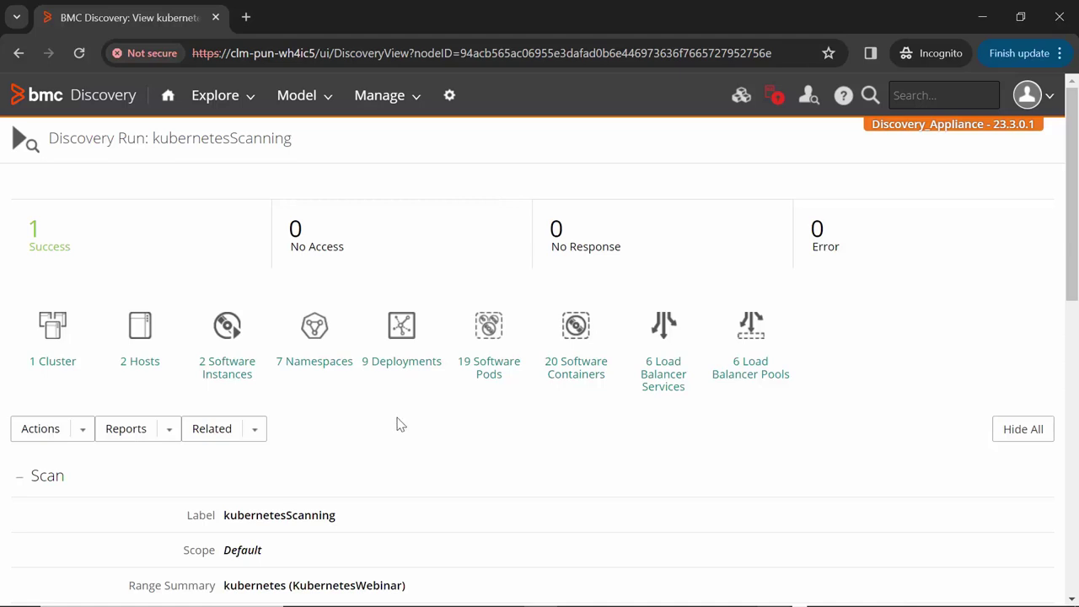
Step: Open the discovered Kubernetes cluster's details from the Explore data page
{"action": "left_click", "coordinate": [223, 99]}
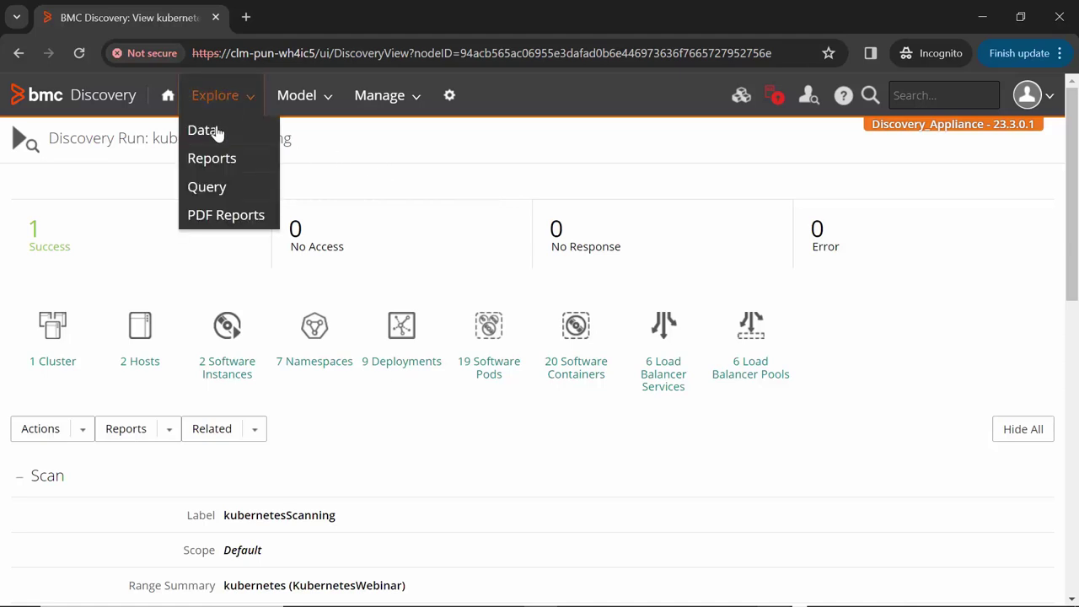
{"action": "left_click", "coordinate": [214, 133]}
{"action": "left_click", "coordinate": [261, 527]}
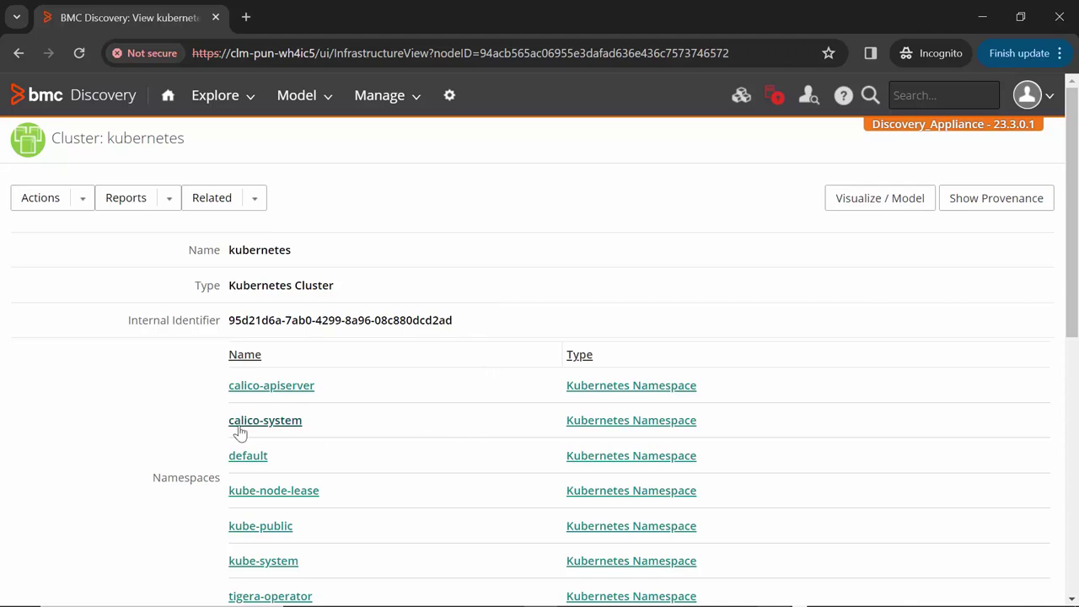
Step: Review the cluster's Namespaces, Member Hosts and Load Balancer Services, then show it in Visualize / Model
{"action": "scroll", "coordinate": [239, 434], "scroll_direction": "down", "scroll_amount": 2}
{"action": "scroll", "coordinate": [239, 433], "scroll_direction": "down", "scroll_amount": 4}
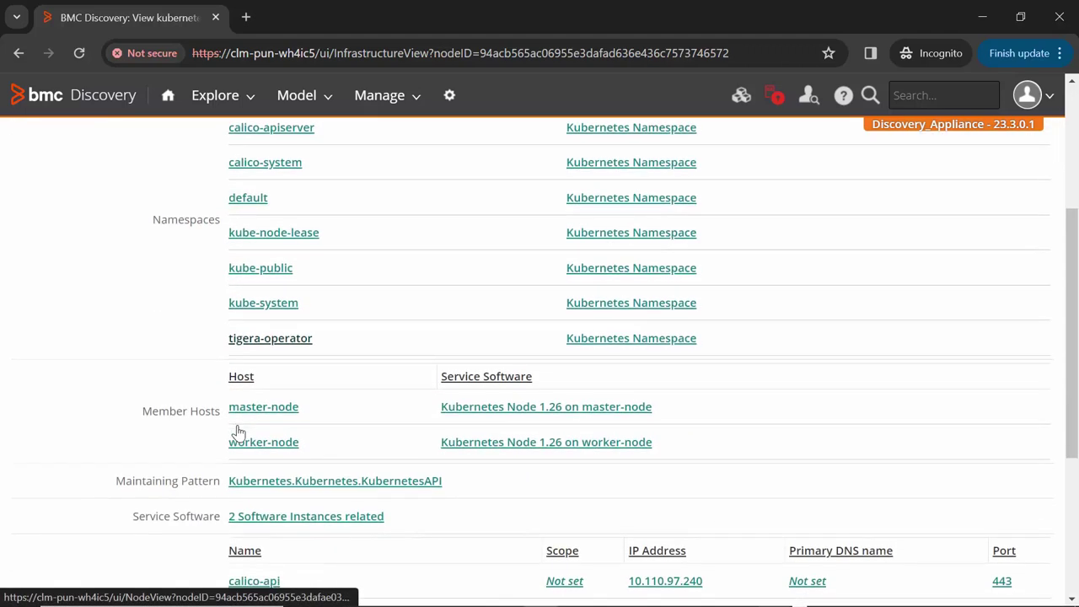
{"action": "scroll", "coordinate": [199, 340], "scroll_direction": "down", "scroll_amount": 2}
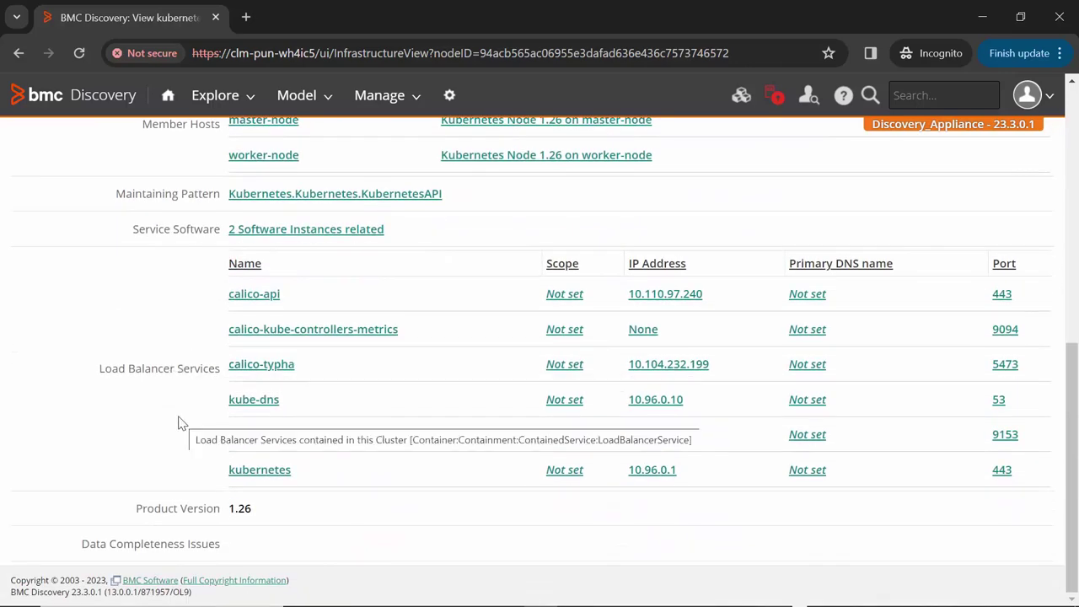
{"action": "scroll", "coordinate": [179, 423], "scroll_direction": "up", "scroll_amount": 5}
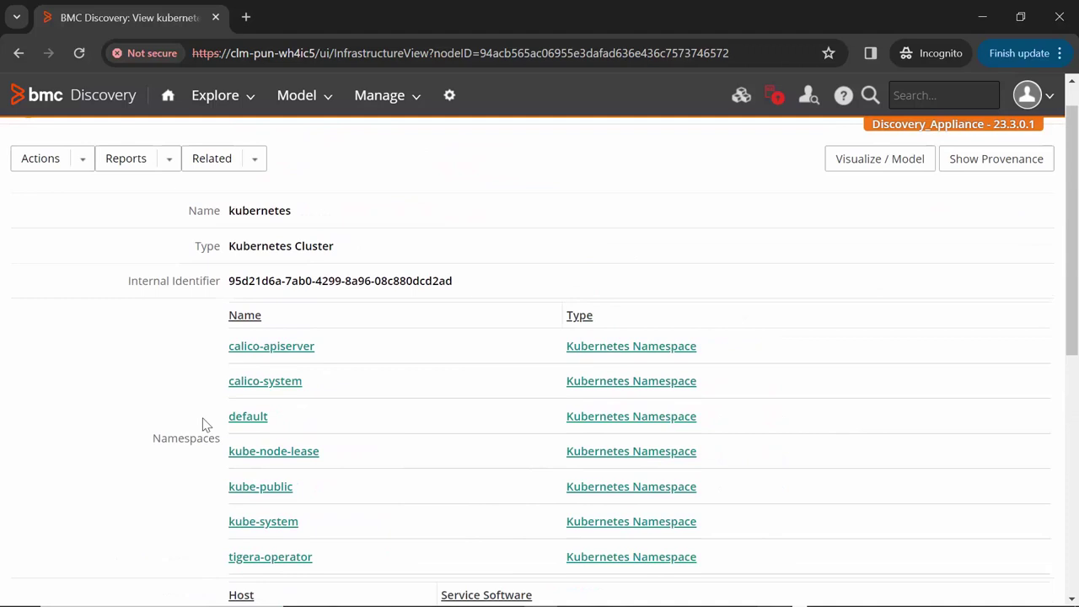
{"action": "mouse_move", "coordinate": [203, 425]}
{"action": "left_click", "coordinate": [881, 160]}
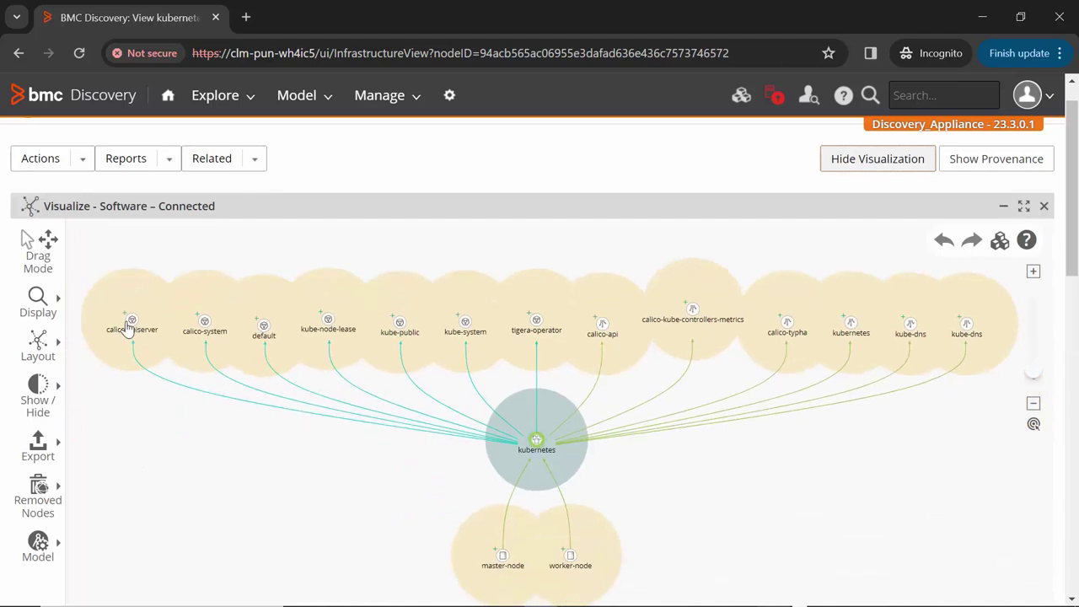
Step: Open calico-system in a new tab, expand its csi-node-driver collection, and pan the graph into view
{"action": "left_click", "coordinate": [207, 324]}
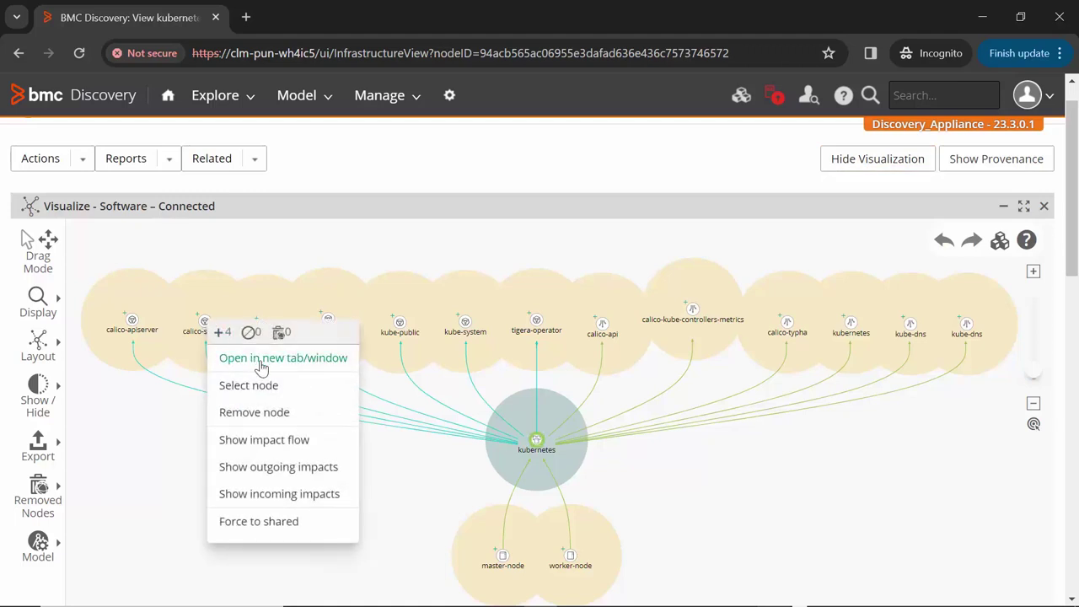
{"action": "left_click", "coordinate": [262, 361]}
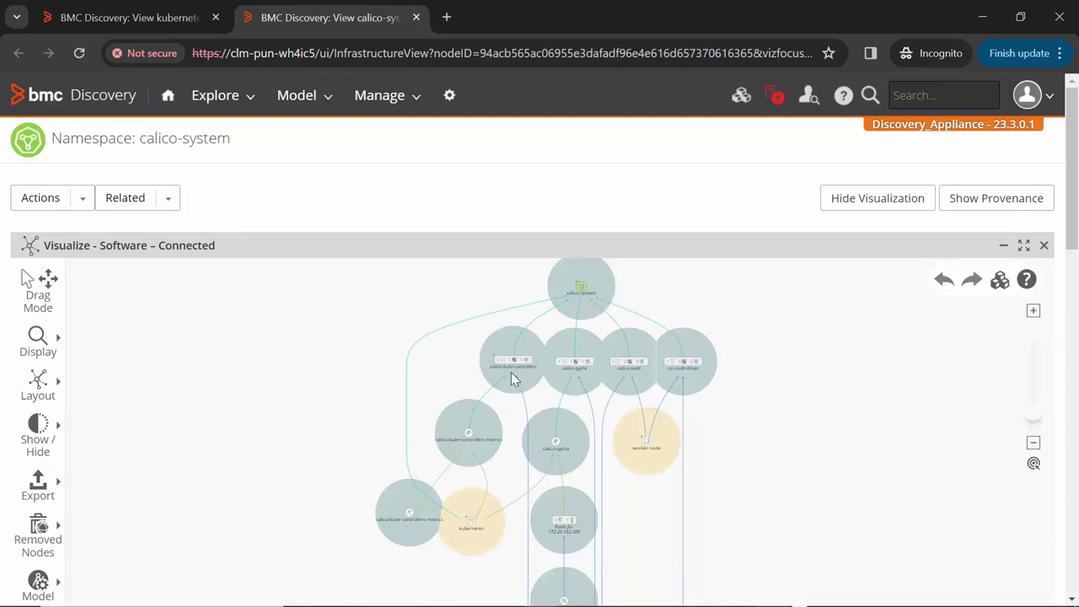
{"action": "right_click", "coordinate": [679, 368]}
{"action": "left_click", "coordinate": [730, 313]}
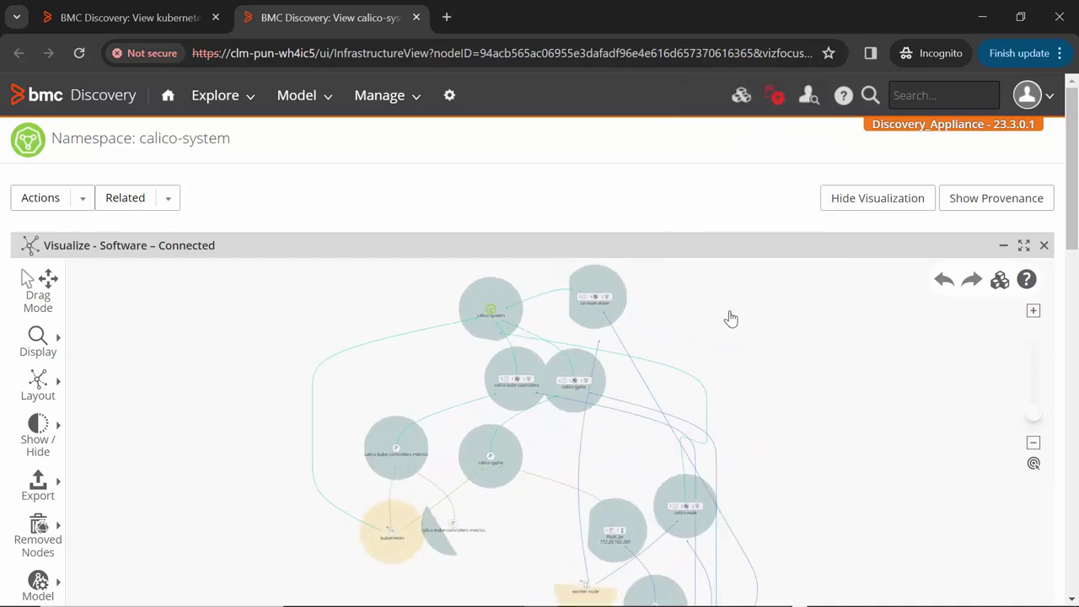
{"action": "left_click_drag", "start_coordinate": [337, 365], "coordinate": [452, 314]}
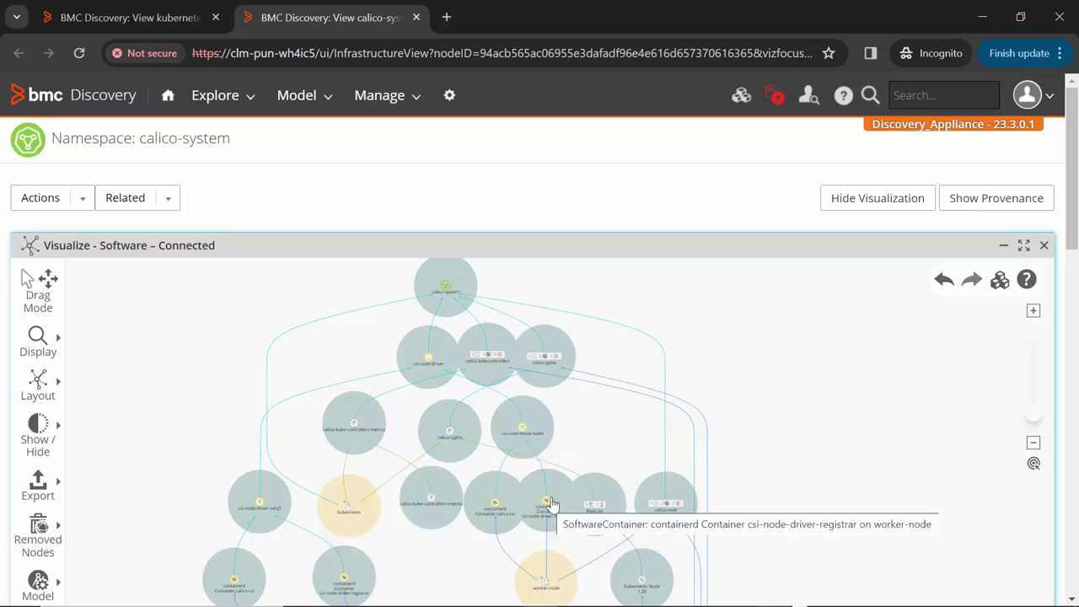
{"action": "left_click_drag", "start_coordinate": [593, 447], "coordinate": [595, 390]}
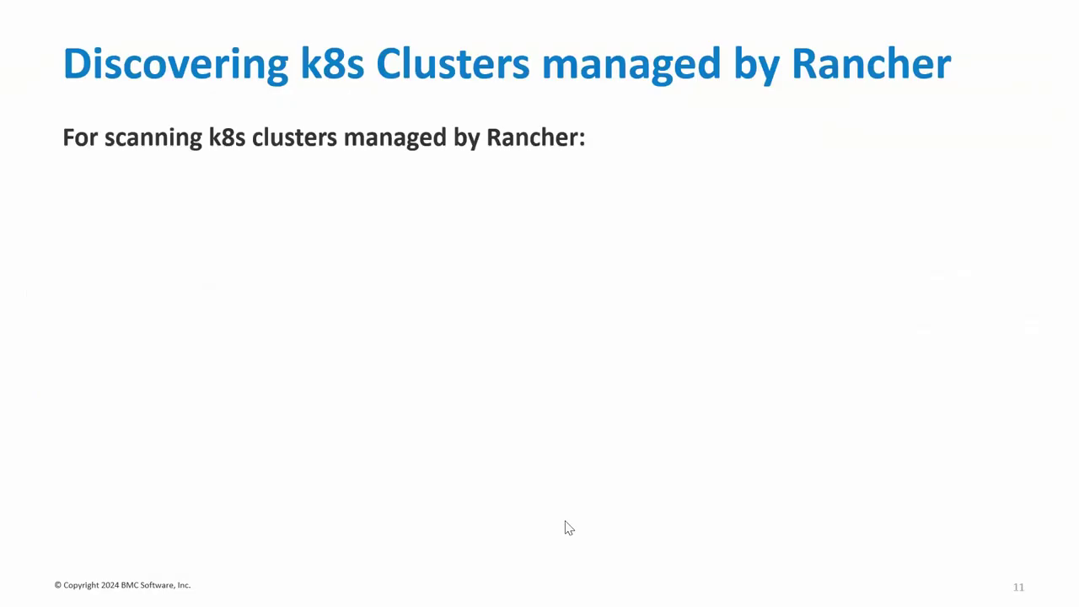
Step: Reveal the Rancher URL and API-key token bullets, then advance to the DEMO slide
{"action": "left_click", "coordinate": [569, 527]}
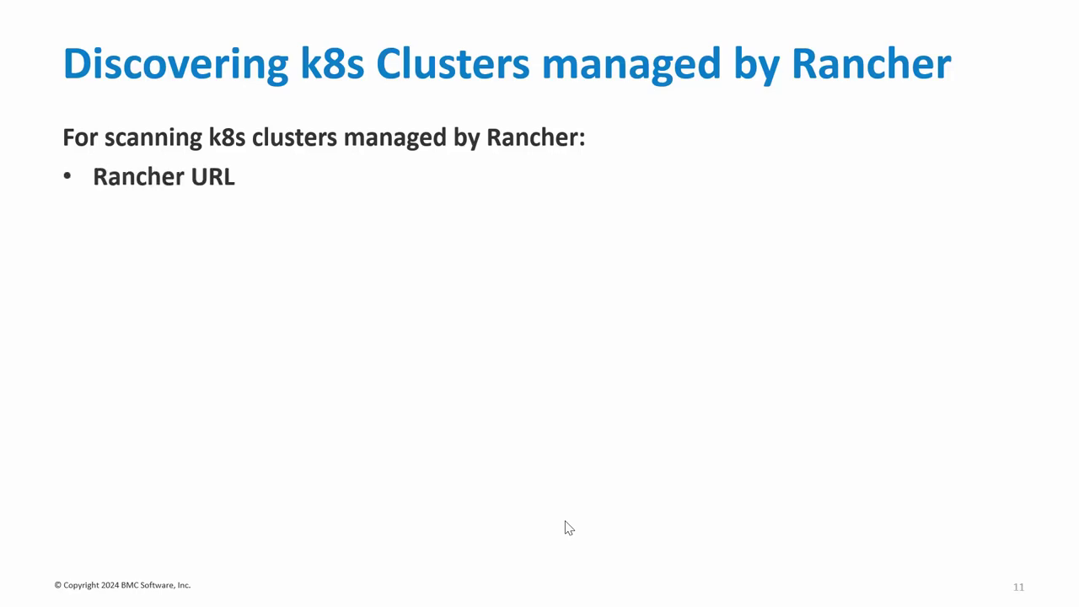
{"action": "left_click", "coordinate": [569, 528]}
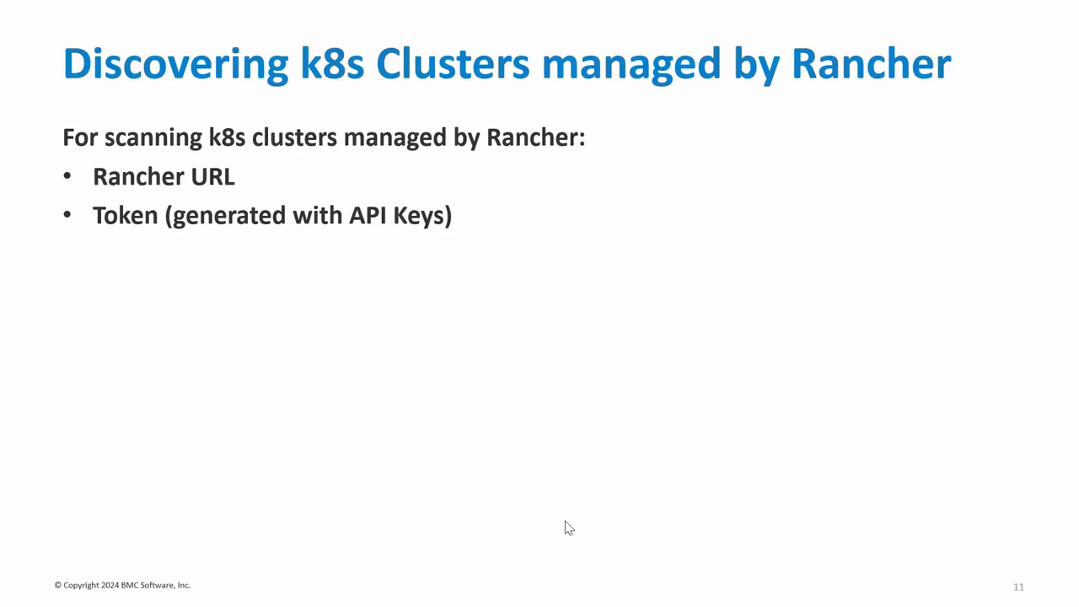
{"action": "left_click", "coordinate": [569, 528]}
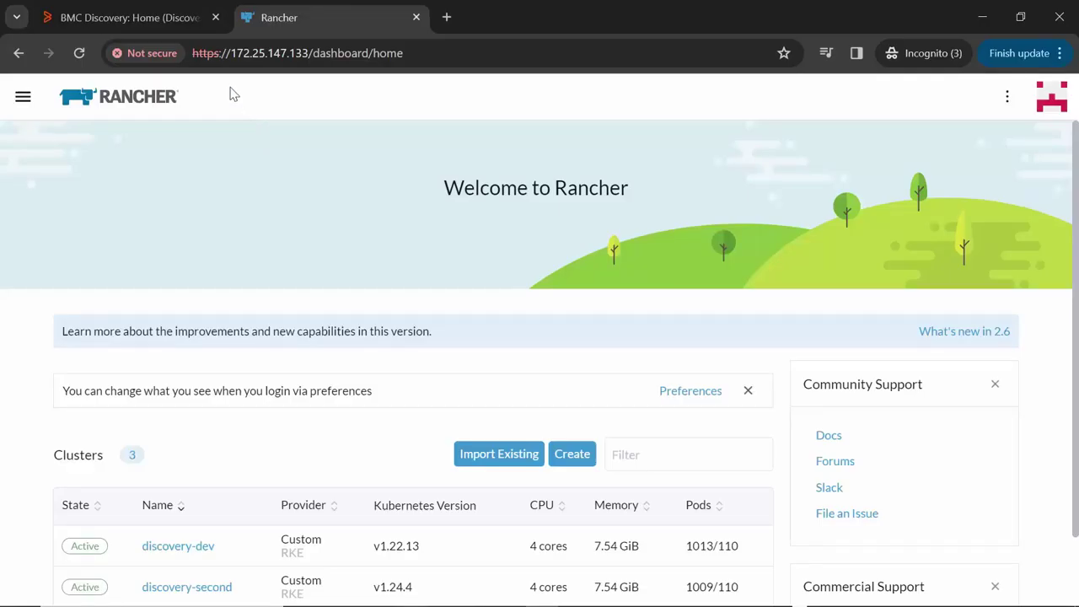
Step: On the Rancher dashboard, go to Account & API Keys and start Create API Key
{"action": "left_click", "coordinate": [127, 18]}
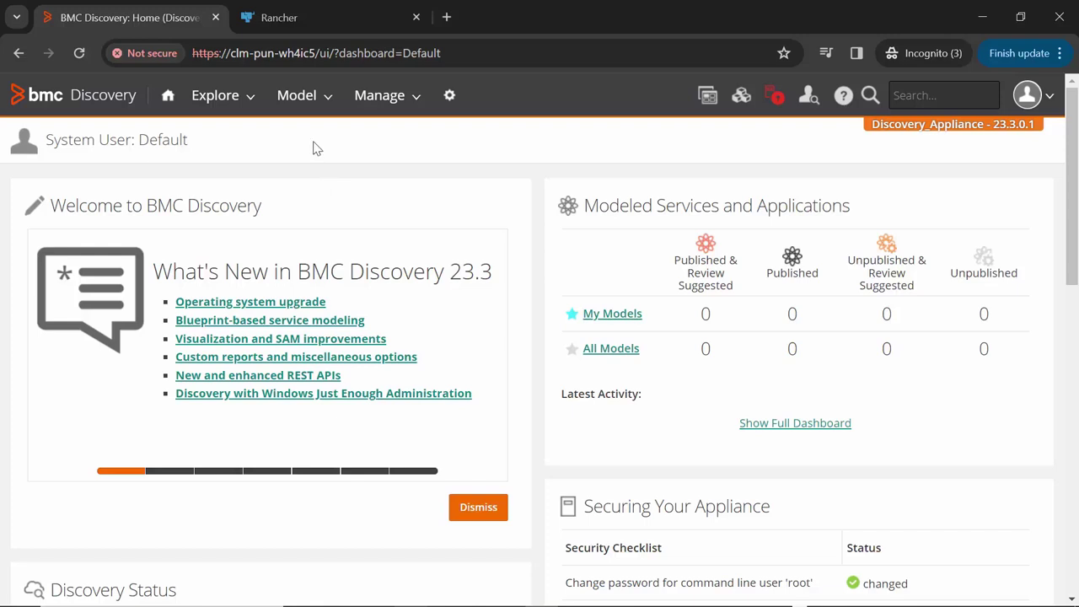
{"action": "left_click", "coordinate": [308, 19]}
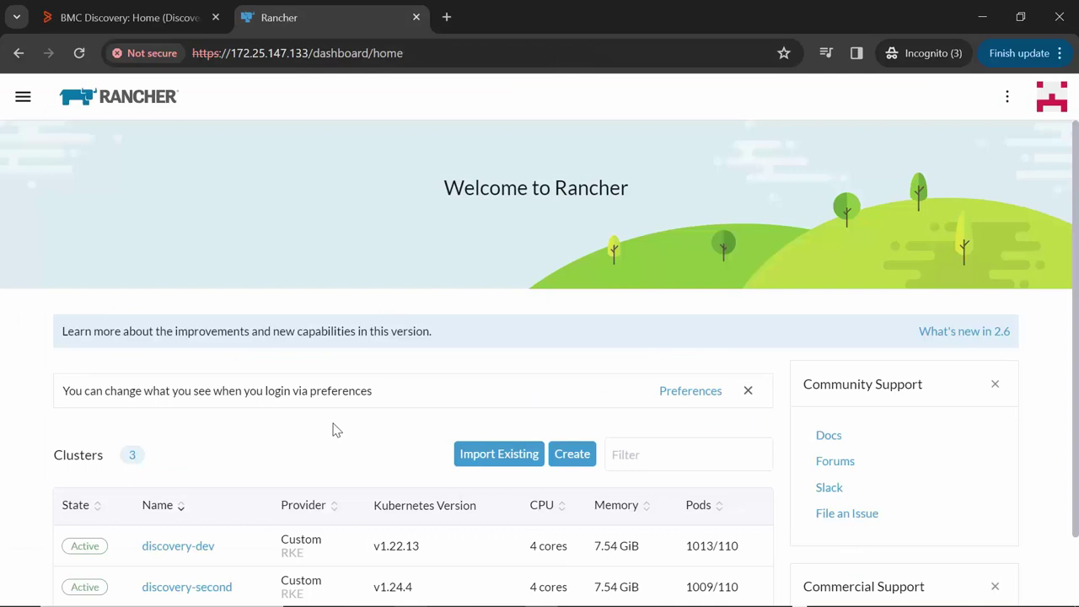
{"action": "scroll", "coordinate": [278, 413], "scroll_direction": "down", "scroll_amount": 1}
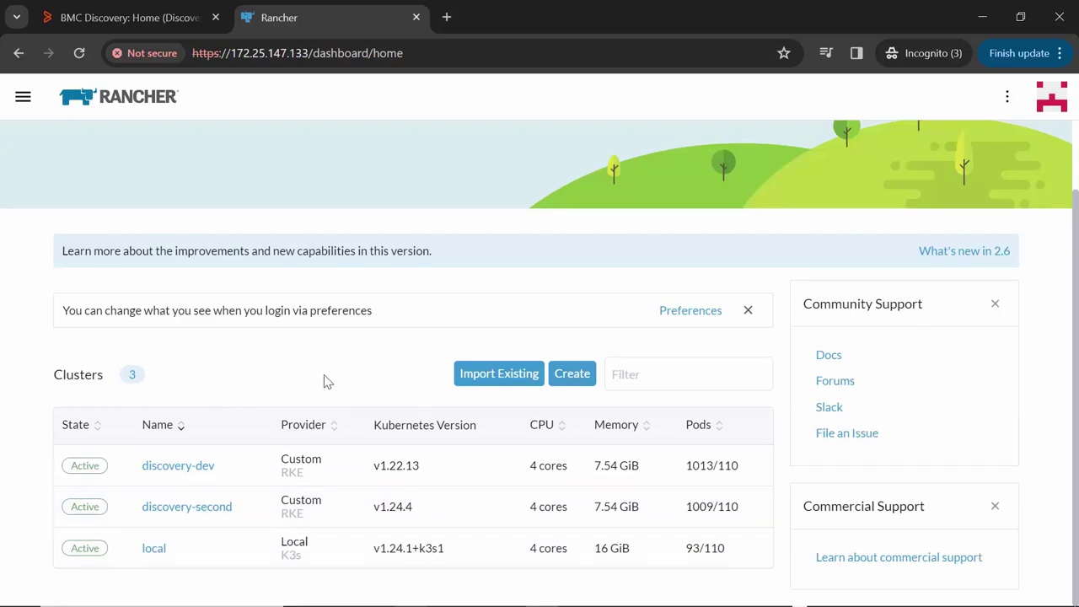
{"action": "left_click", "coordinate": [1051, 96]}
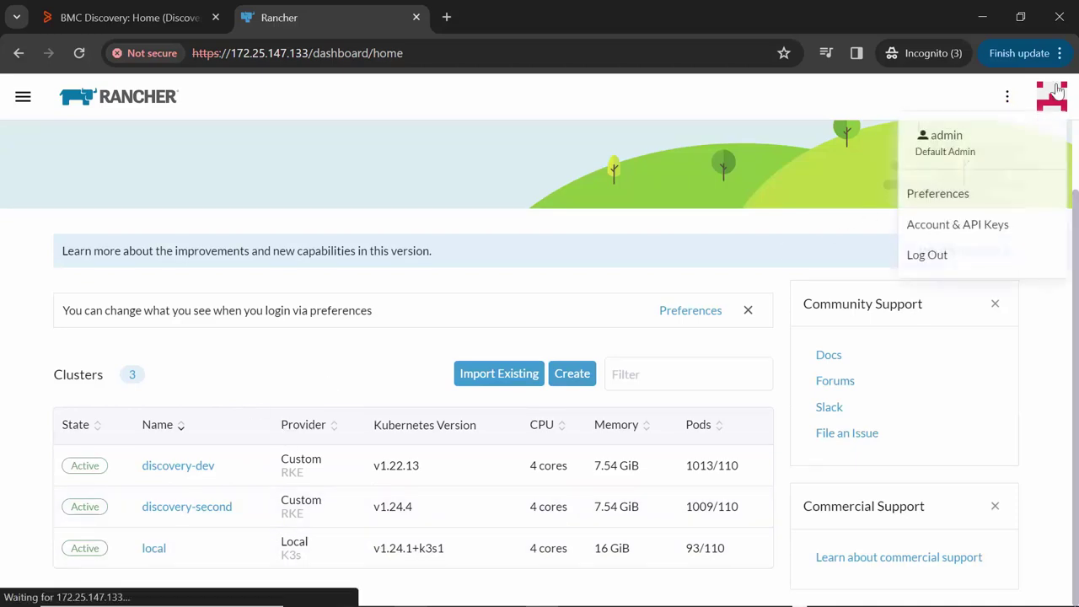
{"action": "left_click", "coordinate": [957, 229]}
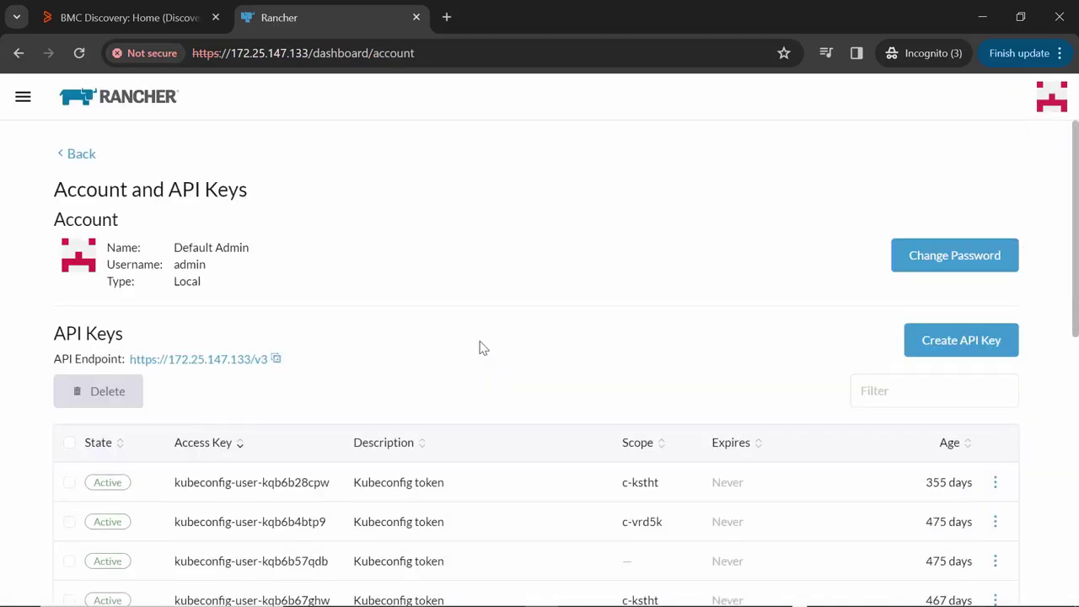
{"action": "left_click", "coordinate": [953, 354]}
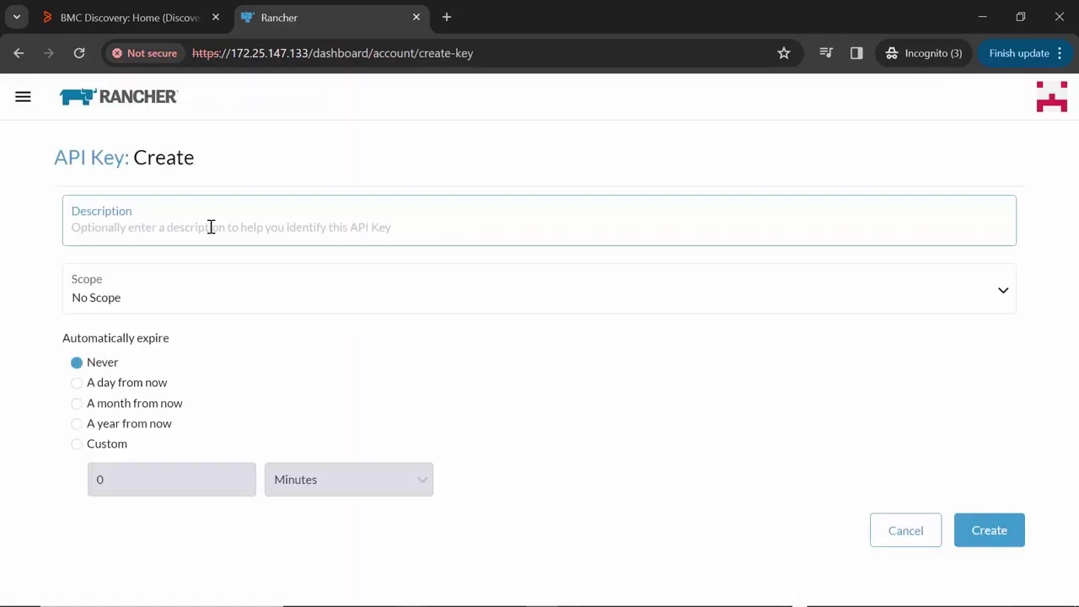
Step: Describe the key as RancherWebinar, set Scope to No Scope, keep expiry Never, and create it
{"action": "type", "text": "RancherWebinar"}
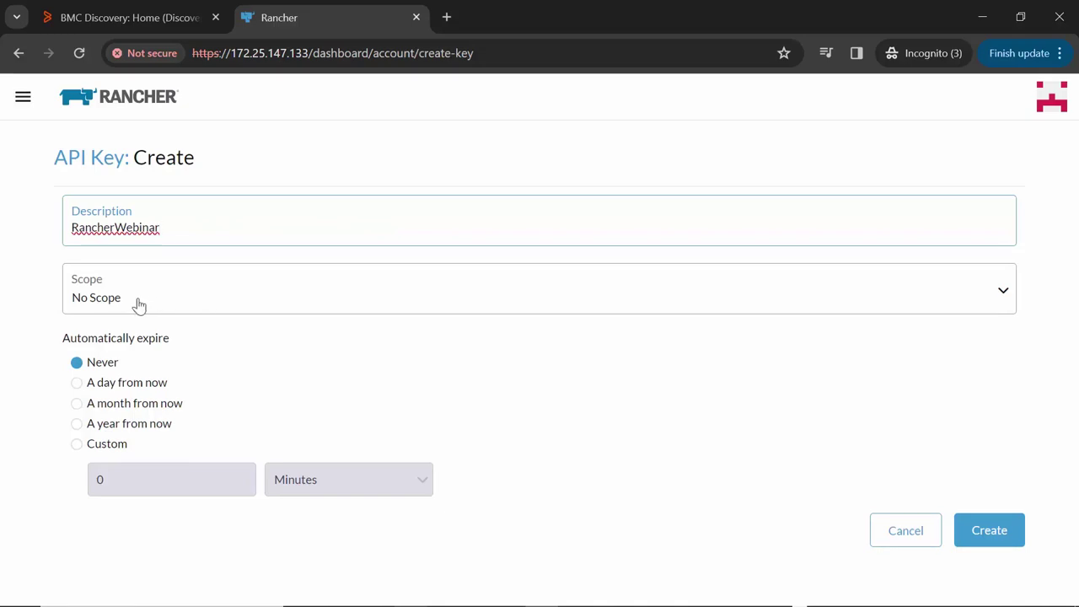
{"action": "left_click", "coordinate": [206, 303]}
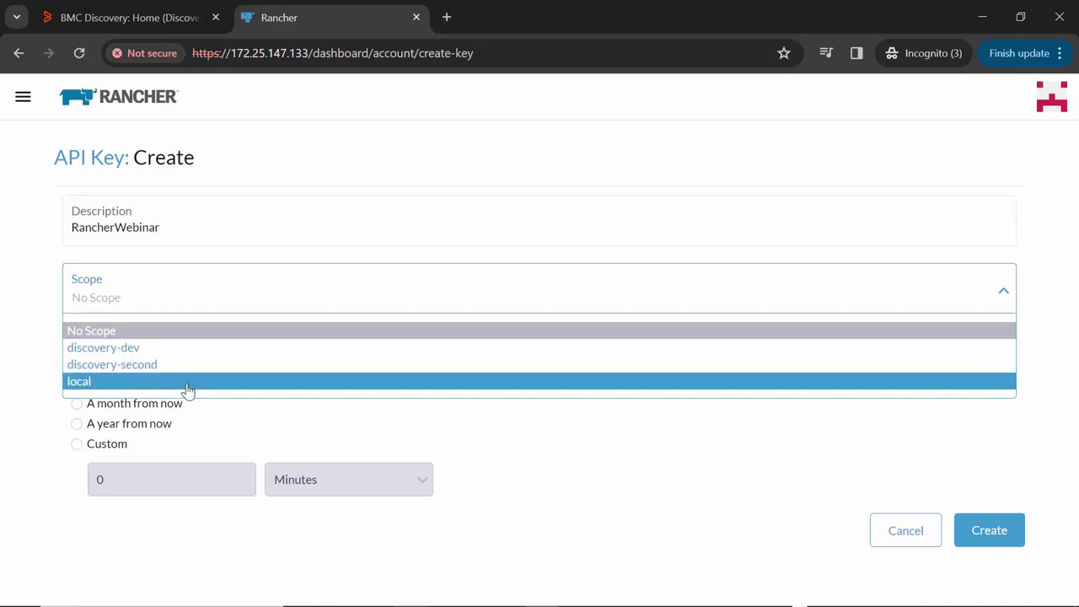
{"action": "left_click", "coordinate": [152, 348]}
{"action": "left_click", "coordinate": [140, 305]}
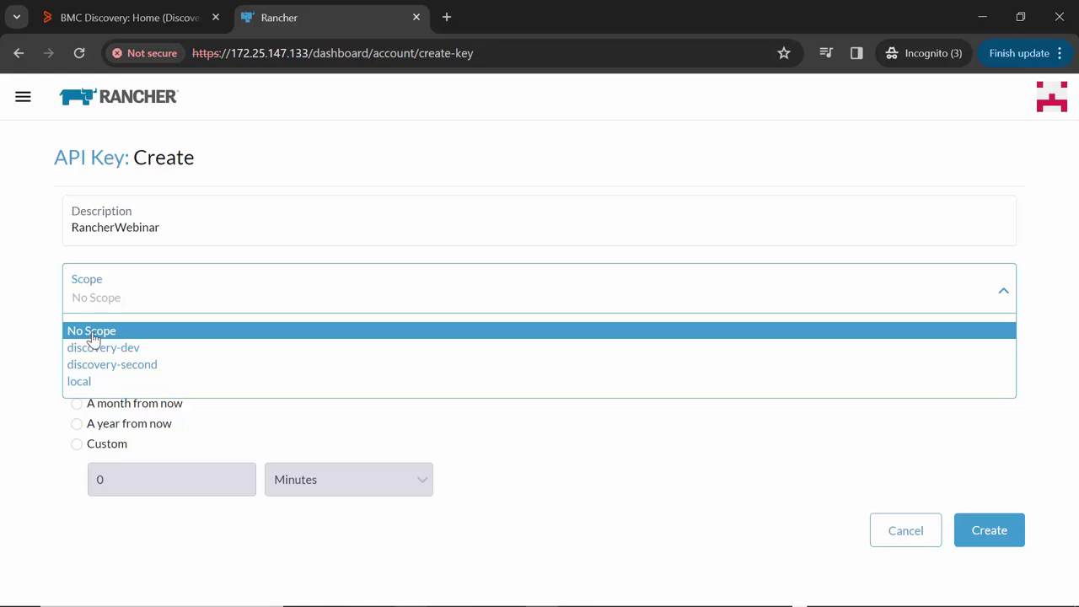
{"action": "left_click", "coordinate": [93, 333]}
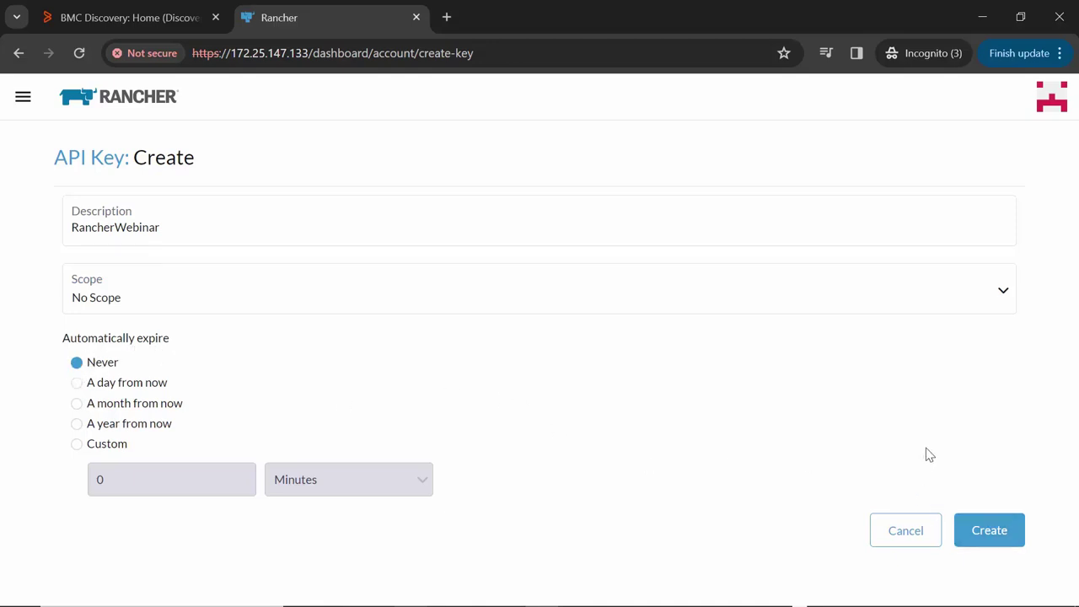
{"action": "left_click", "coordinate": [989, 531]}
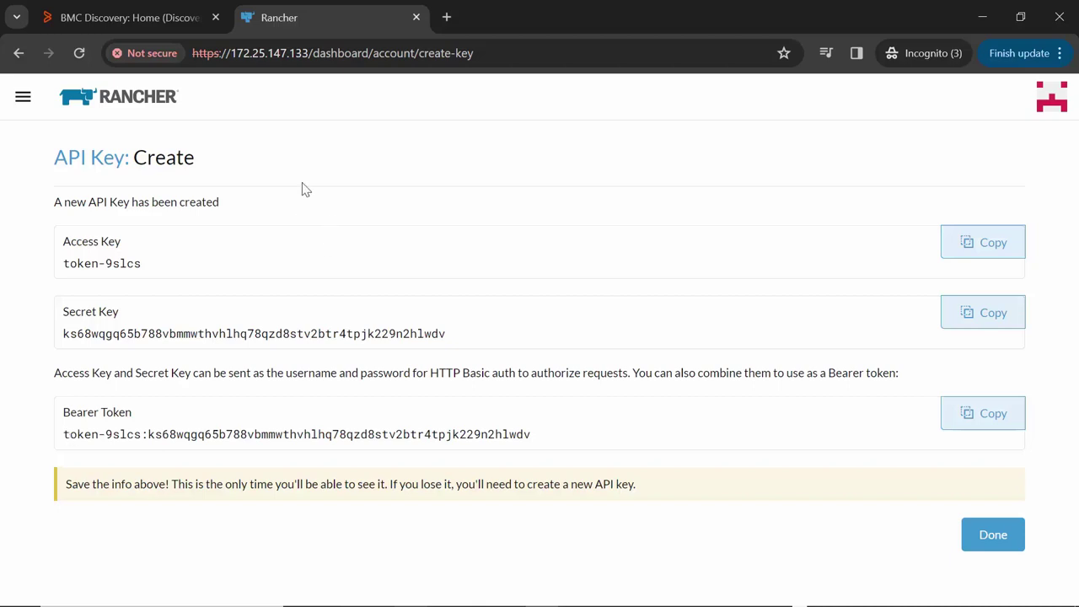
Step: Go to Manage > Credentials in BMC Discovery and start adding a Rancher credential
{"action": "left_click", "coordinate": [160, 15]}
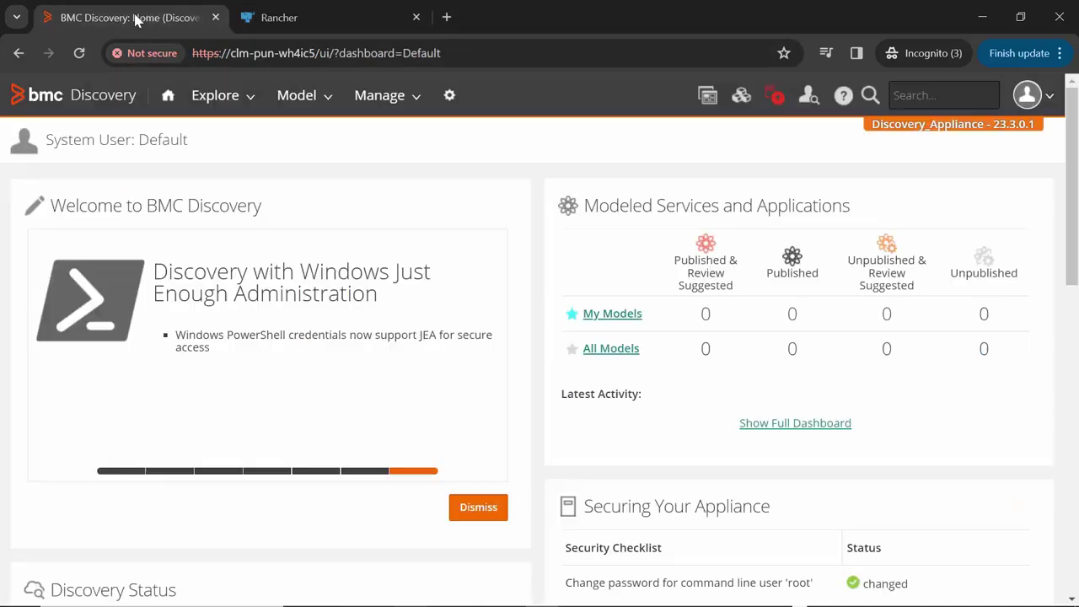
{"action": "left_click", "coordinate": [382, 100]}
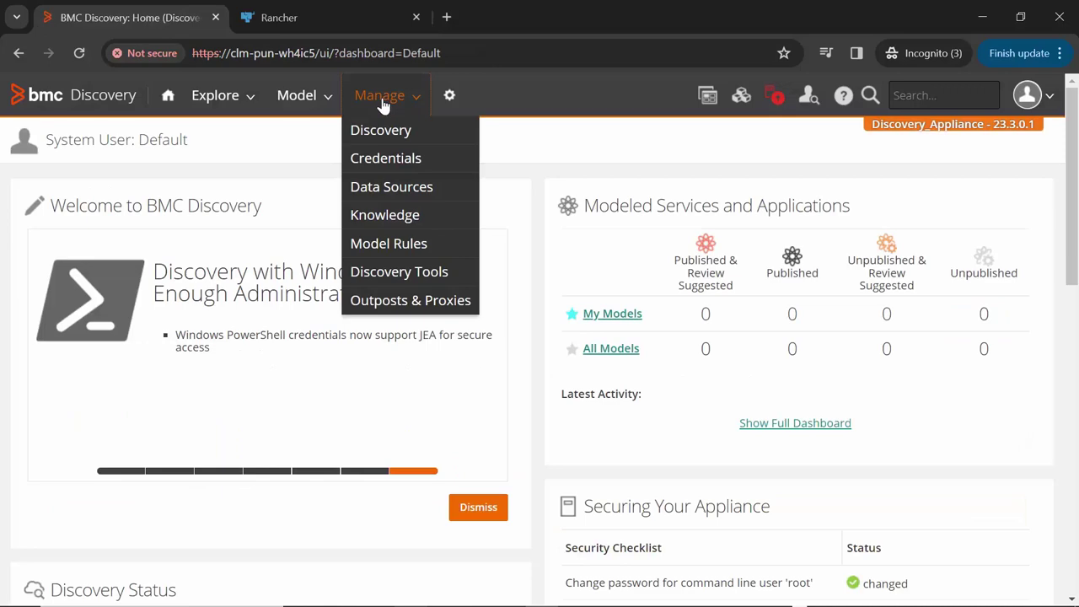
{"action": "left_click", "coordinate": [390, 160]}
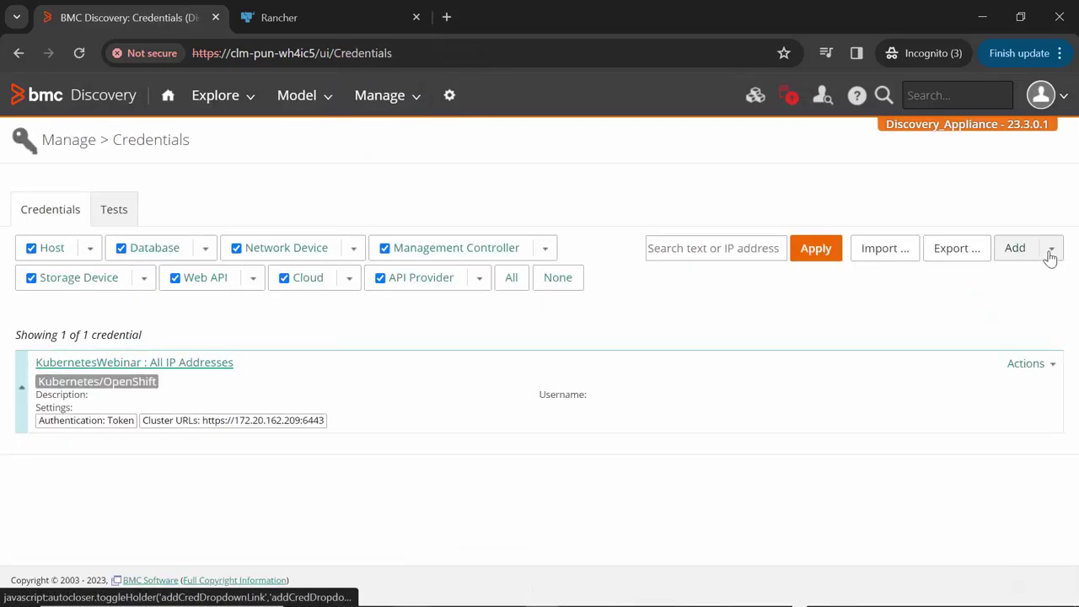
{"action": "left_click", "coordinate": [1048, 254]}
{"action": "scroll", "coordinate": [698, 371], "scroll_direction": "down", "scroll_amount": 4}
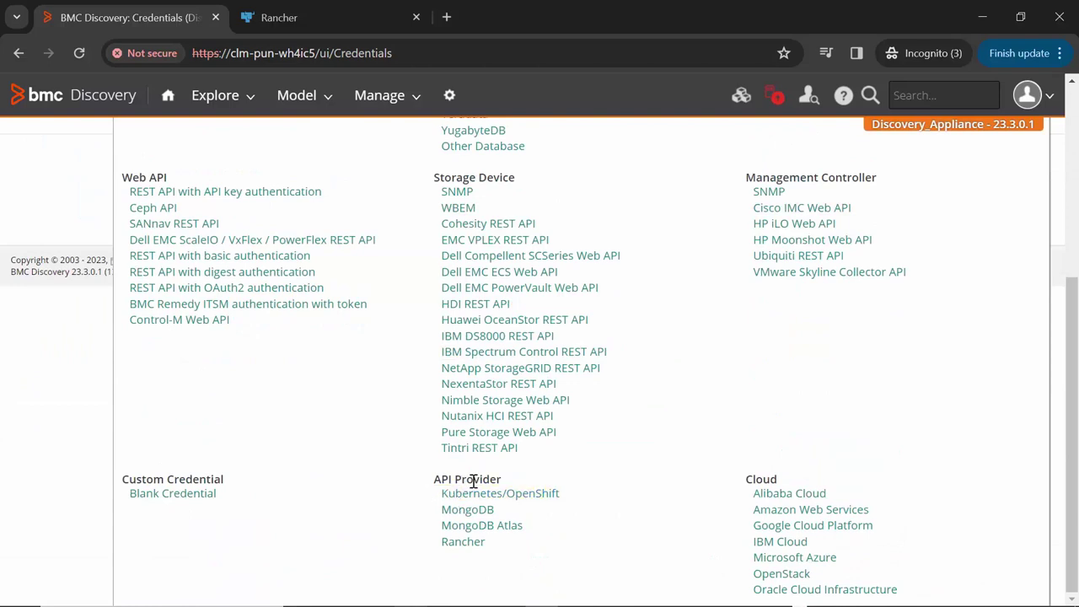
{"action": "left_click", "coordinate": [463, 542]}
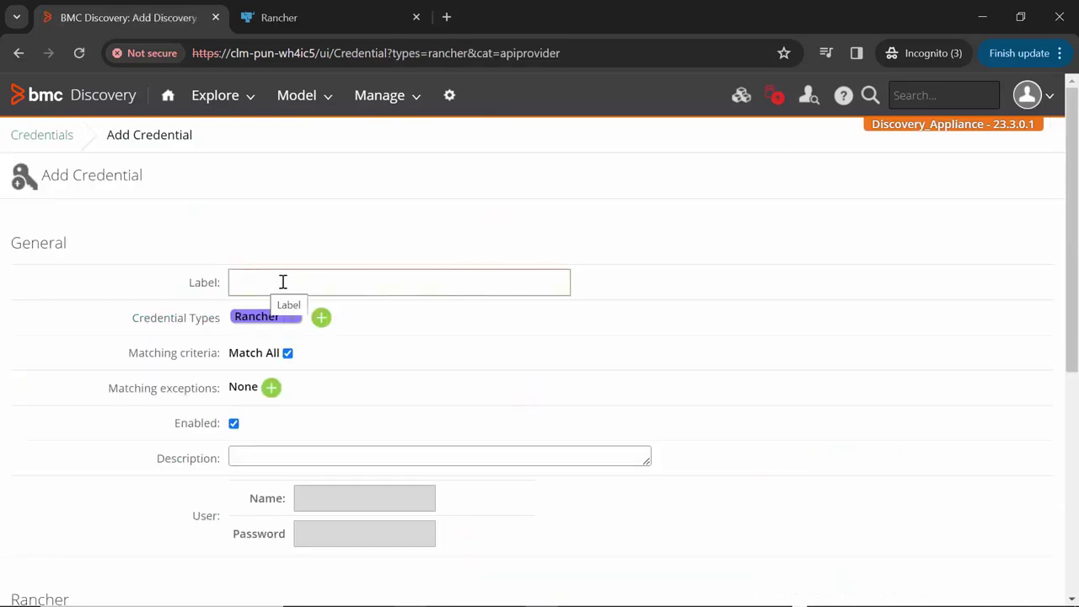
Step: Label the credential RancherKubernetes and select the Rancher Token Value field
{"action": "type", "text": "RancherKubernetes"}
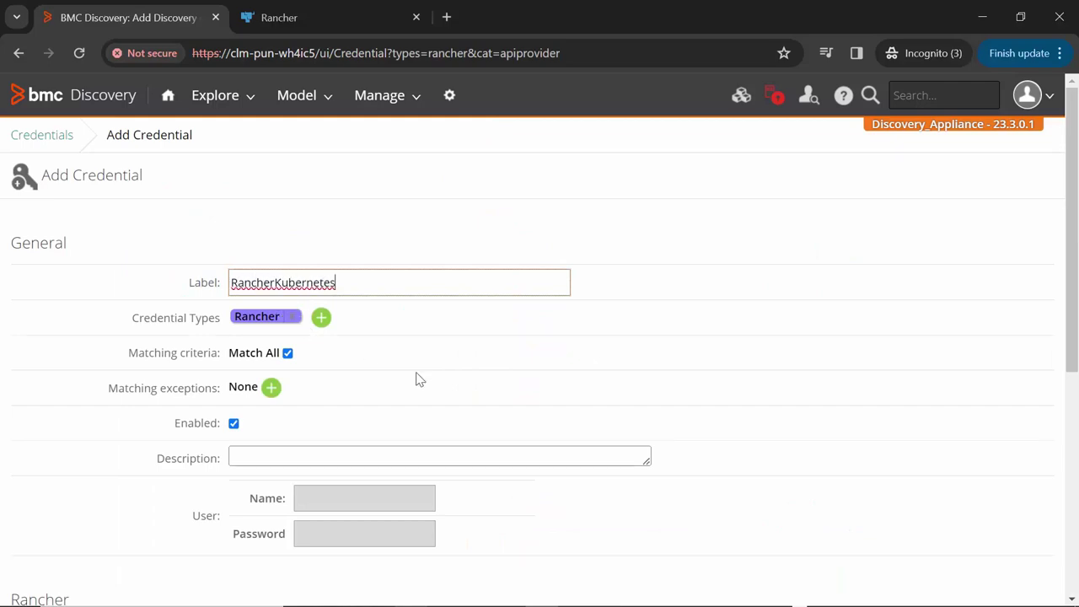
{"action": "scroll", "coordinate": [415, 378], "scroll_direction": "down", "scroll_amount": 1}
{"action": "scroll", "coordinate": [415, 377], "scroll_direction": "down", "scroll_amount": 4}
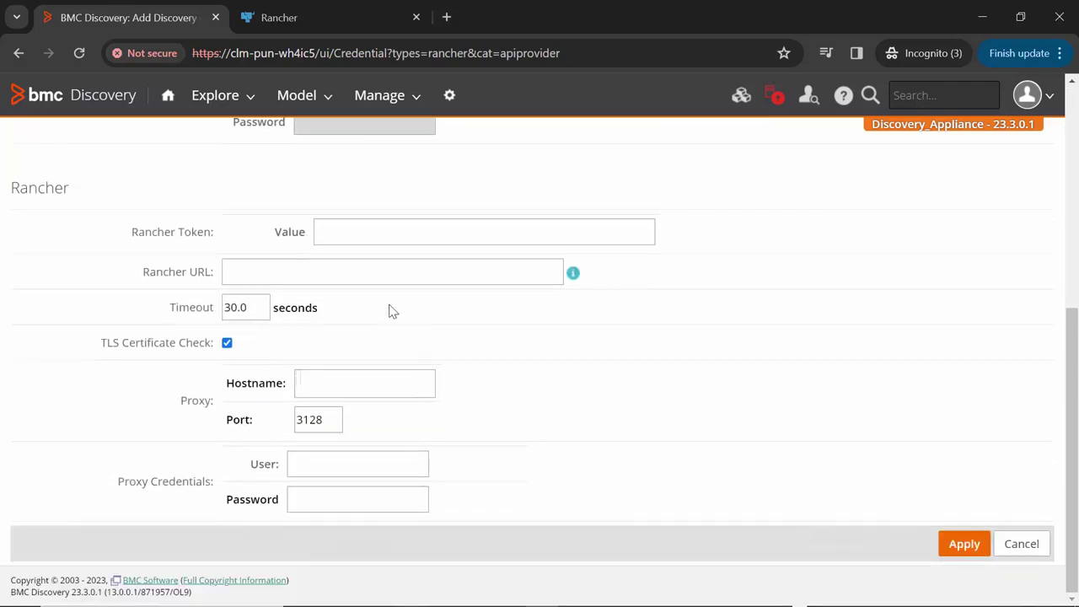
{"action": "left_click", "coordinate": [343, 234]}
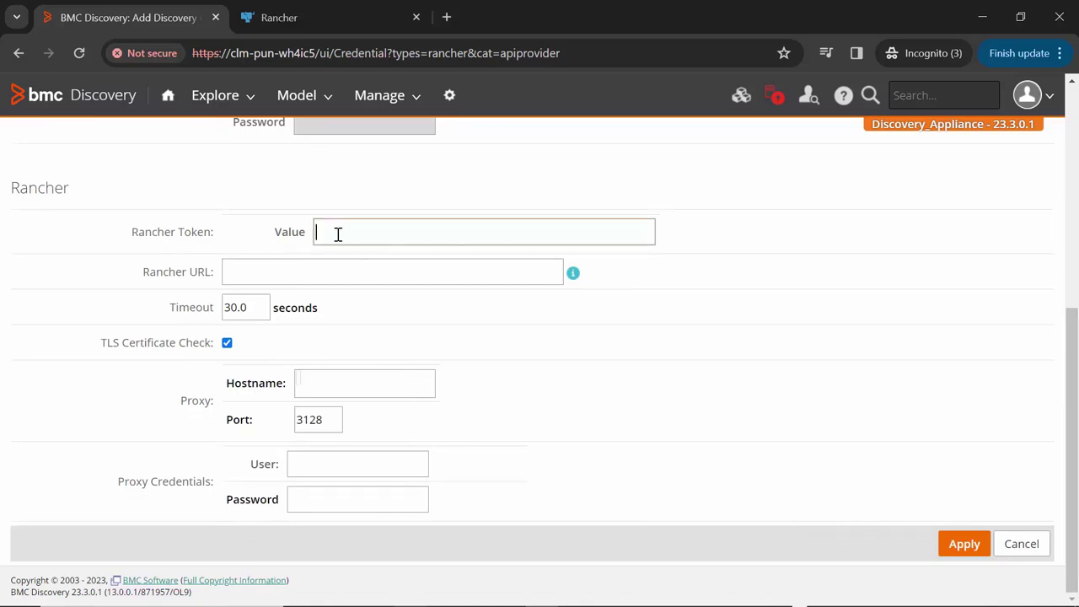
Step: Copy Rancher's bearer token and paste it into the Discovery Rancher Token Value field
{"action": "left_click", "coordinate": [306, 14]}
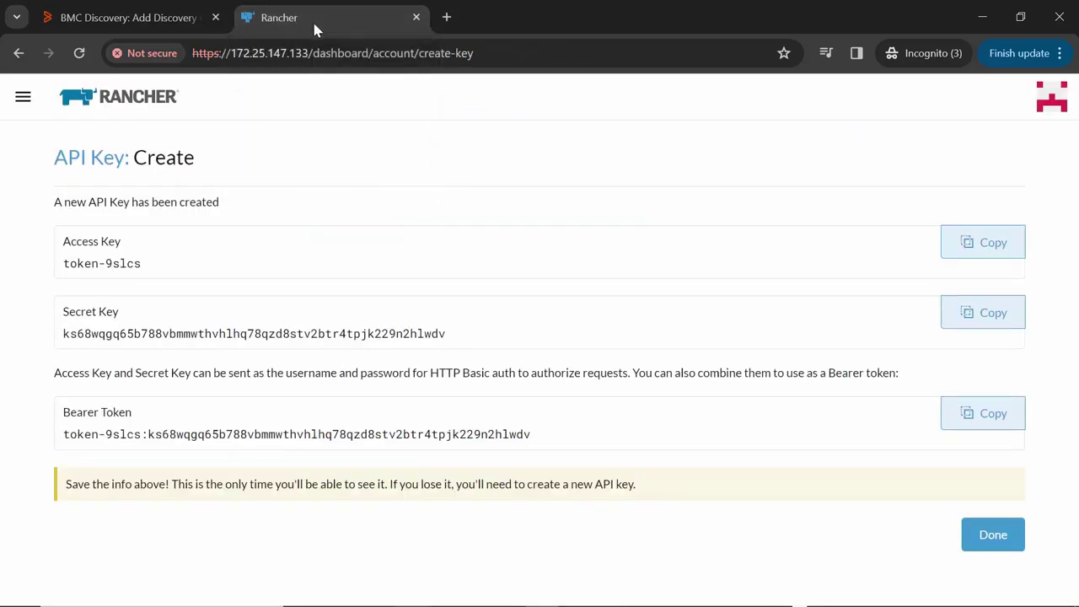
{"action": "left_click_drag", "start_coordinate": [542, 435], "coordinate": [73, 432]}
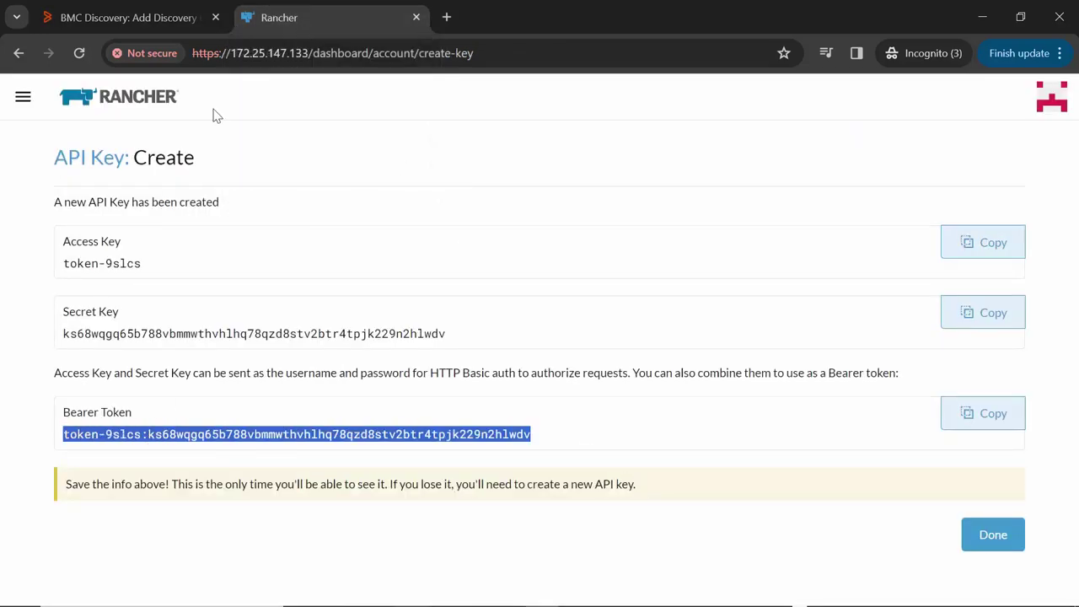
{"action": "left_click", "coordinate": [122, 17]}
{"action": "key", "text": "ctrl+v"}
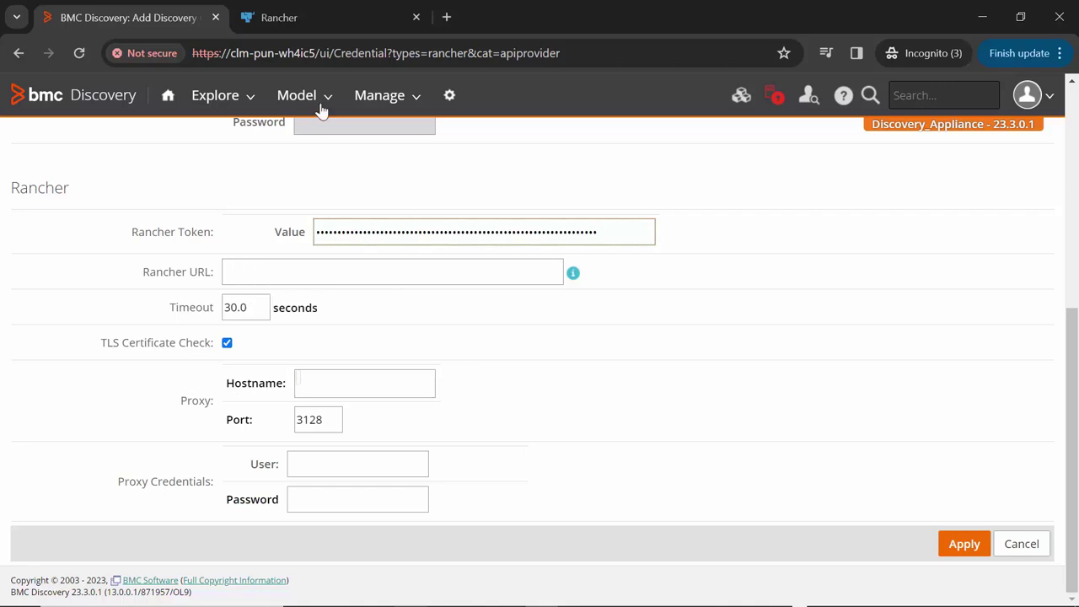
{"action": "left_click", "coordinate": [310, 20]}
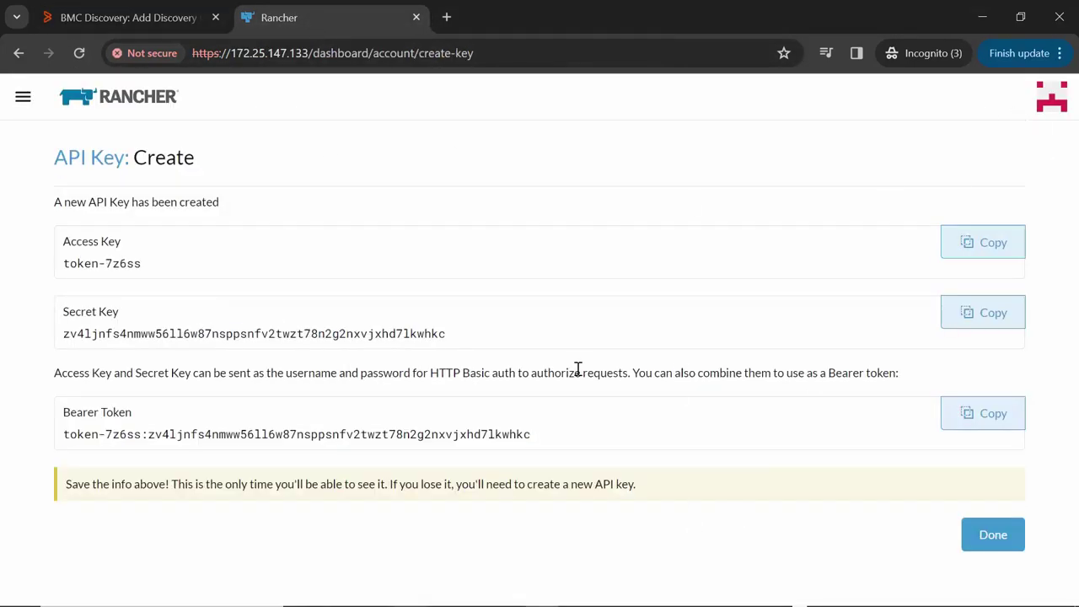
{"action": "left_click", "coordinate": [310, 52]}
{"action": "left_click_drag", "start_coordinate": [309, 52], "coordinate": [193, 50]}
{"action": "key", "text": "ctrl+c"}
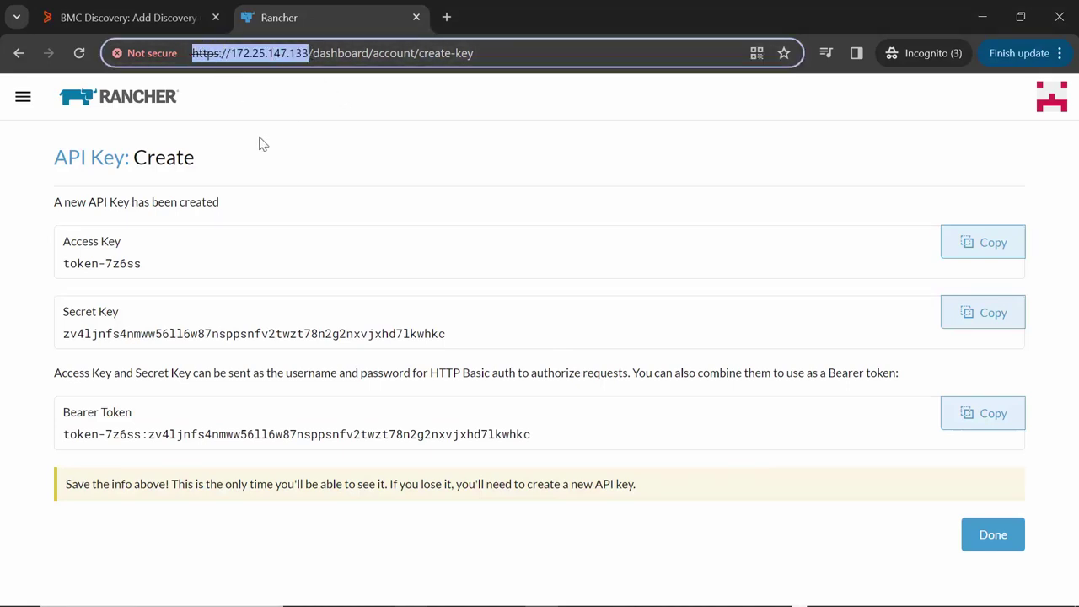
{"action": "left_click", "coordinate": [126, 17]}
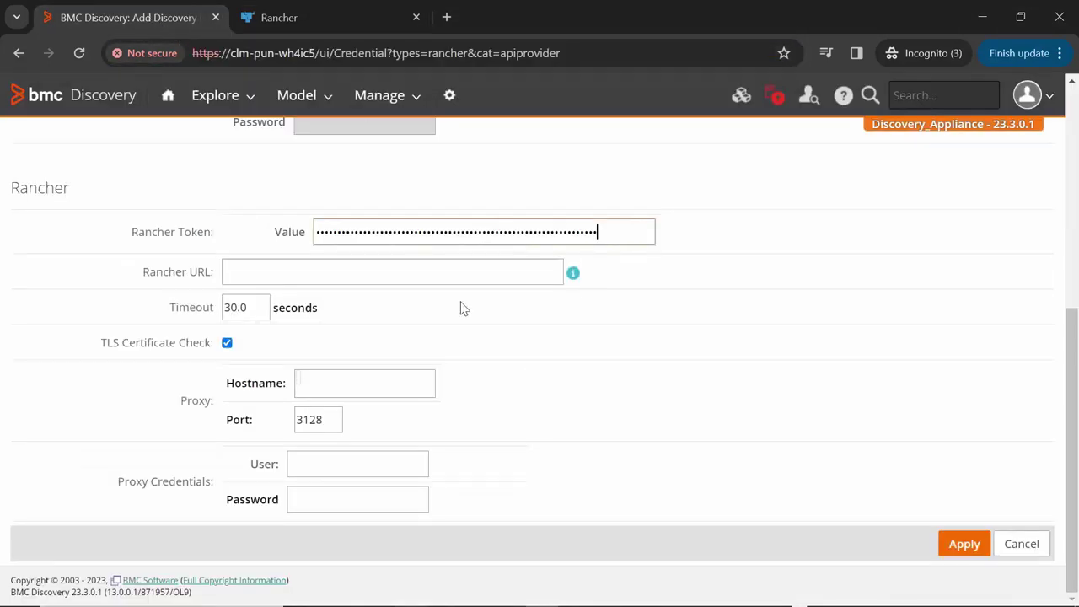
{"action": "left_click", "coordinate": [332, 271]}
{"action": "key", "text": "ctrl+v"}
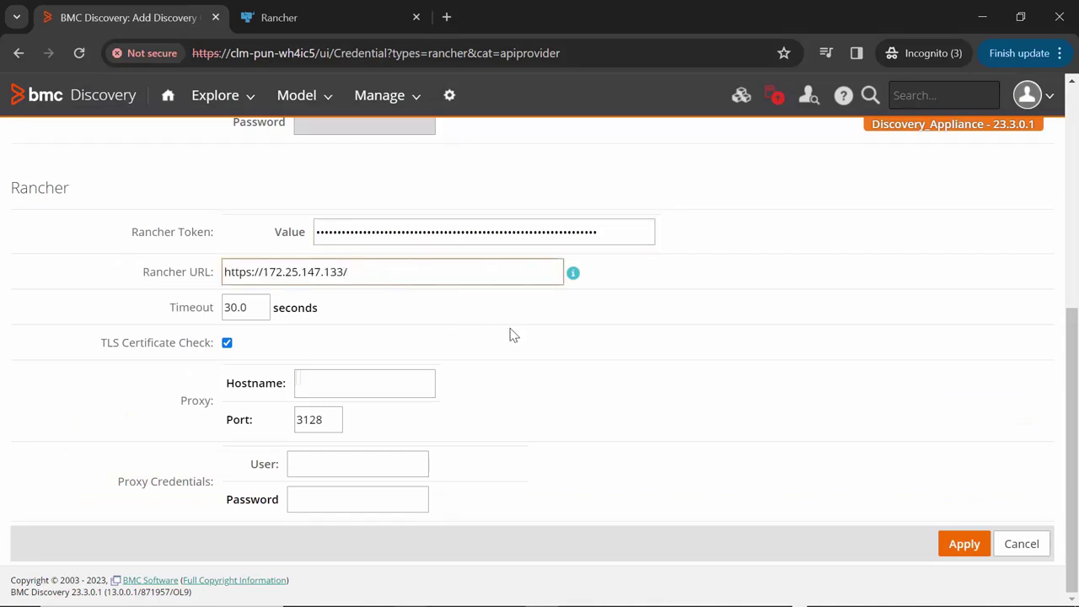
{"action": "left_click", "coordinate": [956, 546]}
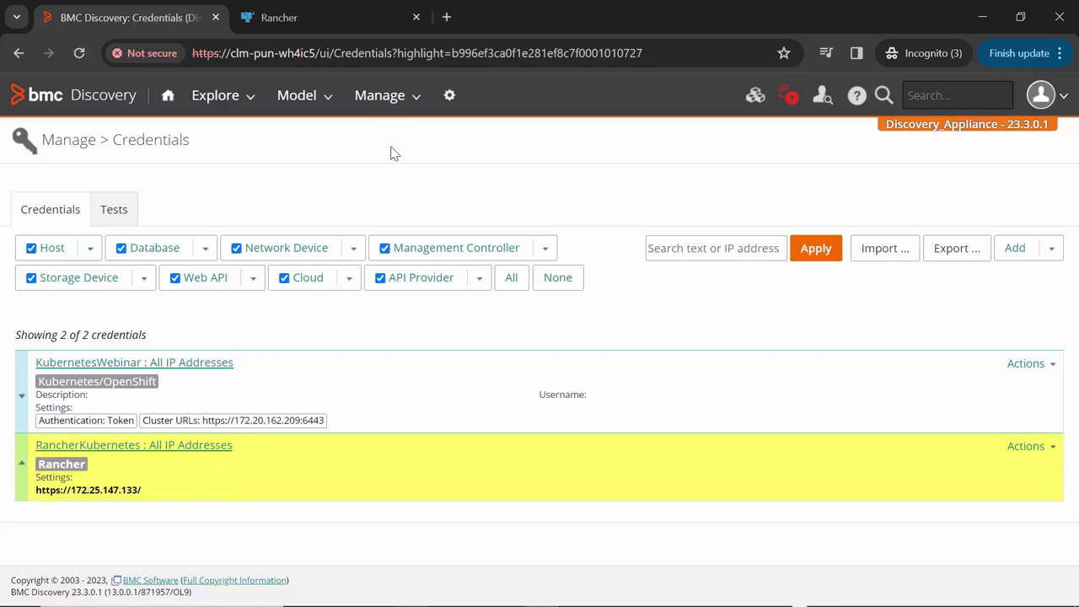
Step: From Manage > Discovery, add a new run labelled RancherDiscovery
{"action": "left_click", "coordinate": [391, 108]}
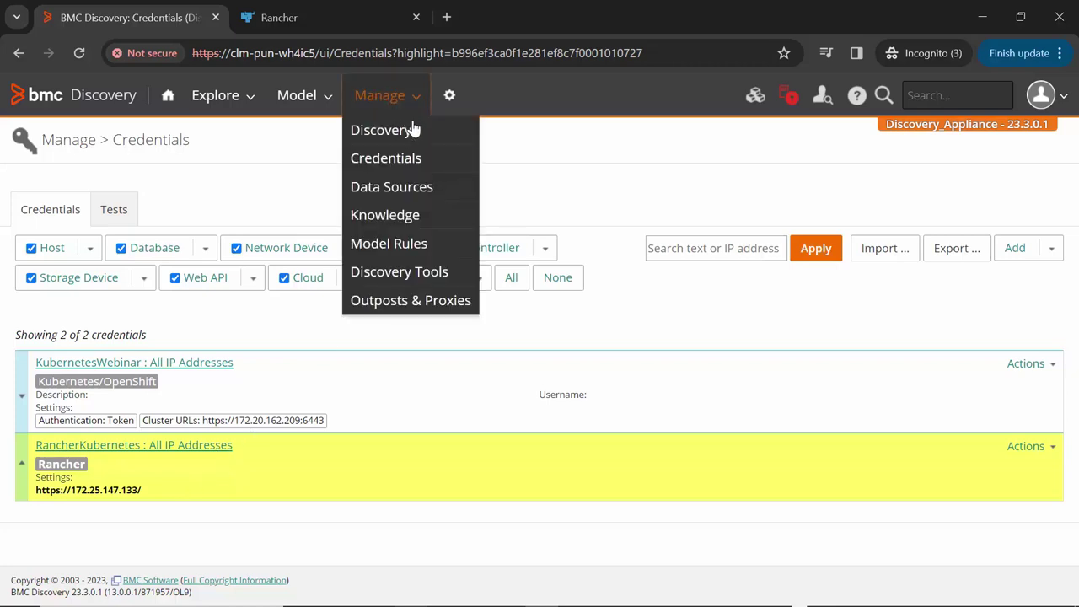
{"action": "left_click", "coordinate": [379, 133]}
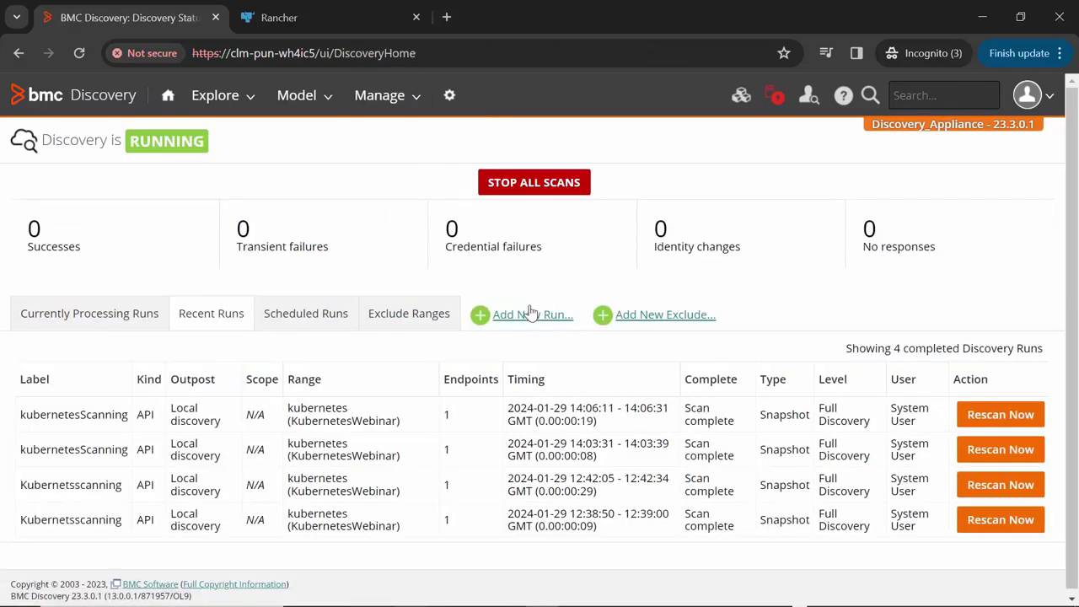
{"action": "left_click", "coordinate": [530, 315]}
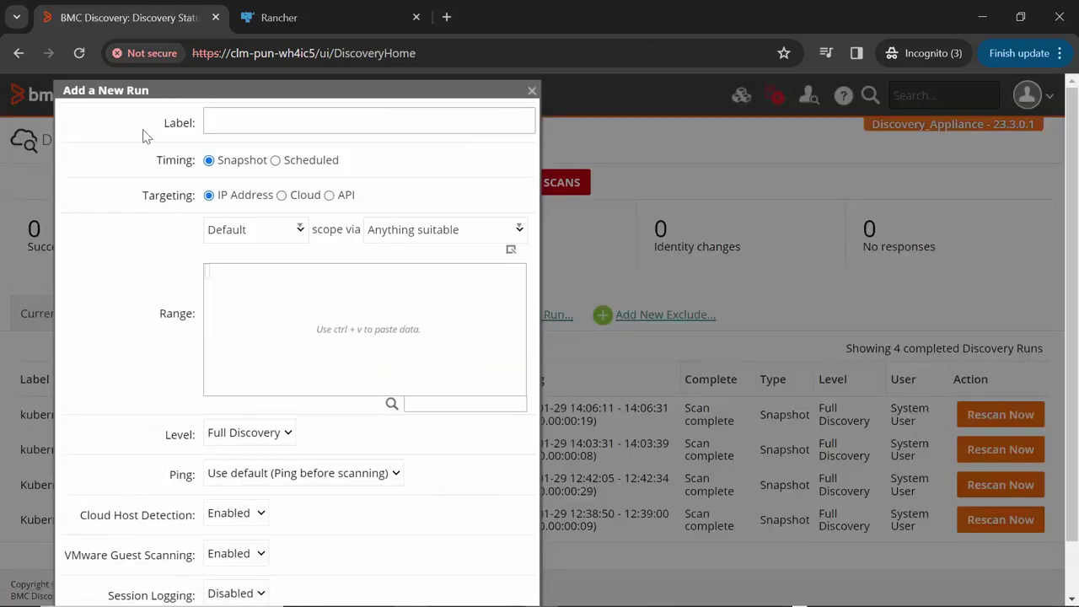
{"action": "left_click", "coordinate": [238, 125]}
{"action": "type", "text": "RancherDiscovery"}
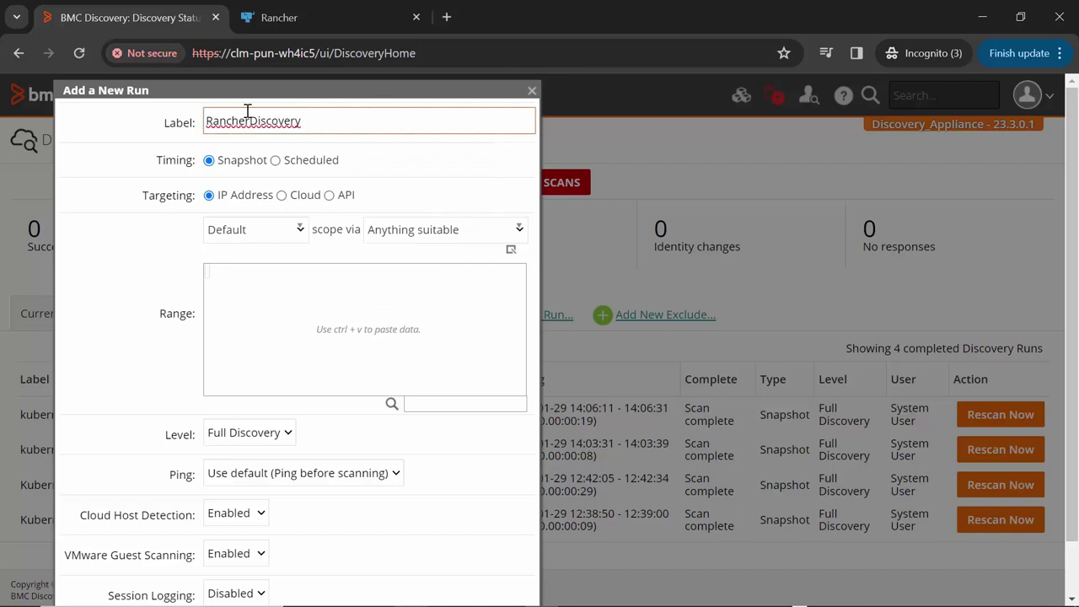
Step: Target API provider Rancher Managed Kubernetes Cluster with credential RancherKubernetes and start the run
{"action": "left_click", "coordinate": [333, 198]}
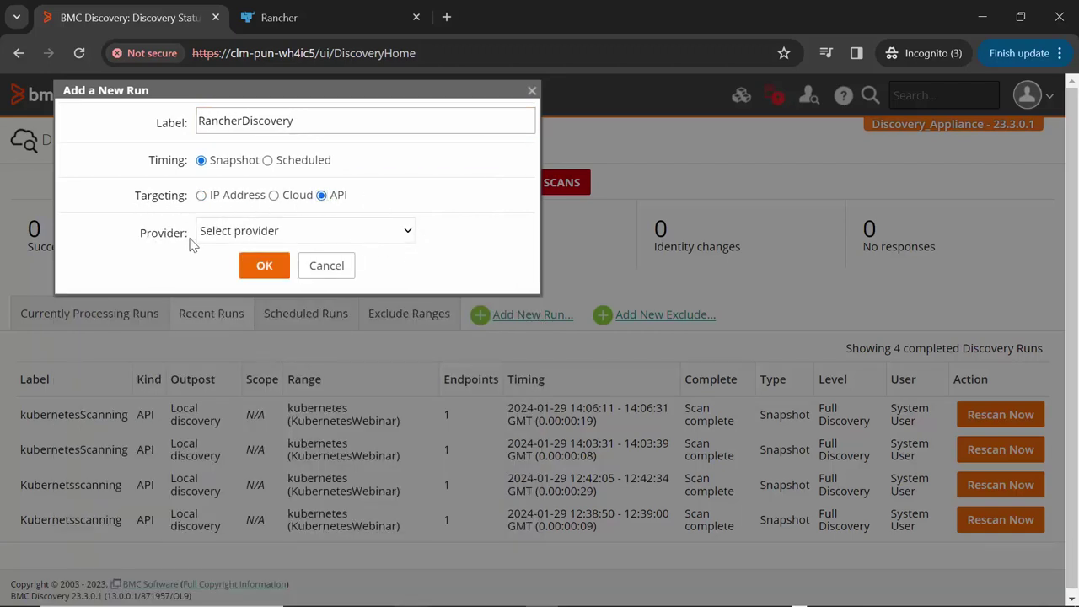
{"action": "left_click", "coordinate": [240, 234]}
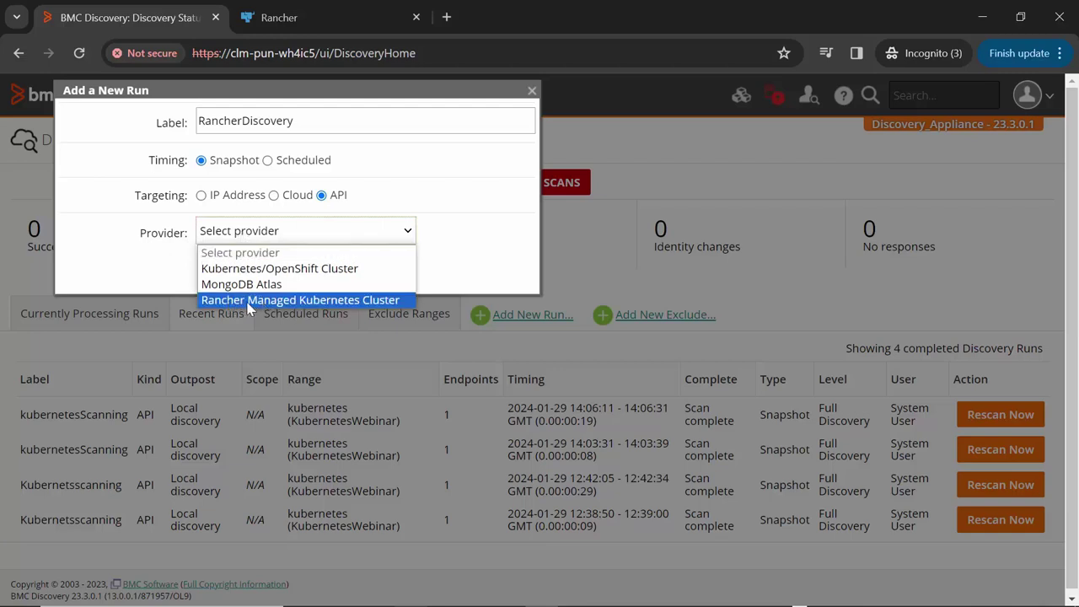
{"action": "left_click", "coordinate": [273, 301]}
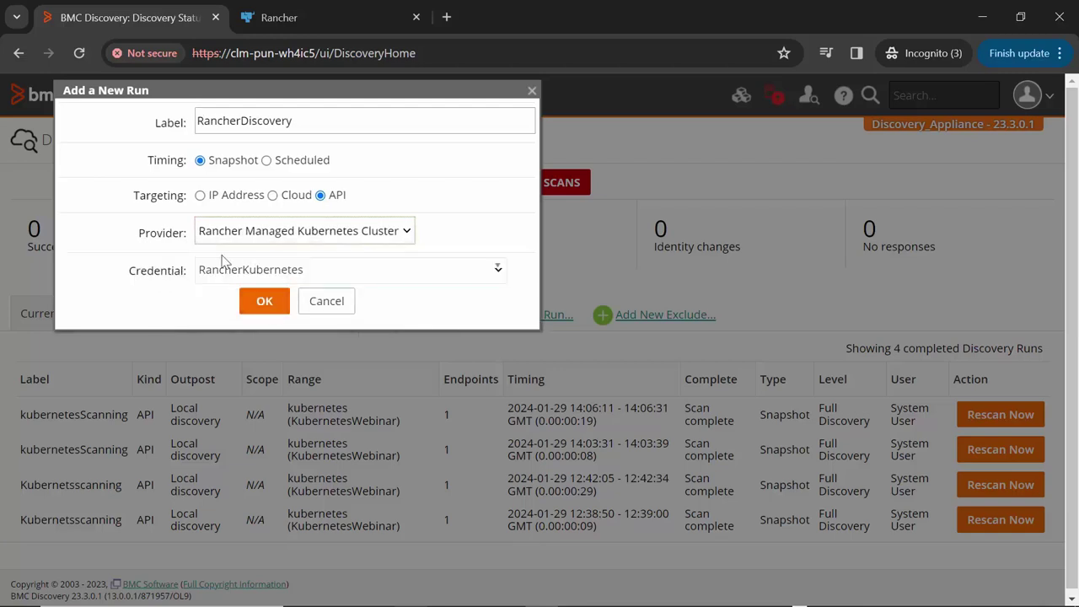
{"action": "left_click", "coordinate": [299, 271]}
{"action": "left_click", "coordinate": [275, 325]}
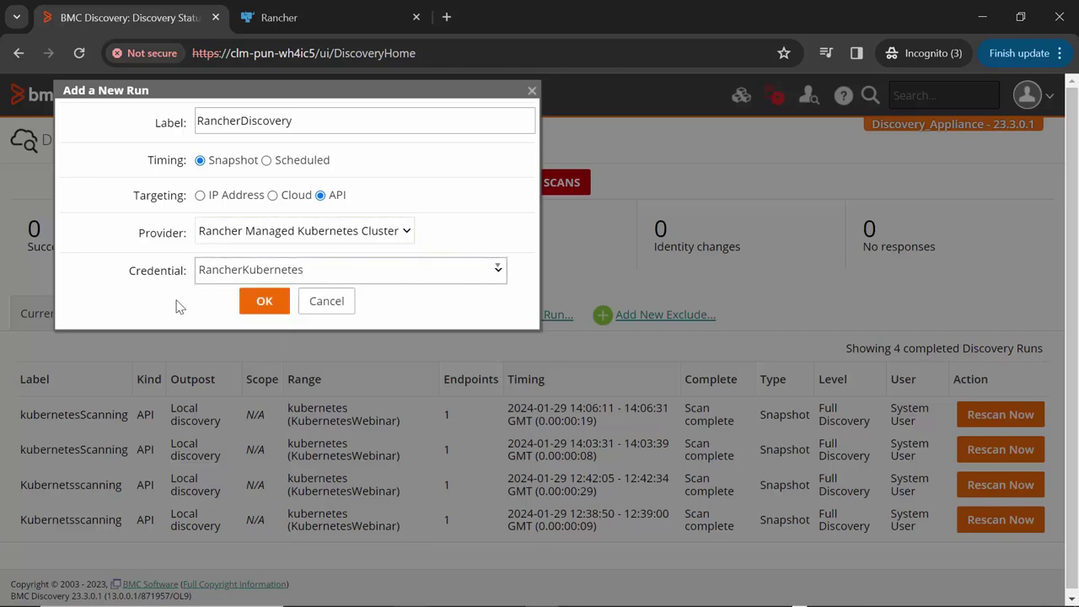
{"action": "left_click", "coordinate": [263, 303]}
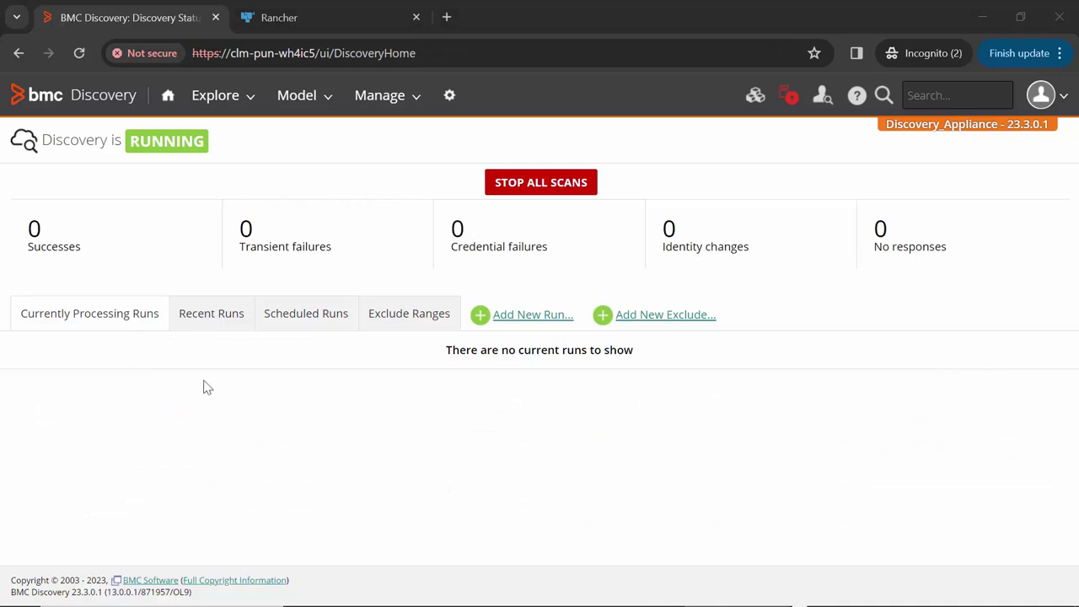
Step: Check the completed RancherDiscovery run's results, then go to Explore > Data
{"action": "left_click", "coordinate": [203, 325]}
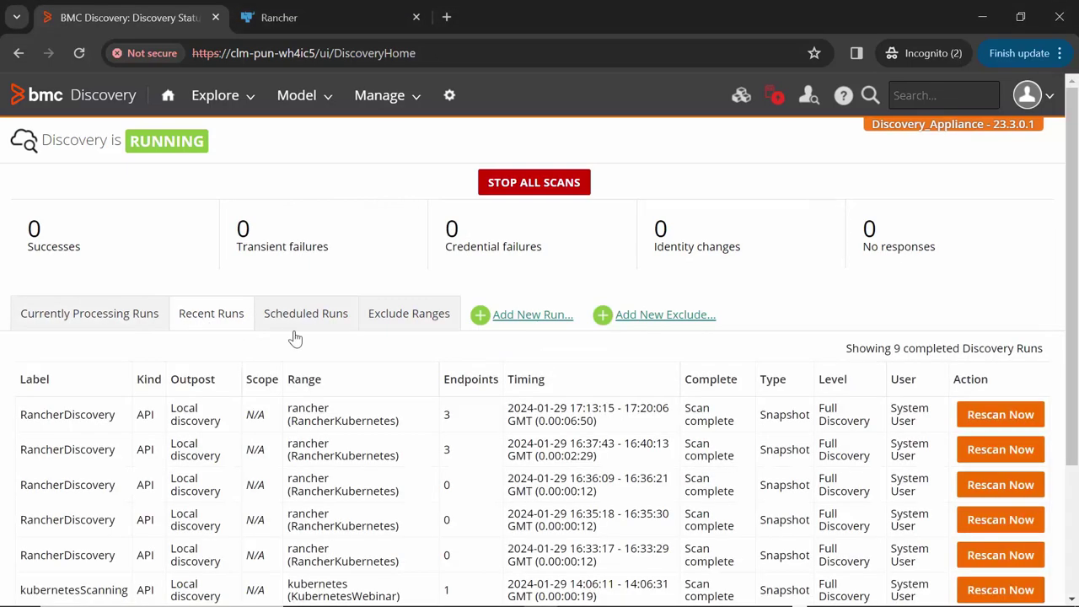
{"action": "left_click", "coordinate": [182, 416]}
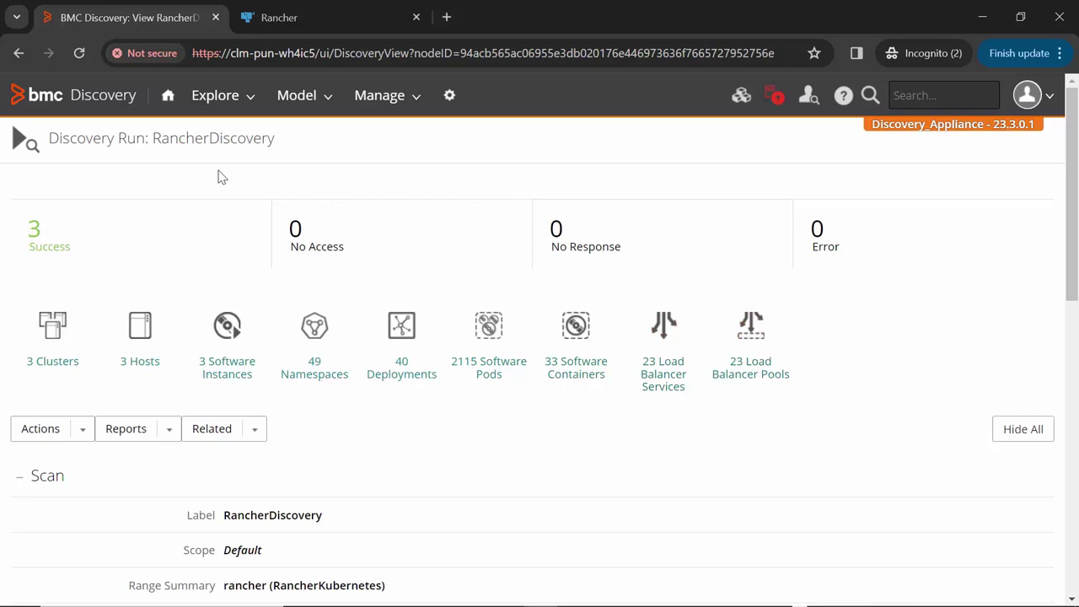
{"action": "left_click", "coordinate": [216, 95]}
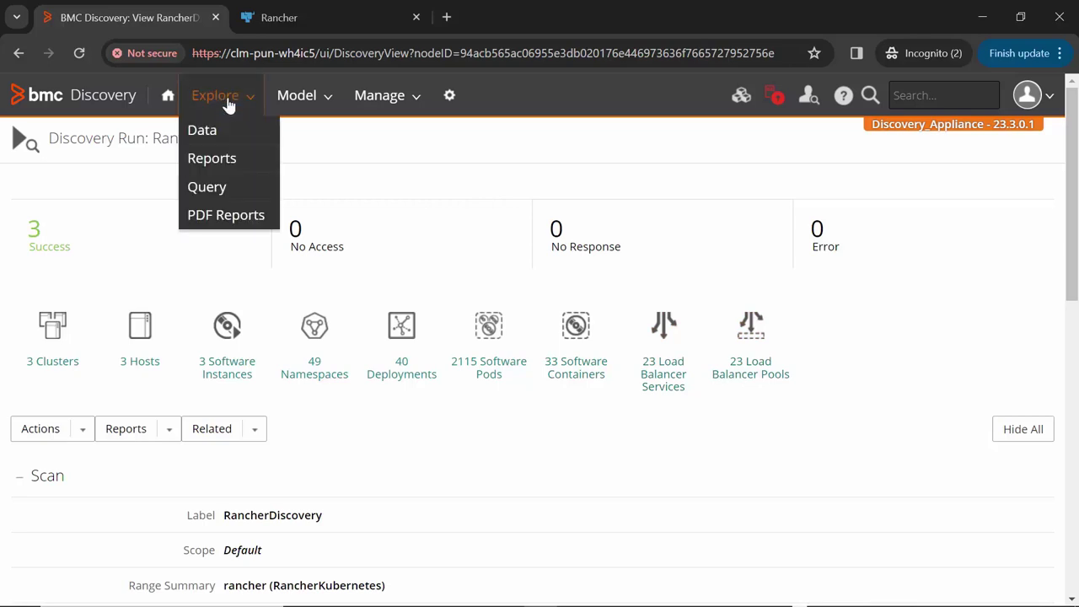
{"action": "left_click", "coordinate": [204, 131]}
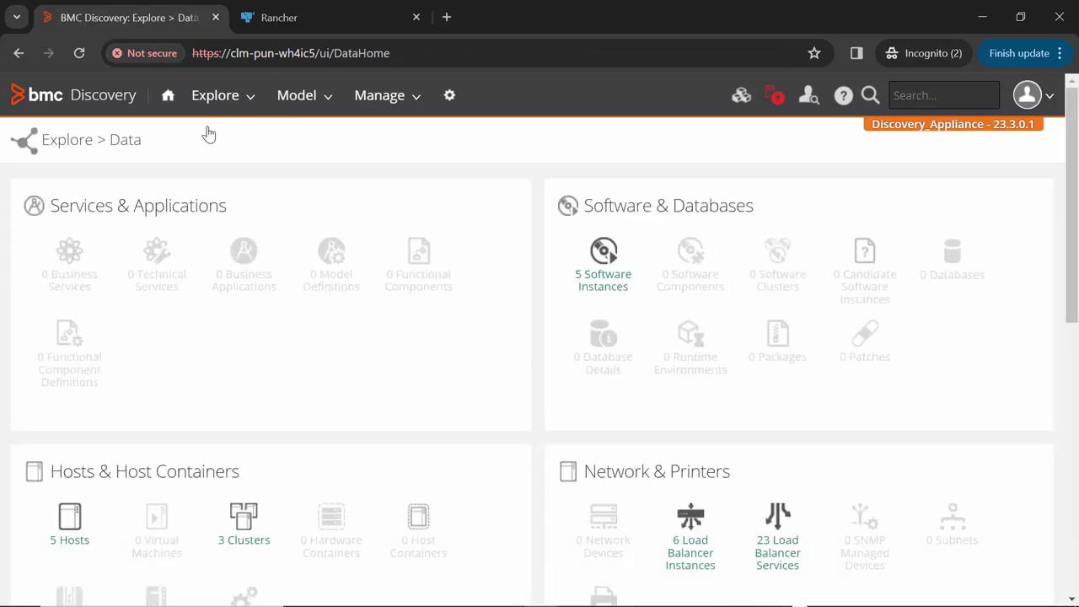
Step: Open discovery-dev from the 3 Clusters list and review its namespaces, host vl-aus-tkudev-18 and load balancers
{"action": "left_click", "coordinate": [257, 523]}
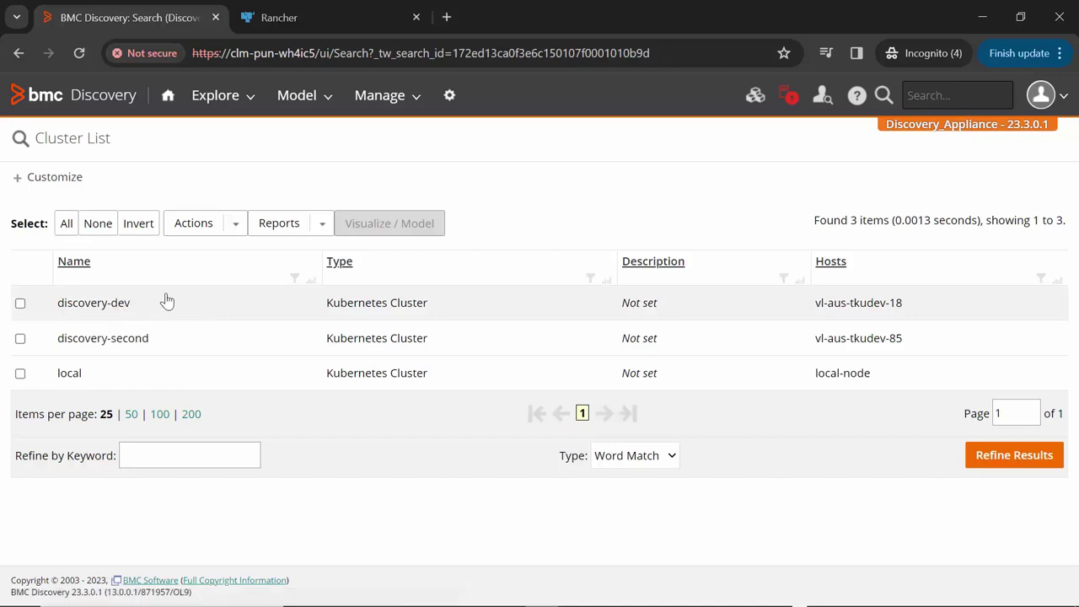
{"action": "left_click", "coordinate": [95, 308]}
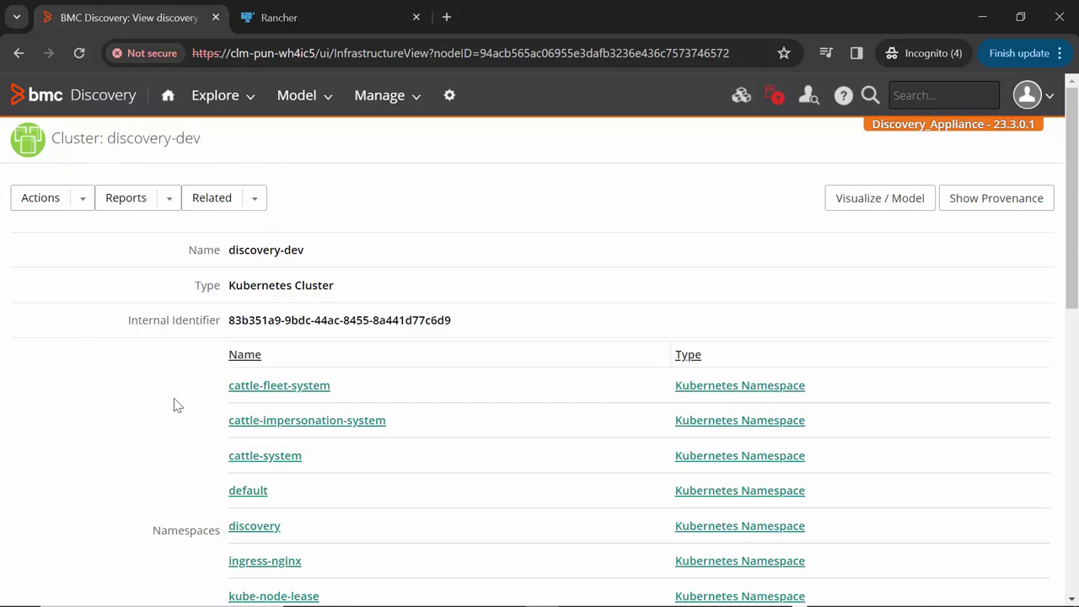
{"action": "scroll", "coordinate": [173, 404], "scroll_direction": "down", "scroll_amount": 5}
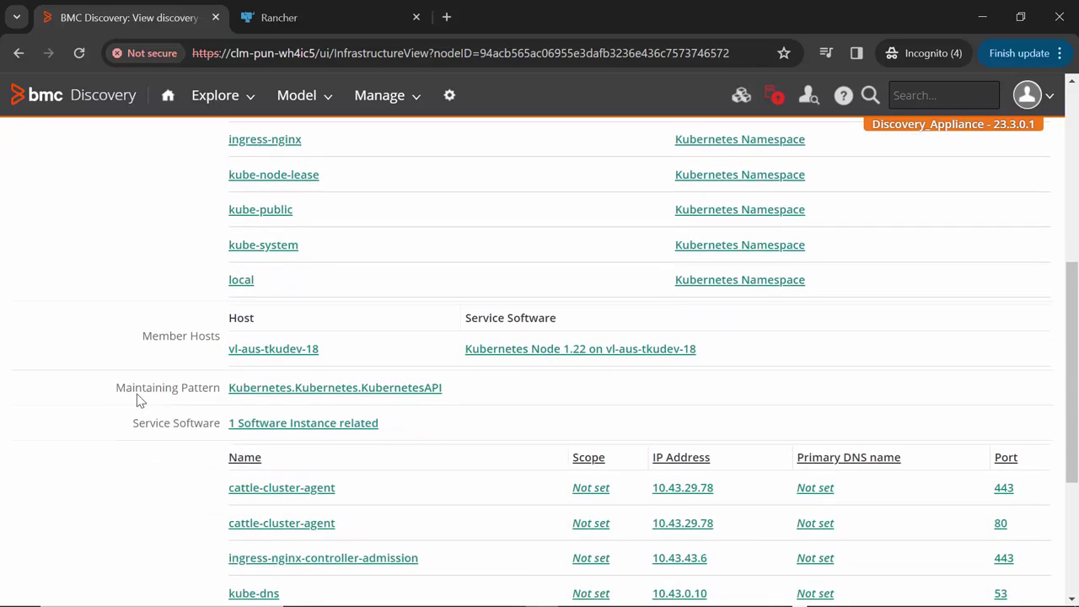
{"action": "scroll", "coordinate": [137, 393], "scroll_direction": "down", "scroll_amount": 3}
{"action": "scroll", "coordinate": [137, 394], "scroll_direction": "up", "scroll_amount": 5}
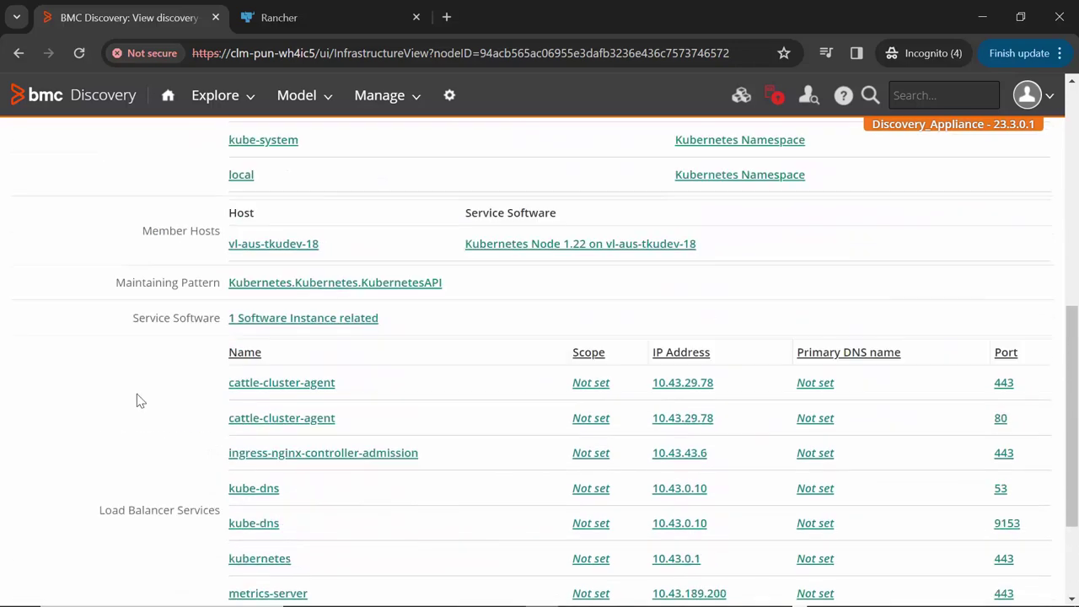
{"action": "scroll", "coordinate": [140, 401], "scroll_direction": "up", "scroll_amount": 3}
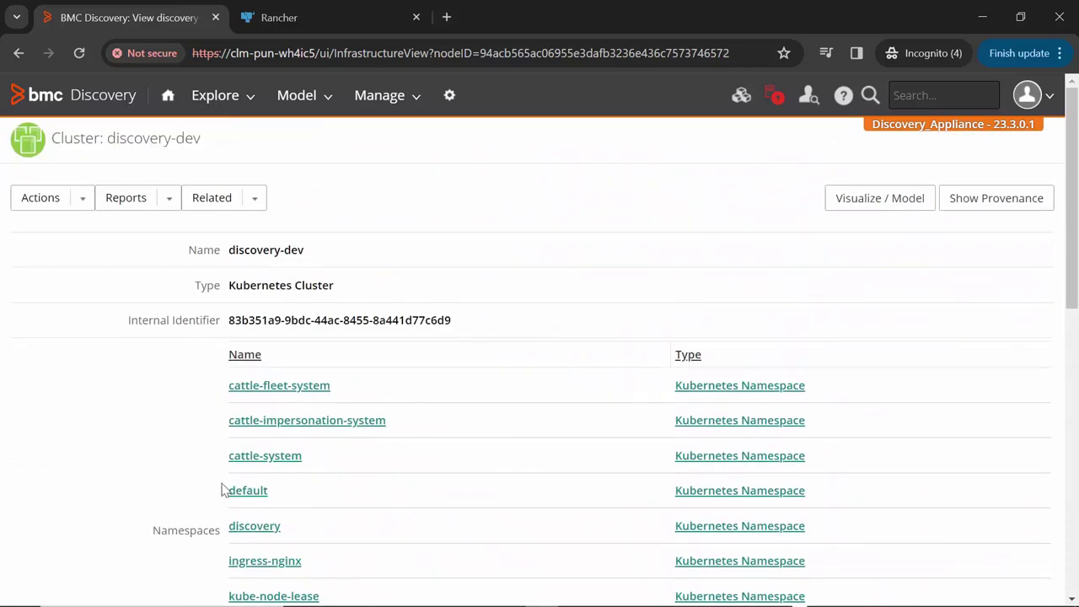
Step: Show discovery-dev as a Visualize / Model graph and pan to reveal the cut-off left nodes
{"action": "left_click", "coordinate": [881, 202]}
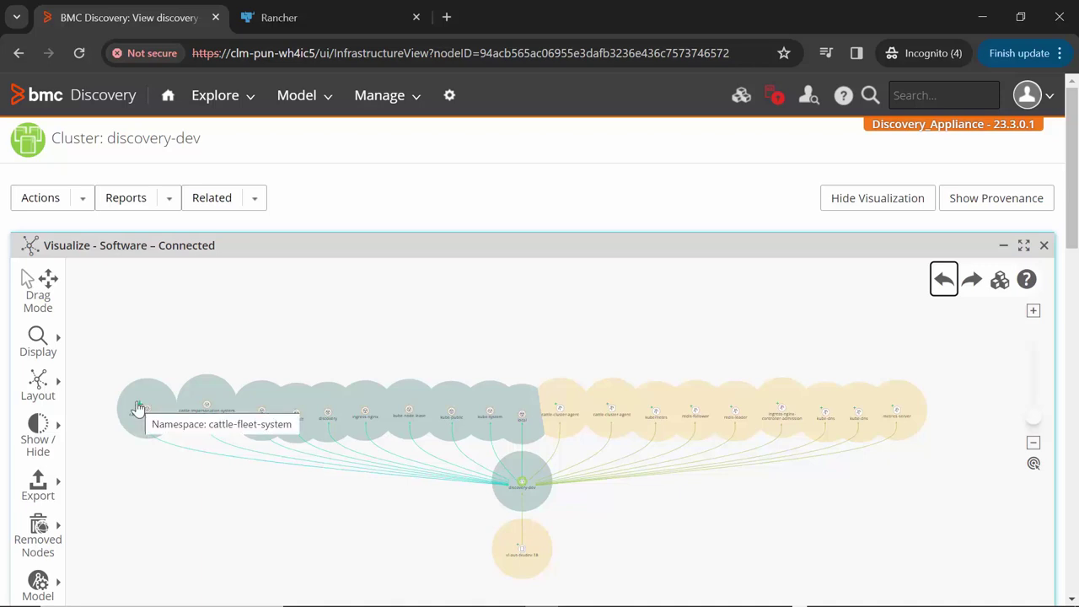
{"action": "left_click_drag", "start_coordinate": [137, 405], "coordinate": [138, 409]}
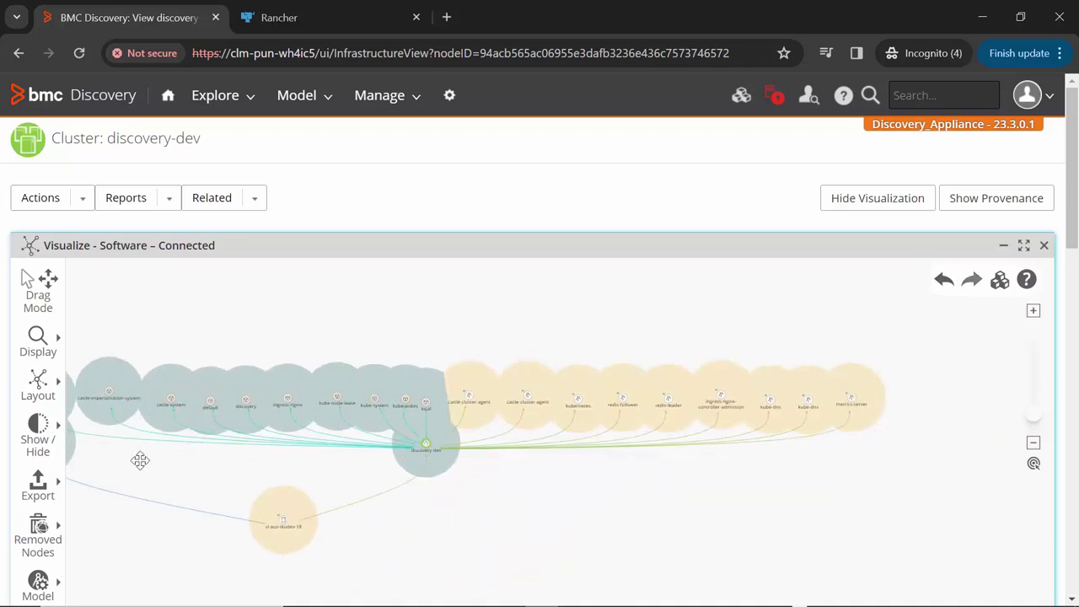
{"action": "left_click_drag", "start_coordinate": [189, 459], "coordinate": [421, 431]}
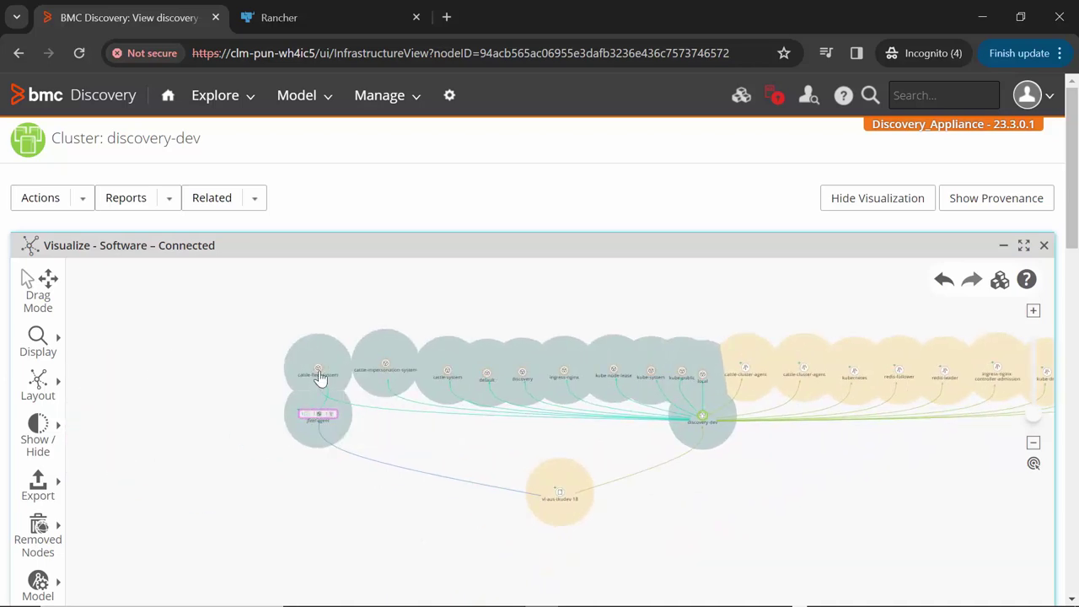
Step: Expand the cattle-fleet-system collection and trace fleet-agent's pod and container to host vl-aus-tkudev-18
{"action": "right_click", "coordinate": [316, 423]}
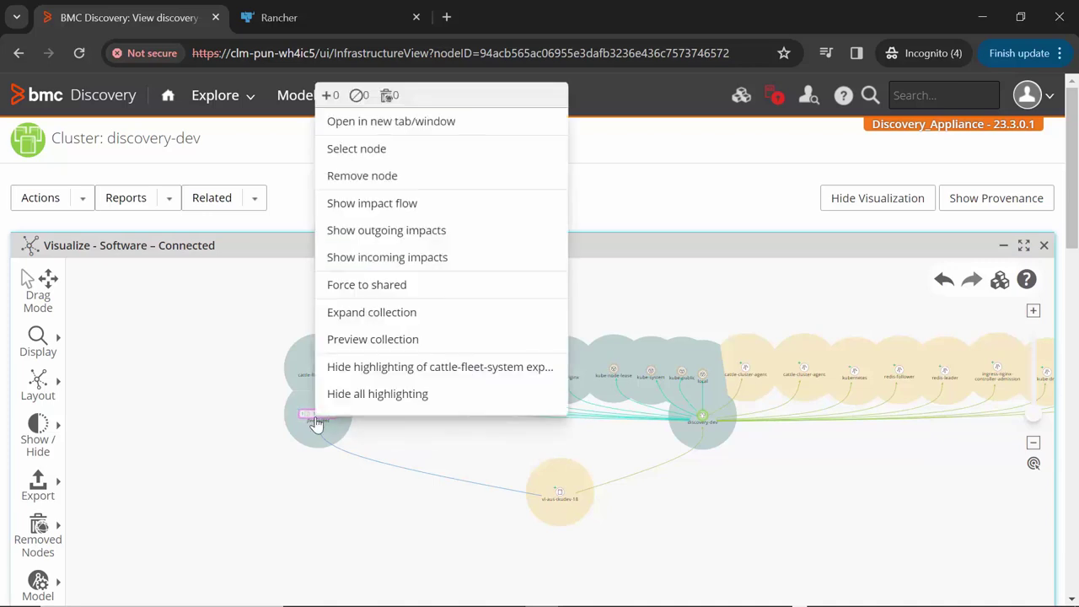
{"action": "left_click", "coordinate": [369, 312]}
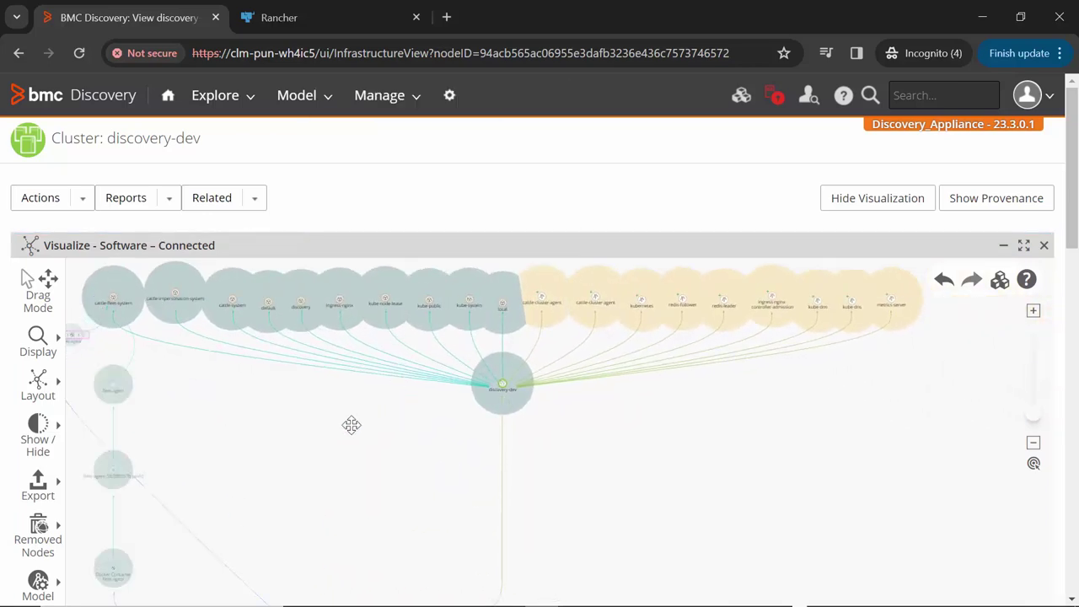
{"action": "left_click_drag", "start_coordinate": [216, 416], "coordinate": [385, 410]}
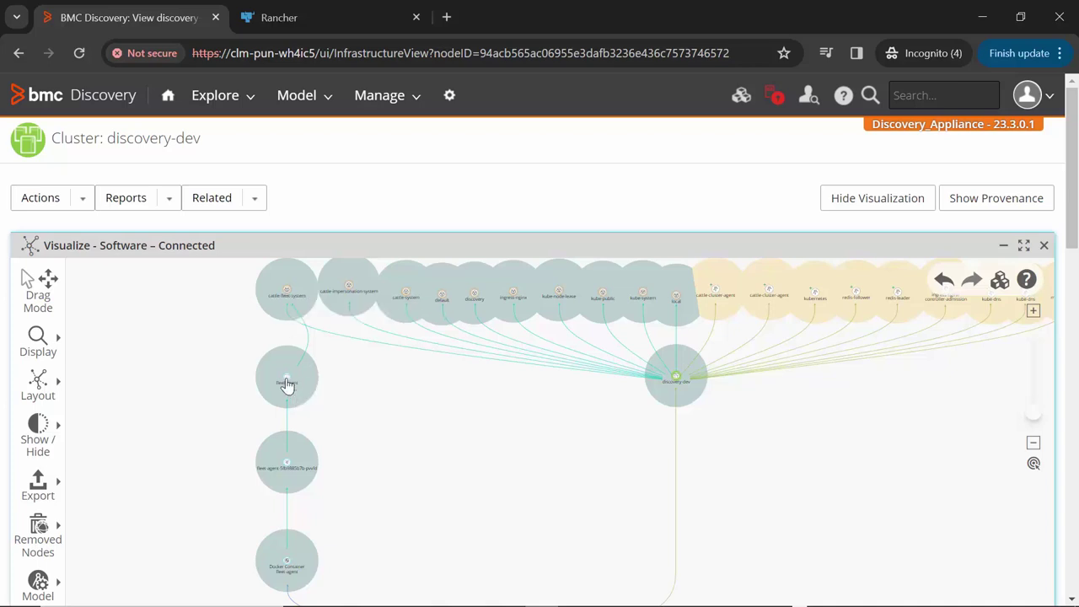
{"action": "scroll", "coordinate": [335, 378], "scroll_direction": "down", "scroll_amount": 1}
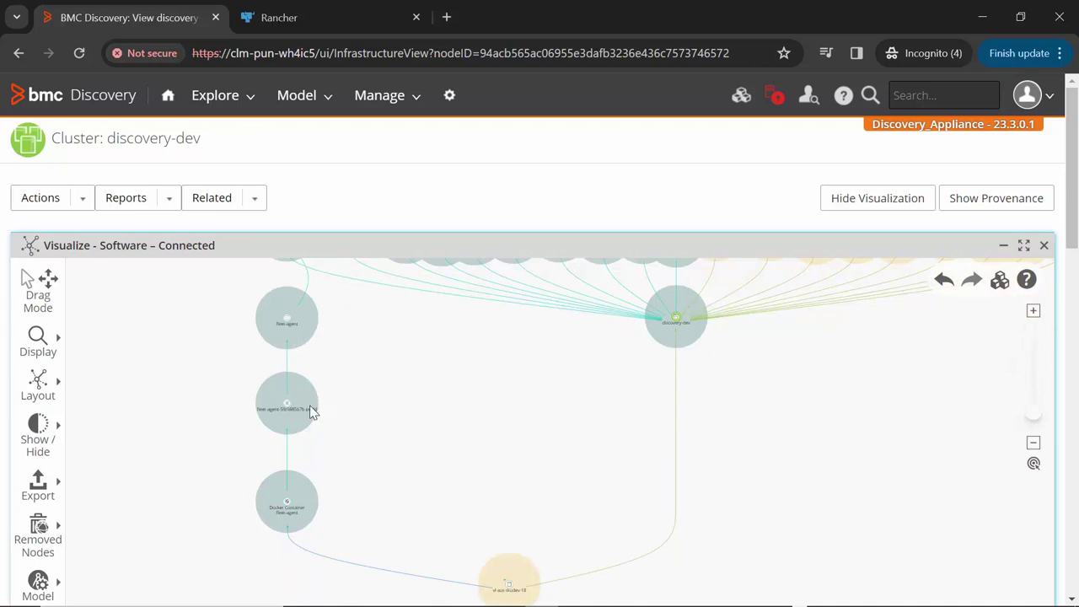
{"action": "scroll", "coordinate": [365, 479], "scroll_direction": "down", "scroll_amount": 1}
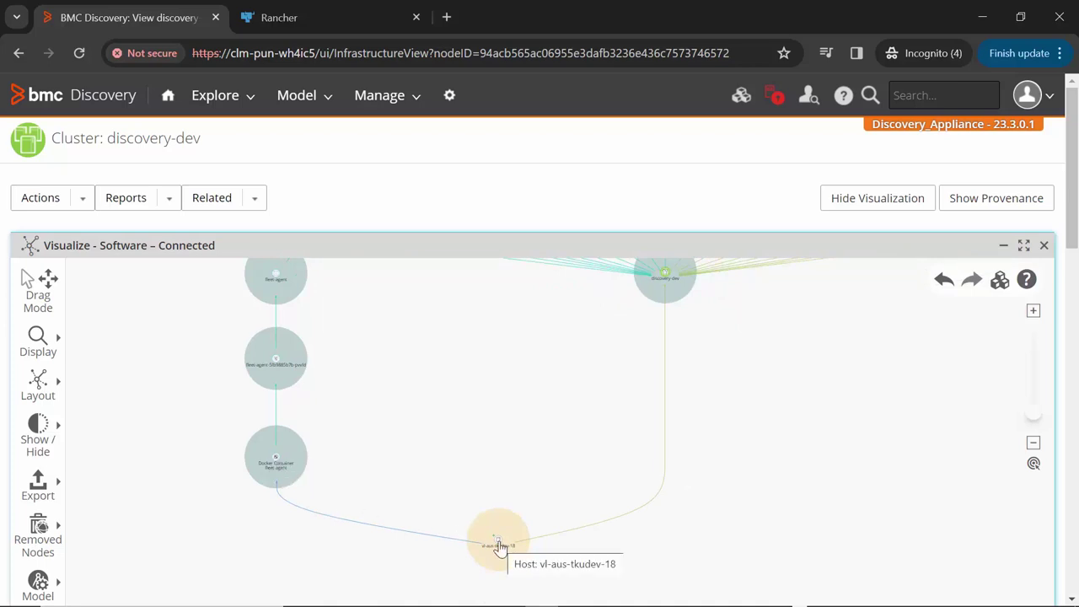
{"action": "left_click_drag", "start_coordinate": [499, 546], "coordinate": [477, 548]}
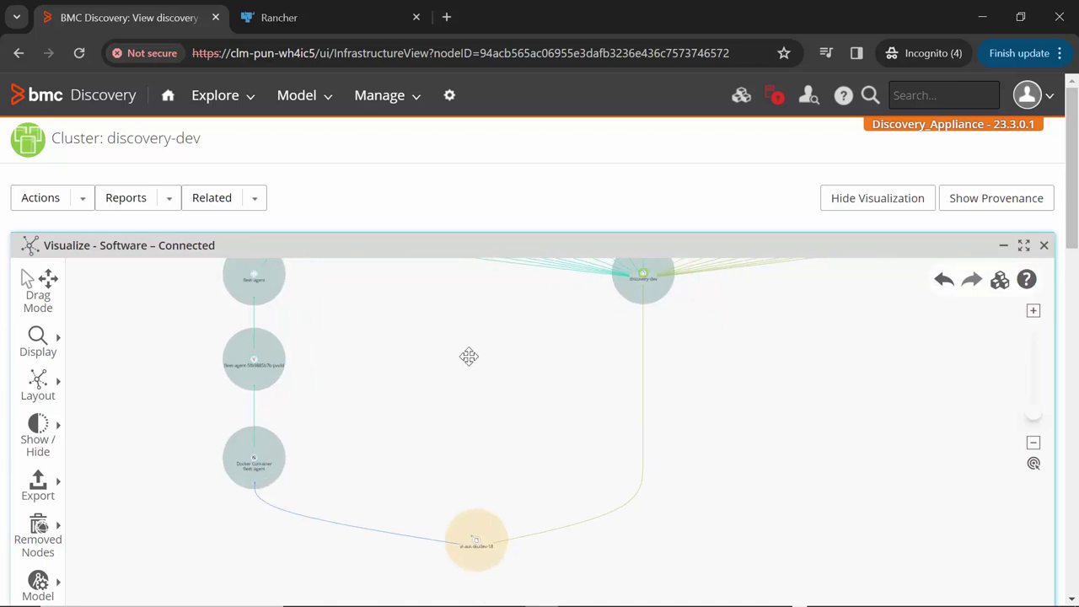
{"action": "left_click_drag", "start_coordinate": [469, 356], "coordinate": [474, 489]}
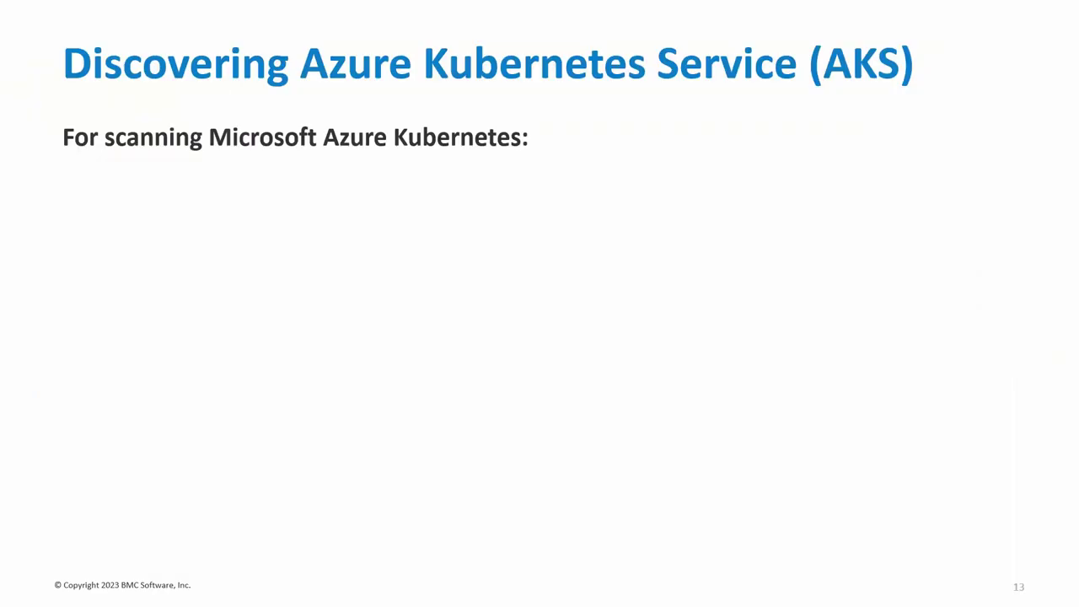
Step: Reveal the Microsoft Azure CLI, Cluster URL and Credential in Discovery bullets, then advance to the DEMO slide
{"action": "key", "text": "Right"}
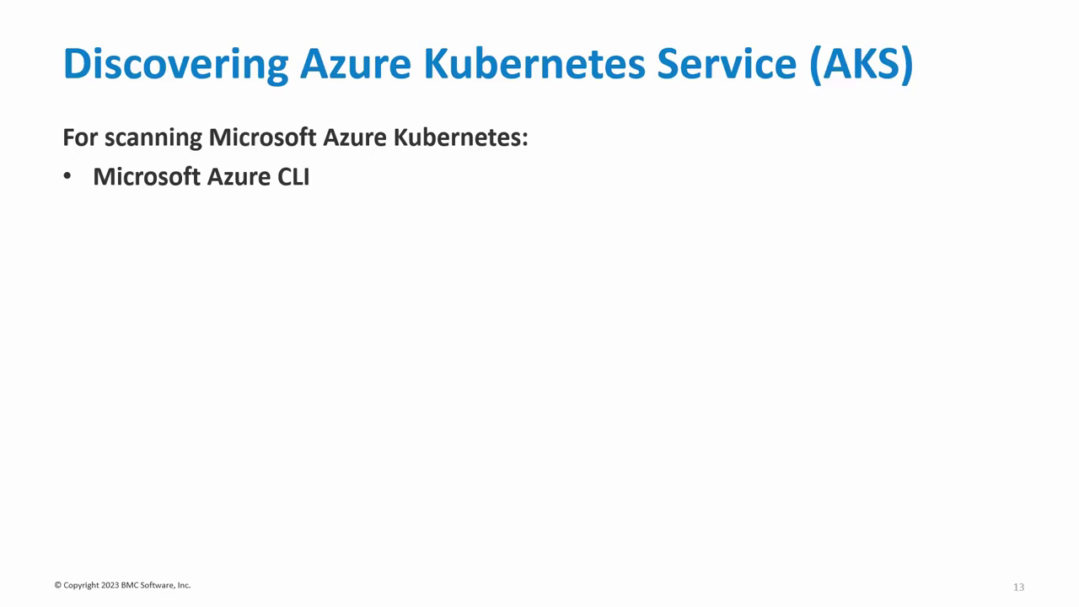
{"action": "key", "text": "Right"}
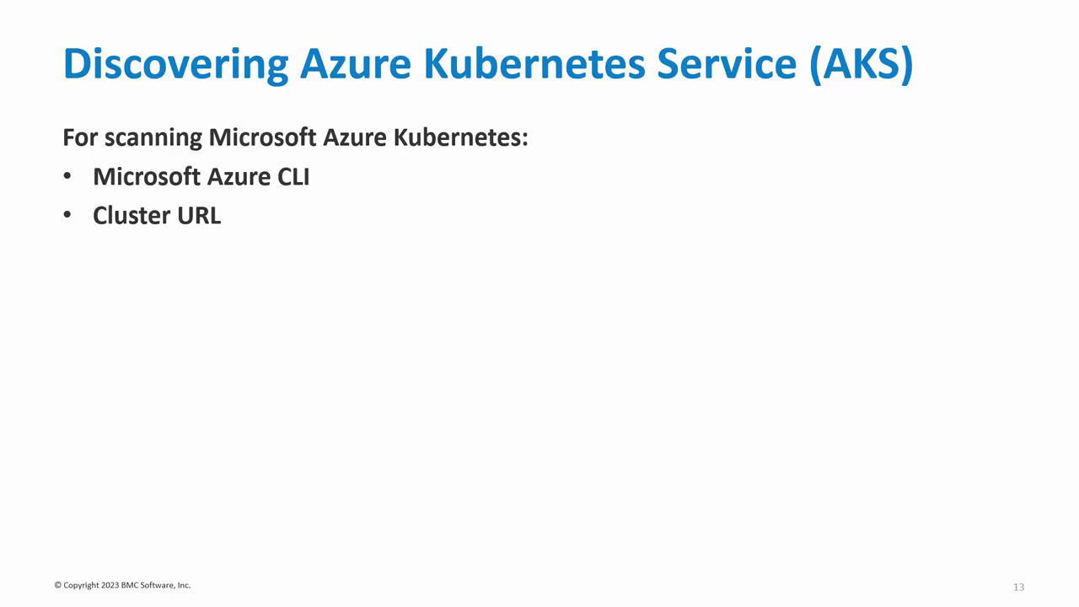
{"action": "key", "text": "Right"}
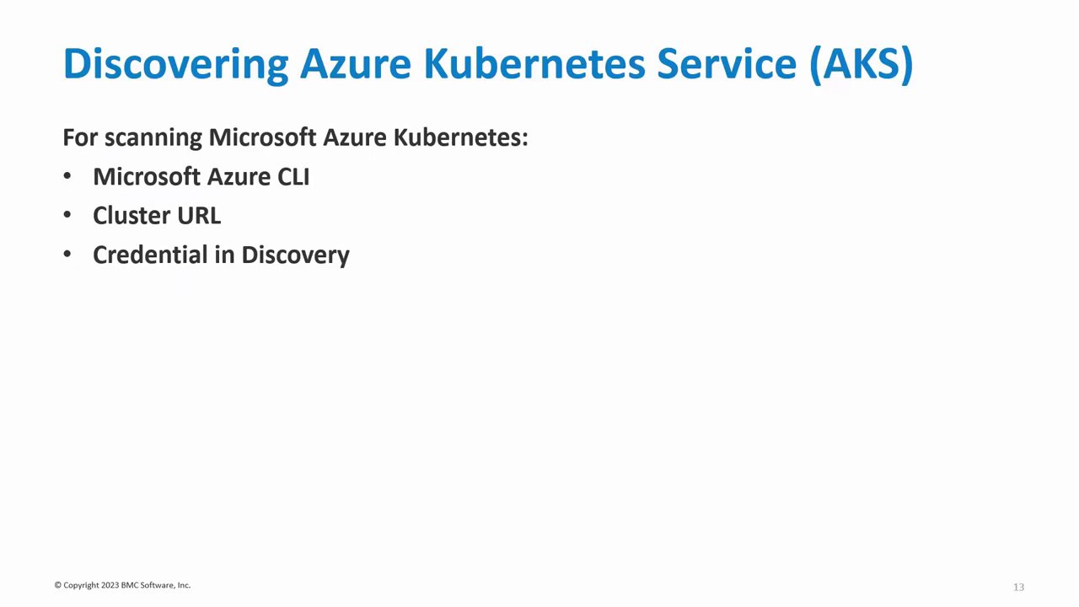
{"action": "key", "text": "Right"}
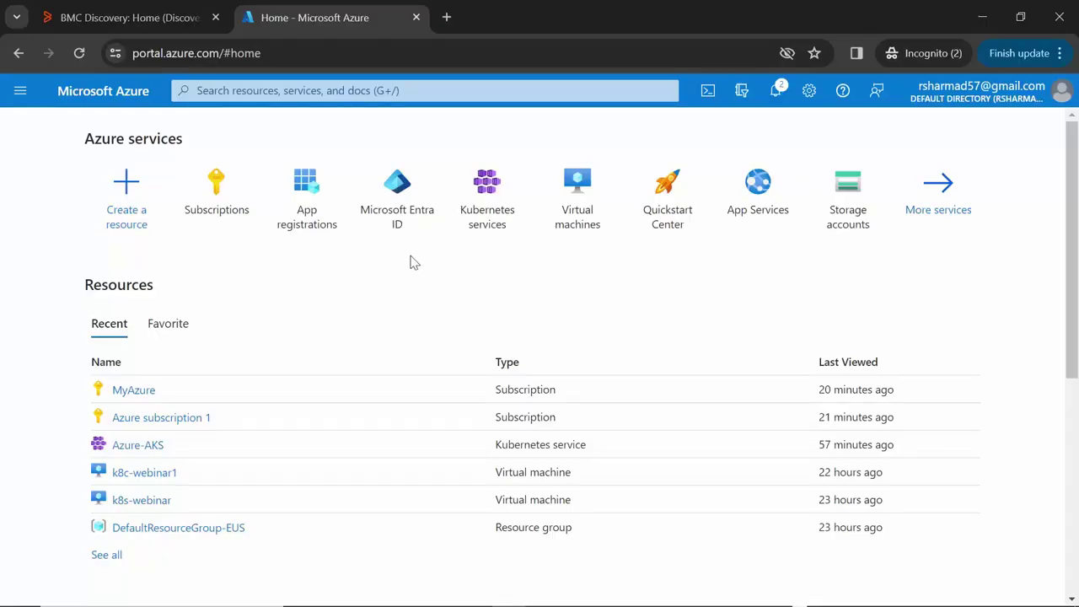
Step: Switch from the BMC Discovery dashboard back to the Azure portal home listing Azure-AKS
{"action": "left_click", "coordinate": [135, 17]}
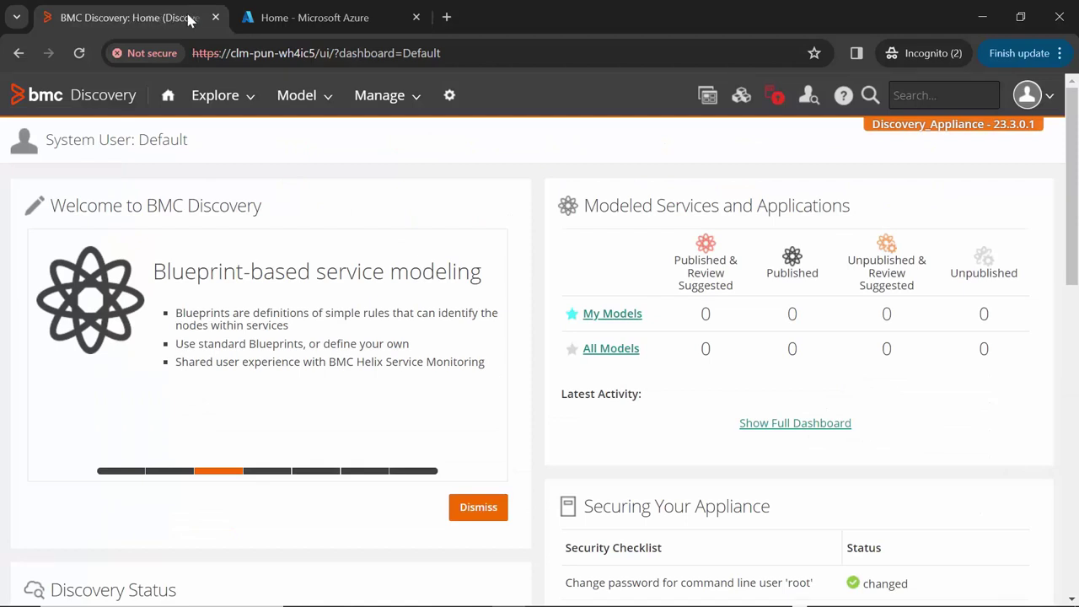
{"action": "left_click", "coordinate": [313, 20]}
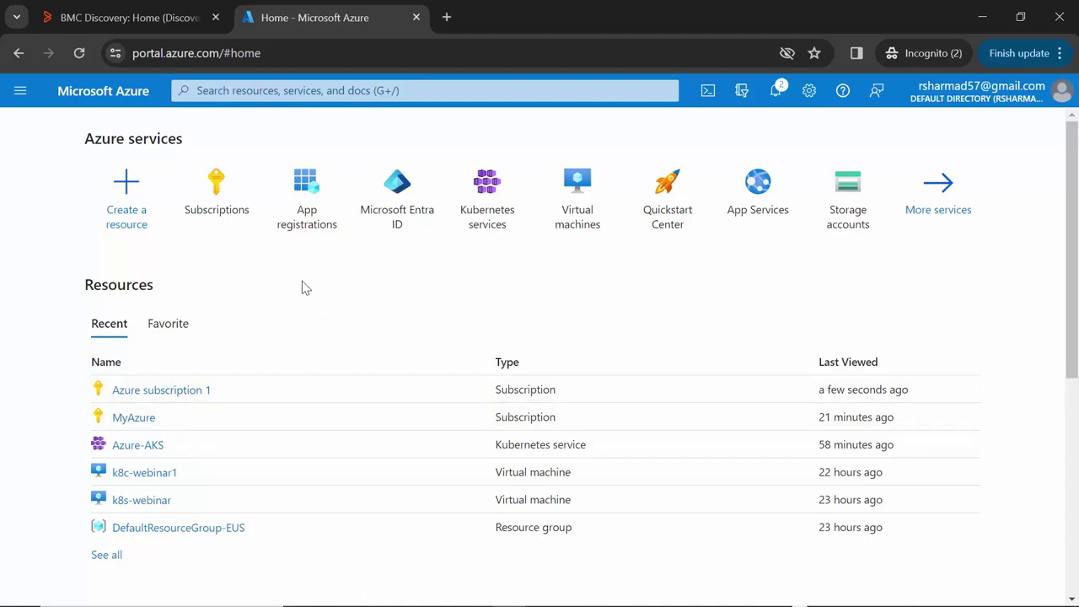
Step: Open the Azure-AKS Kubernetes service and review its namespaces
{"action": "left_click", "coordinate": [487, 189]}
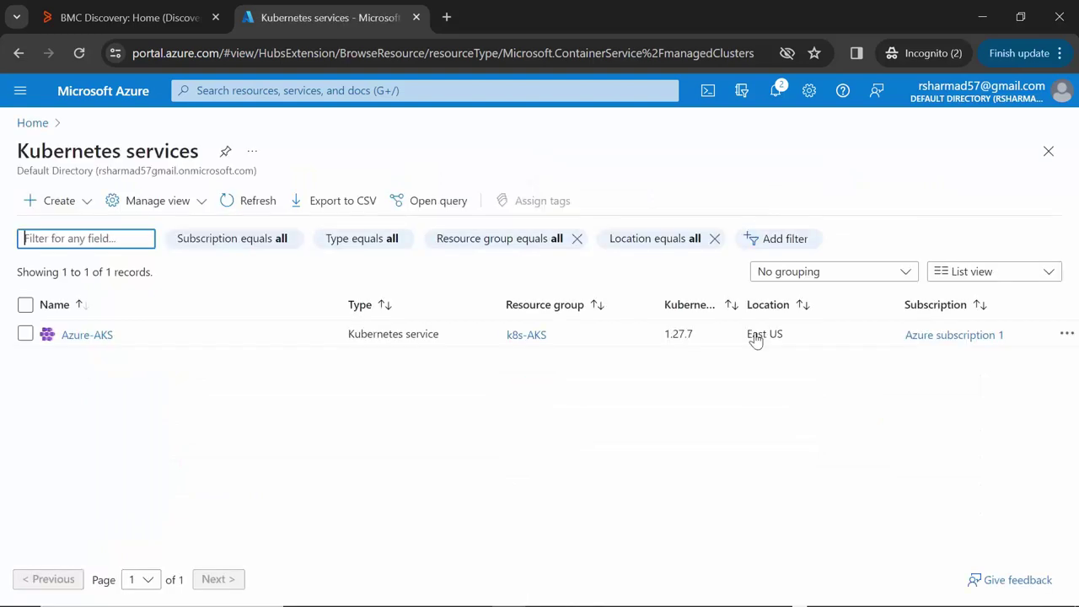
{"action": "left_click", "coordinate": [89, 335]}
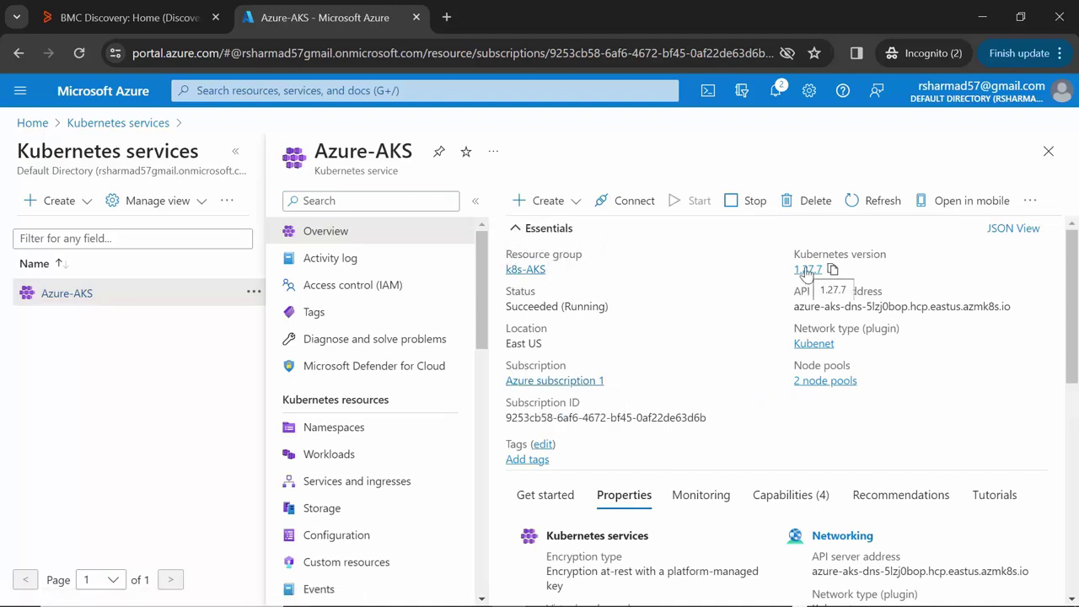
{"action": "left_click", "coordinate": [341, 434]}
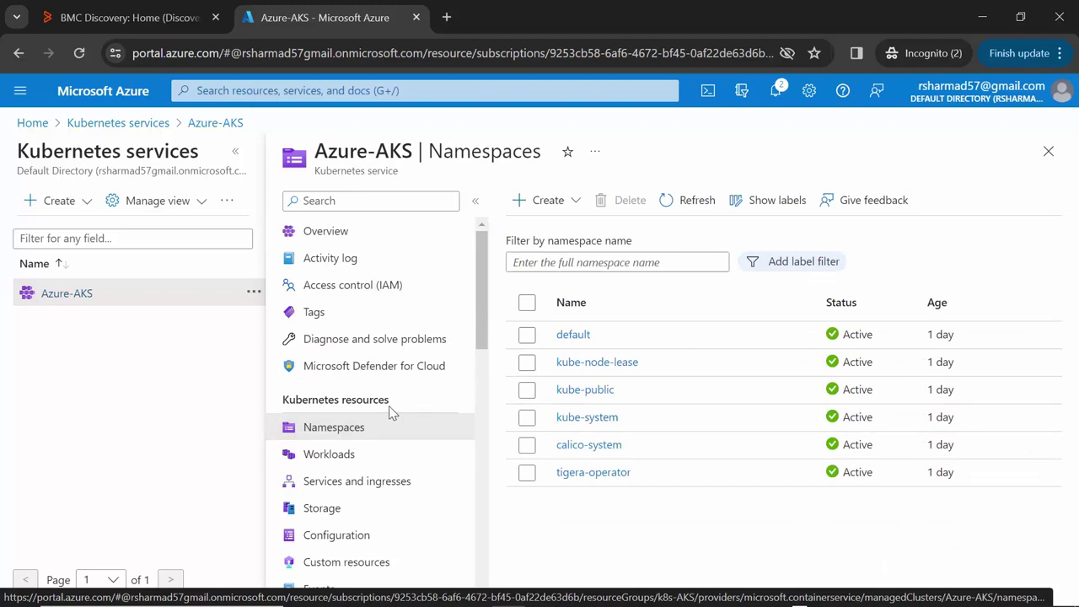
{"action": "scroll", "coordinate": [392, 413], "scroll_direction": "down", "scroll_amount": 1}
{"action": "scroll", "coordinate": [388, 410], "scroll_direction": "down", "scroll_amount": 3}
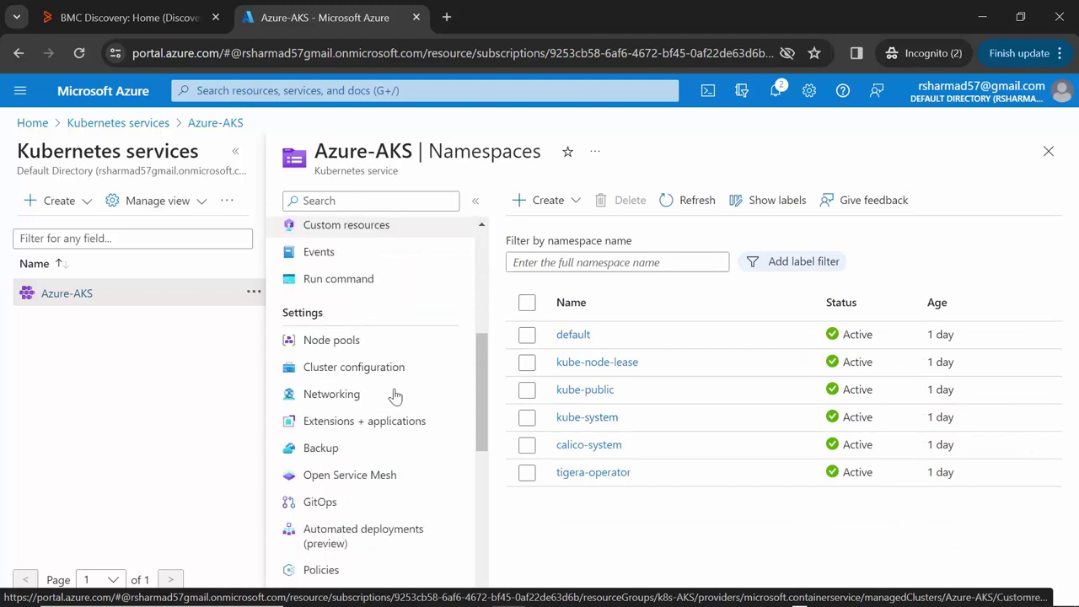
Step: Review Azure-AKS node pools (nodepool Manual 1 node, agentpool Autoscale 2 nodes), then return to BMC Discovery
{"action": "left_click", "coordinate": [319, 346]}
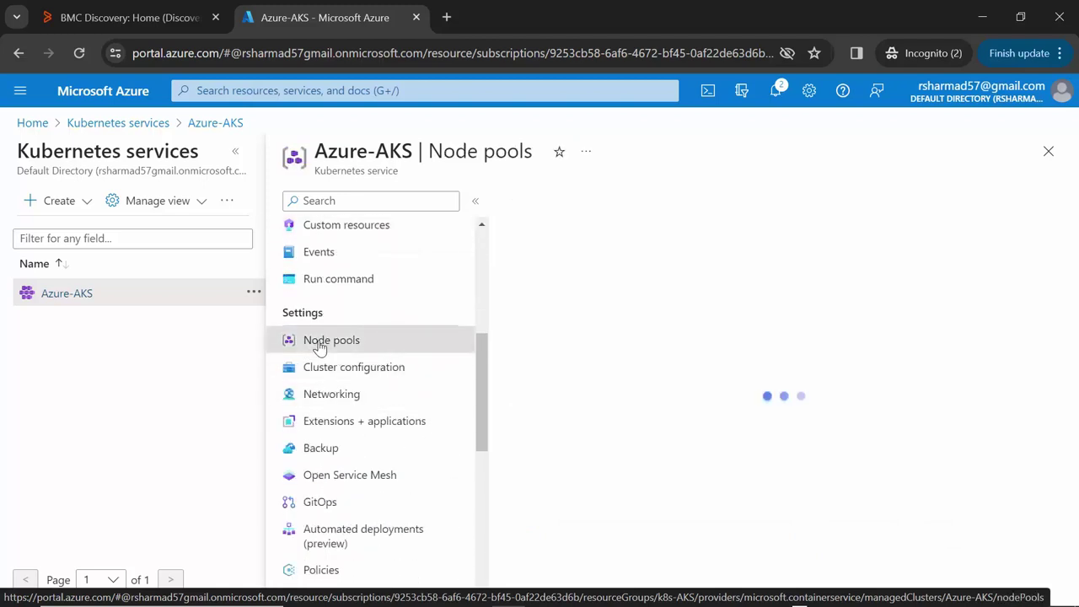
{"action": "scroll", "coordinate": [453, 430], "scroll_direction": "up", "scroll_amount": 4}
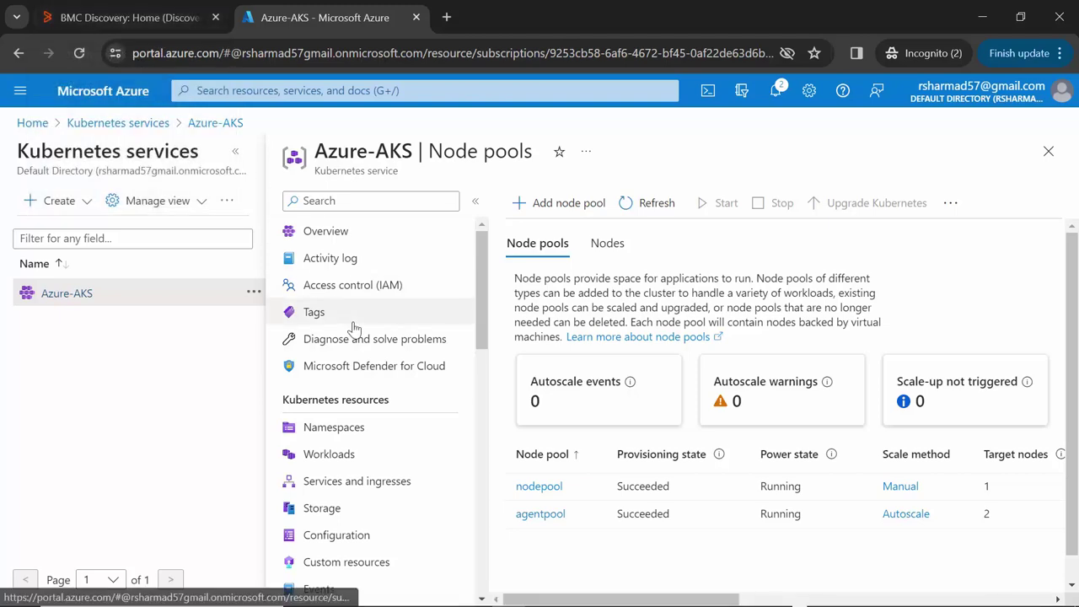
{"action": "left_click", "coordinate": [116, 6]}
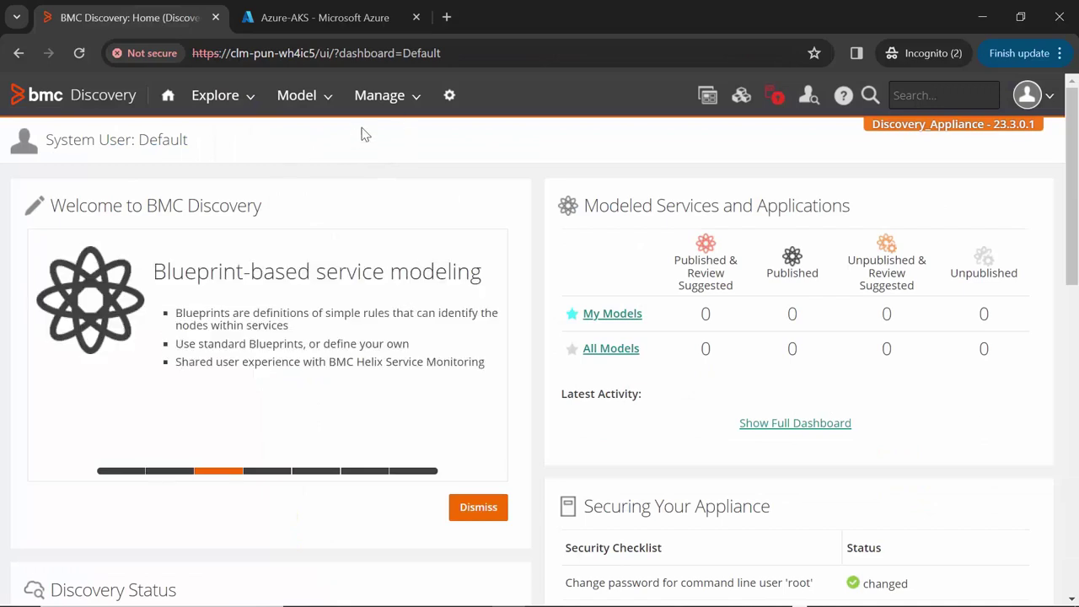
Step: Review the three stored credentials, including the Microsoft Azure one, then open the Discovery status page
{"action": "left_click", "coordinate": [393, 103]}
{"action": "left_click", "coordinate": [386, 162]}
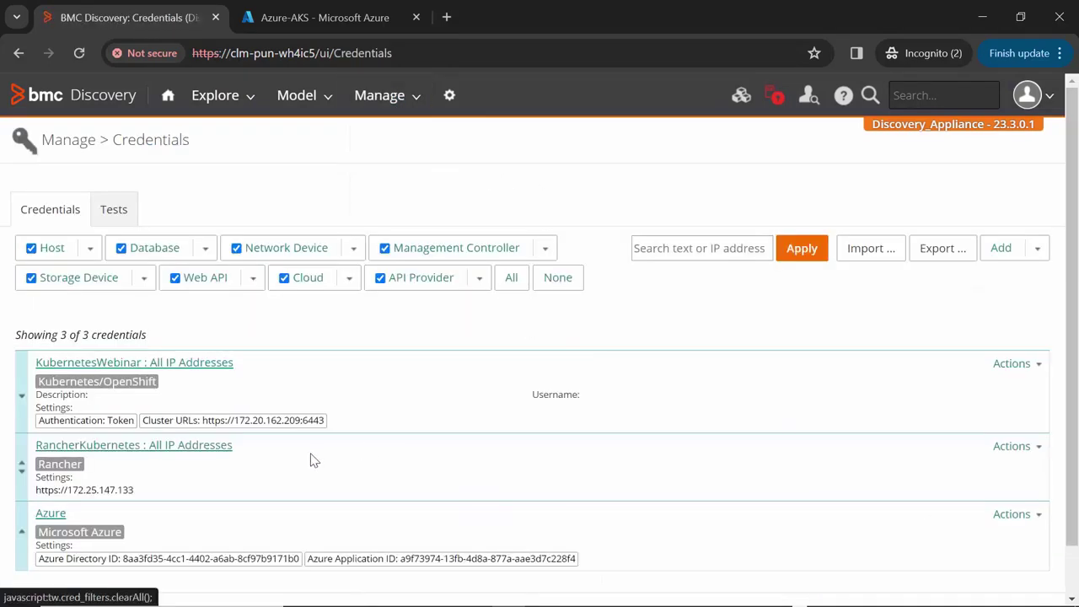
{"action": "scroll", "coordinate": [307, 451], "scroll_direction": "down", "scroll_amount": 1}
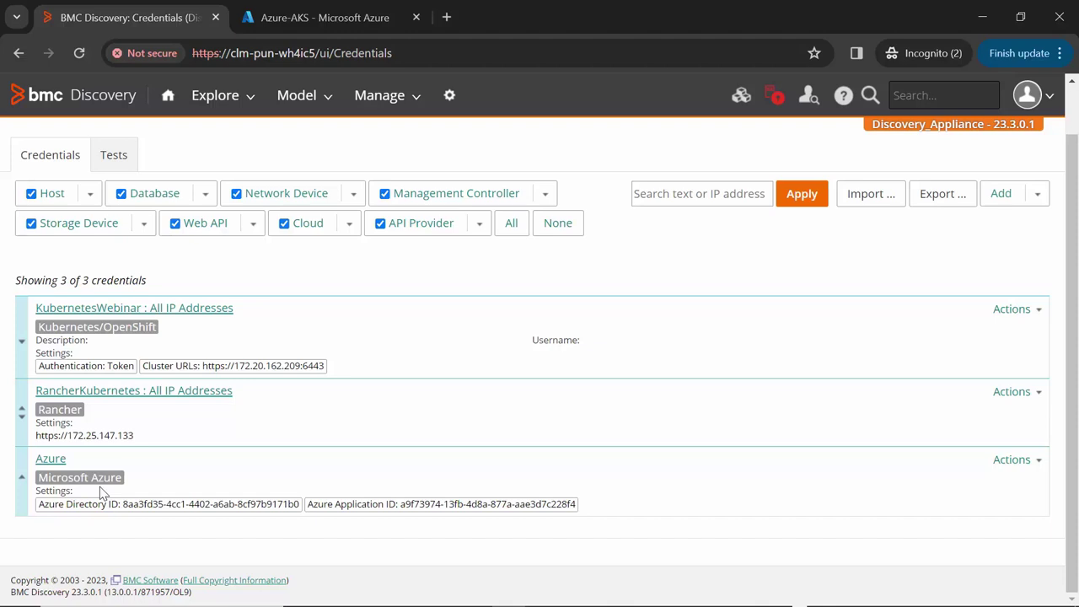
{"action": "left_click", "coordinate": [389, 100]}
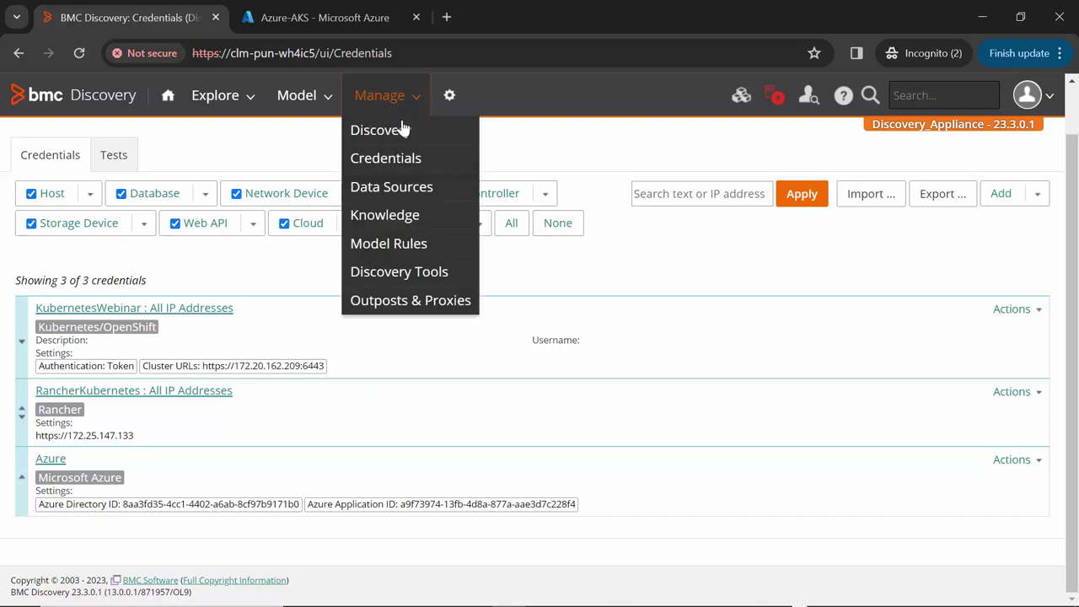
{"action": "left_click", "coordinate": [381, 131]}
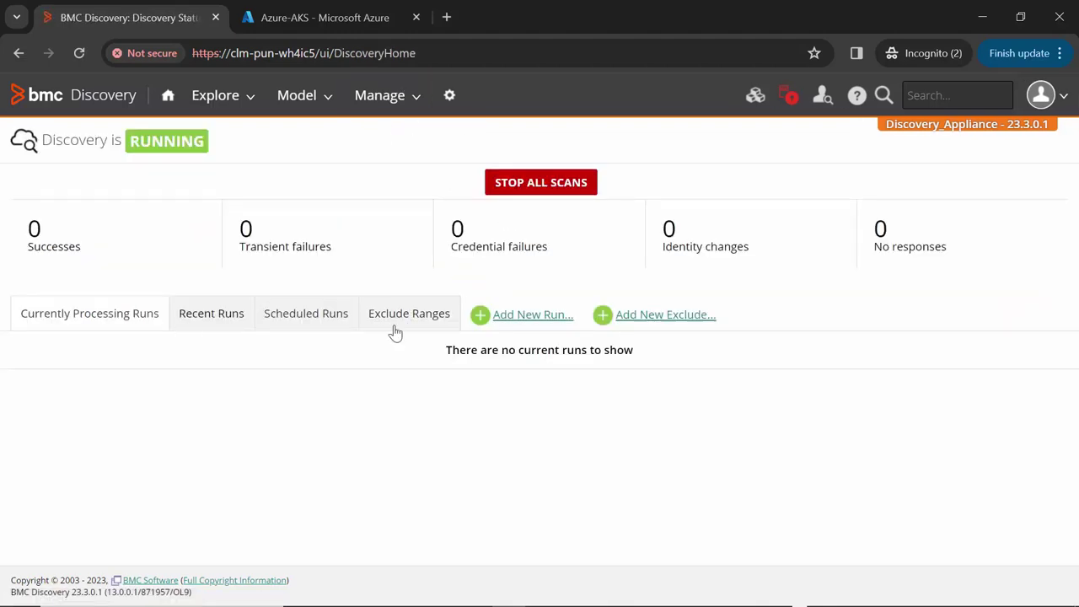
Step: Launch snapshot Cloud run AzureDiscovery using Microsoft Azure, the Azure credential and Azure Public domain
{"action": "left_click", "coordinate": [522, 318]}
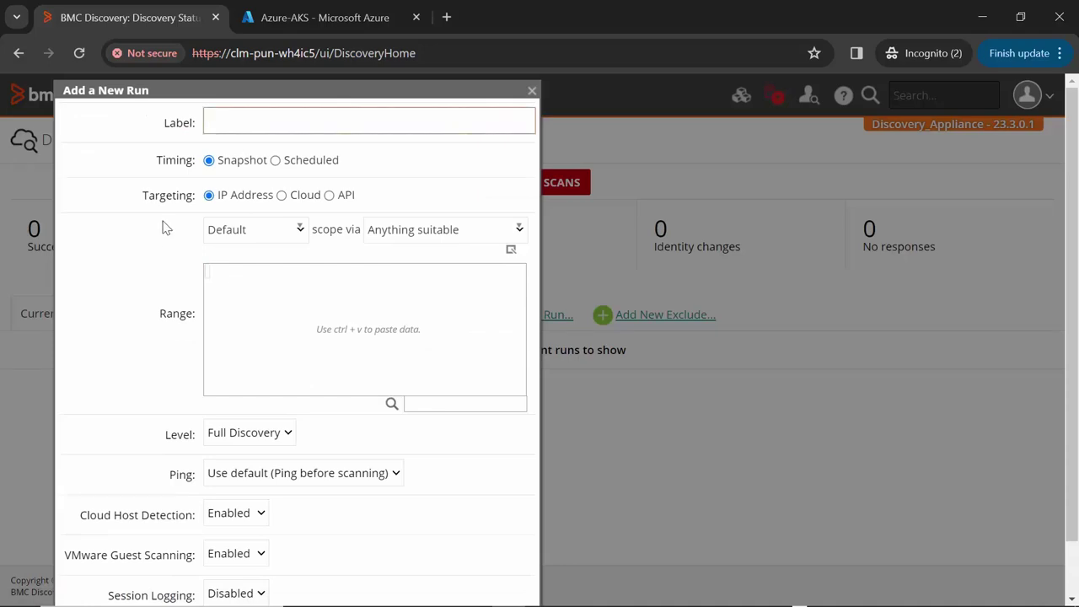
{"action": "type", "text": "AzureDiscovery"}
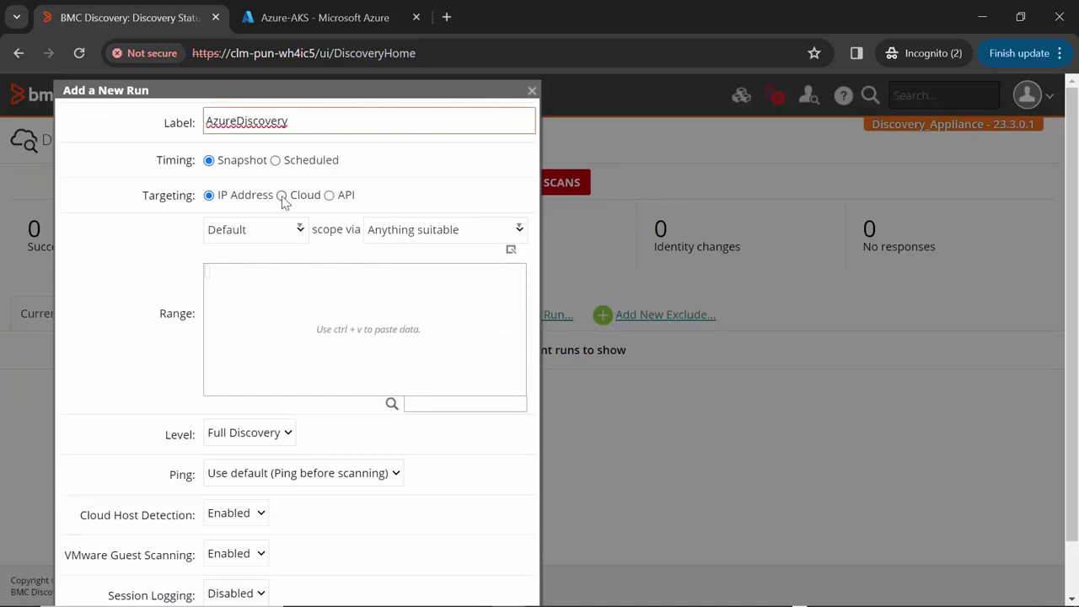
{"action": "left_click", "coordinate": [282, 196]}
{"action": "left_click", "coordinate": [264, 236]}
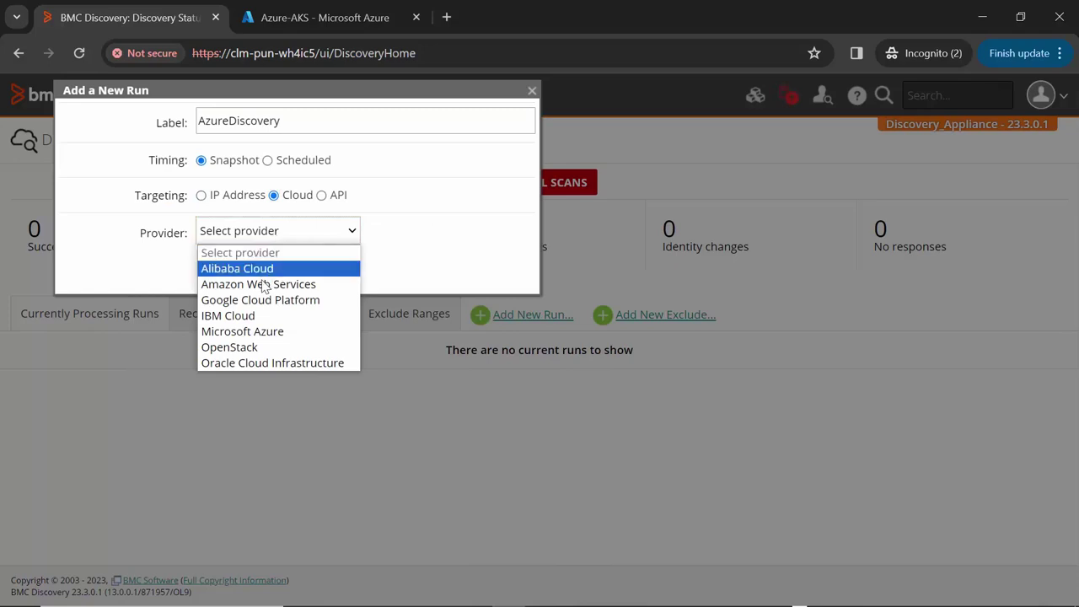
{"action": "left_click", "coordinate": [259, 333]}
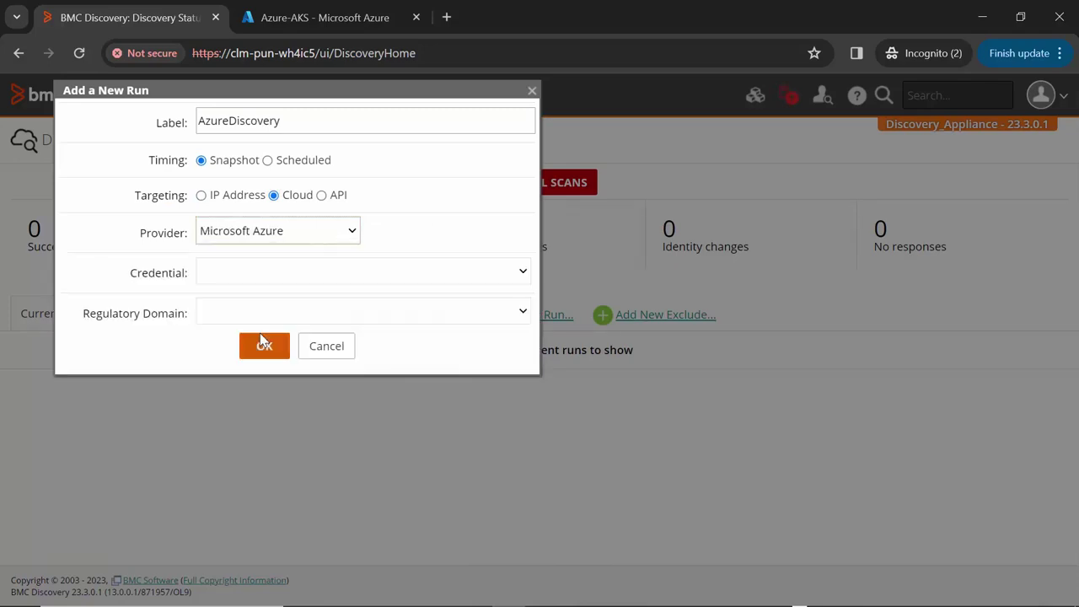
{"action": "left_click", "coordinate": [272, 275]}
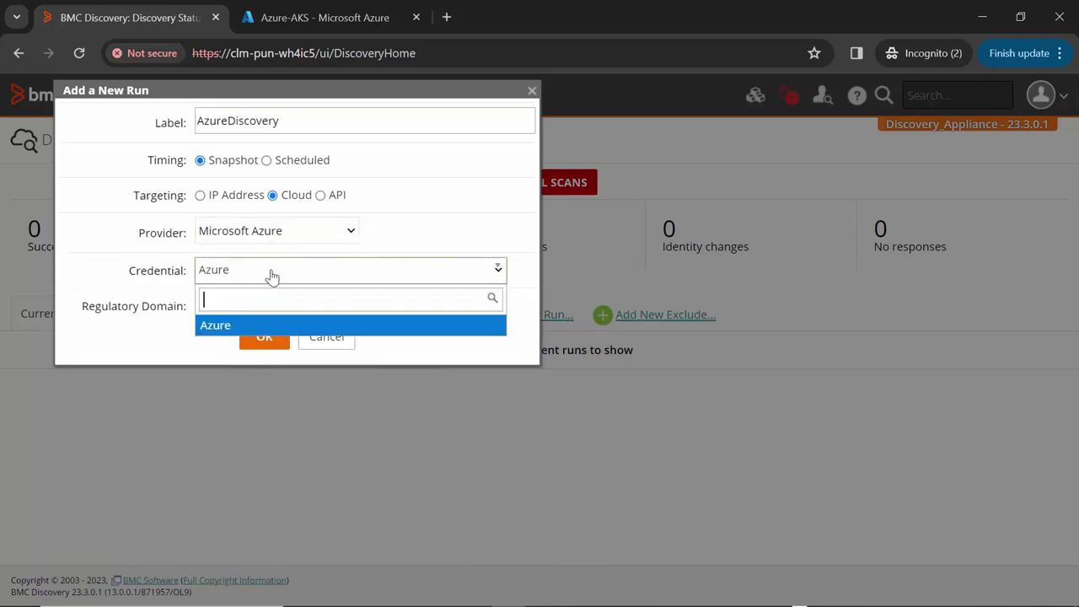
{"action": "left_click", "coordinate": [222, 327]}
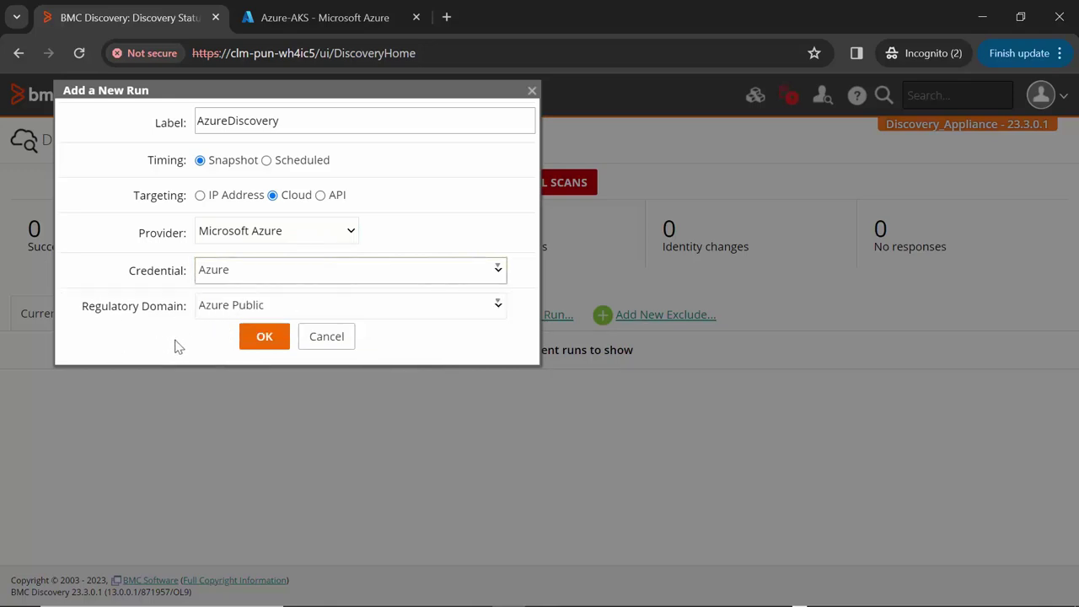
{"action": "left_click", "coordinate": [264, 337]}
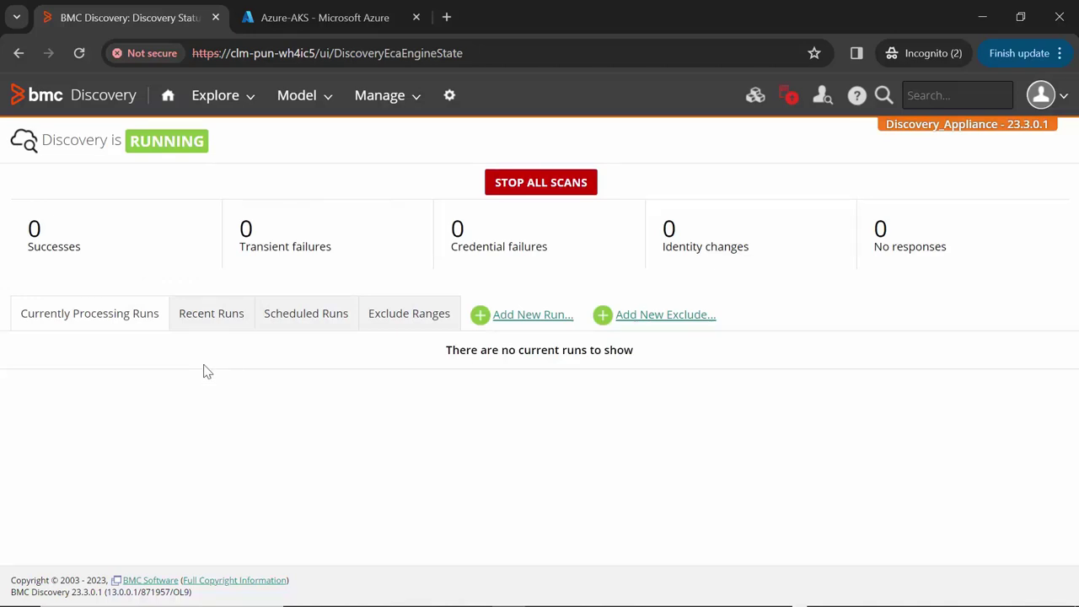
Step: Follow AzureDiscovery's successful Azure subscription access to Azure Kubernetes Service and open cluster Azure-AKS (1.27, East US)
{"action": "left_click", "coordinate": [194, 314]}
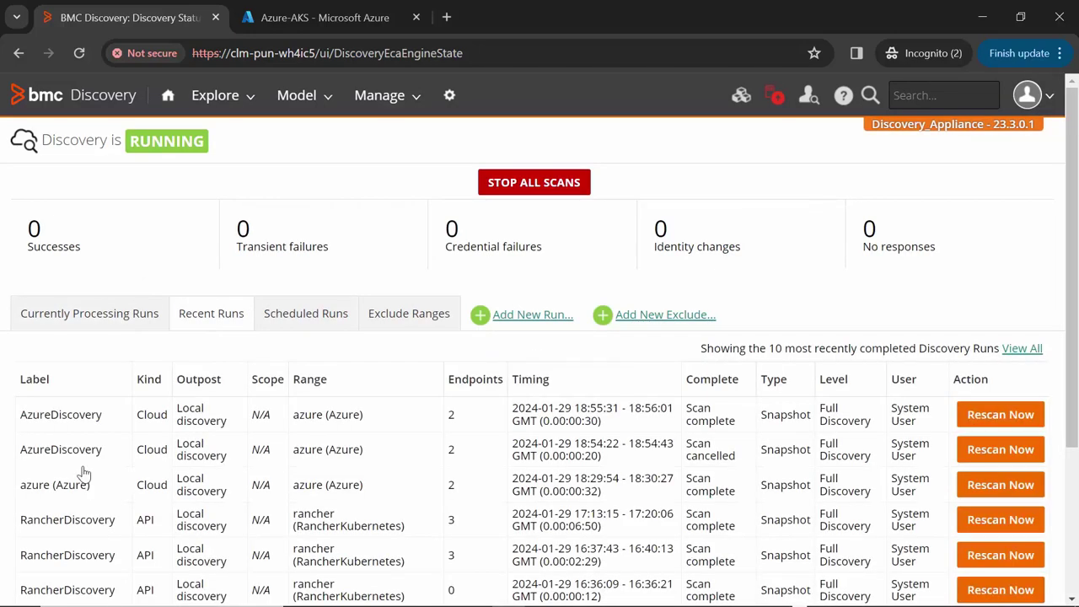
{"action": "left_click", "coordinate": [69, 421]}
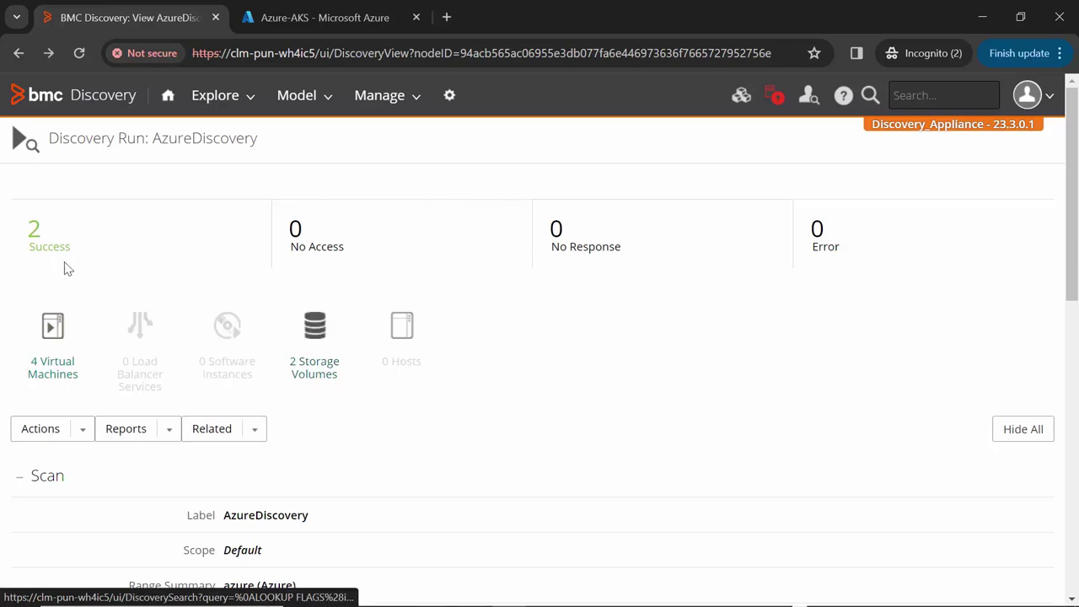
{"action": "left_click", "coordinate": [36, 249]}
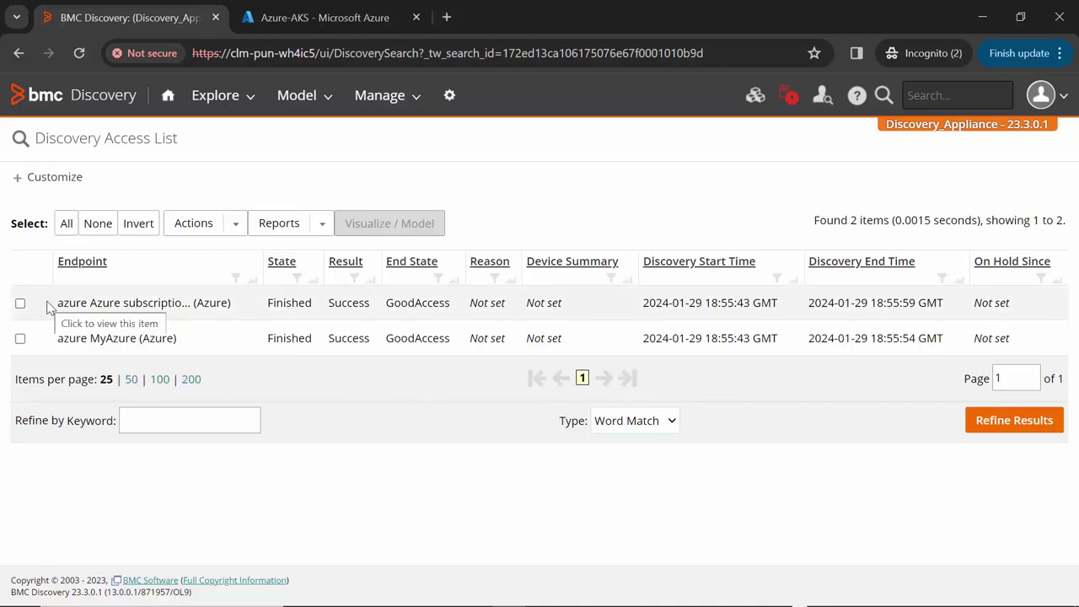
{"action": "left_click", "coordinate": [137, 310]}
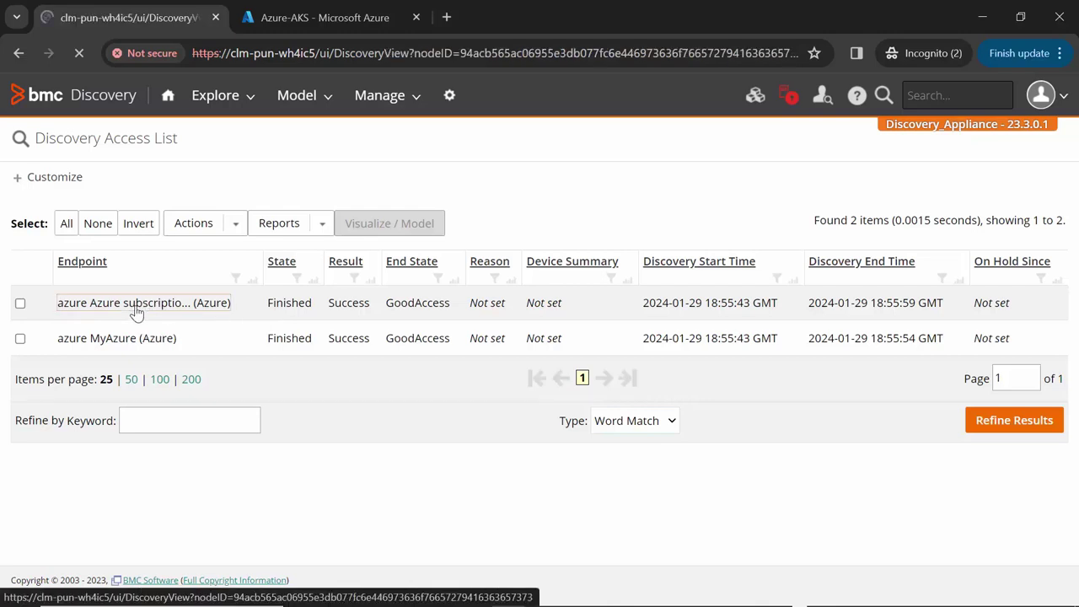
{"action": "scroll", "coordinate": [219, 379], "scroll_direction": "down", "scroll_amount": 2}
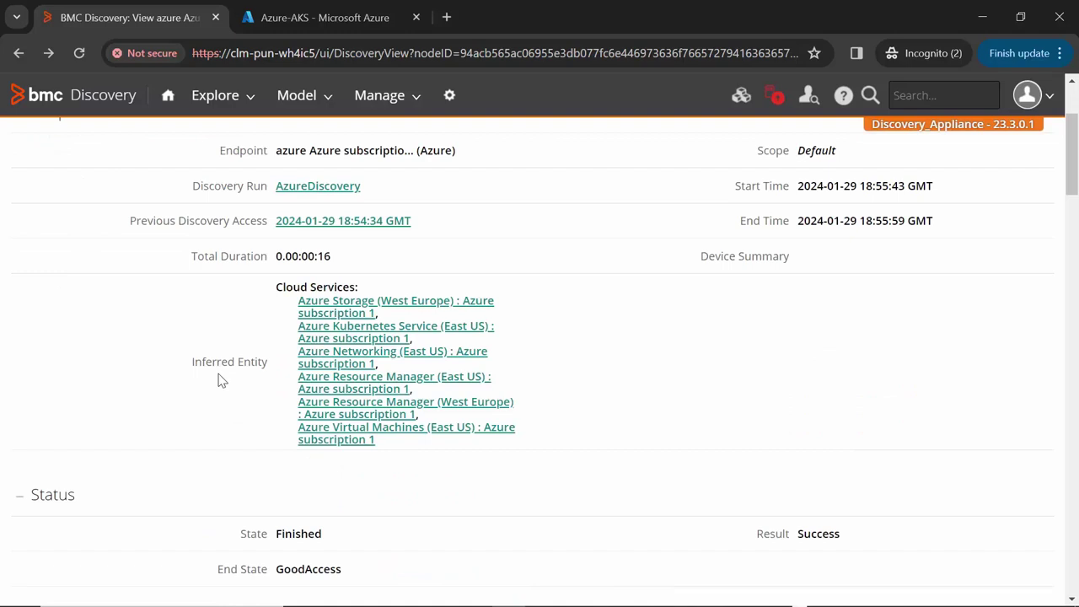
{"action": "left_click", "coordinate": [330, 337]}
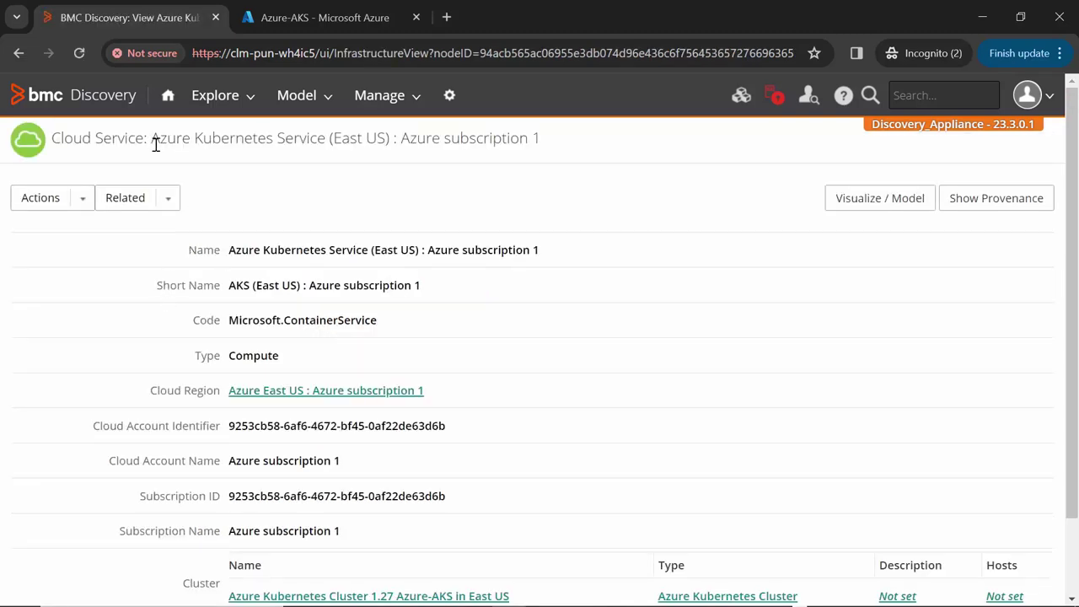
{"action": "scroll", "coordinate": [165, 347], "scroll_direction": "down", "scroll_amount": 2}
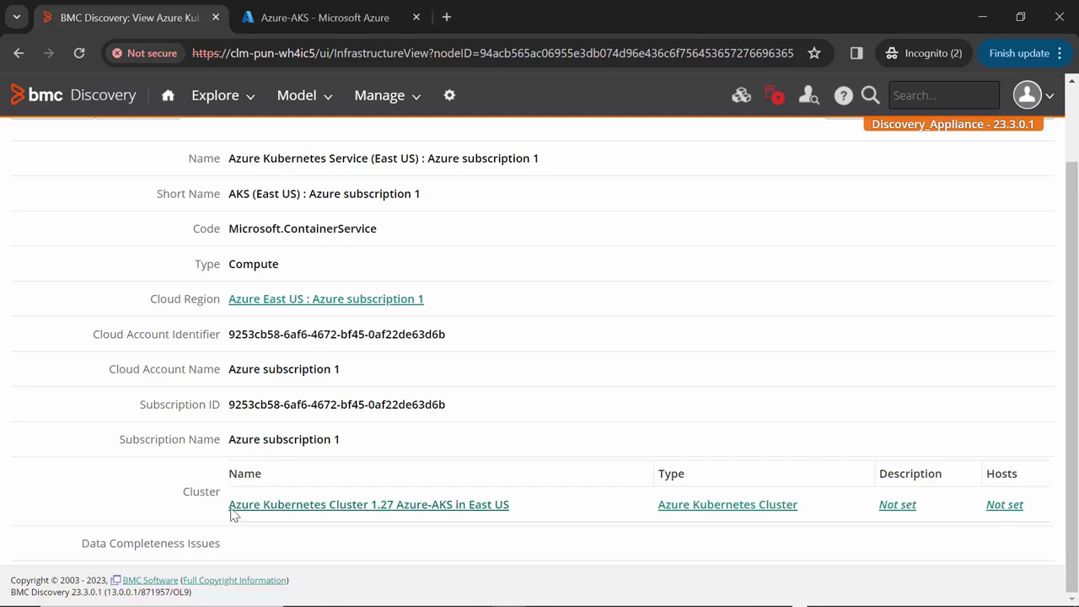
{"action": "left_click", "coordinate": [302, 509]}
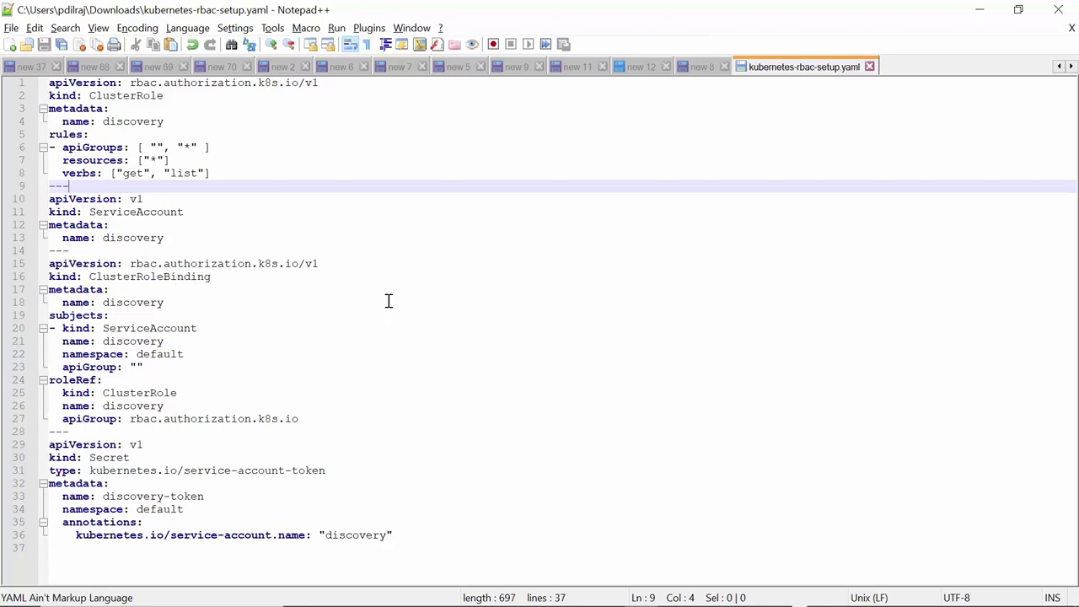
Step: Leave the kubernetes-rbac-setup.yaml manifest and return to the Azure portal home page
{"action": "key", "text": "alt+Tab"}
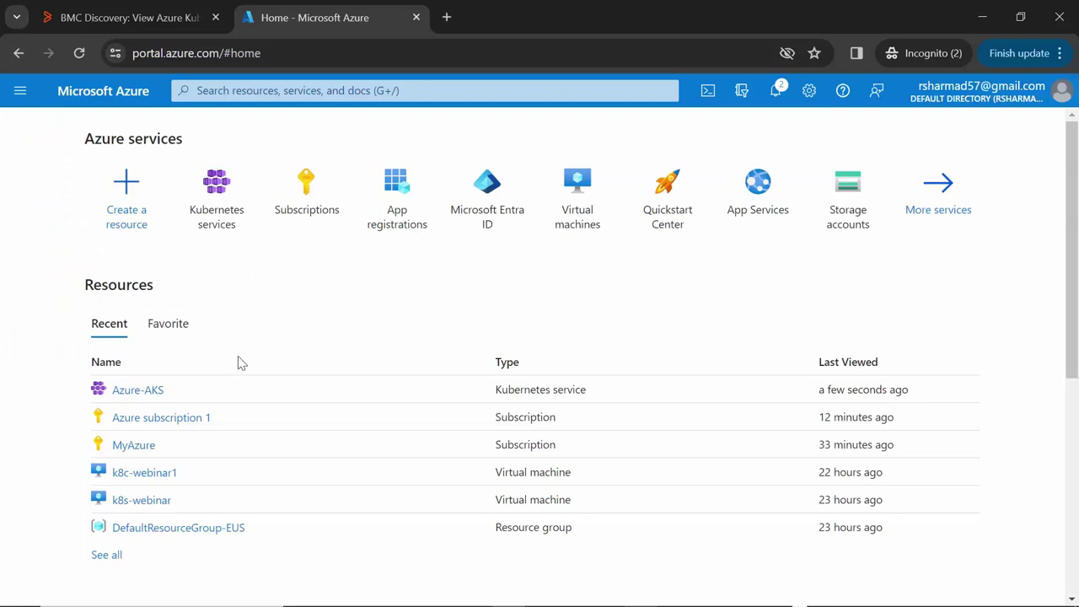
Step: Open a Bash Cloud Shell from the Azure-AKS Connect pane
{"action": "left_click", "coordinate": [134, 398]}
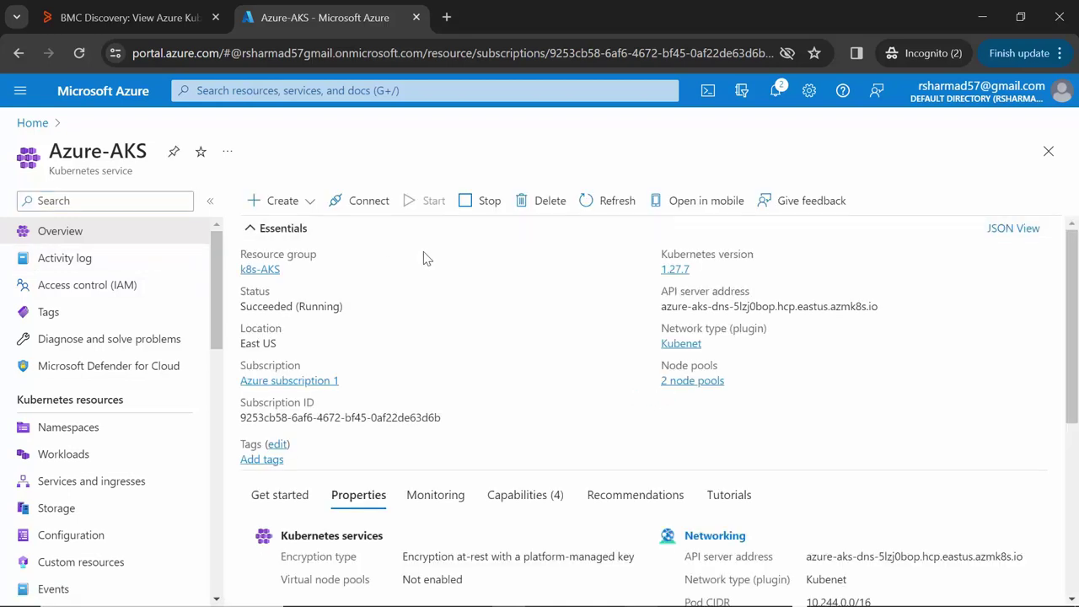
{"action": "left_click", "coordinate": [364, 205]}
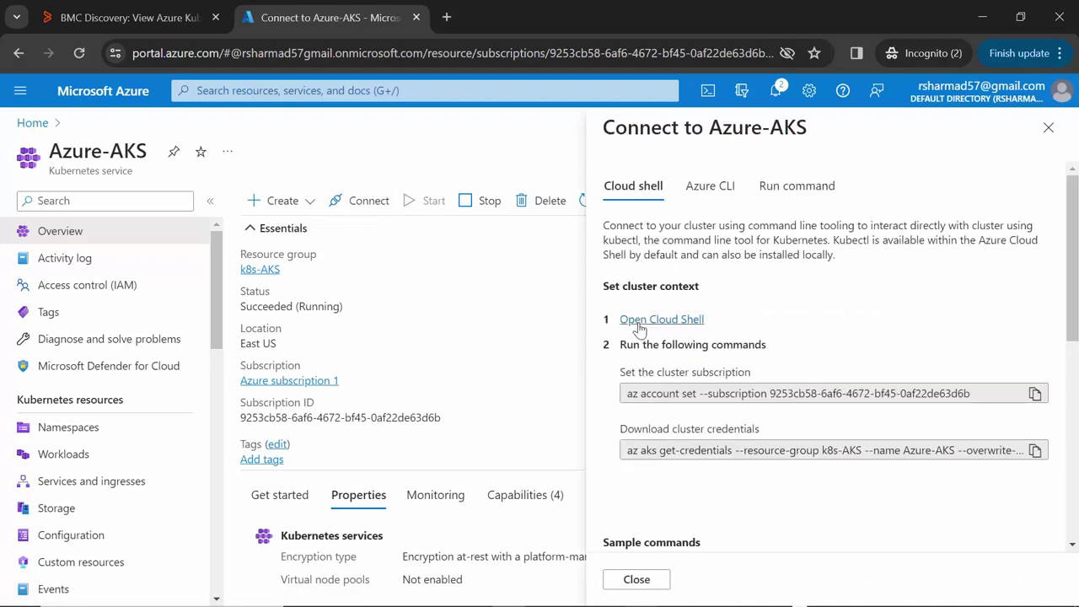
{"action": "left_click", "coordinate": [638, 326]}
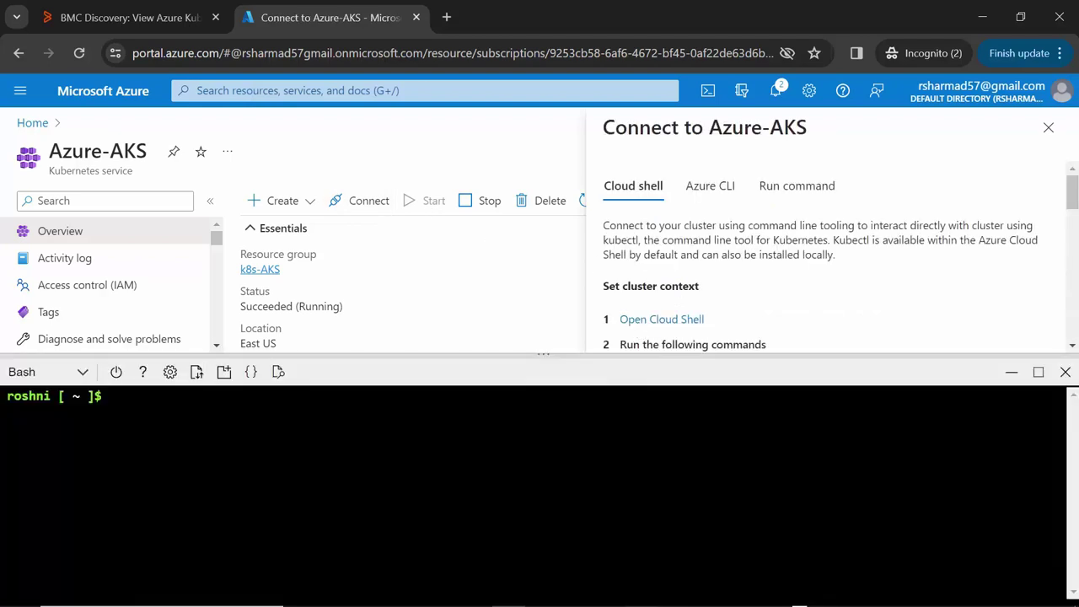
Step: Upload kubernetes-rbac-setup.yaml into the Cloud Shell home directory /home/roshni
{"action": "left_click", "coordinate": [198, 376]}
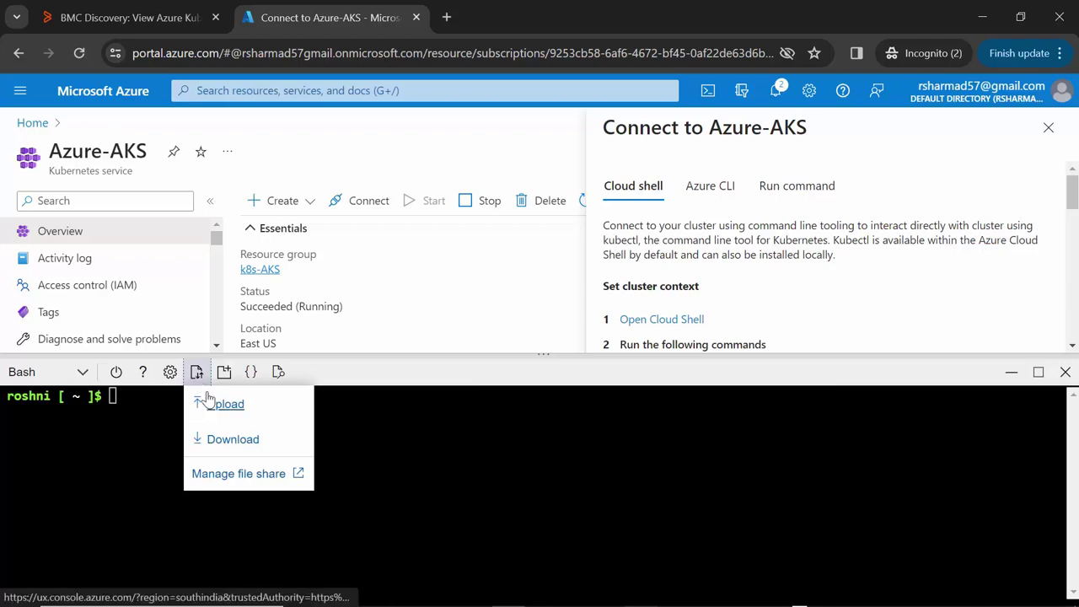
{"action": "left_click", "coordinate": [221, 405]}
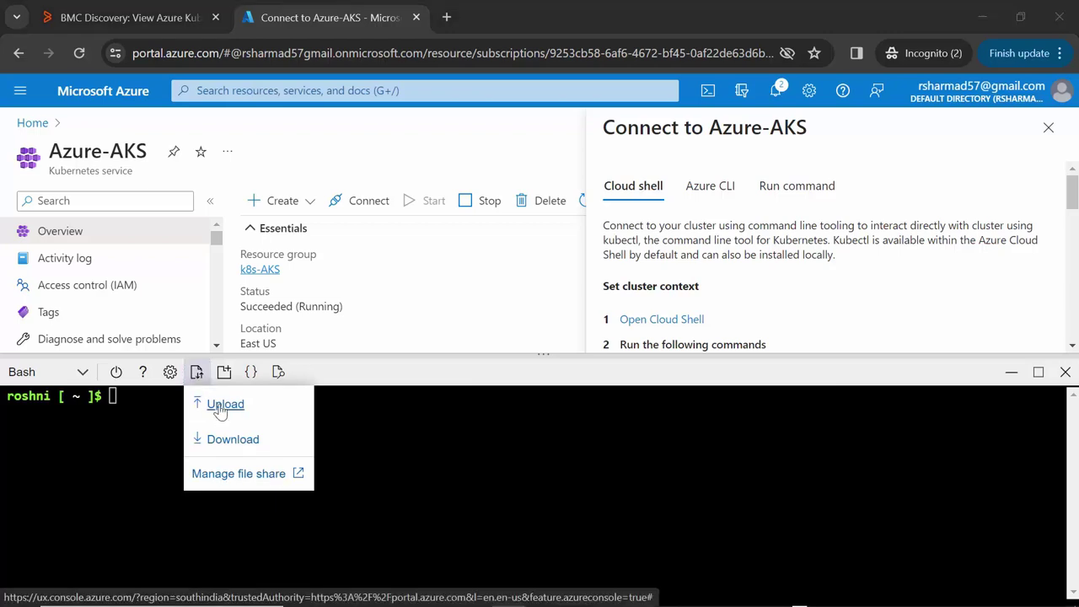
{"action": "double_click", "coordinate": [253, 200]}
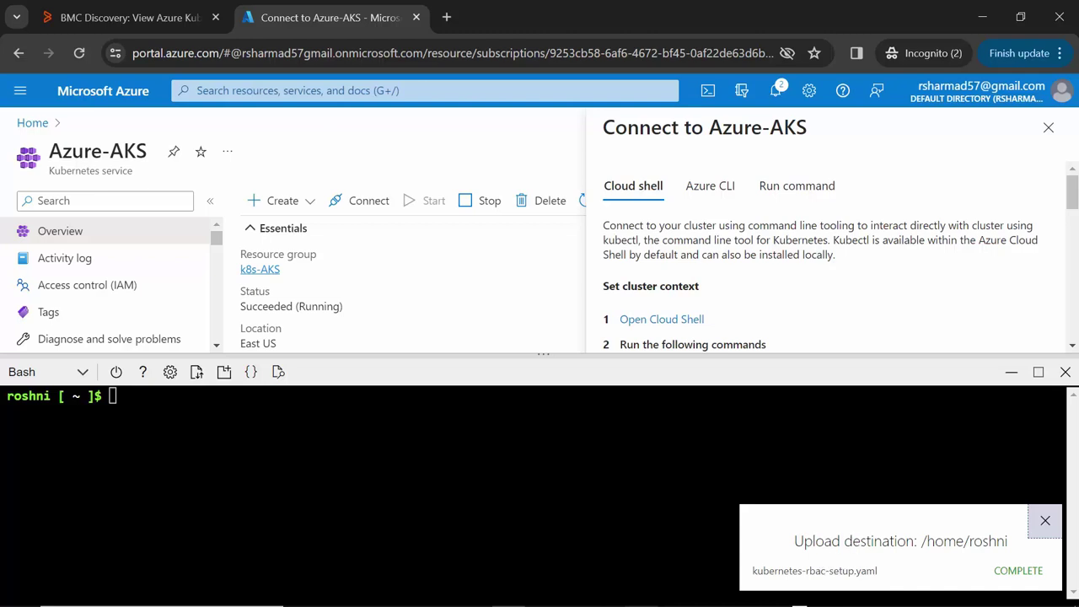
{"action": "left_click", "coordinate": [1044, 520]}
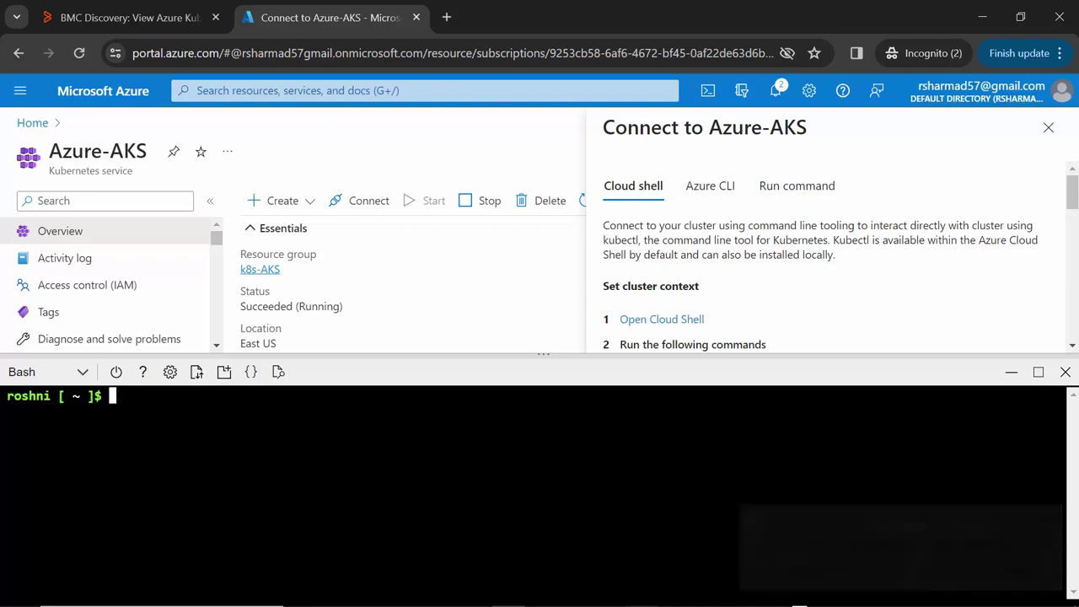
Step: Print discovery.yaml and kubernetes-rbac-setup.yaml in Cloud Shell to review the RBAC manifest
{"action": "type", "text": "cat discovery.yaml"}
{"action": "key", "text": "Return"}
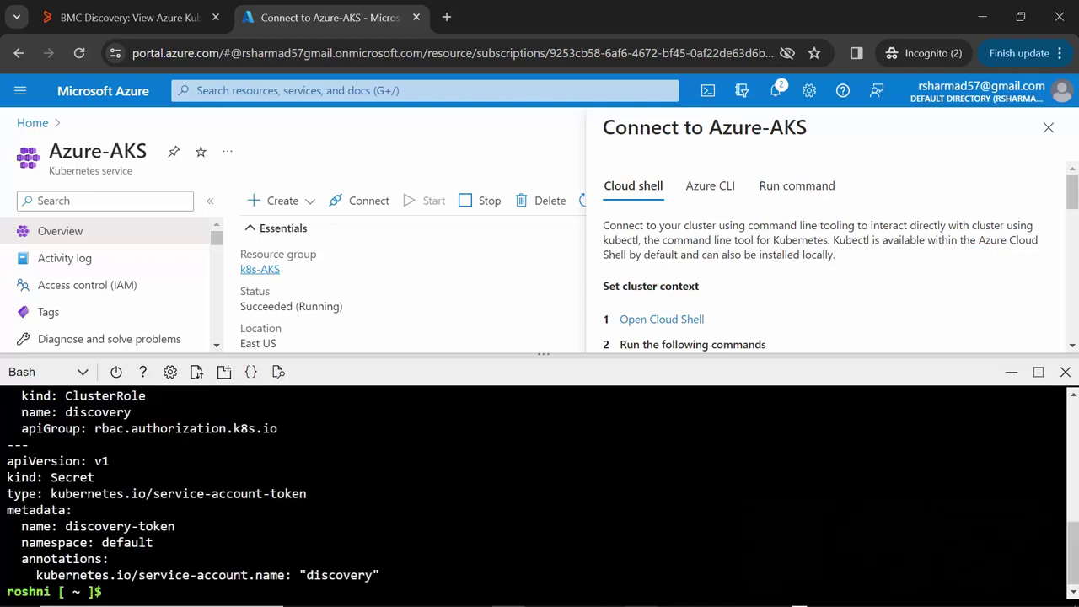
{"action": "type", "text": "cat kubernetes-rbac-setup.yaml"}
{"action": "key", "text": "Return"}
{"action": "scroll", "coordinate": [540, 489], "scroll_direction": "up", "scroll_amount": 8}
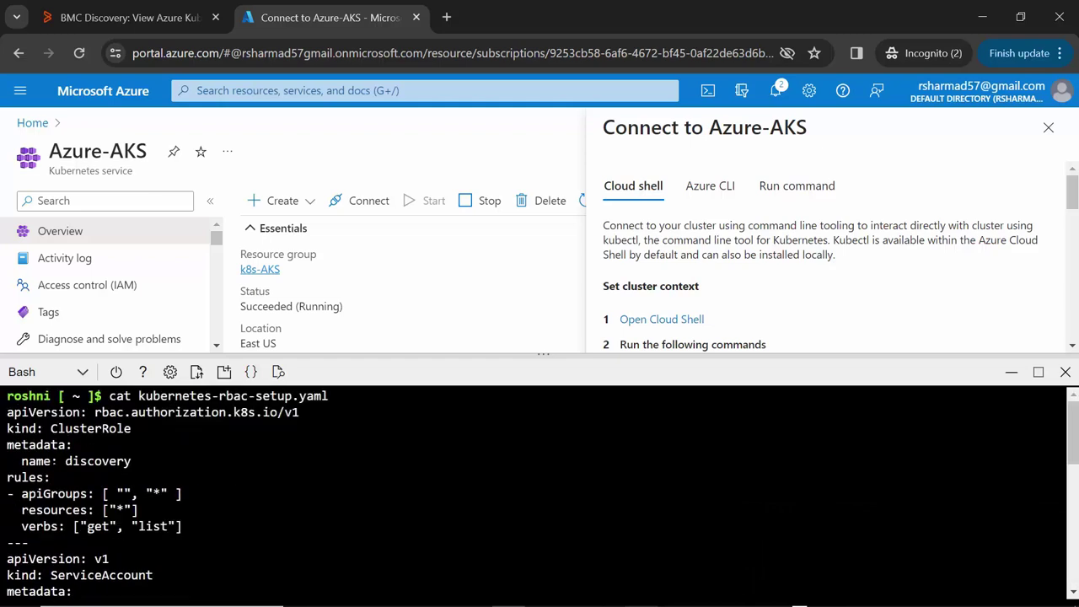
{"action": "scroll", "coordinate": [539, 489], "scroll_direction": "down", "scroll_amount": 2}
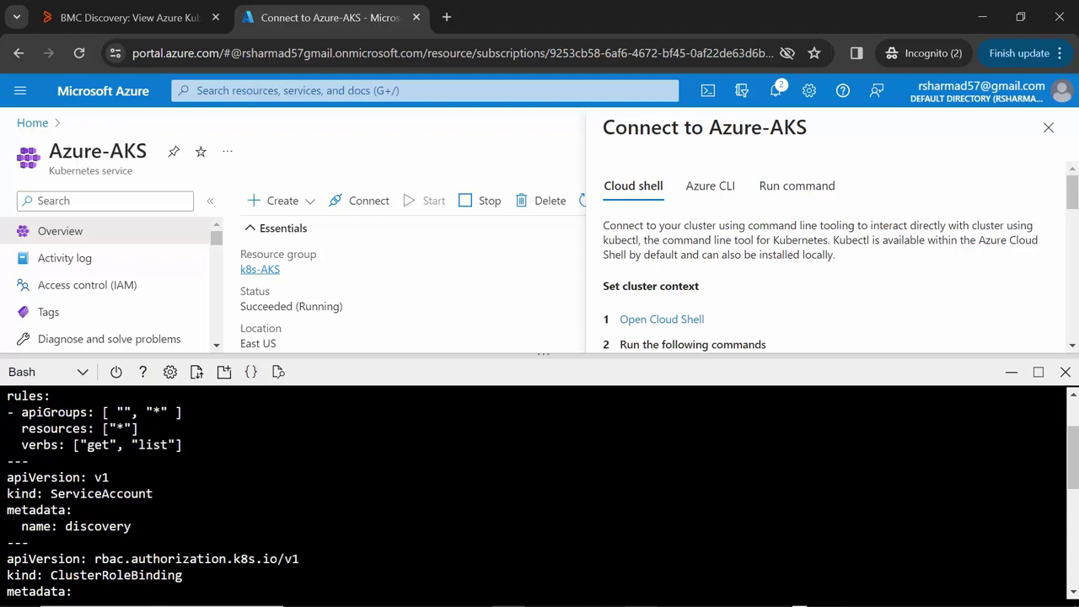
{"action": "scroll", "coordinate": [539, 489], "scroll_direction": "down", "scroll_amount": 2}
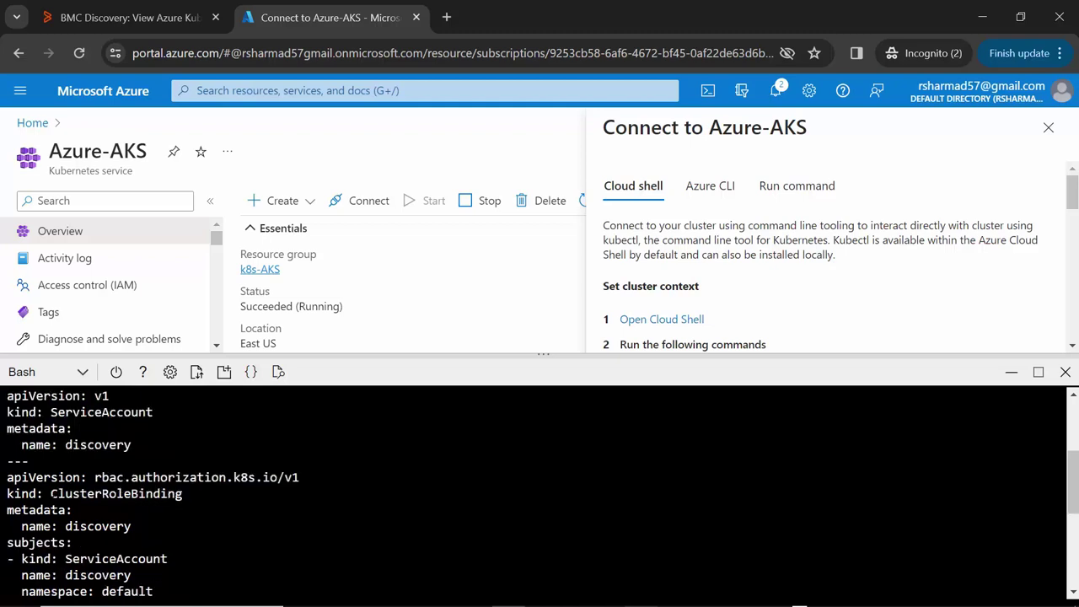
{"action": "scroll", "coordinate": [539, 488], "scroll_direction": "down", "scroll_amount": 4}
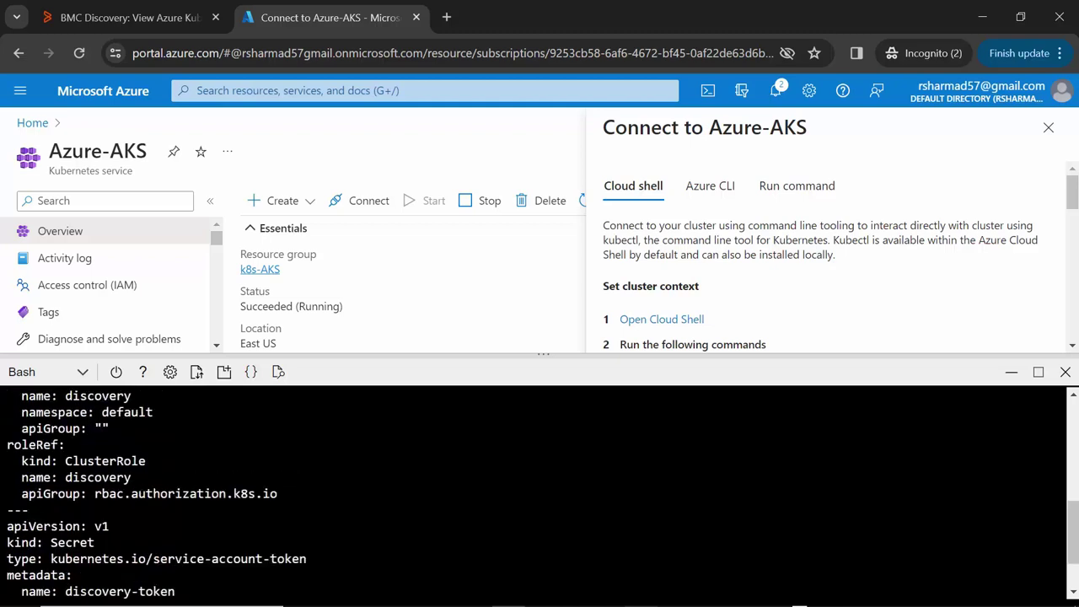
{"action": "scroll", "coordinate": [83, 544], "scroll_direction": "down", "scroll_amount": 2}
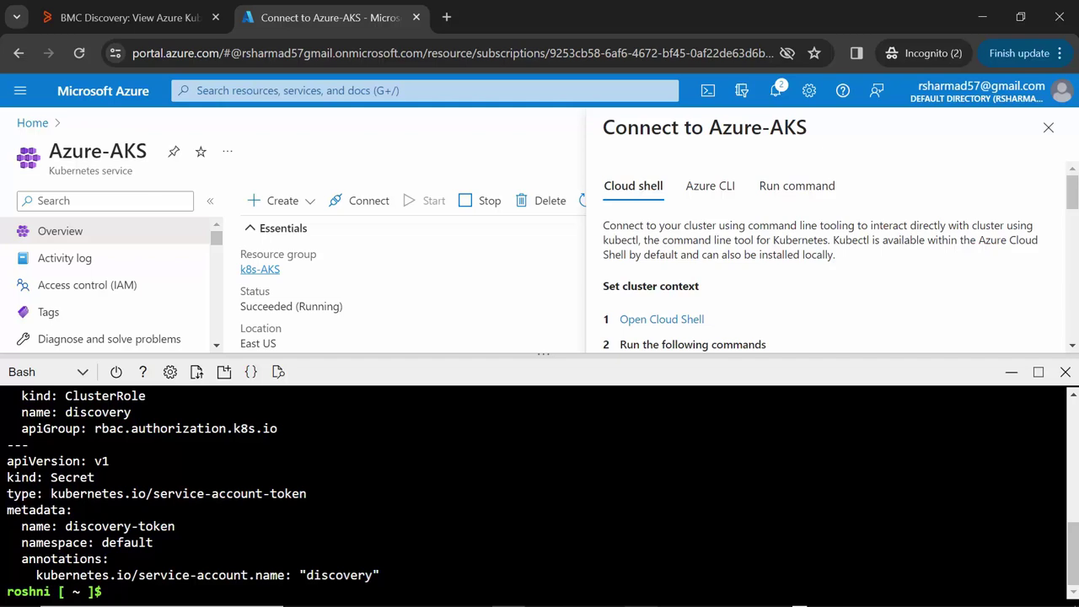
Step: Run 'kubectl apply -f kubernetes-rbac-setup.yaml' and check the created clusterrolebinding and other resources
{"action": "key", "text": "Return"}
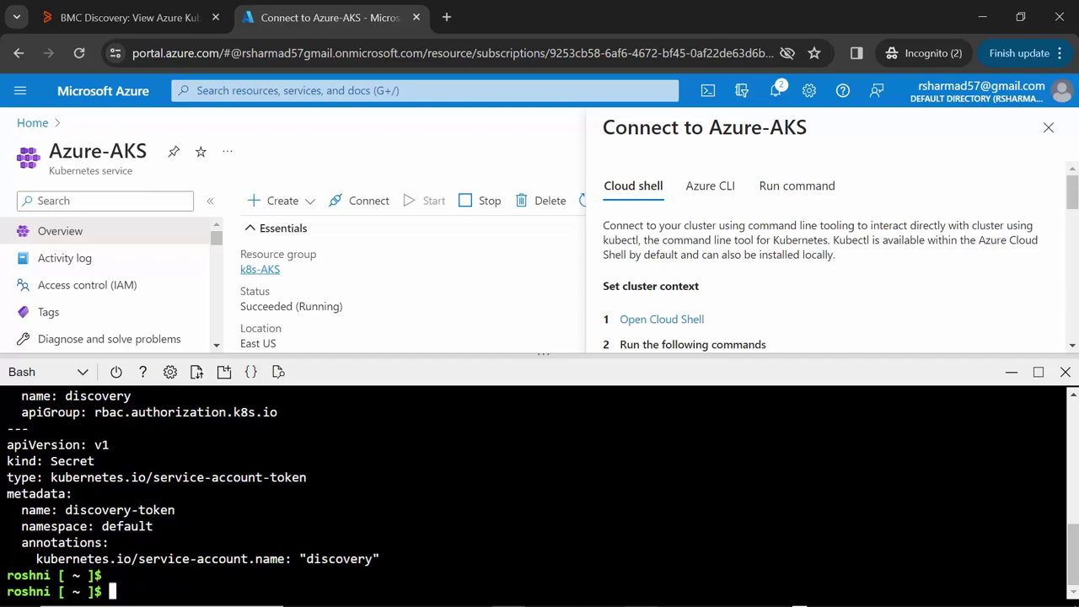
{"action": "type", "text": "kubectl apply -f "}
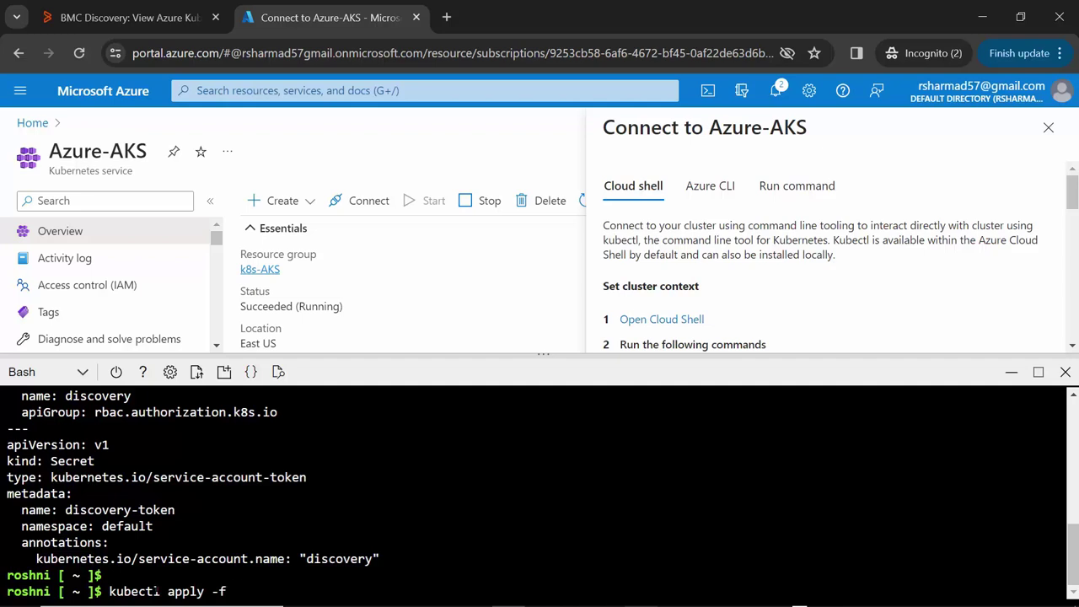
{"action": "type", "text": "kubernetes-rbac-setup.yaml"}
{"action": "key", "text": "Return"}
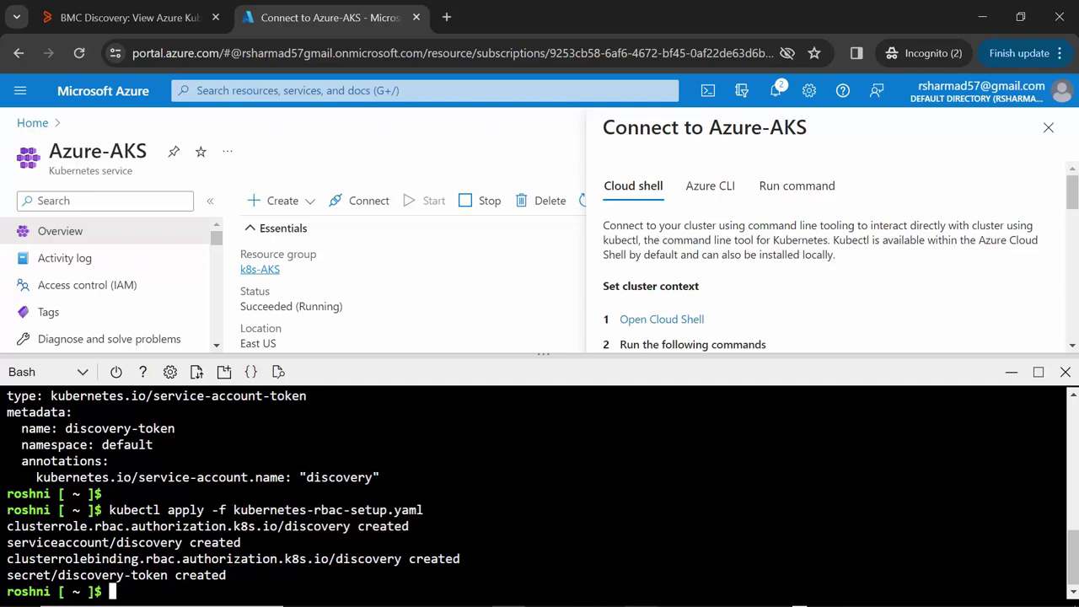
{"action": "left_click_drag", "start_coordinate": [22, 559], "coordinate": [138, 558]}
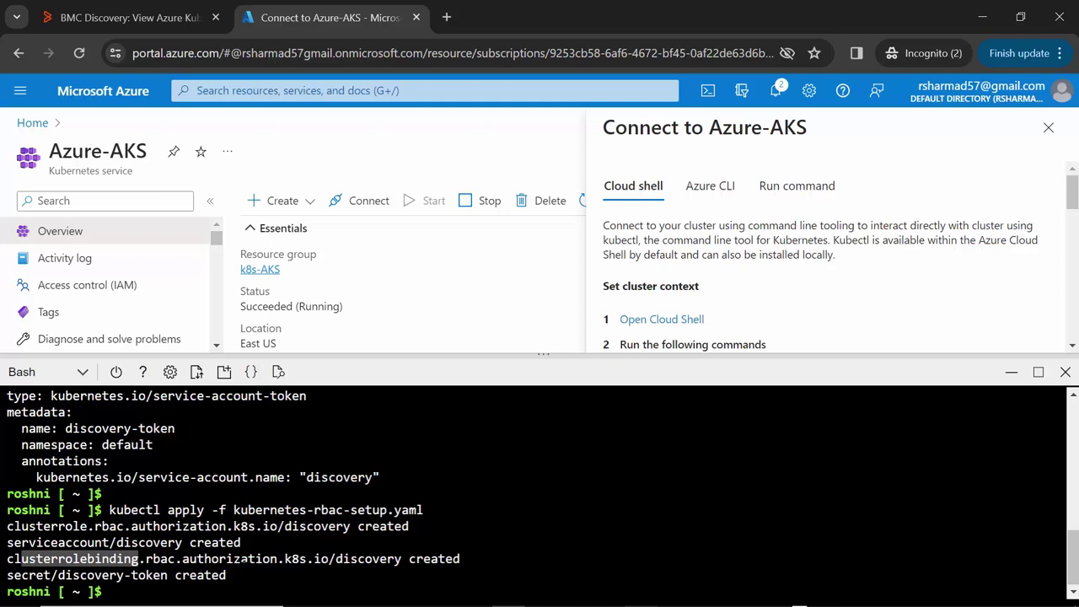
{"action": "left_click", "coordinate": [242, 558]}
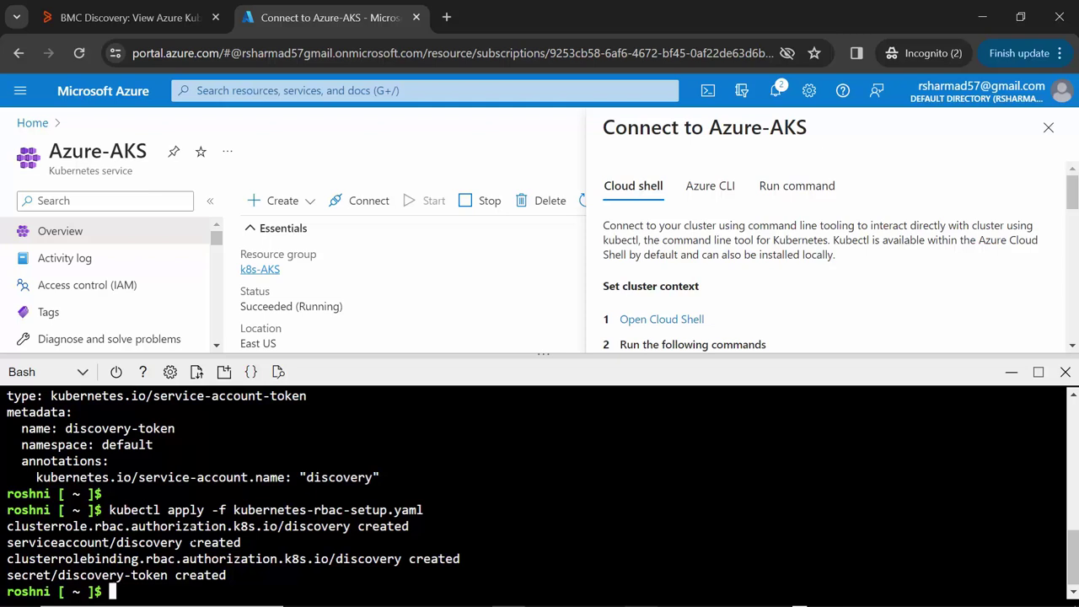
Step: List the secrets and reveal the discovery-token secret's token with kubectl describe
{"action": "type", "text": "kubectl "}
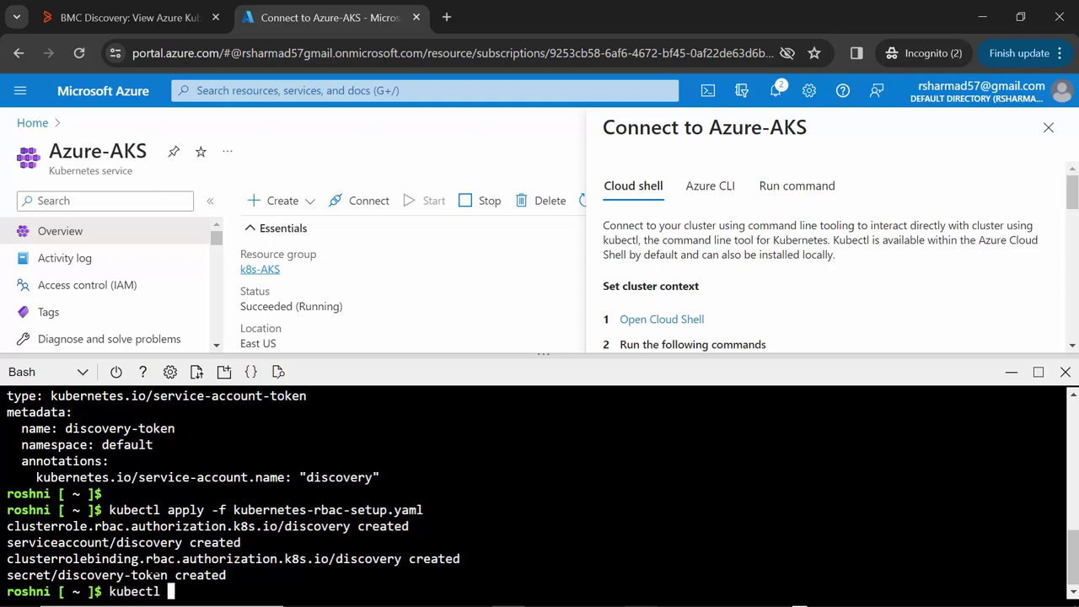
{"action": "type", "text": "get secret"}
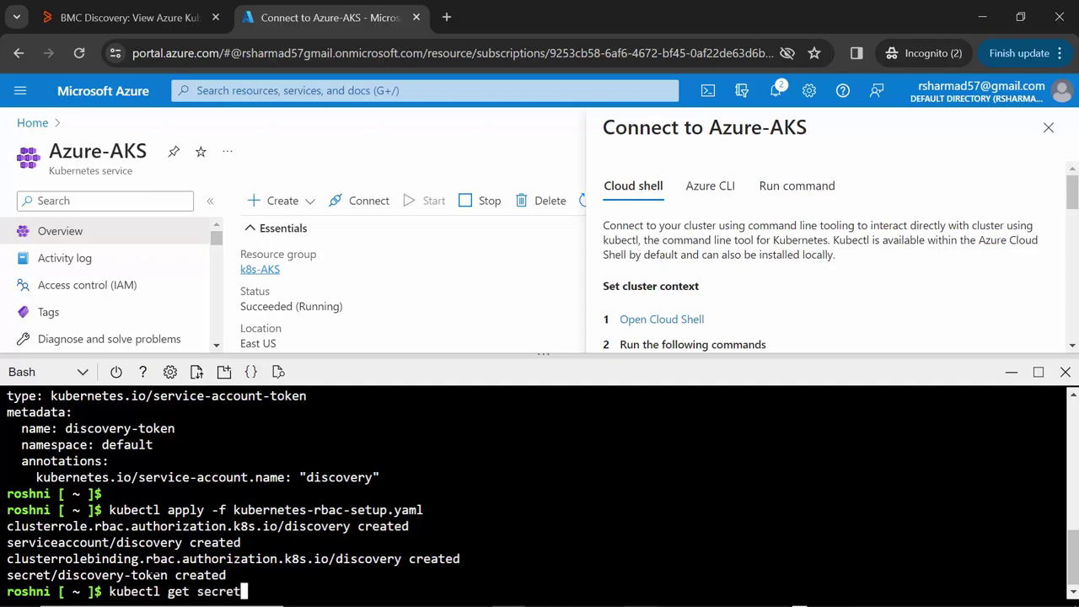
{"action": "key", "text": "Return"}
{"action": "type", "text": "ku"}
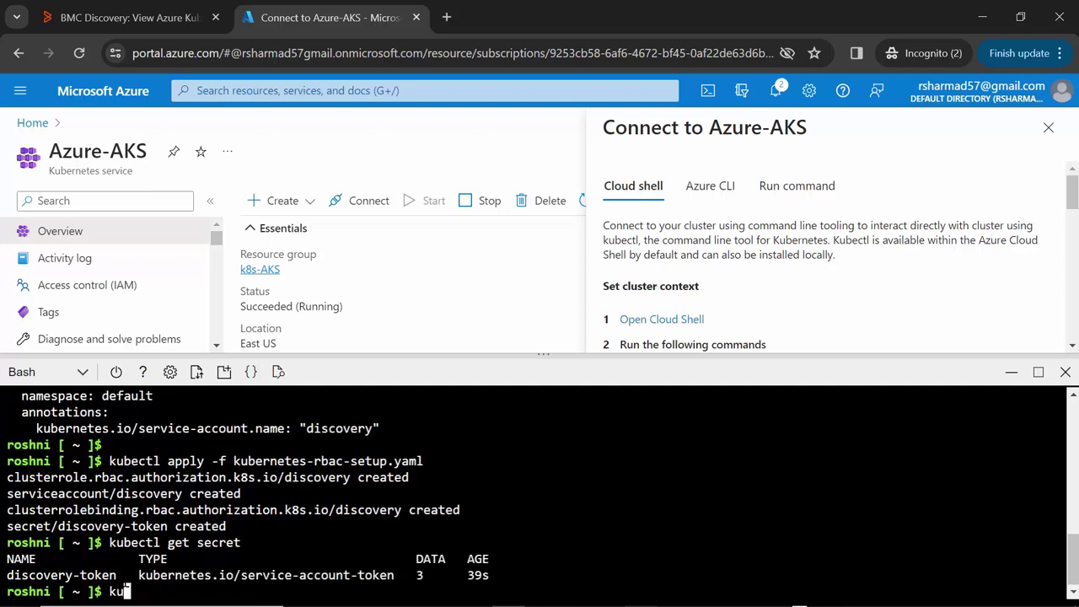
{"action": "type", "text": "bectl descr"}
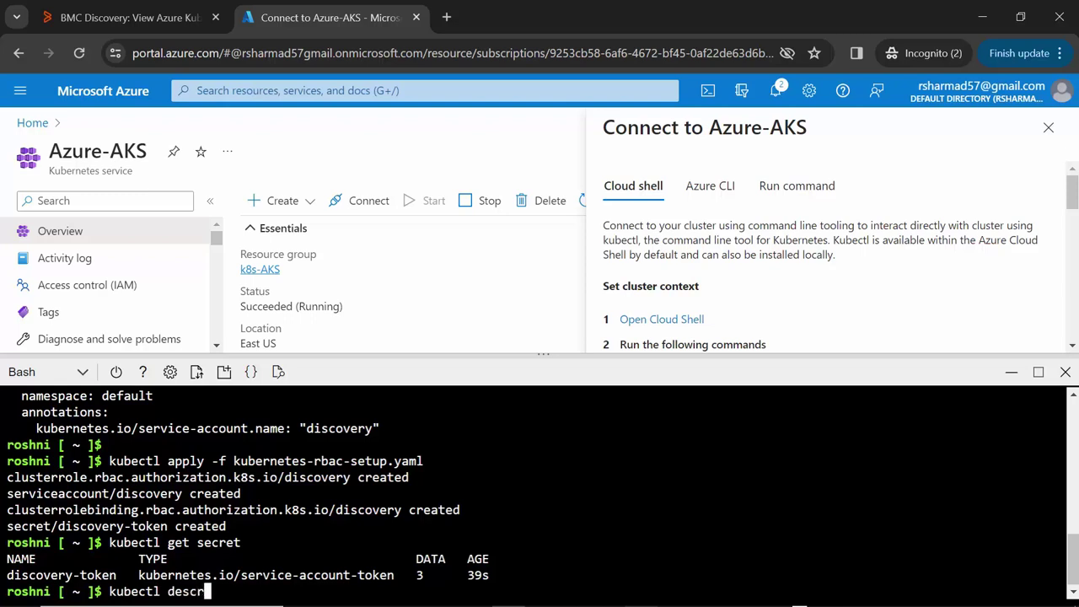
{"action": "type", "text": "ibe secret discovery"}
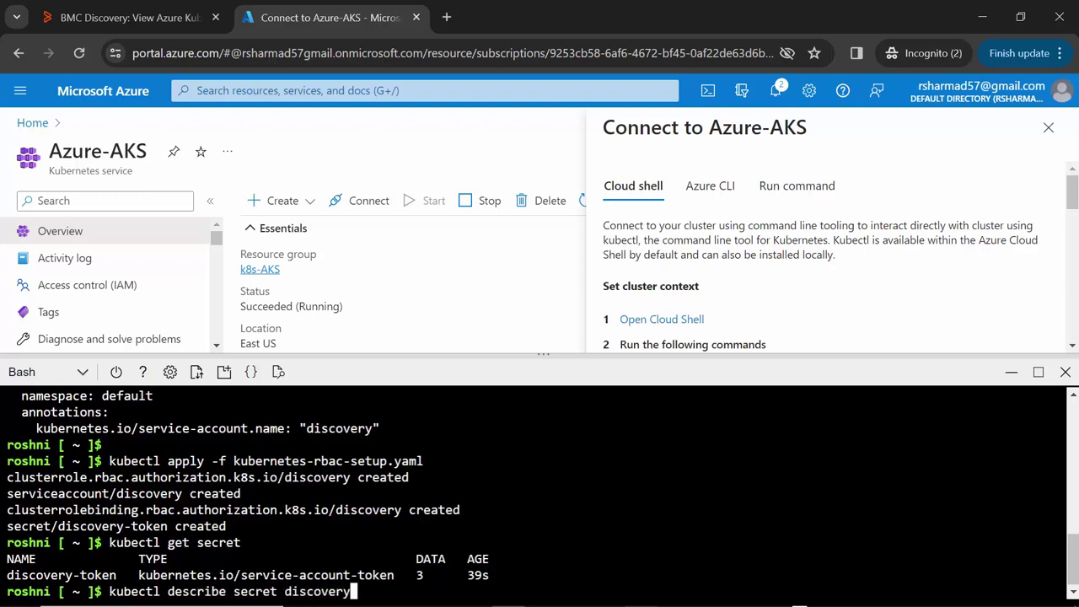
{"action": "type", "text": "-token"}
{"action": "key", "text": "Return"}
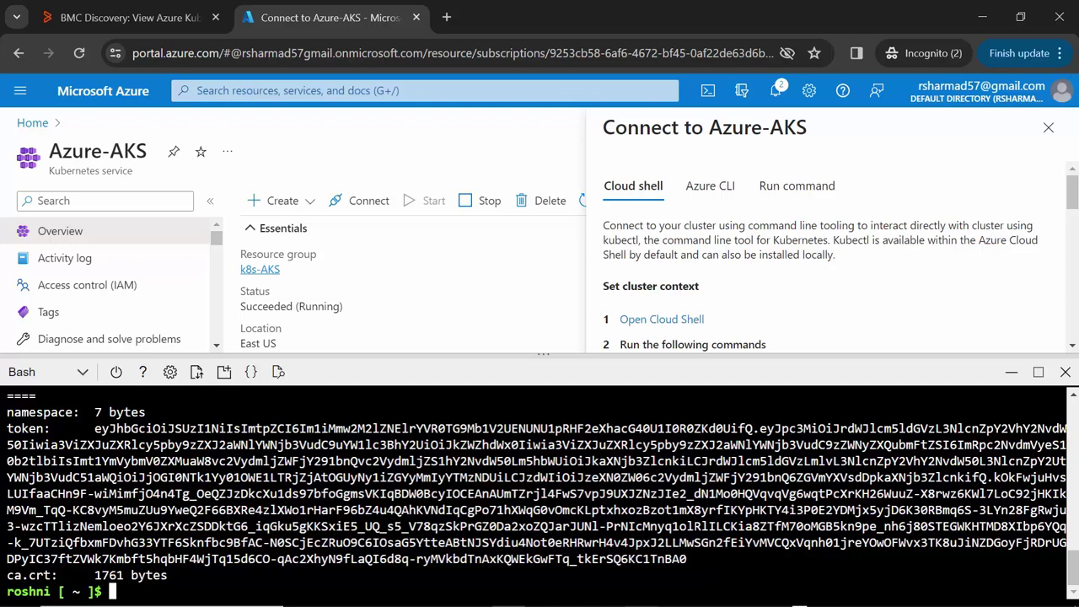
Step: Show kubectl cluster-info and copy the control plane URL
{"action": "type", "text": "kubectl clus"}
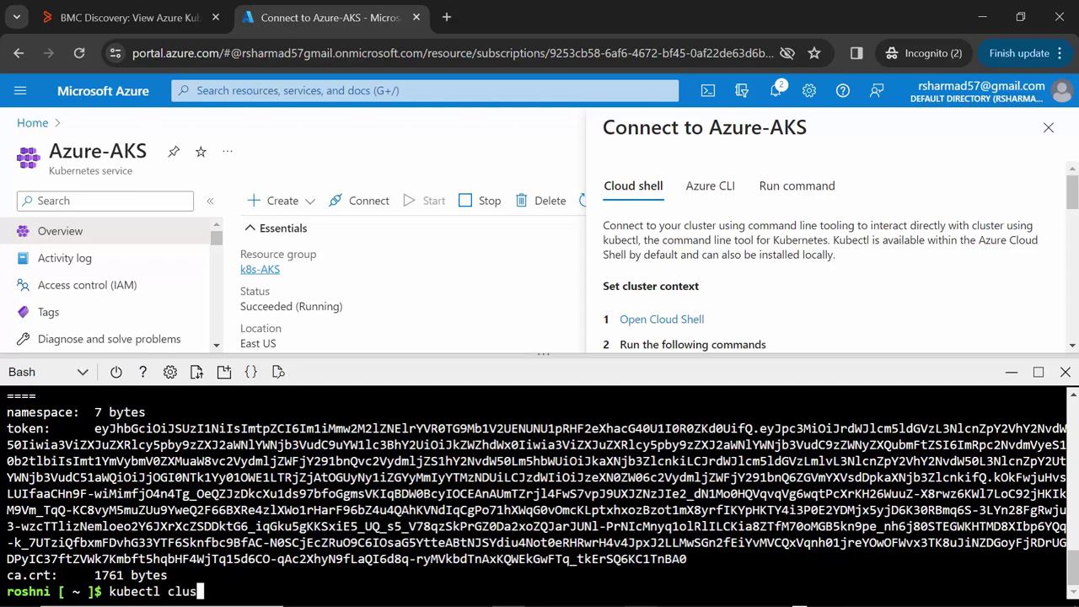
{"action": "type", "text": "ter-info"}
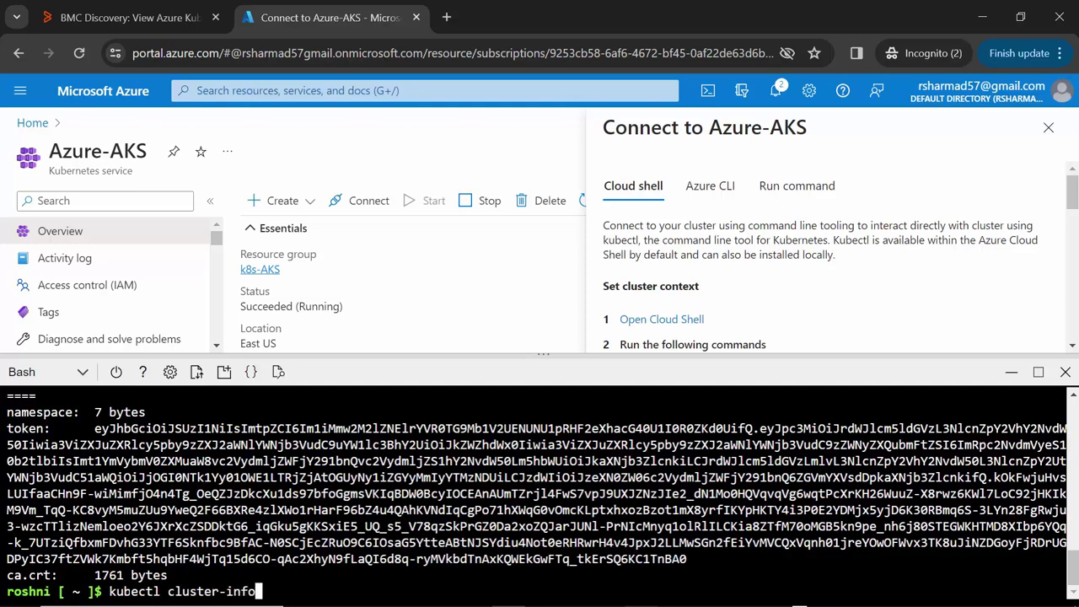
{"action": "key", "text": "Return"}
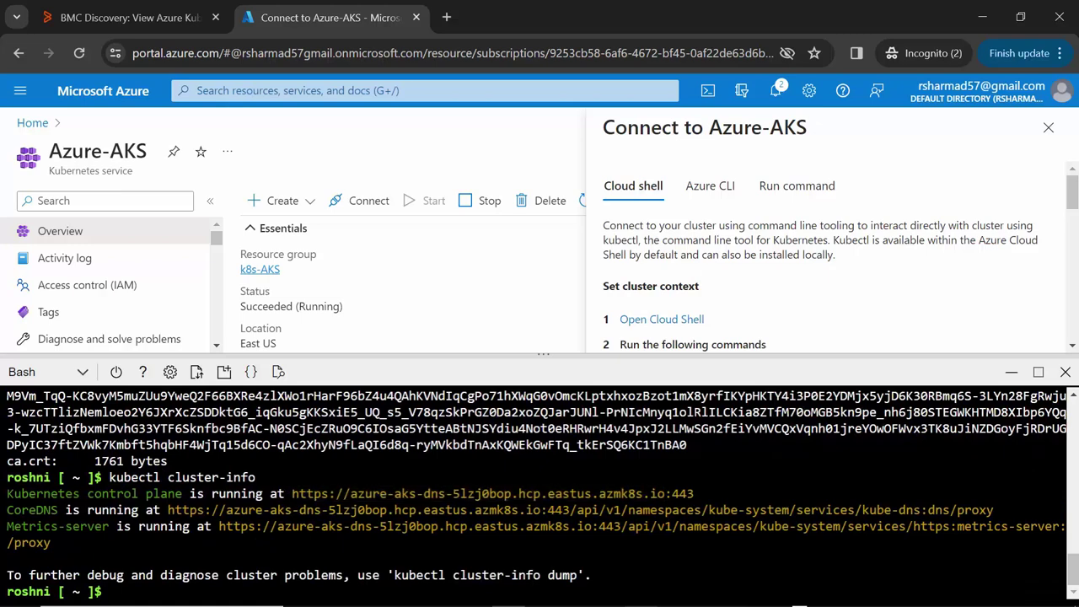
{"action": "double_click", "coordinate": [542, 502]}
{"action": "key", "text": "ctrl+c"}
Step: Start a new Kubernetes/OpenShift credential from BMC Discovery's Credentials page
{"action": "left_click", "coordinate": [159, 8]}
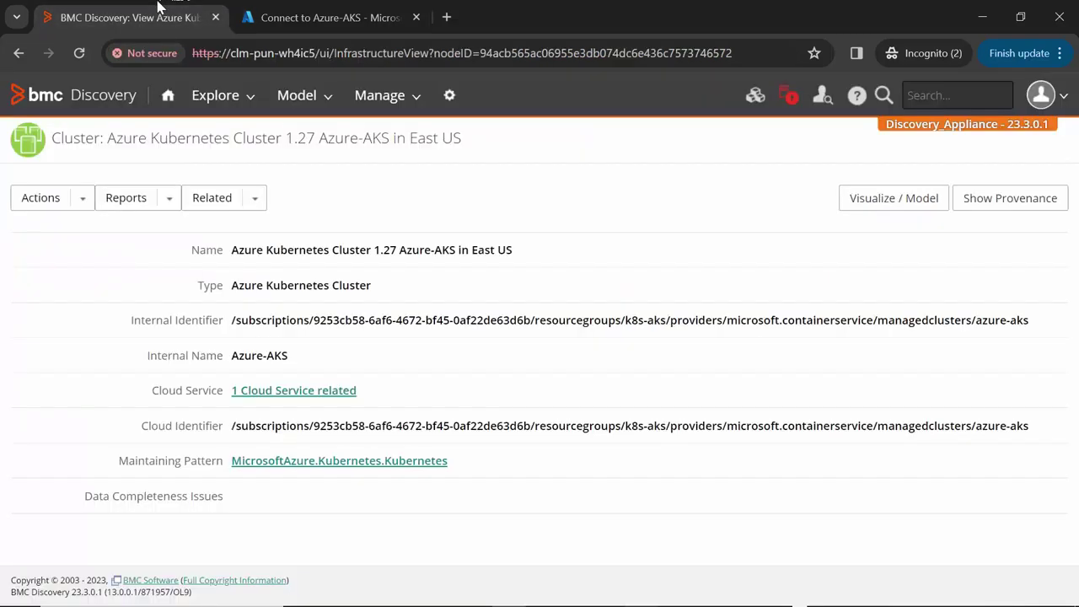
{"action": "left_click", "coordinate": [403, 101]}
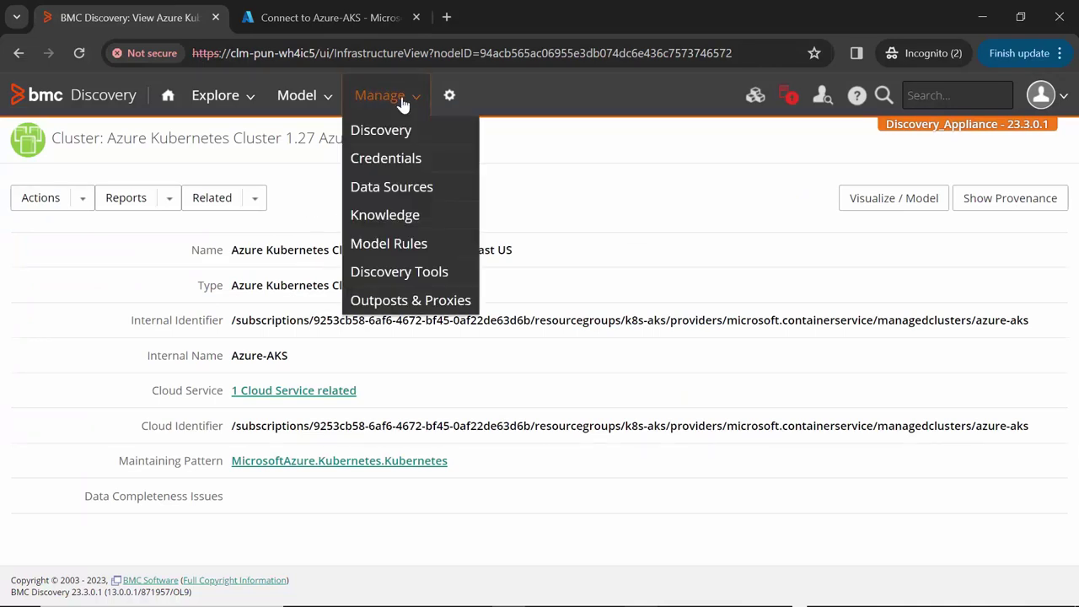
{"action": "left_click", "coordinate": [400, 168]}
{"action": "left_click", "coordinate": [1037, 258]}
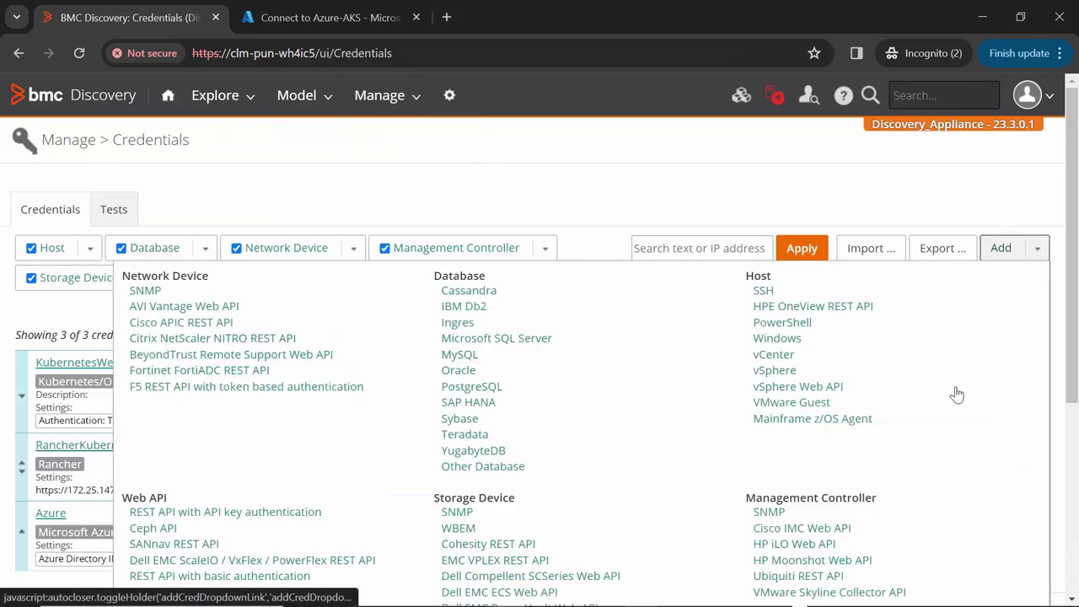
{"action": "scroll", "coordinate": [510, 453], "scroll_direction": "down", "scroll_amount": 3}
{"action": "scroll", "coordinate": [517, 457], "scroll_direction": "down", "scroll_amount": 1}
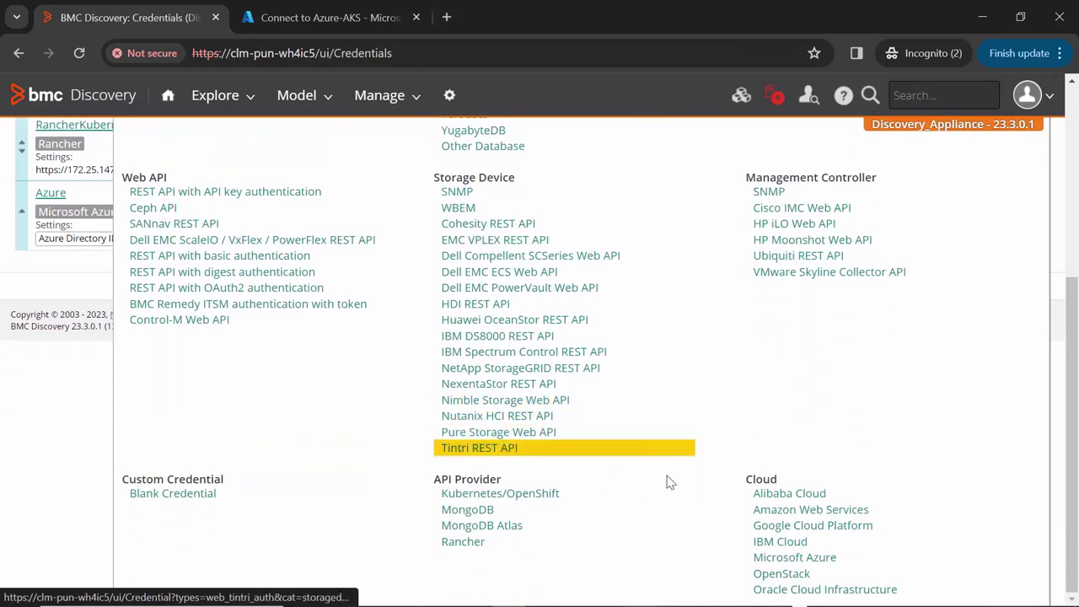
{"action": "left_click", "coordinate": [522, 500]}
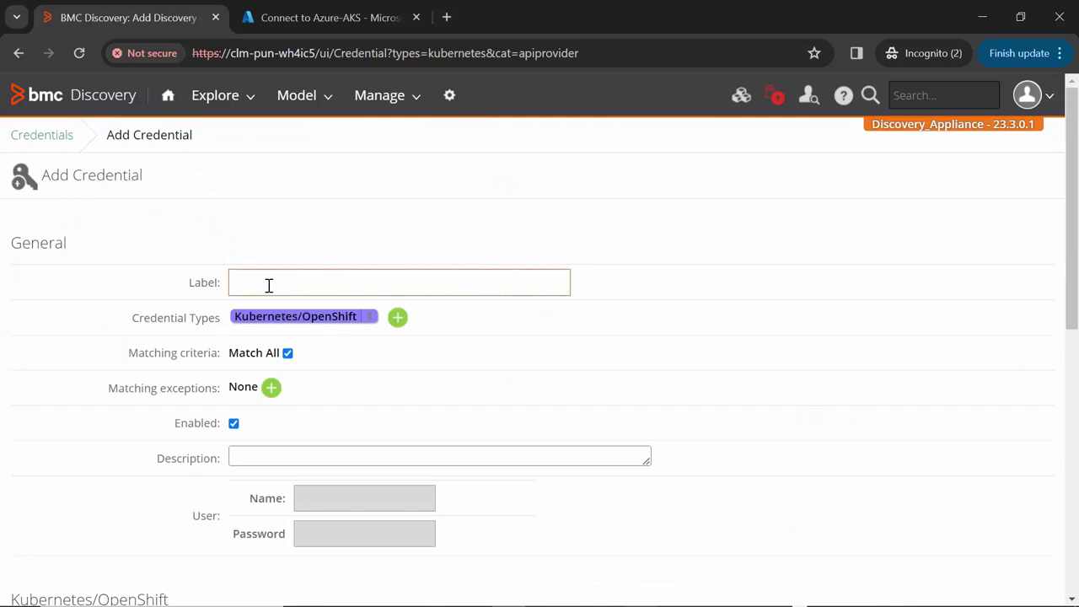
Step: Name the credential AzureKubernetes and paste the discovery-token value from Cloud Shell as its bearer token
{"action": "type", "text": "A"}
{"action": "scroll", "coordinate": [503, 357], "scroll_direction": "down", "scroll_amount": 5}
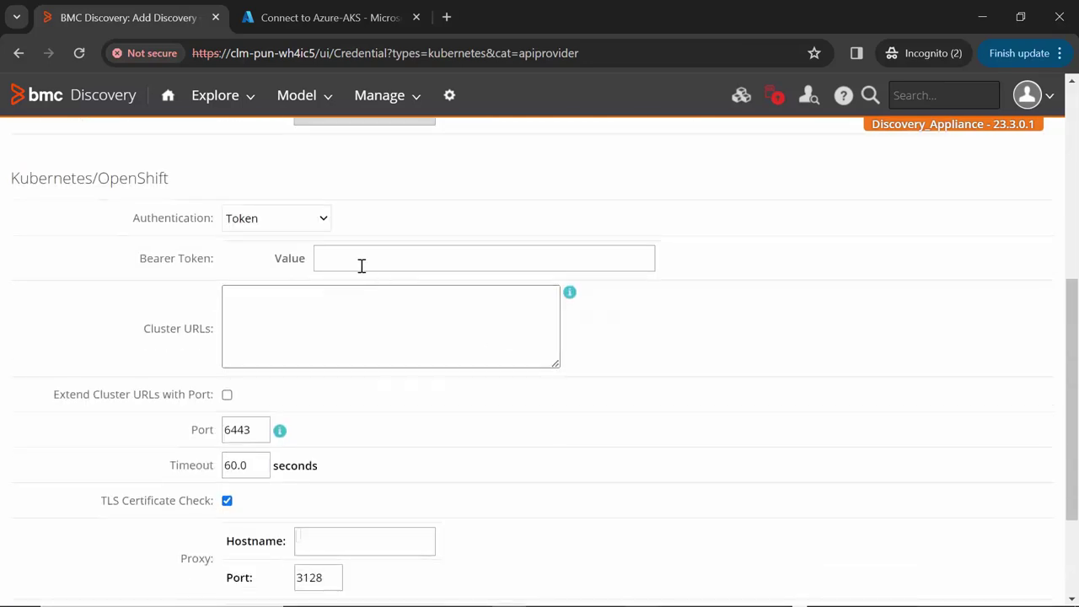
{"action": "left_click", "coordinate": [359, 261]}
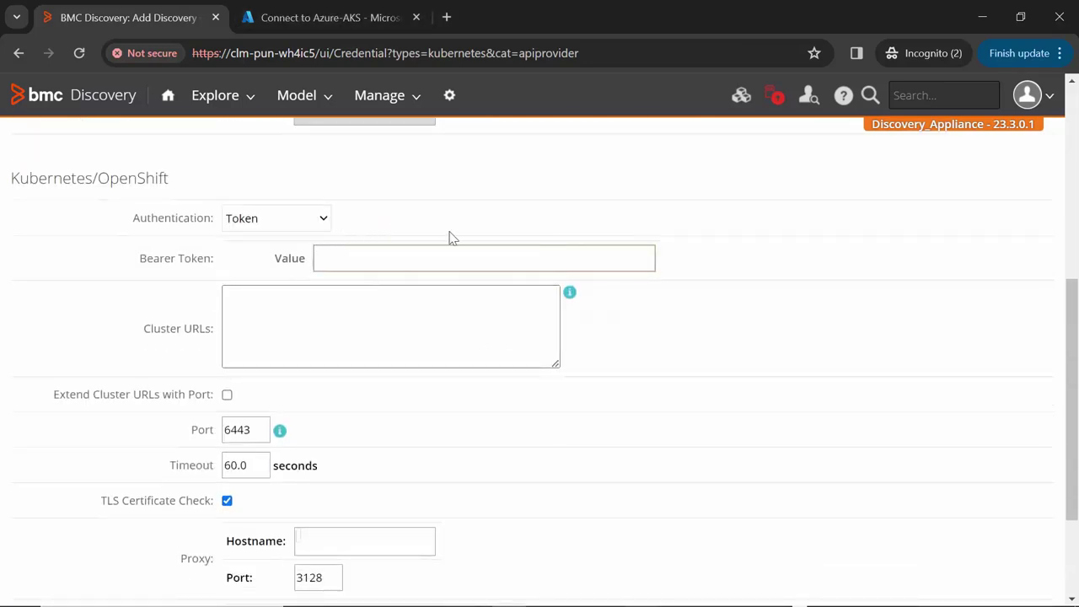
{"action": "left_click", "coordinate": [357, 17]}
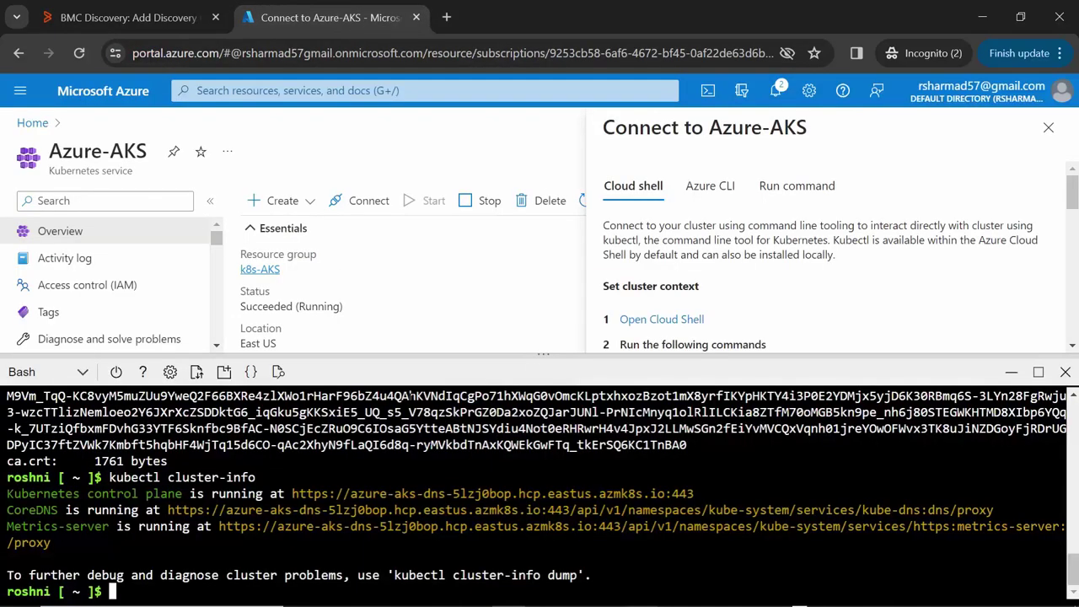
{"action": "triple_click", "coordinate": [1071, 403]}
{"action": "scroll", "coordinate": [1071, 403], "scroll_direction": "up", "scroll_amount": 2}
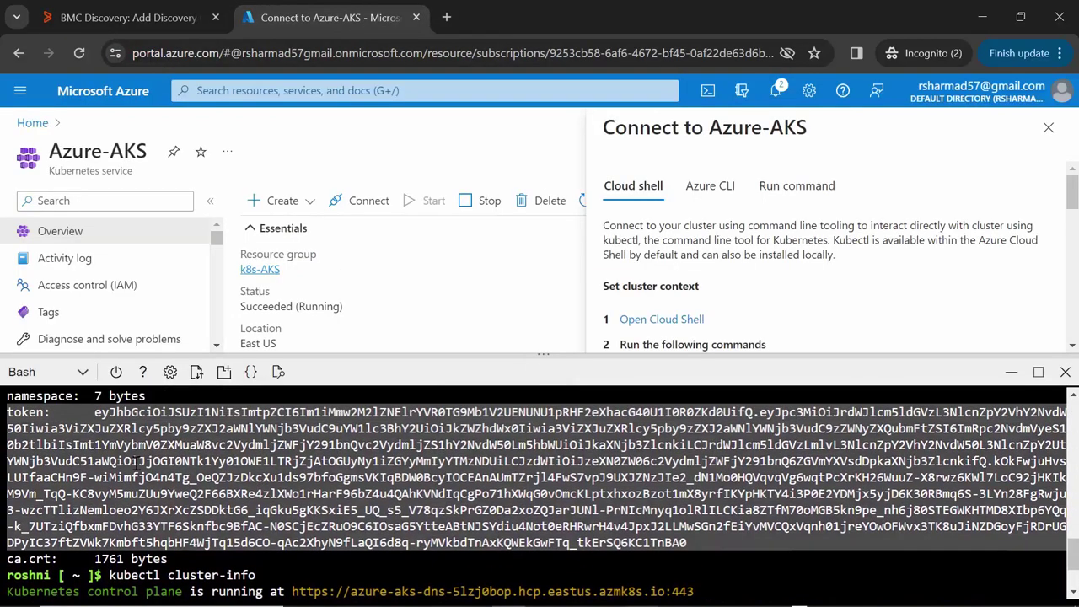
{"action": "left_click", "coordinate": [94, 413], "text": "shift"}
{"action": "right_click", "coordinate": [381, 482]}
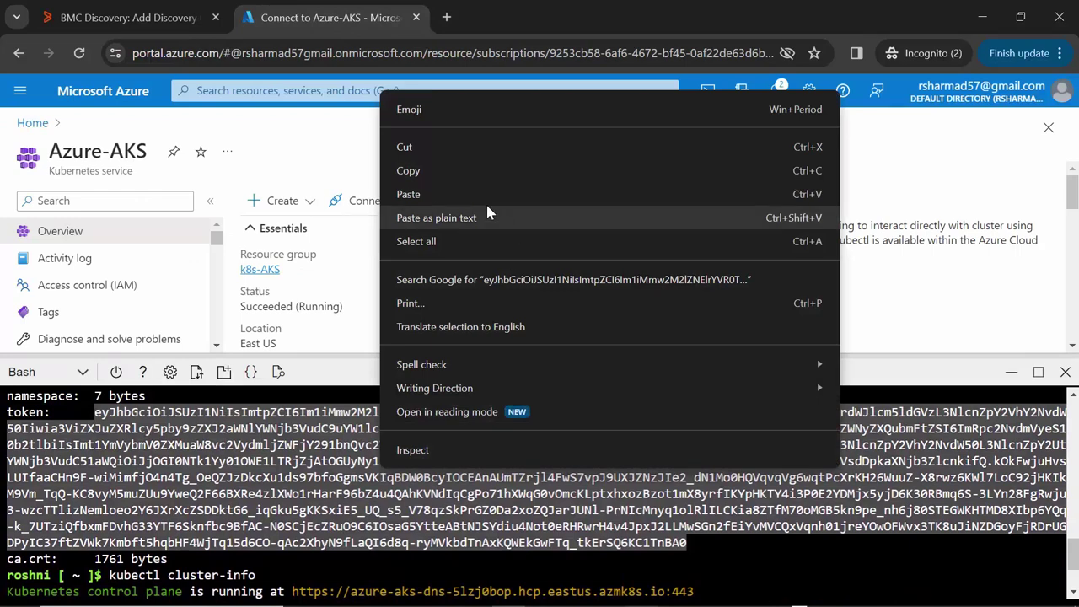
{"action": "left_click", "coordinate": [411, 178]}
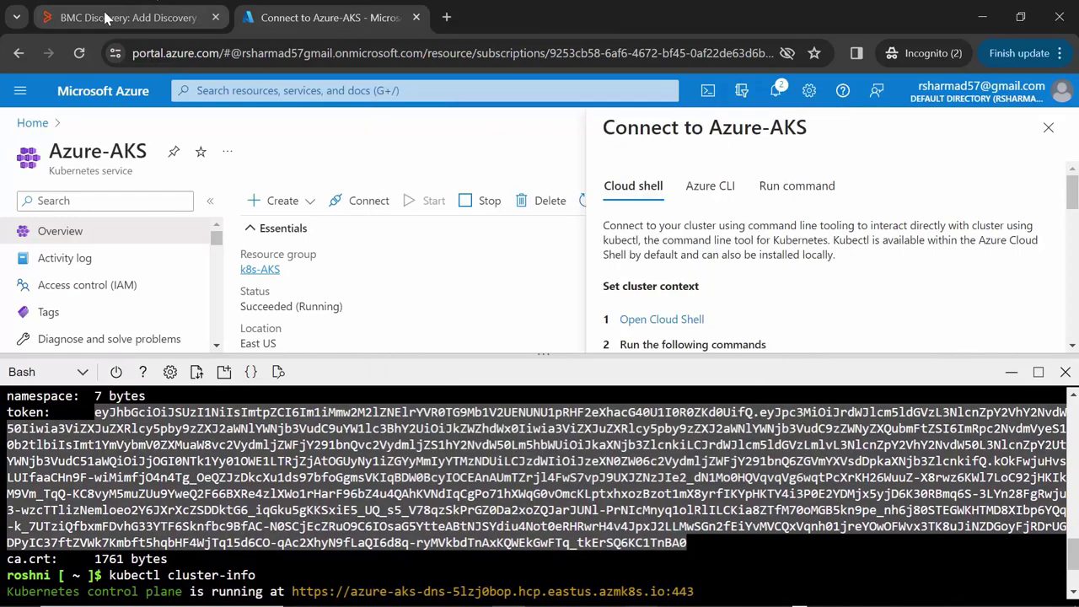
{"action": "left_click", "coordinate": [104, 17]}
{"action": "left_click", "coordinate": [341, 253]}
{"action": "key", "text": "ctrl+v"}
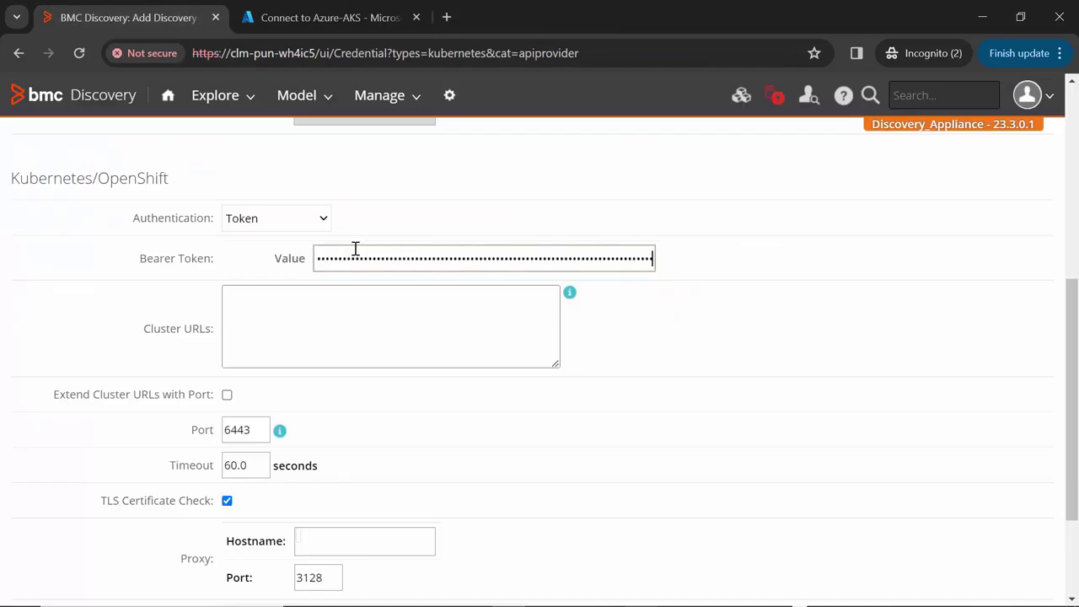
{"action": "left_click", "coordinate": [236, 328]}
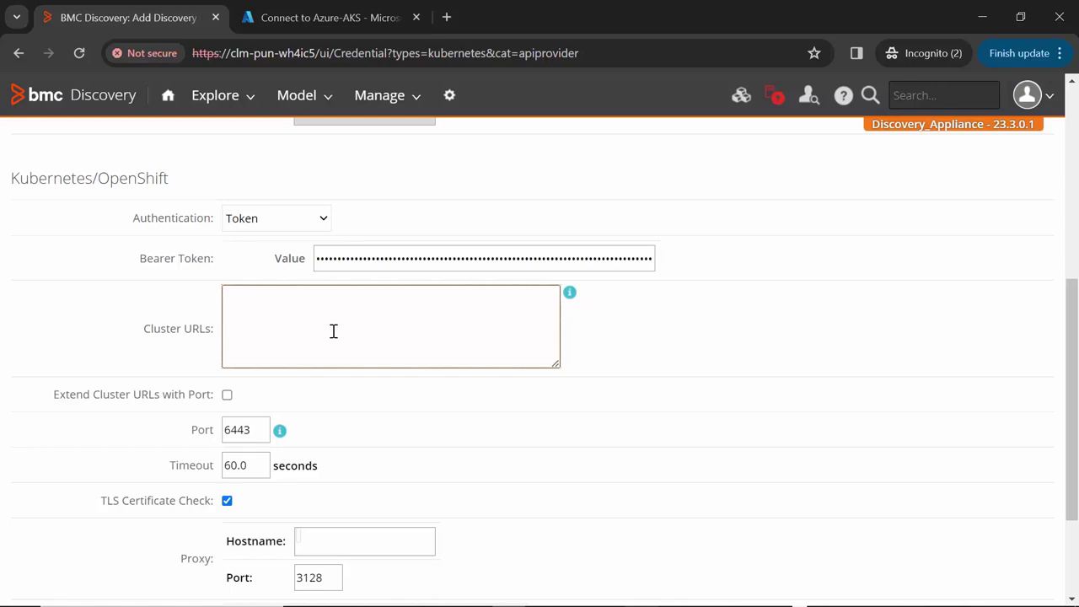
{"action": "left_click", "coordinate": [328, 21]}
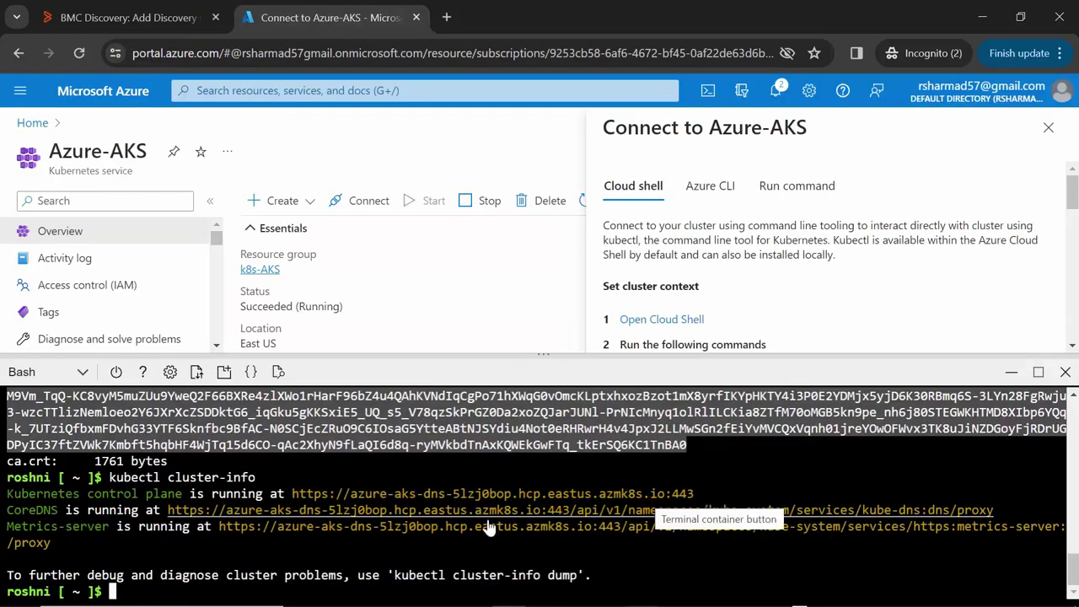
{"action": "left_click_drag", "start_coordinate": [291, 493], "coordinate": [691, 501]}
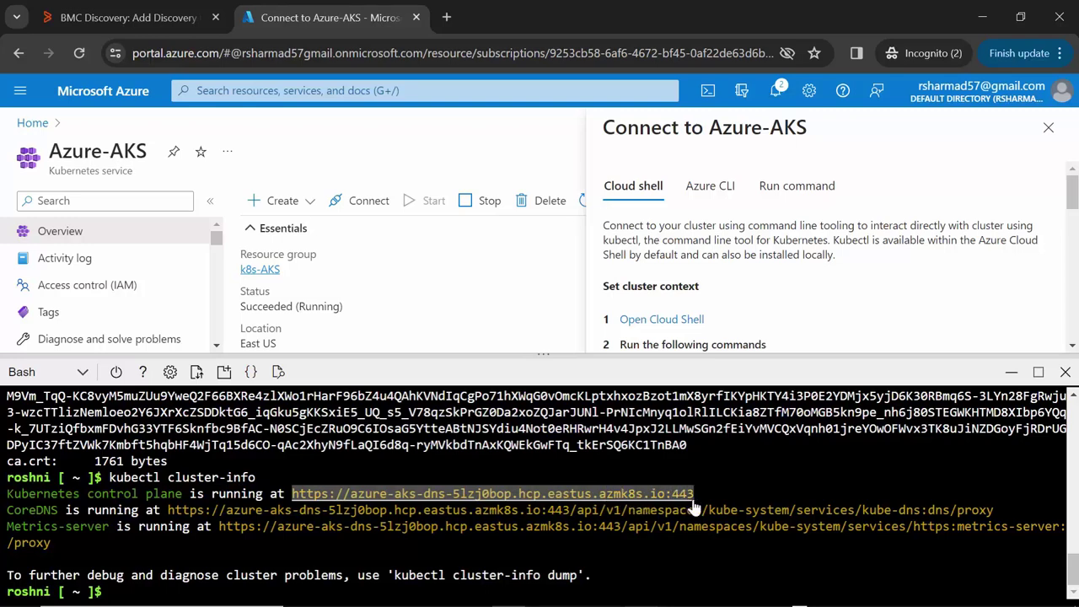
{"action": "right_click", "coordinate": [641, 494]}
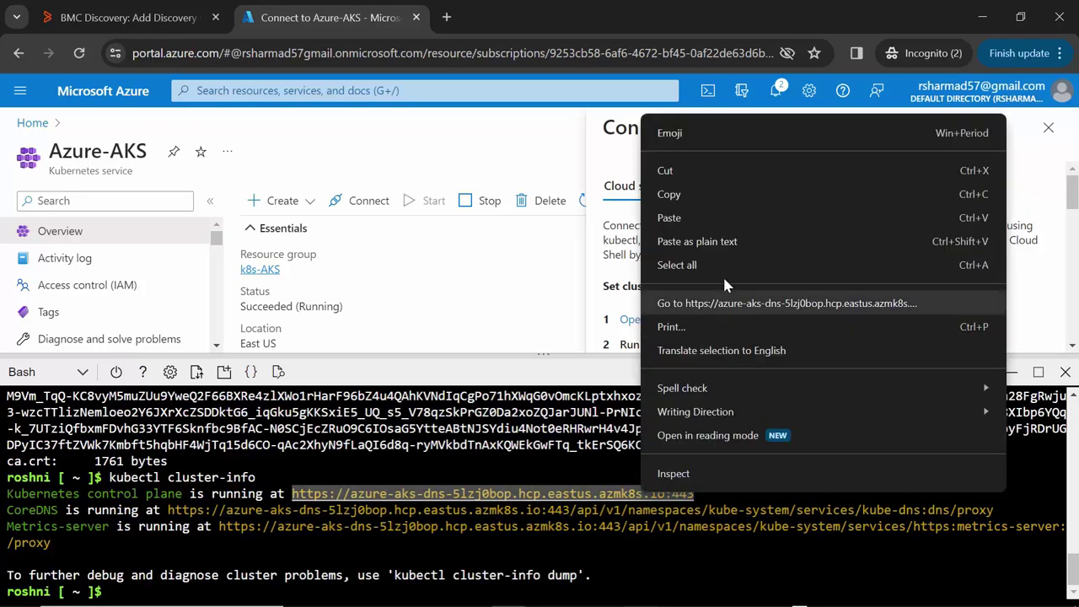
{"action": "left_click", "coordinate": [670, 195]}
{"action": "left_click", "coordinate": [110, 12]}
{"action": "left_click", "coordinate": [301, 318]}
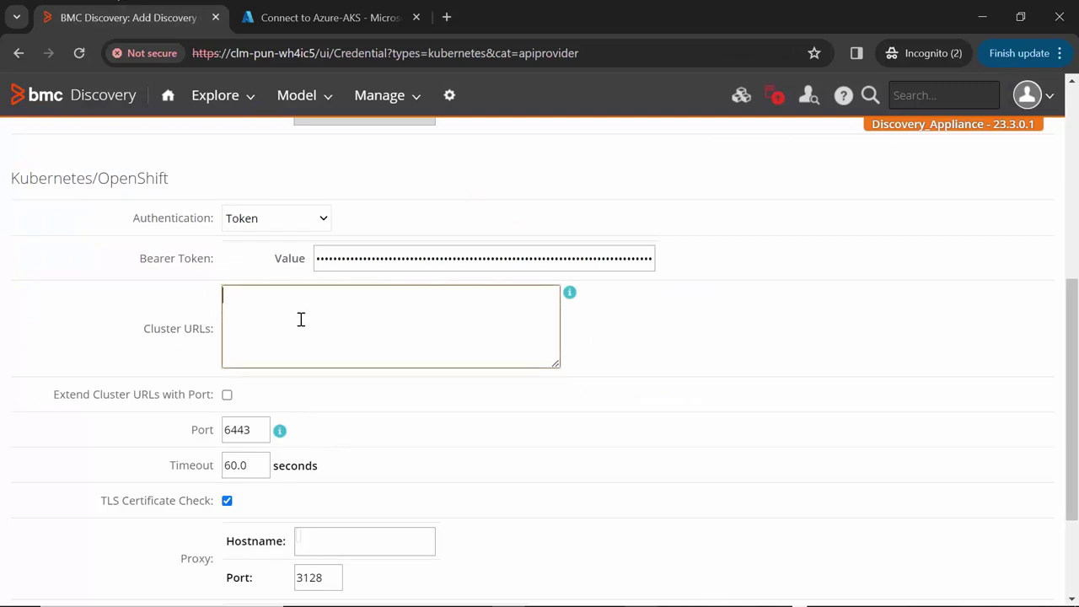
{"action": "key", "text": "ctrl+v"}
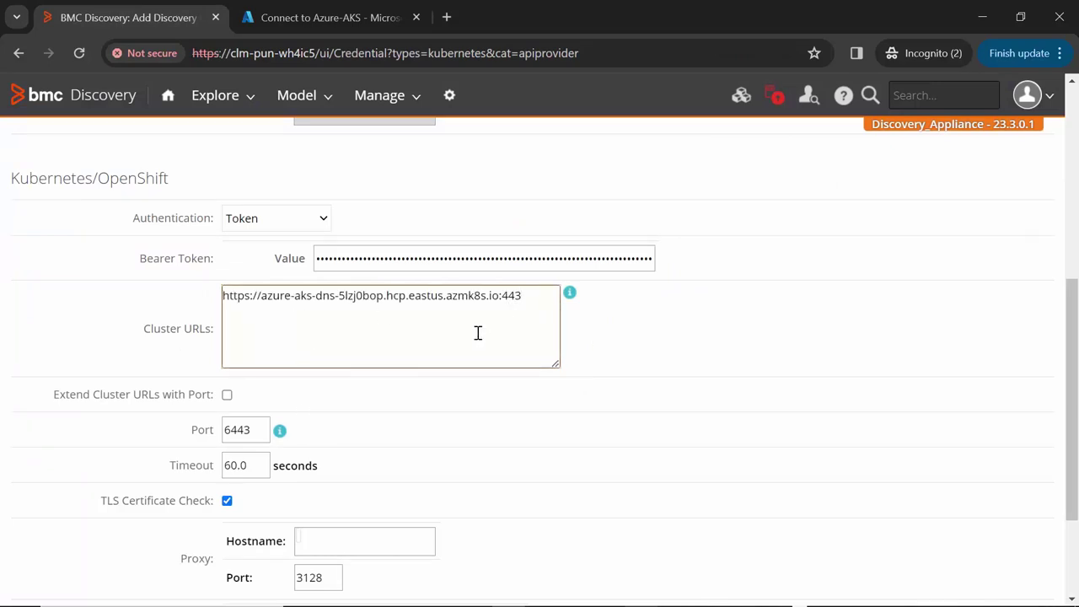
{"action": "key", "text": "BackSpace"}
{"action": "key", "text": "BackSpace"}
{"action": "key", "text": "BackSpace"}
{"action": "key", "text": "BackSpace"}
{"action": "left_click", "coordinate": [226, 505]}
{"action": "scroll", "coordinate": [835, 402], "scroll_direction": "down", "scroll_amount": 2}
{"action": "left_click", "coordinate": [956, 548]}
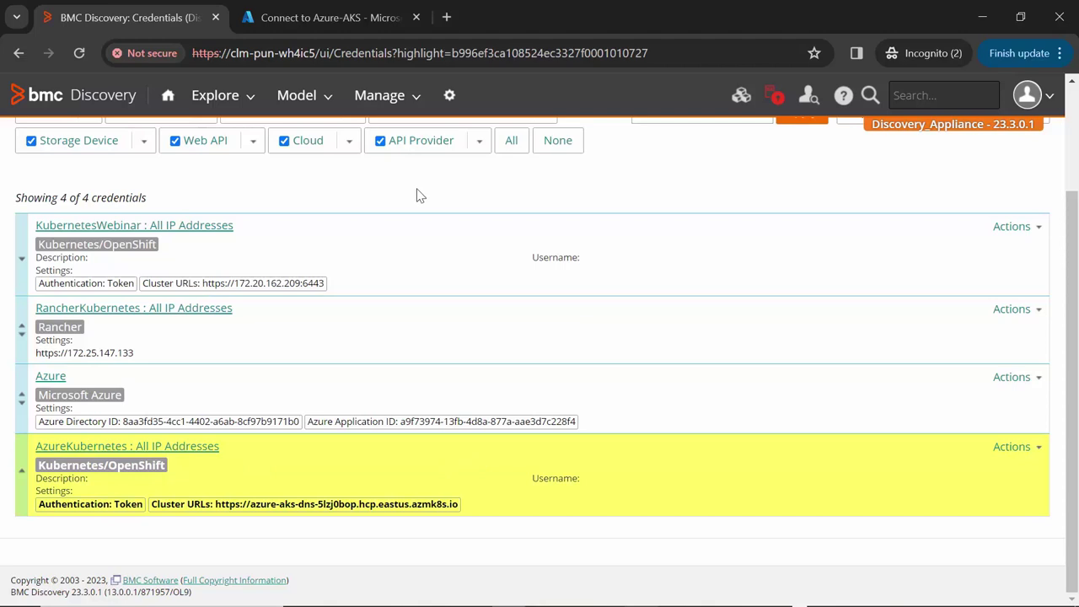
Step: Launch API discovery run 'Azurelubernetes' for Kubernetes/OpenShift Cluster using the AzureKubernetes credential
{"action": "left_click", "coordinate": [383, 97]}
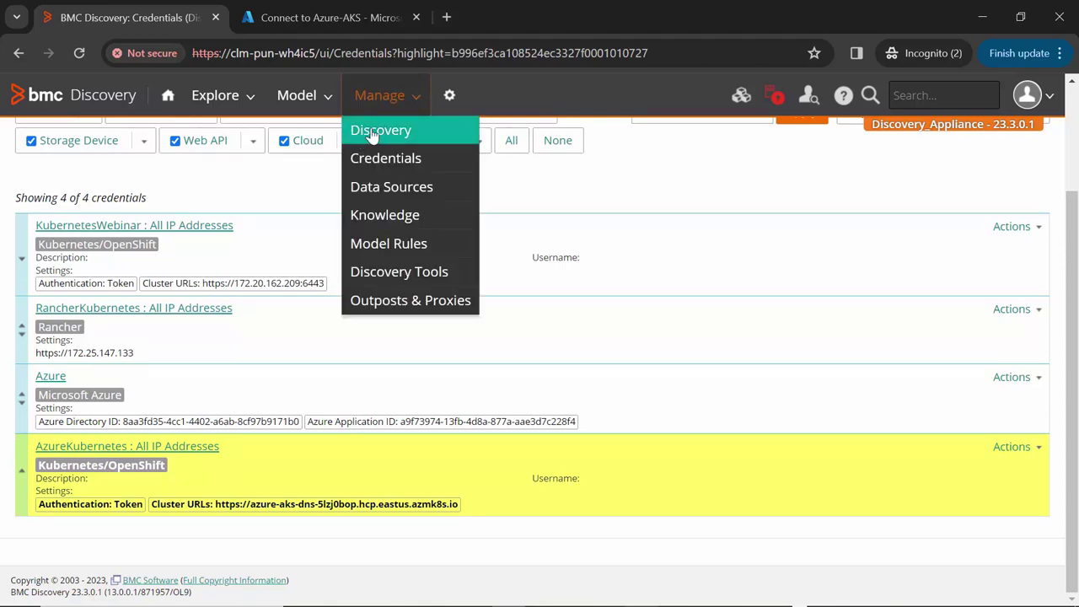
{"action": "left_click", "coordinate": [375, 132]}
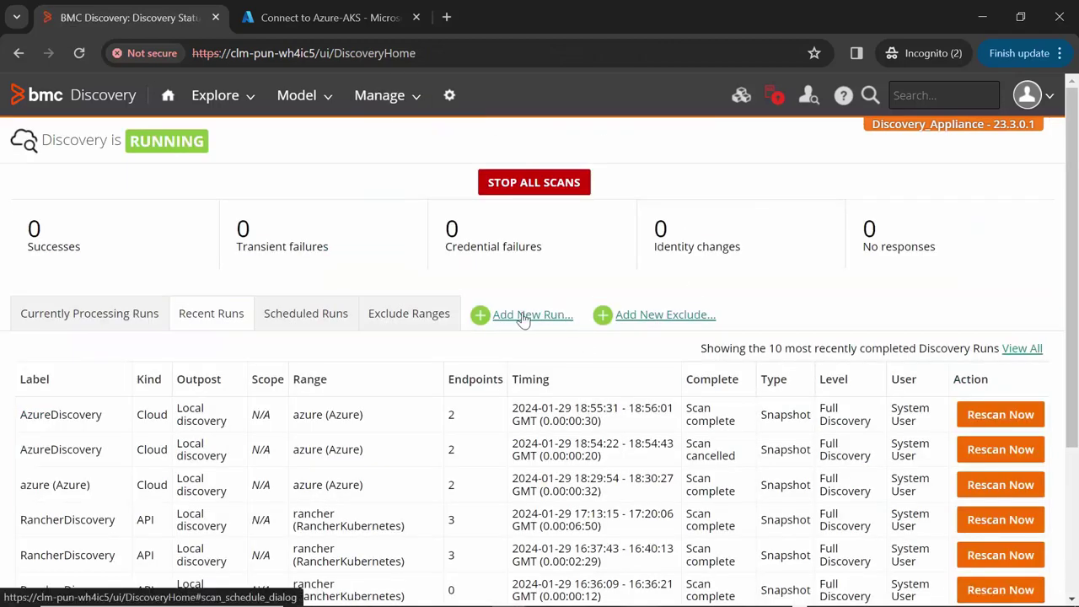
{"action": "left_click", "coordinate": [528, 316]}
{"action": "left_click", "coordinate": [239, 118]}
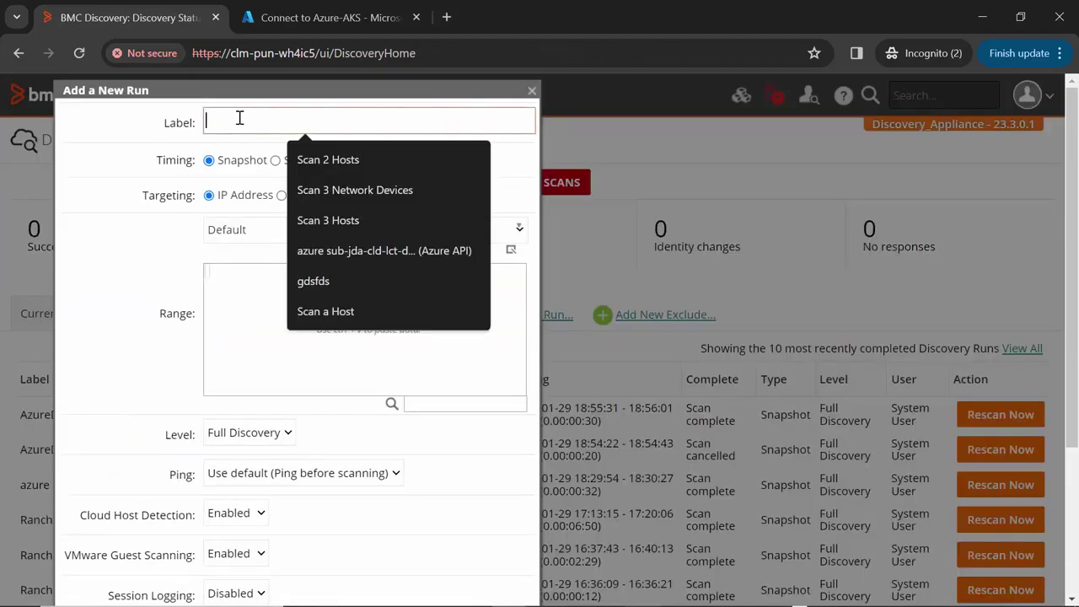
{"action": "type", "text": "Azurelubernetes"}
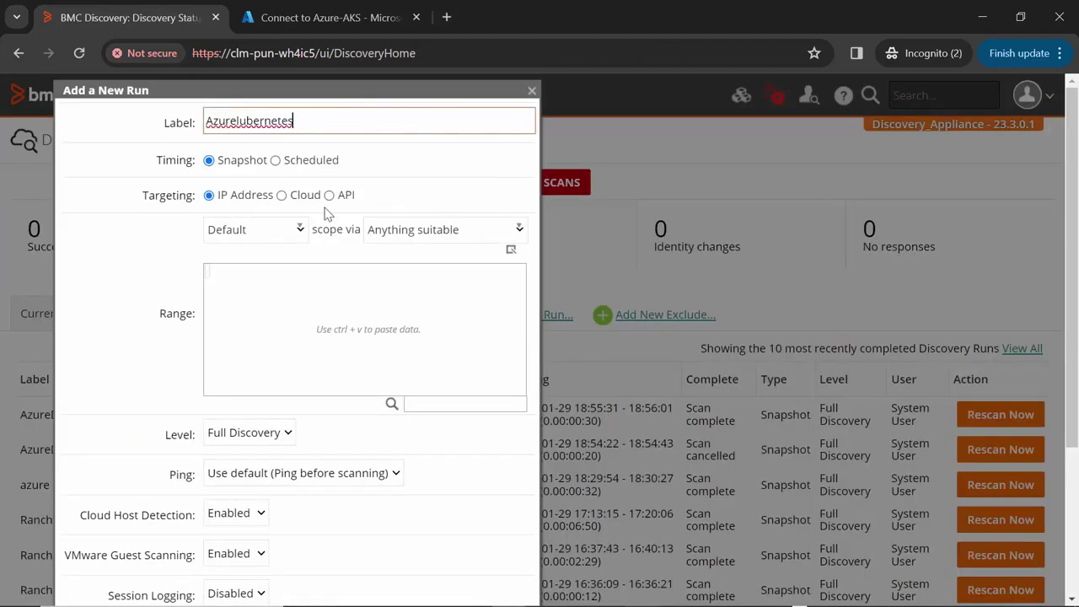
{"action": "left_click", "coordinate": [328, 195]}
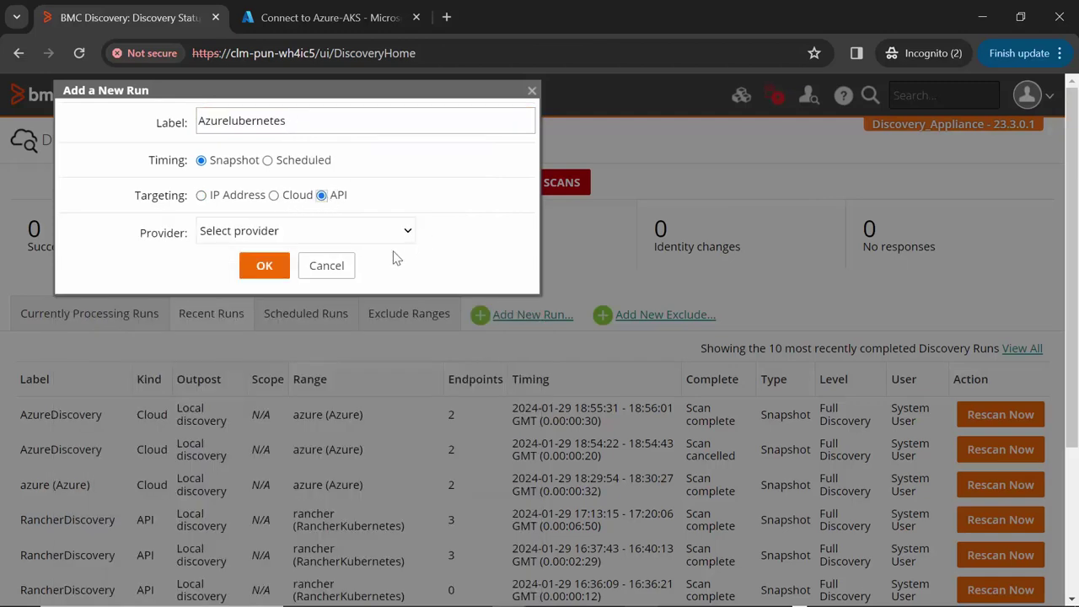
{"action": "left_click", "coordinate": [280, 231]}
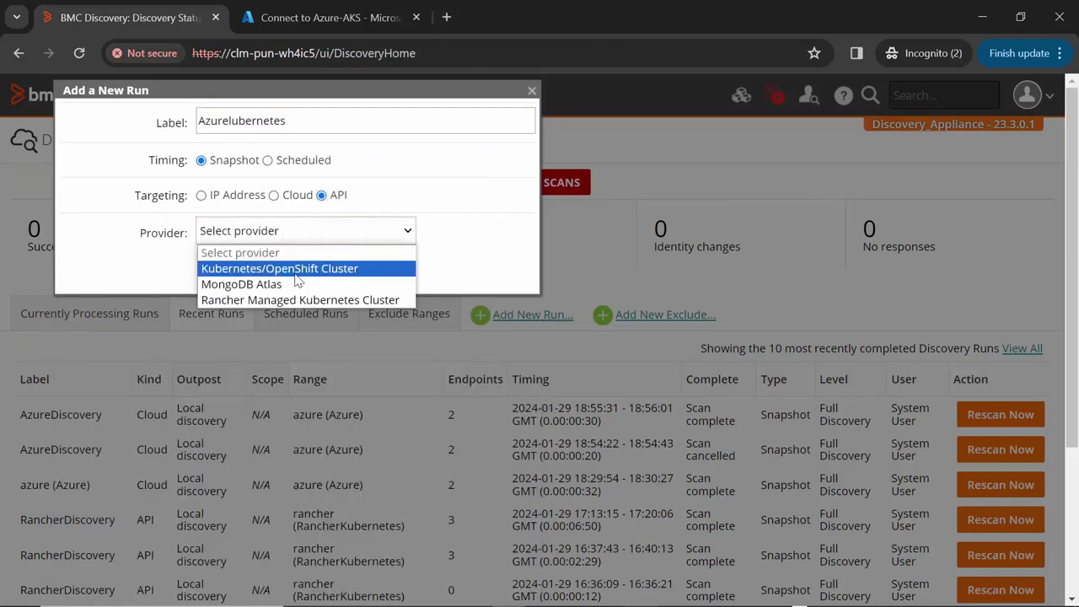
{"action": "left_click", "coordinate": [246, 270]}
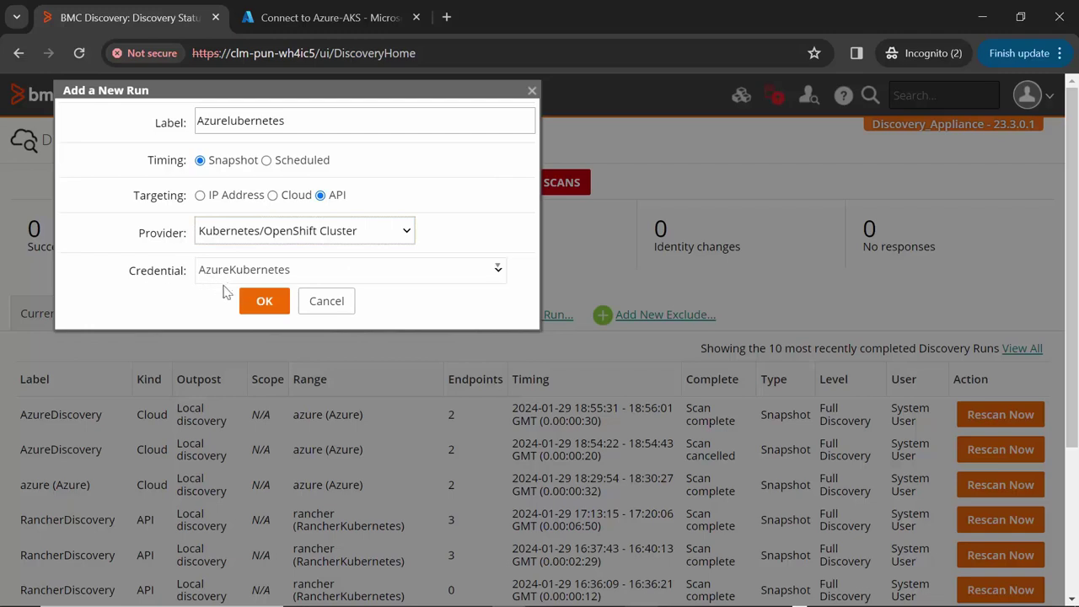
{"action": "left_click", "coordinate": [249, 271]}
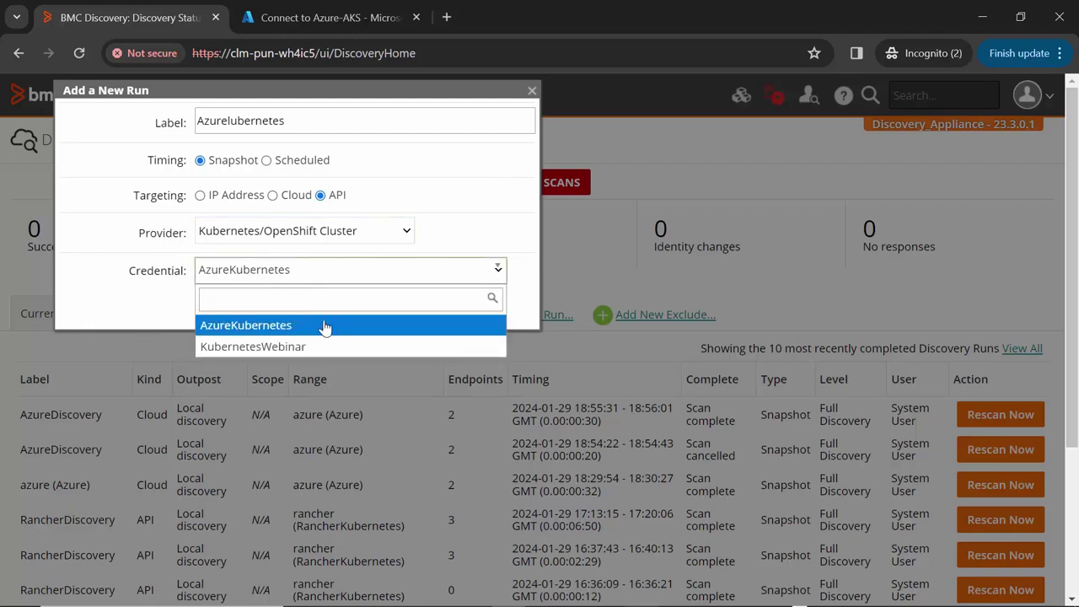
{"action": "left_click", "coordinate": [224, 327]}
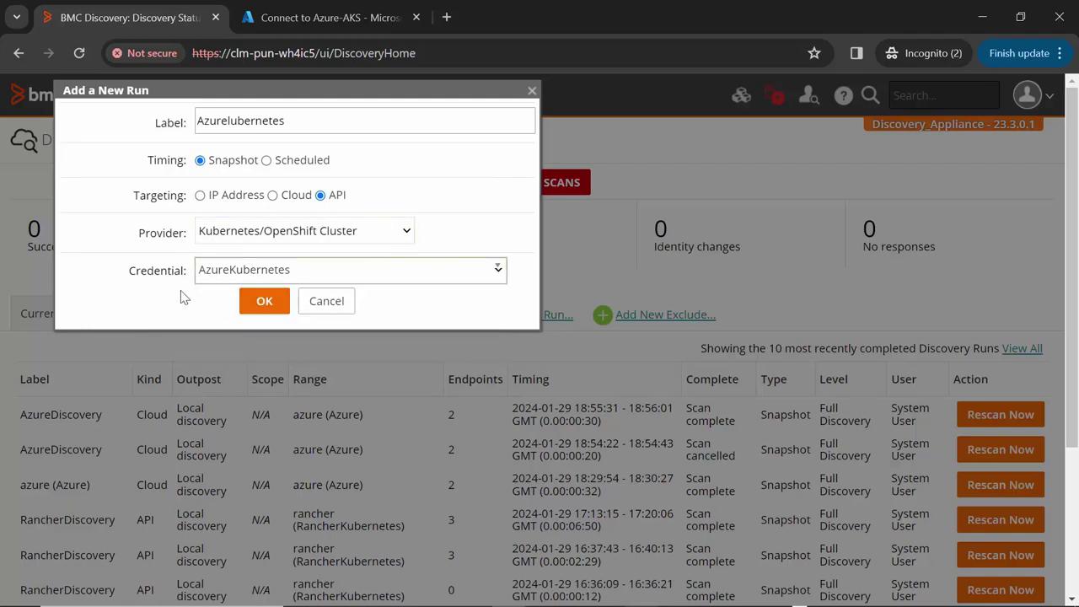
{"action": "left_click", "coordinate": [263, 308]}
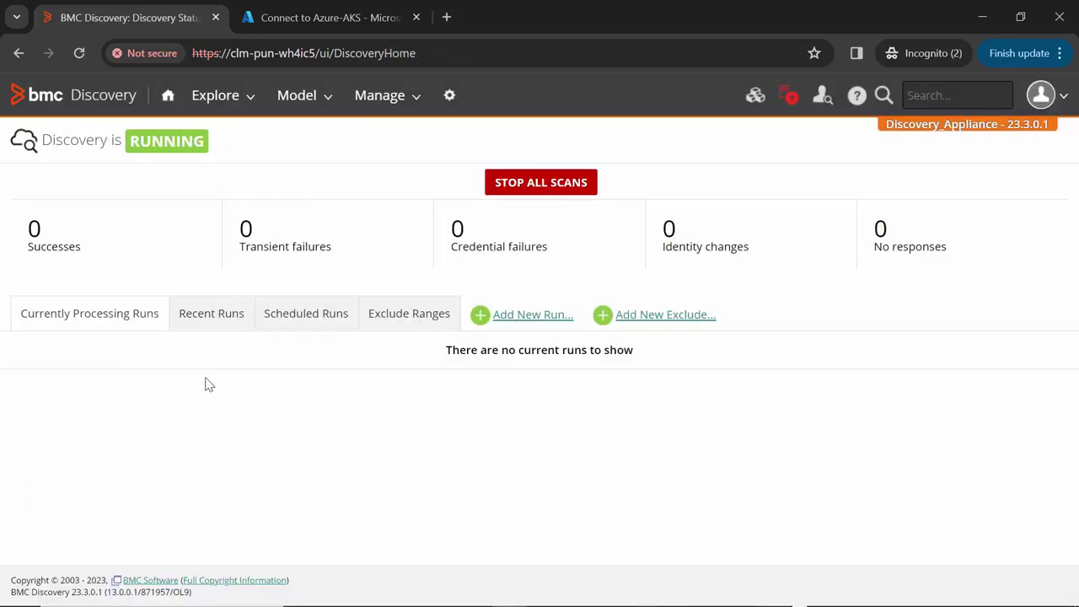
Step: Open the cluster found by the Azurelubernetes run and browse its six namespaces, three member hosts and load balancer services
{"action": "left_click", "coordinate": [204, 315]}
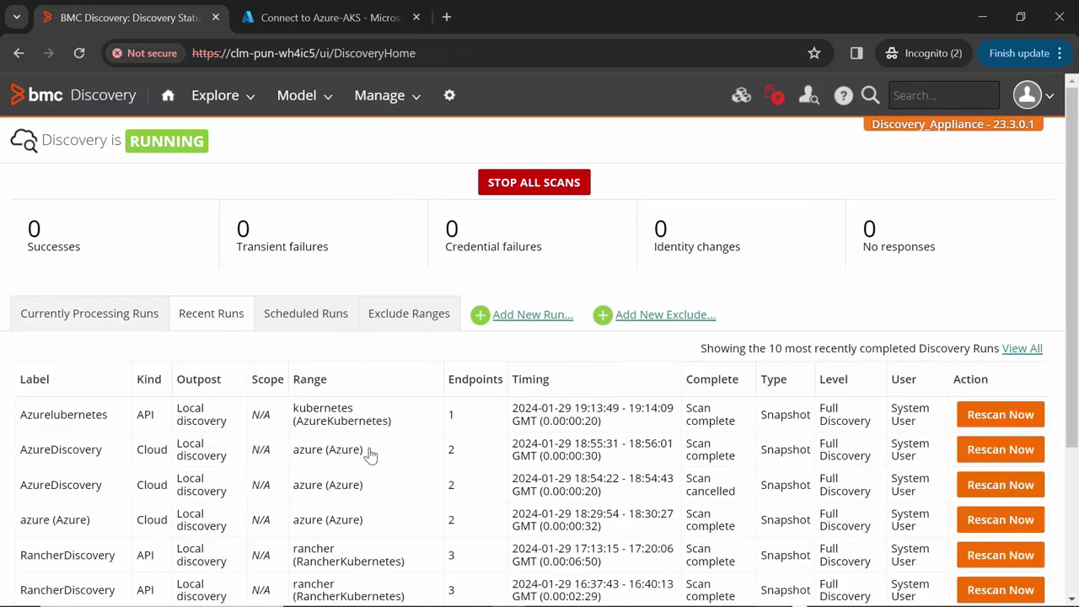
{"action": "left_click", "coordinate": [63, 417]}
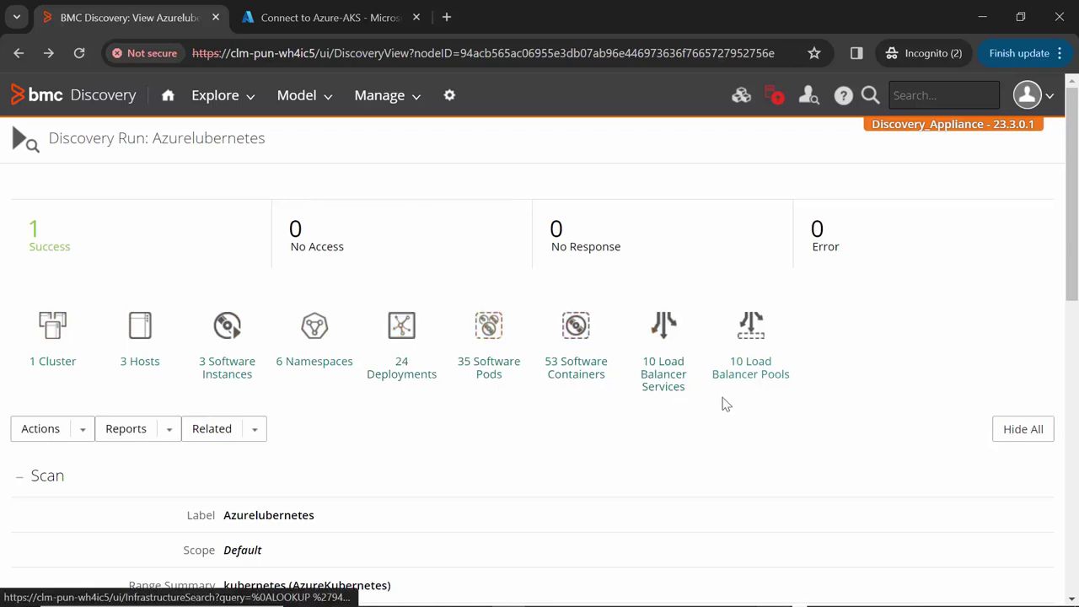
{"action": "left_click", "coordinate": [52, 330]}
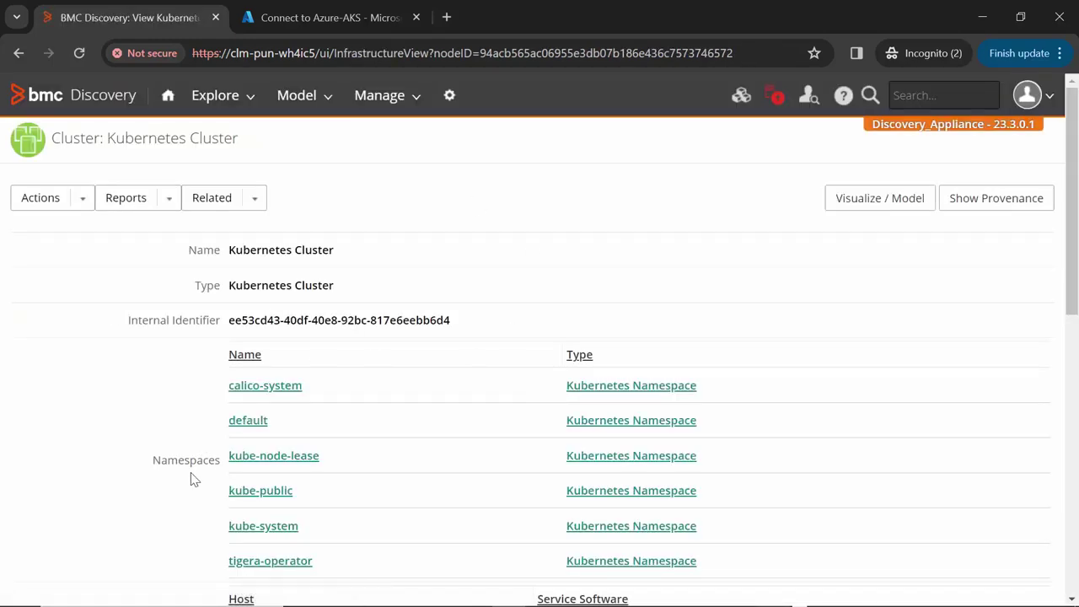
{"action": "scroll", "coordinate": [102, 428], "scroll_direction": "down", "scroll_amount": 1}
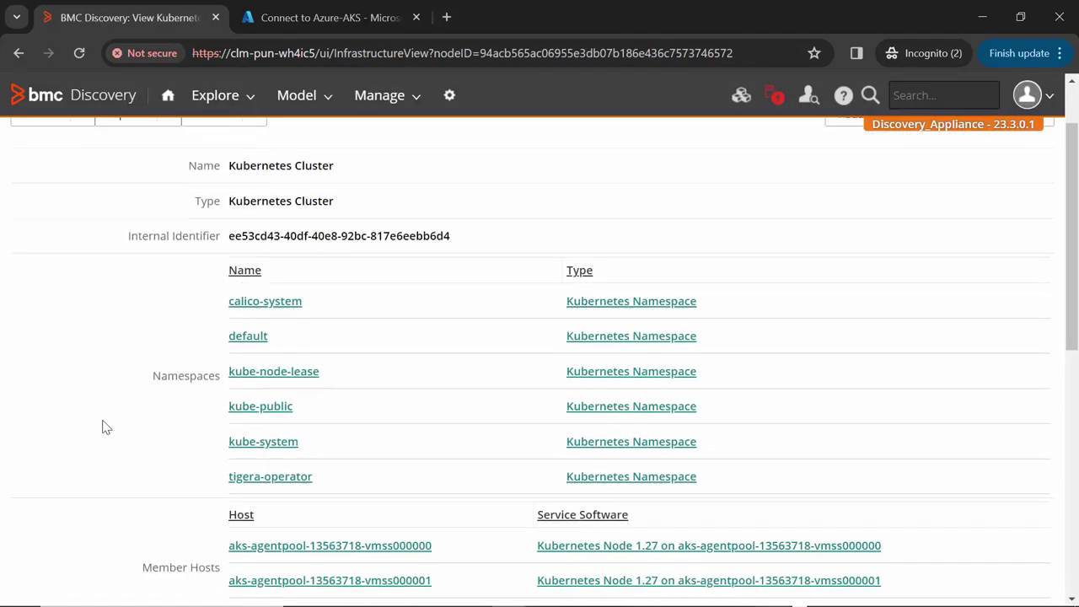
{"action": "scroll", "coordinate": [102, 427], "scroll_direction": "down", "scroll_amount": 2}
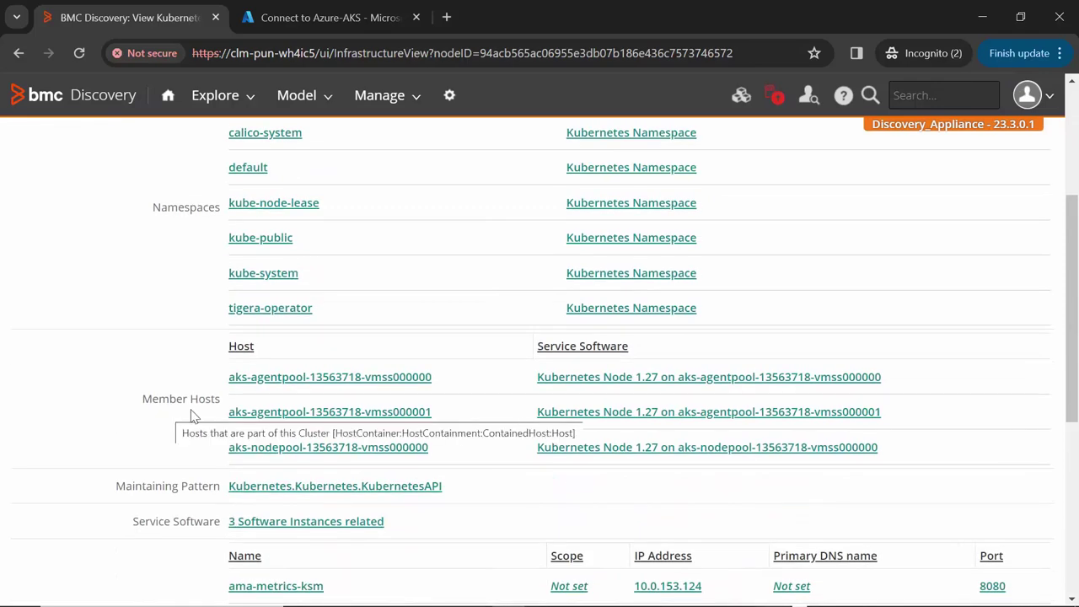
{"action": "scroll", "coordinate": [126, 436], "scroll_direction": "down", "scroll_amount": 5}
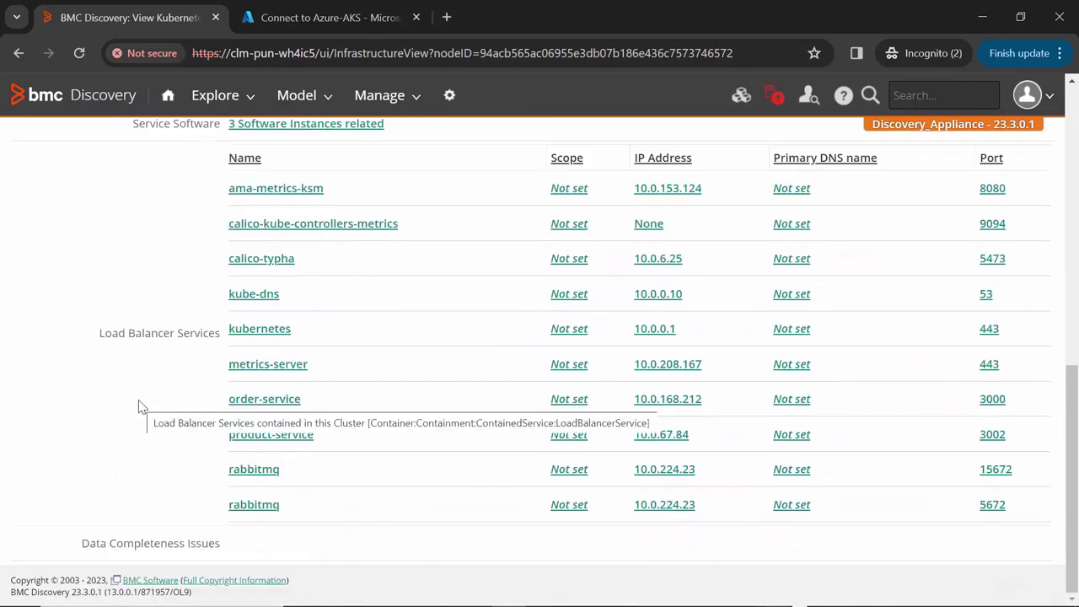
{"action": "scroll", "coordinate": [140, 404], "scroll_direction": "up", "scroll_amount": 8}
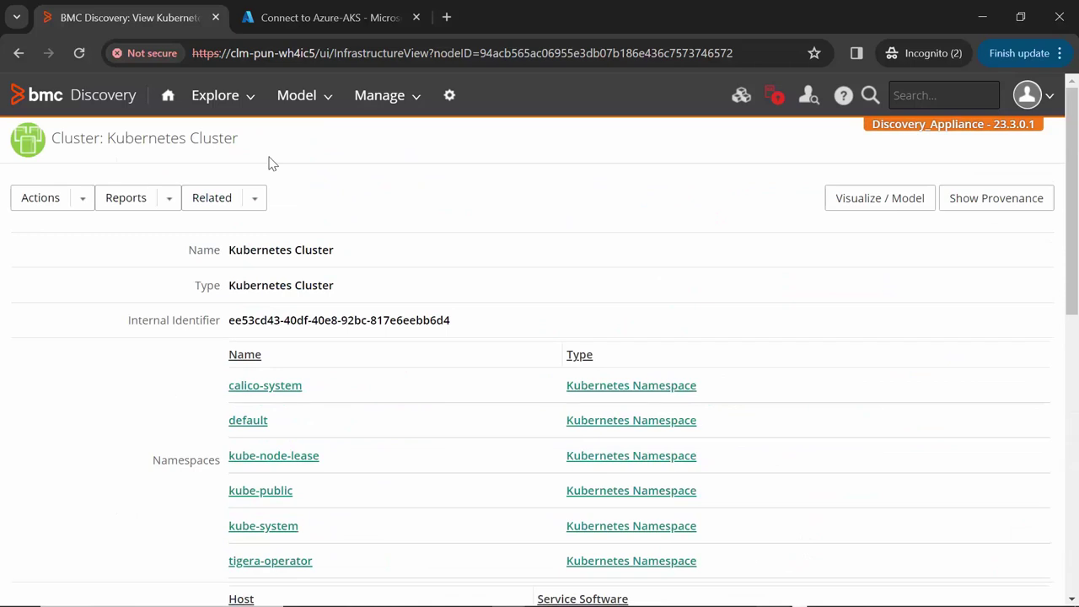
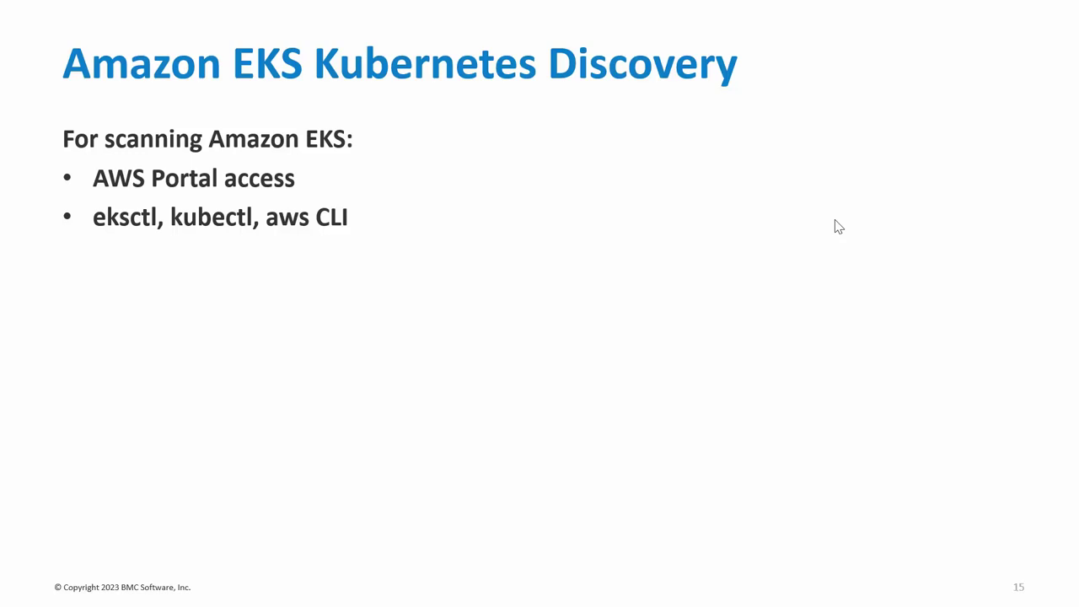
Step: Reveal the Credential in Discovery bullet on the EKS slide and advance to the DEMO slide
{"action": "key", "text": "Right"}
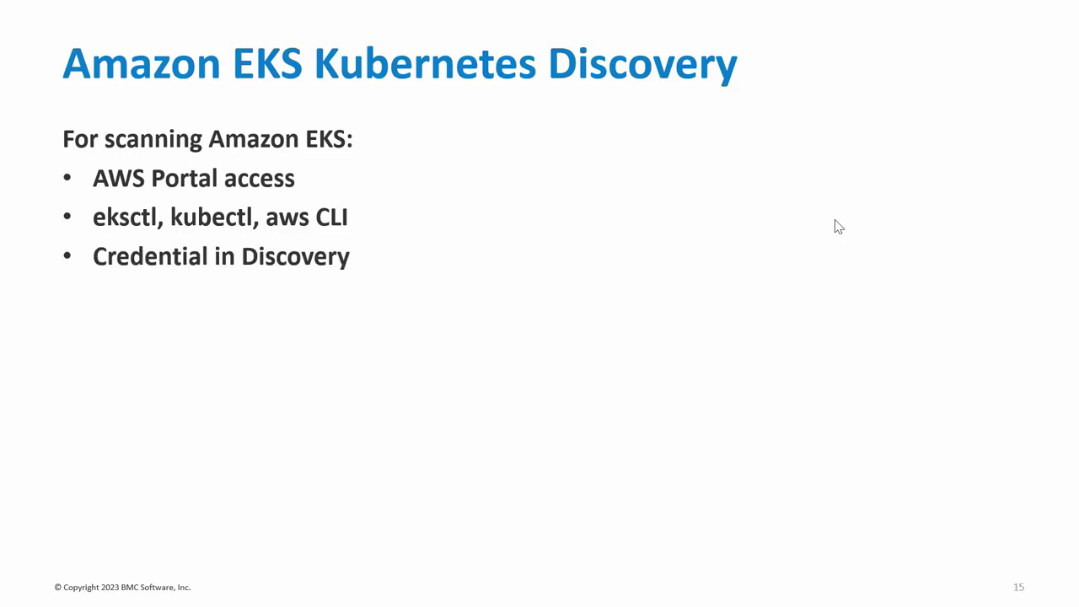
{"action": "key", "text": "Right"}
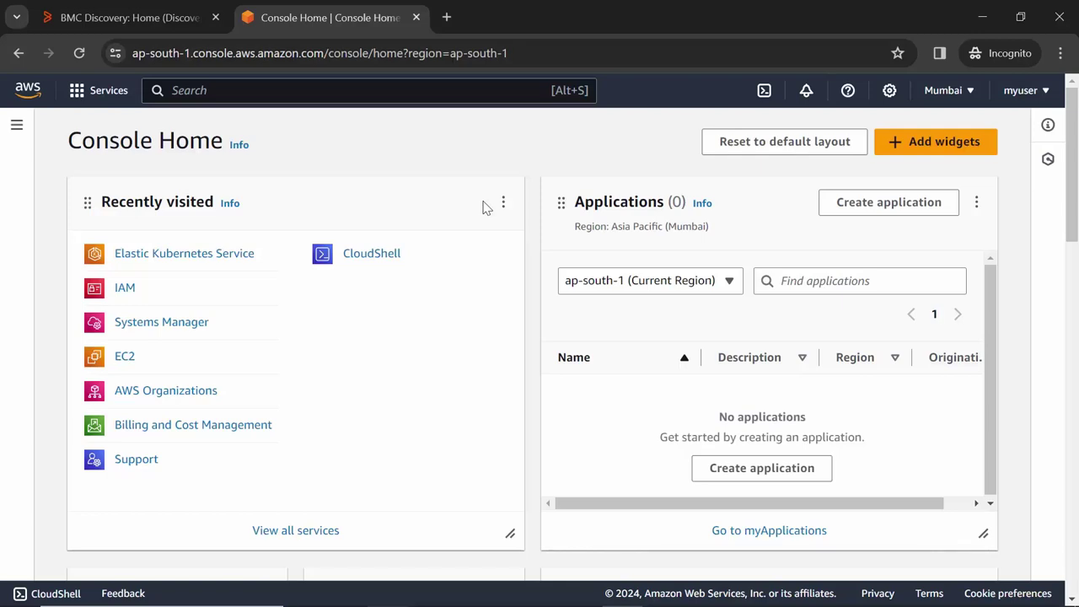
Step: View demo-ekscluster in the EKS Clusters list, then return to the BMC Discovery credentials tab
{"action": "left_click", "coordinate": [119, 19]}
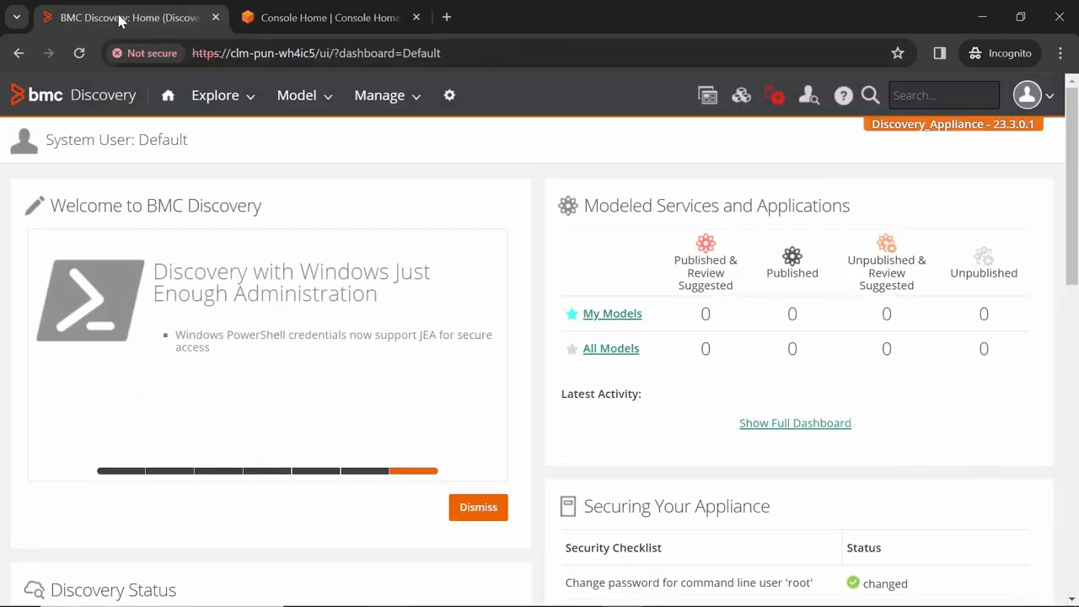
{"action": "left_click", "coordinate": [314, 19]}
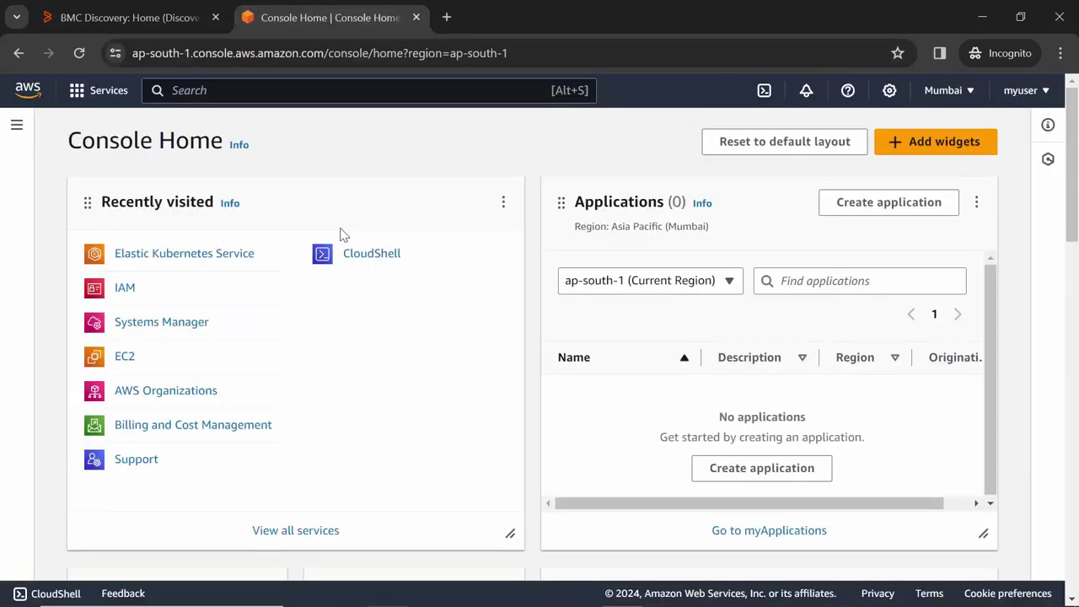
{"action": "left_click", "coordinate": [166, 264]}
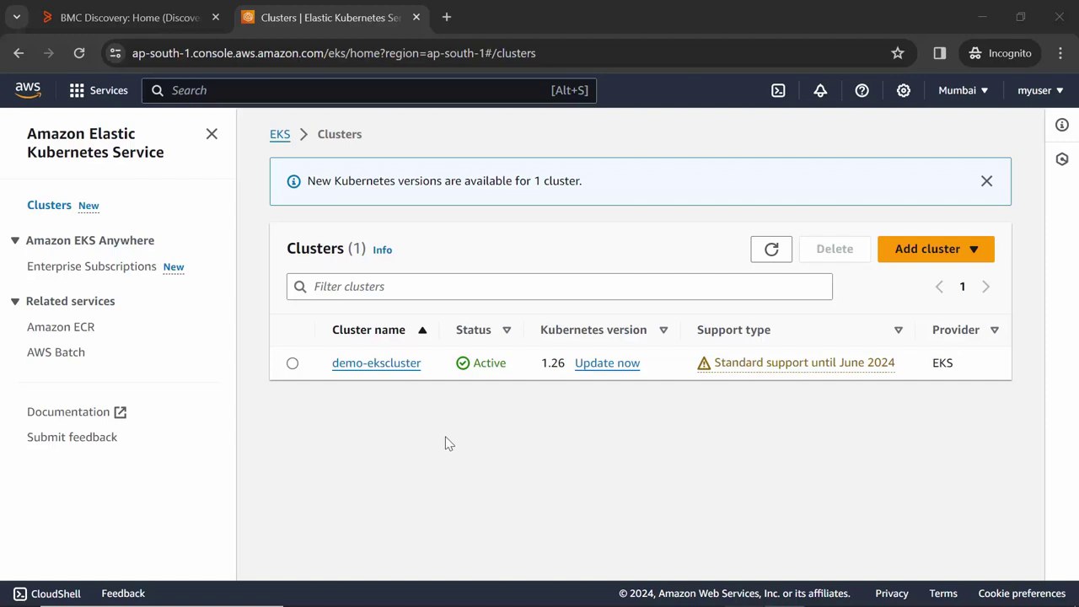
{"action": "left_click", "coordinate": [131, 17]}
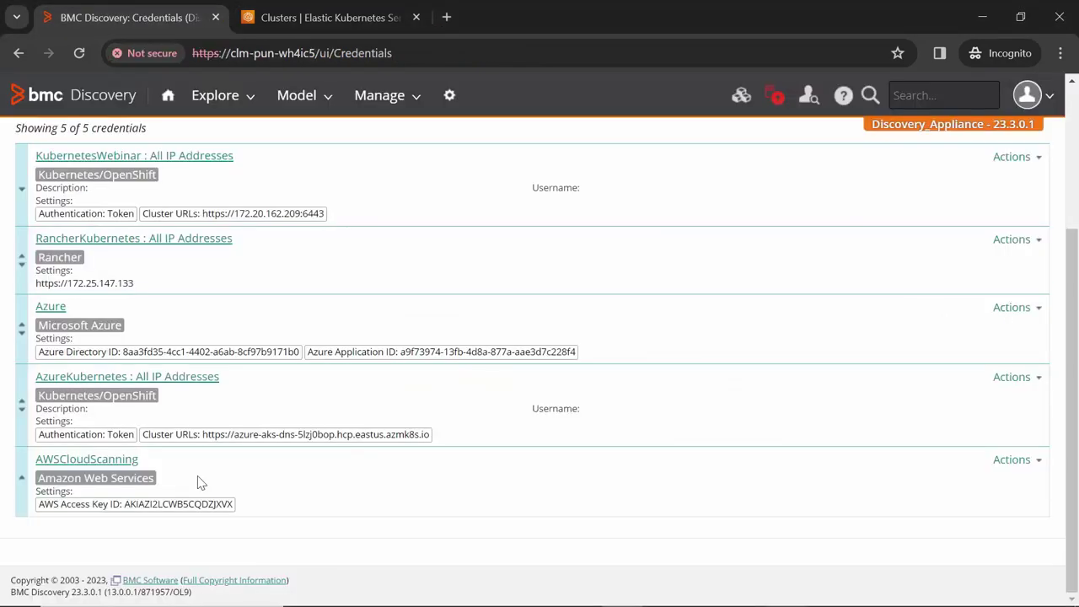
Step: Copy the AWSCloudScanning credential name and open an empty Add a New Run dialog
{"action": "left_click_drag", "start_coordinate": [155, 478], "coordinate": [33, 468]}
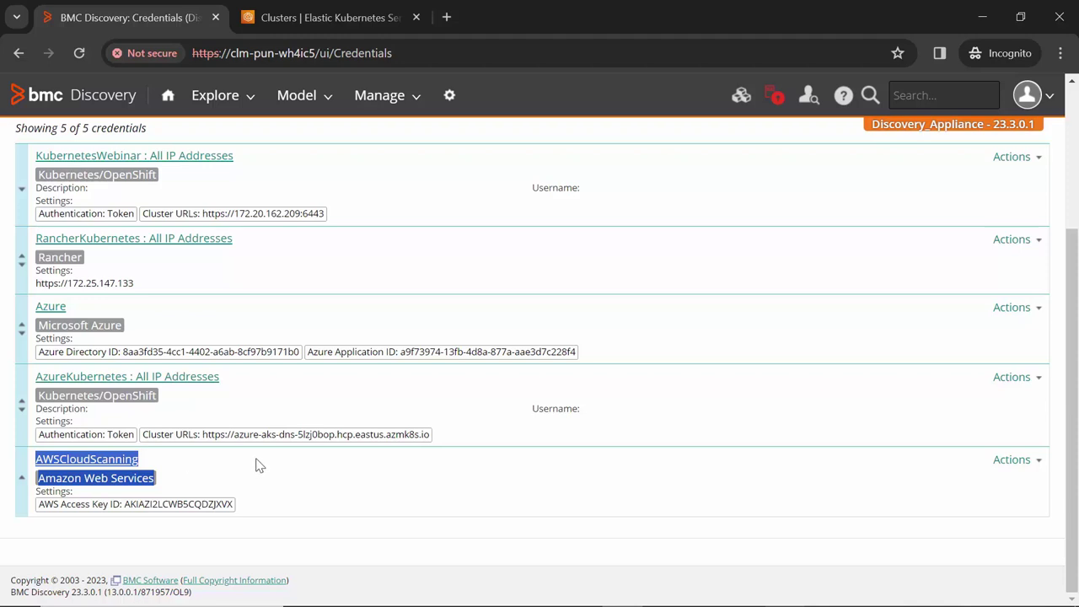
{"action": "left_click", "coordinate": [374, 313]}
{"action": "left_click", "coordinate": [389, 98]}
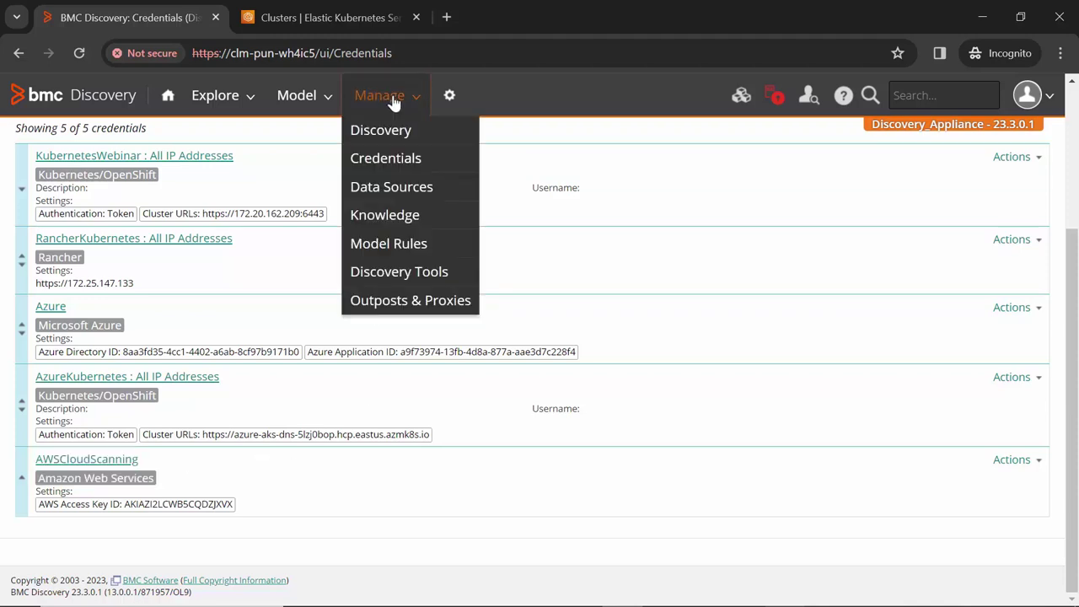
{"action": "left_click", "coordinate": [382, 134]}
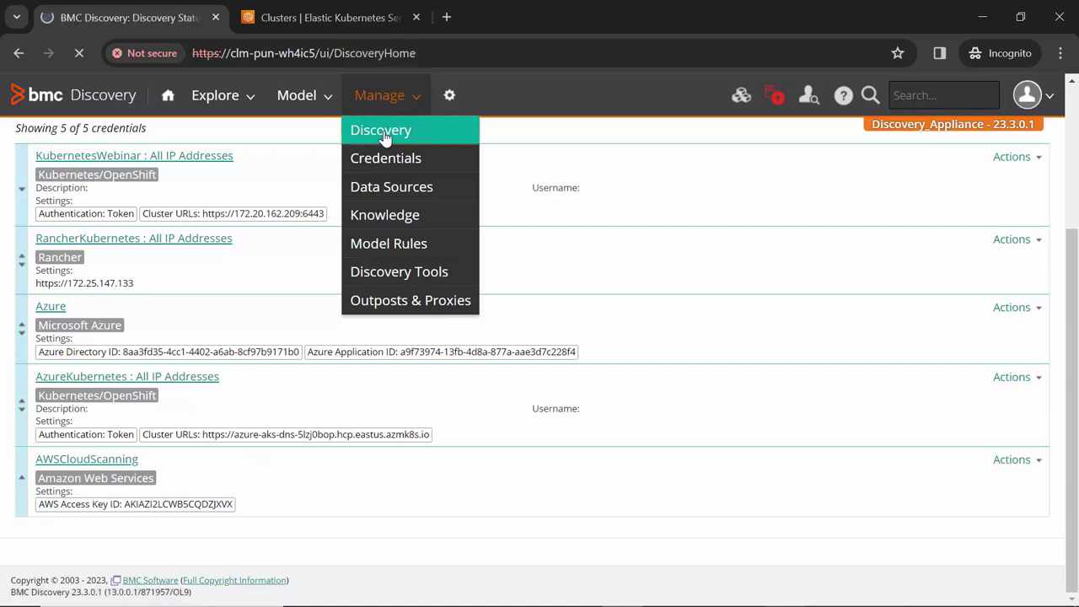
{"action": "left_click", "coordinate": [527, 315]}
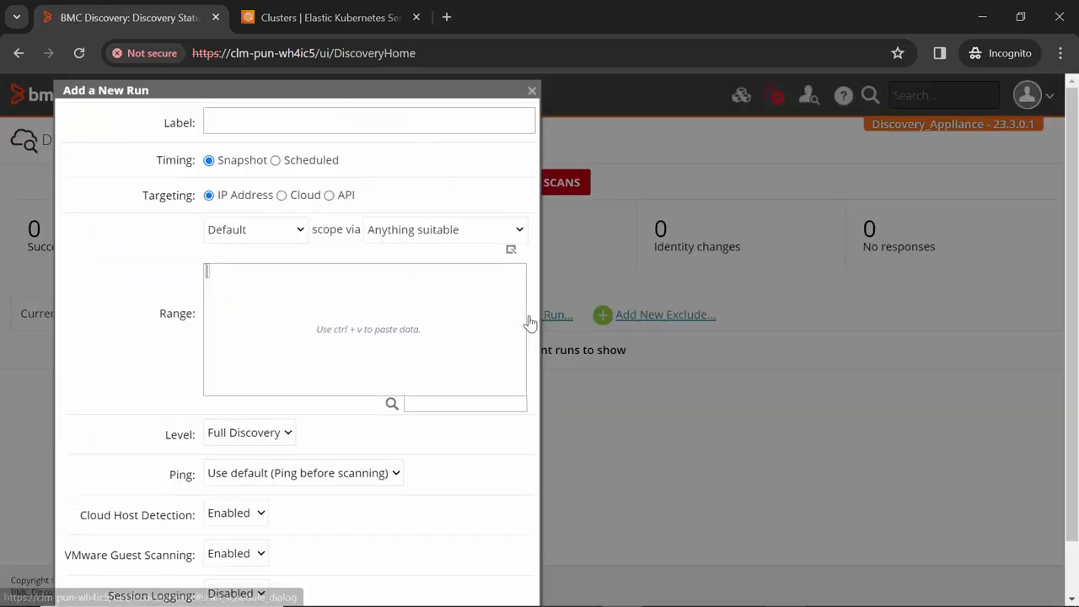
Step: Start a Cloud run labelled AWSCloudScanning on Amazon Web Services, all AWS regions, AWSCloudScanning credential
{"action": "left_click", "coordinate": [226, 118]}
{"action": "type", "text": "AWSCloudScanning"}
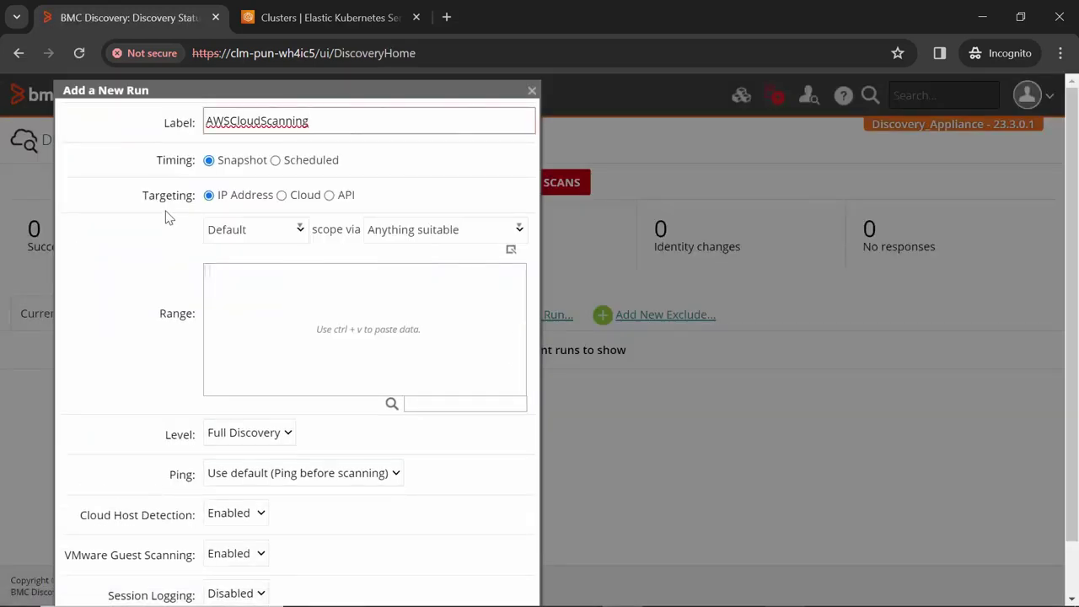
{"action": "left_click", "coordinate": [282, 196]}
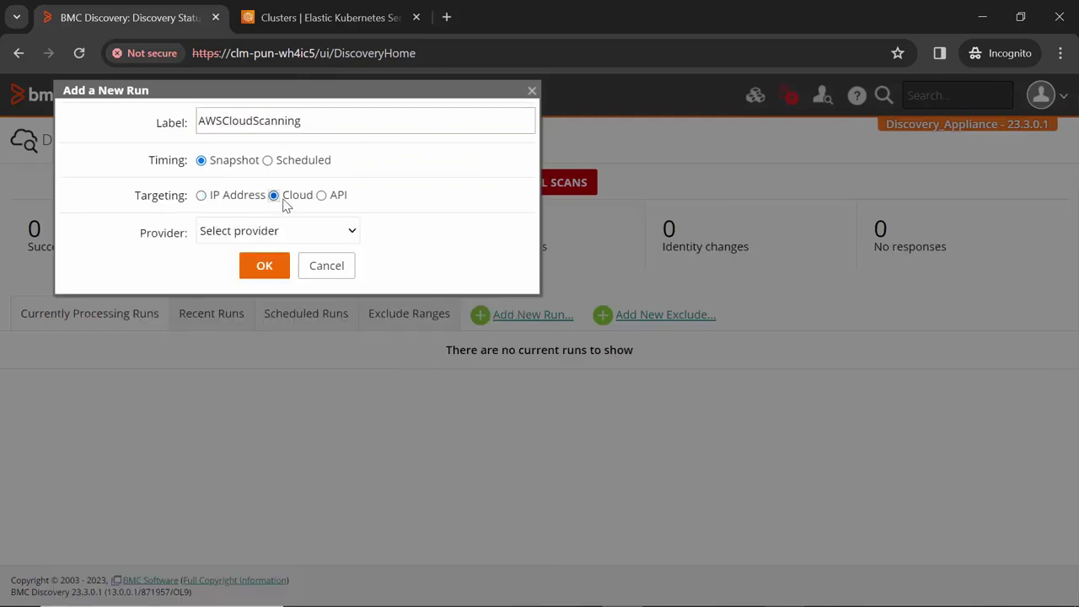
{"action": "left_click", "coordinate": [248, 236]}
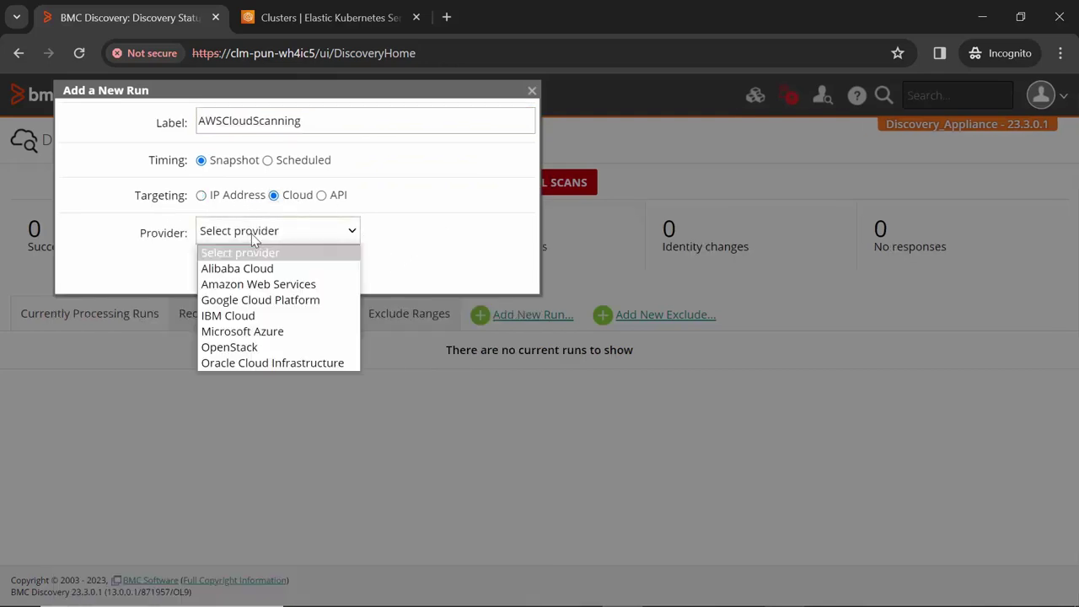
{"action": "left_click", "coordinate": [259, 282]}
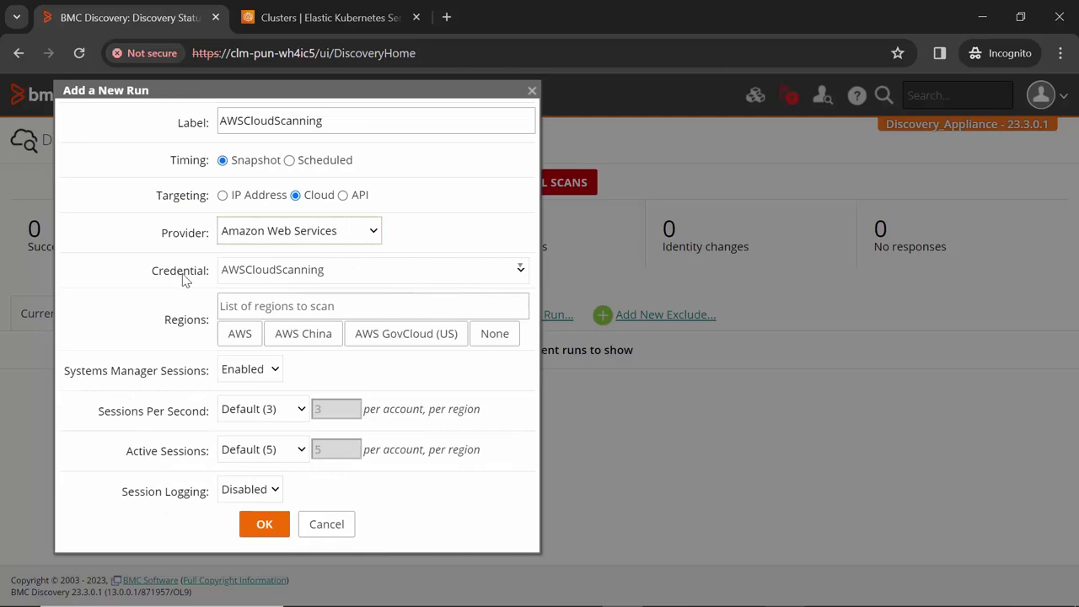
{"action": "left_click", "coordinate": [346, 278]}
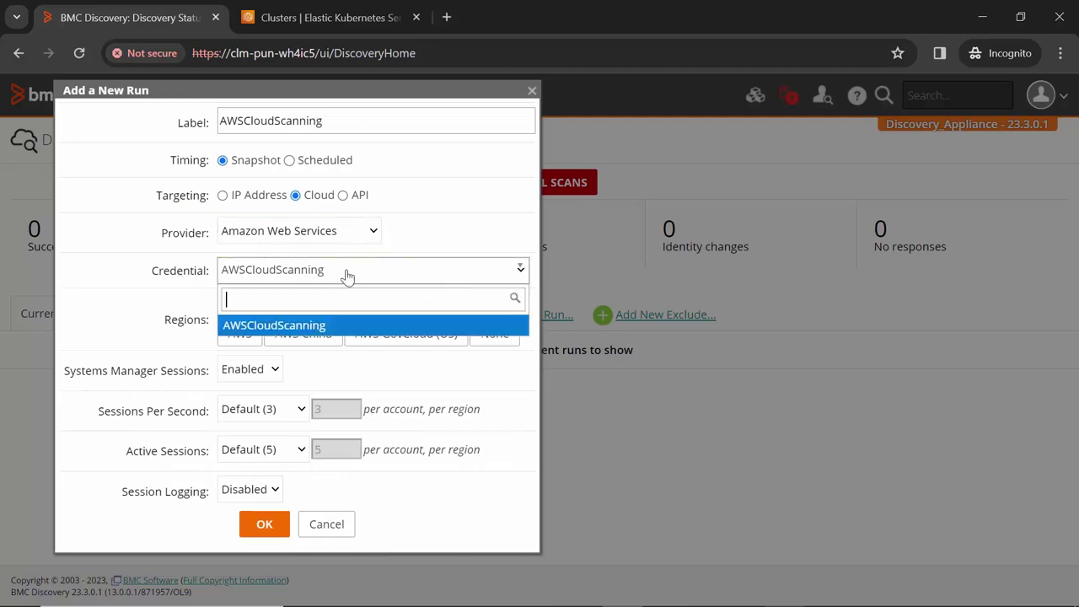
{"action": "left_click", "coordinate": [306, 326]}
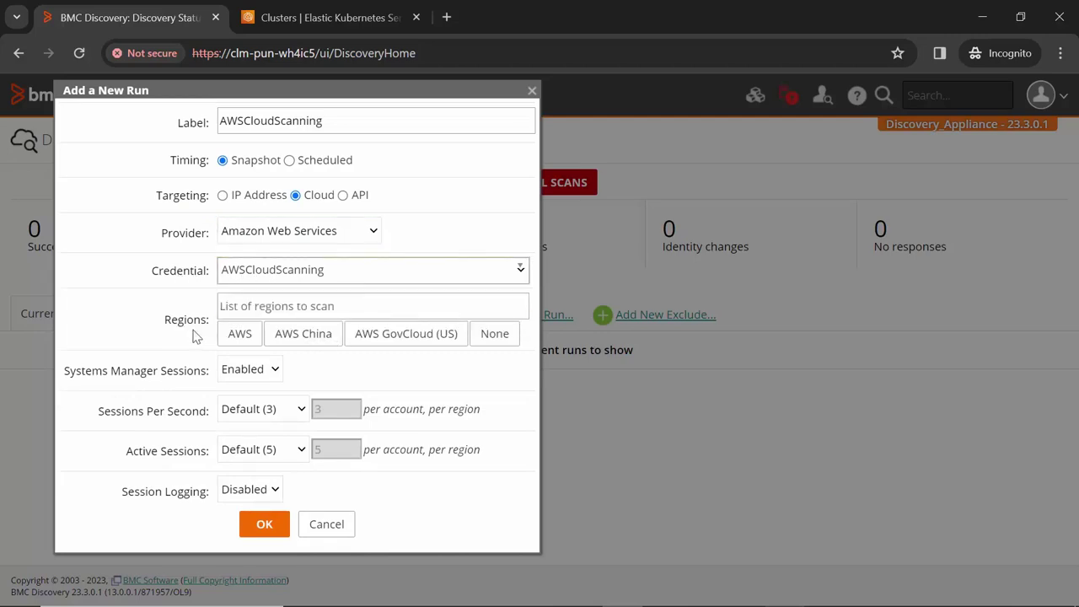
{"action": "left_click", "coordinate": [238, 337]}
{"action": "scroll", "coordinate": [178, 387], "scroll_direction": "down", "scroll_amount": 2}
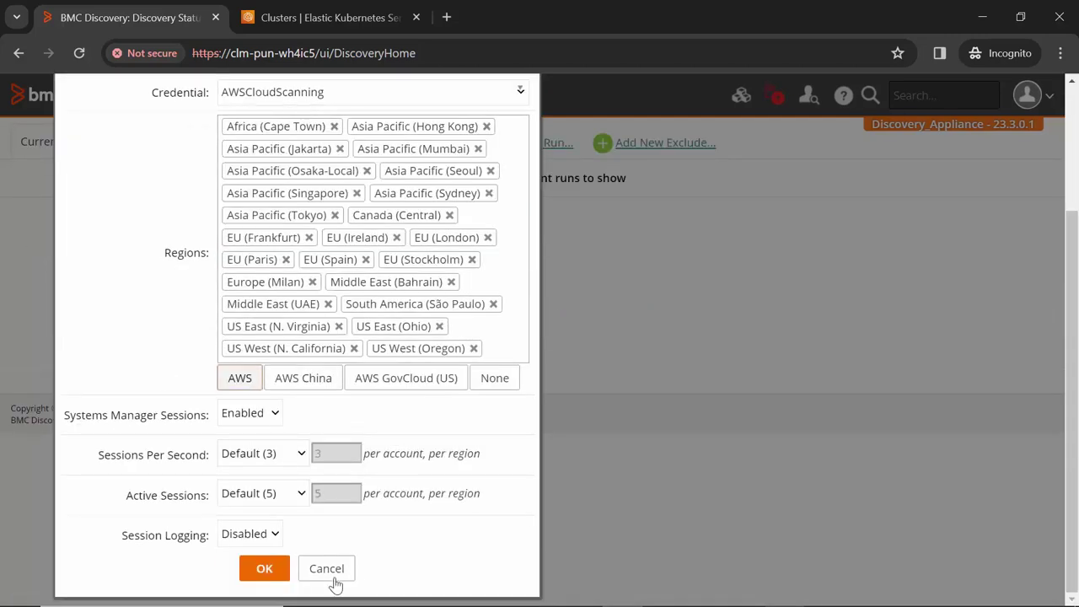
{"action": "left_click", "coordinate": [261, 570]}
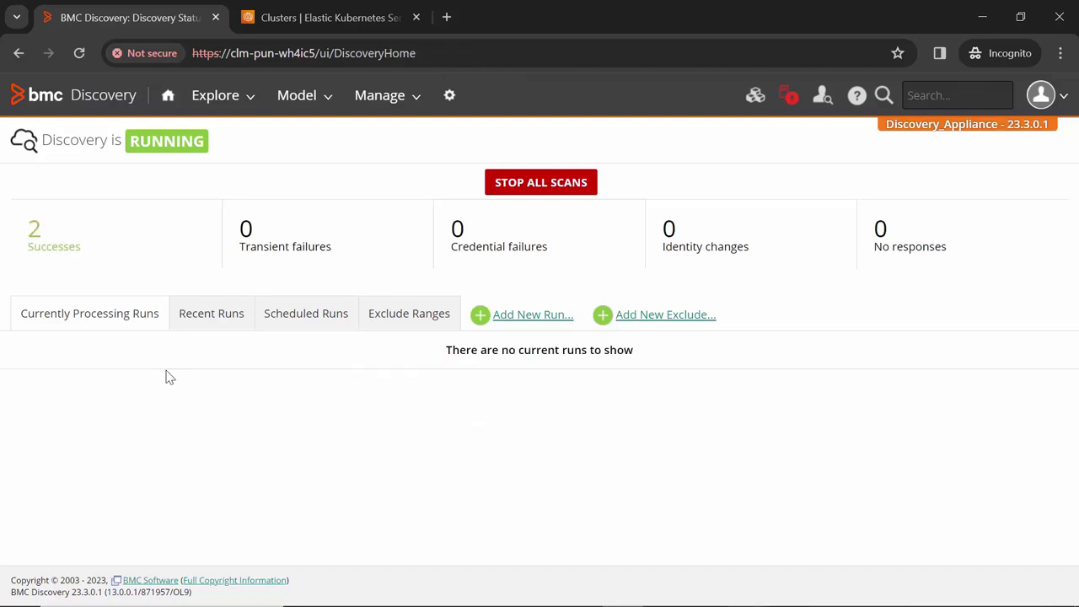
Step: Check the AWSCloudScanning run's results in Recent Runs, then view the Explore > Data overview
{"action": "left_click", "coordinate": [209, 315]}
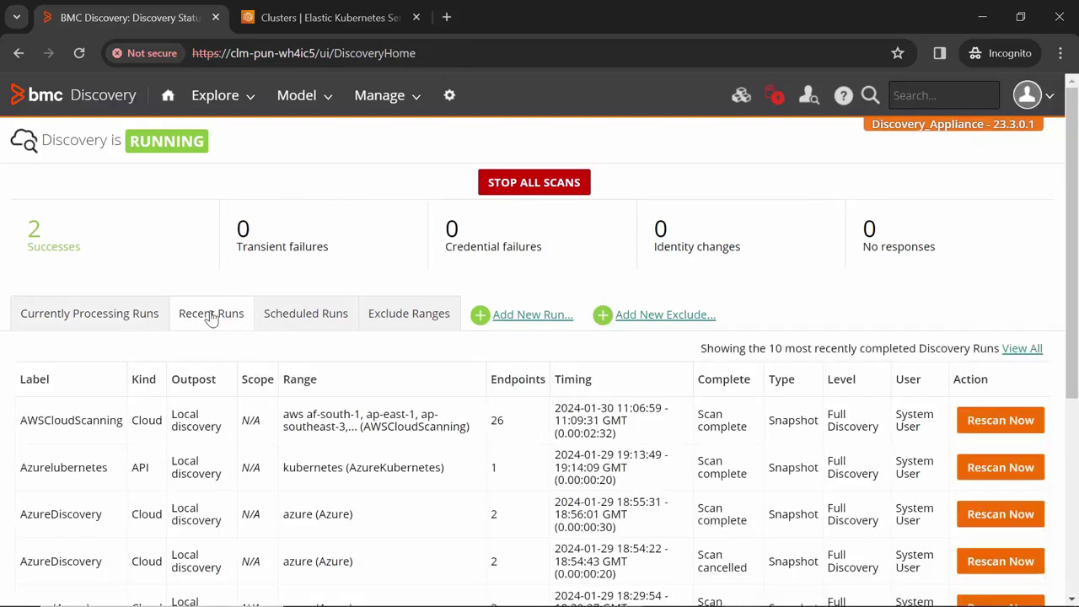
{"action": "left_click", "coordinate": [88, 428]}
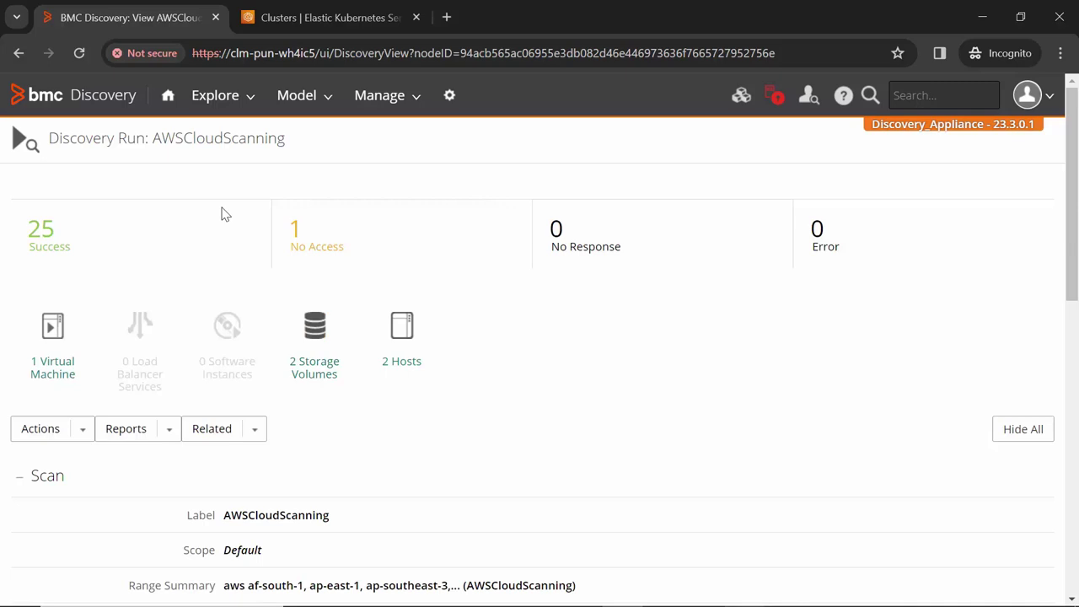
{"action": "left_click", "coordinate": [227, 101]}
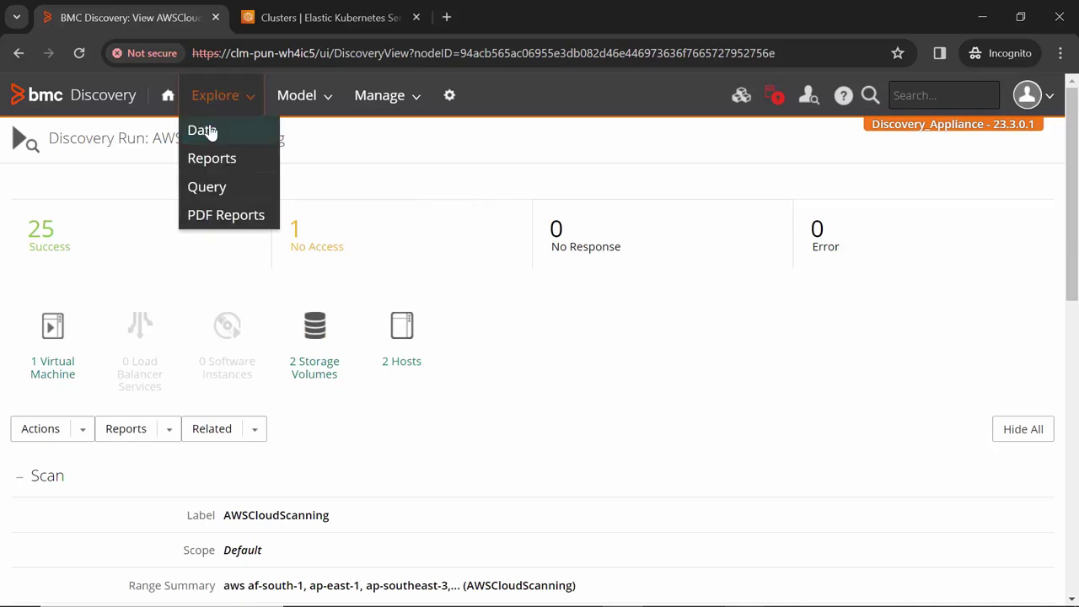
{"action": "left_click", "coordinate": [210, 133]}
{"action": "scroll", "coordinate": [260, 498], "scroll_direction": "down", "scroll_amount": 1}
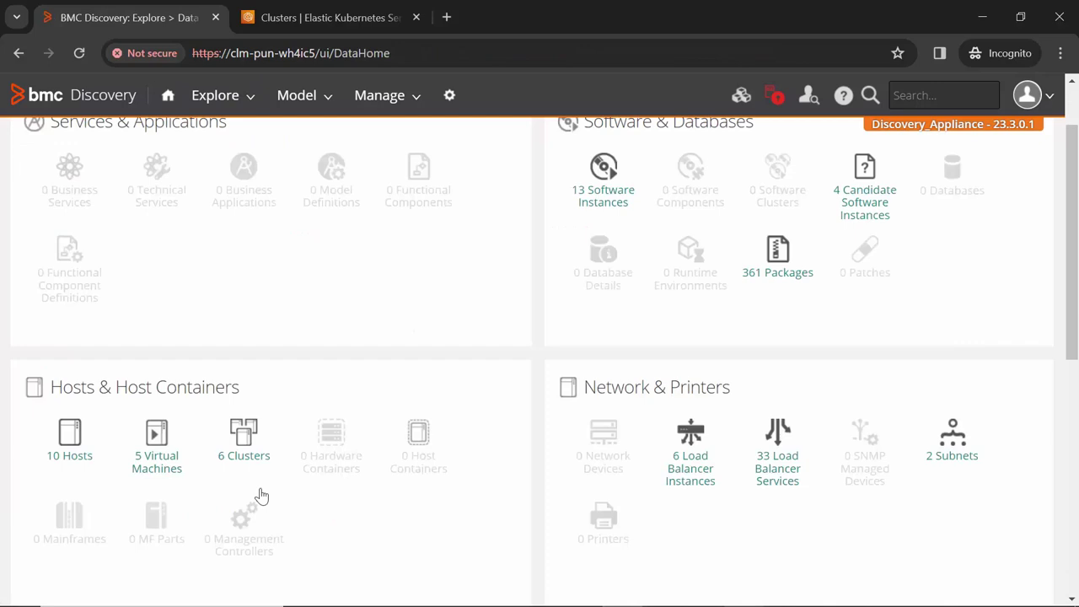
Step: Inspect the demo-ekscluster AWS EKS cluster page, then switch to the root@mylabserver terminal
{"action": "left_click", "coordinate": [243, 440]}
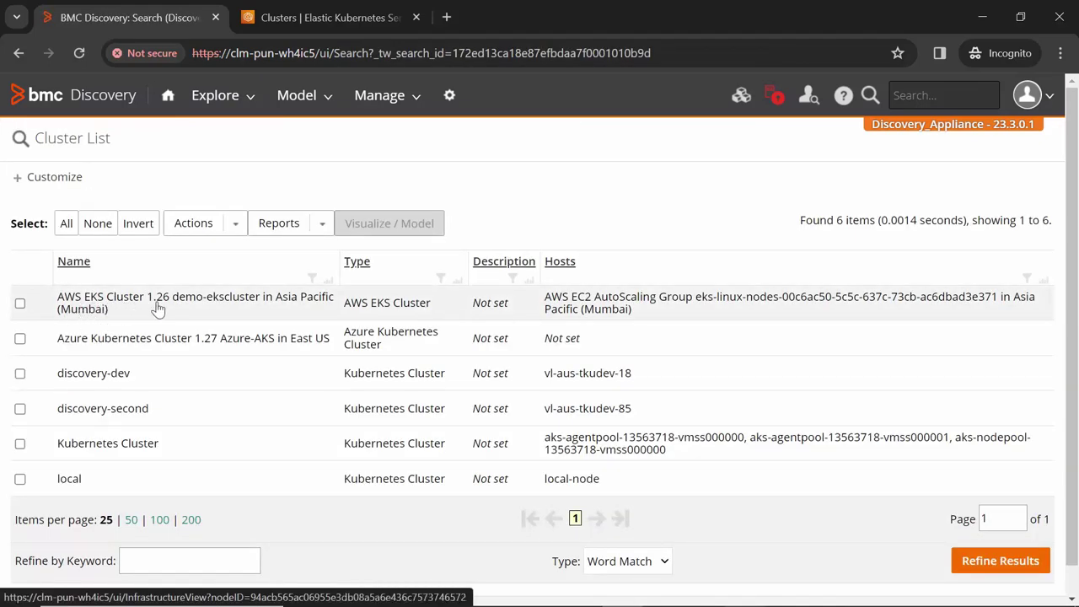
{"action": "left_click", "coordinate": [228, 306]}
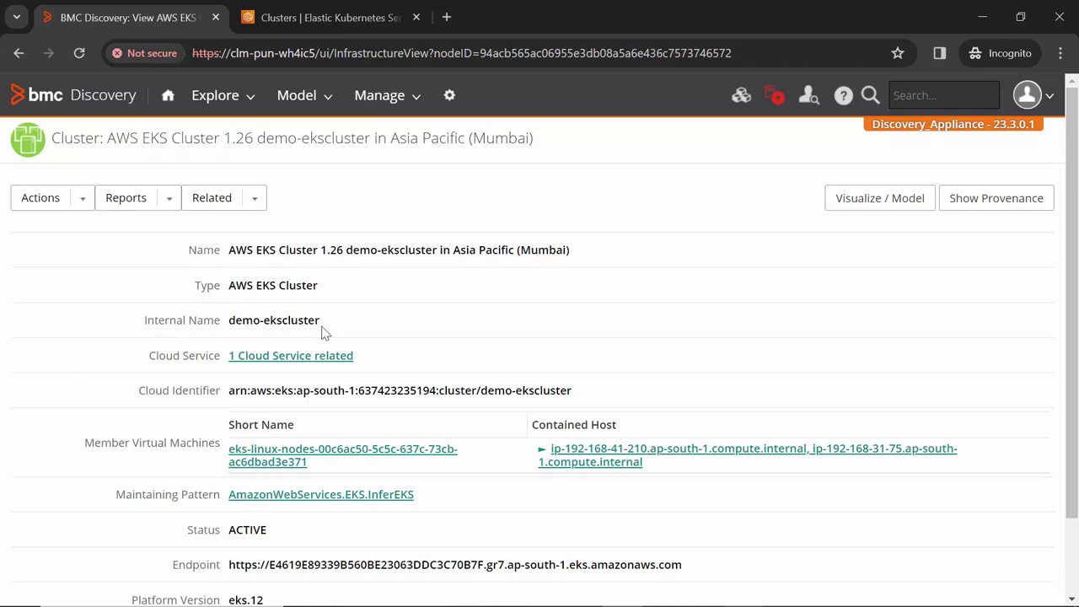
{"action": "mouse_move", "coordinate": [107, 368]}
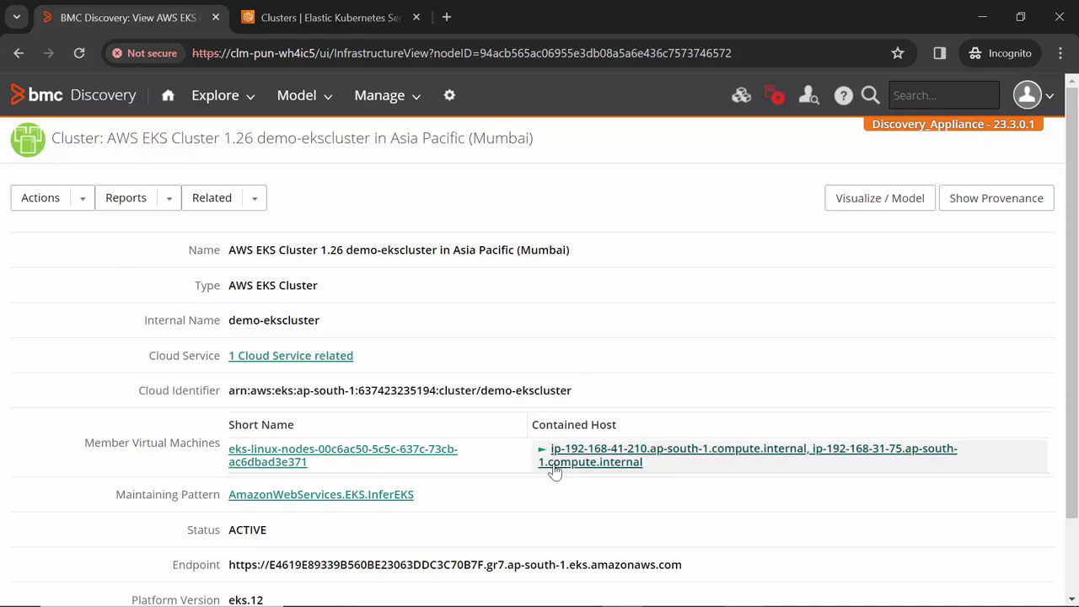
{"action": "scroll", "coordinate": [455, 501], "scroll_direction": "down", "scroll_amount": 1}
{"action": "mouse_move", "coordinate": [48, 504]}
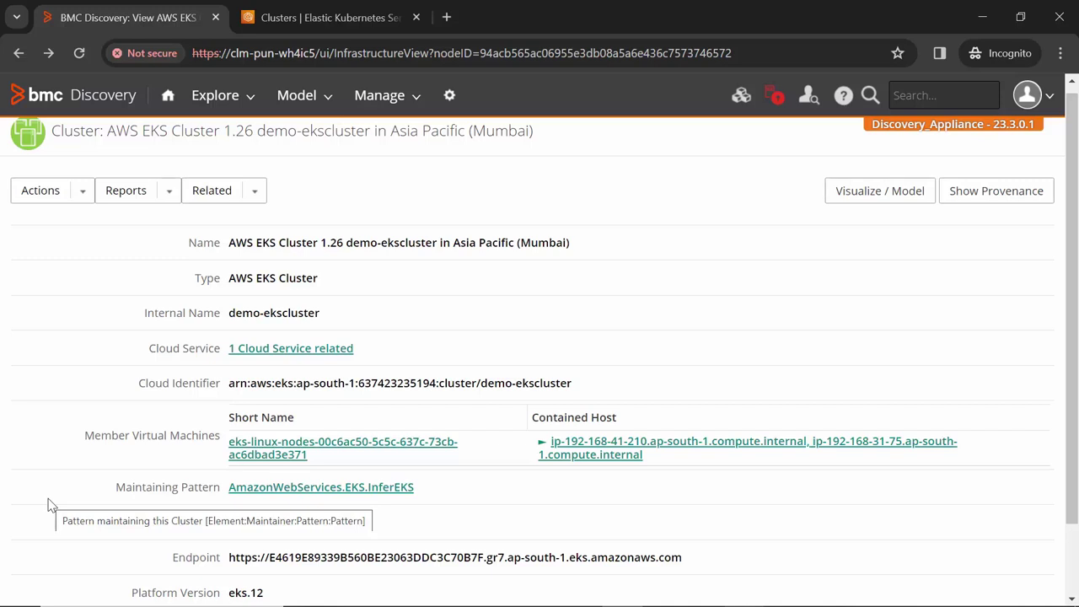
{"action": "key", "text": "alt+Tab"}
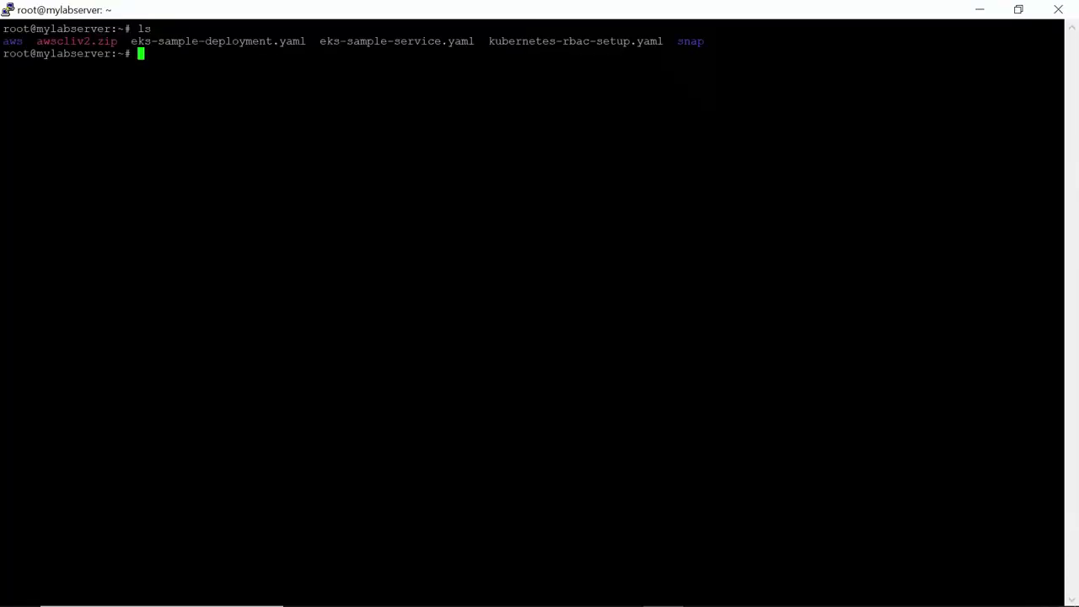
Step: Apply the kubernetes-rbac-setup.yaml manifest with kubectl apply -f
{"action": "double_click", "coordinate": [490, 41]}
{"action": "type", "text": "kubectl apply -f "}
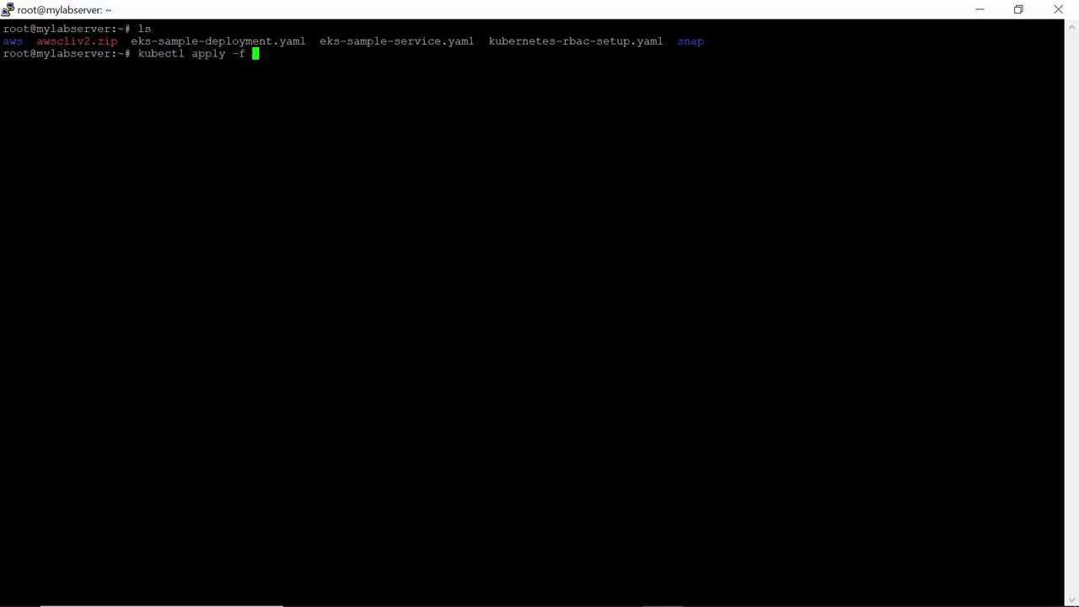
{"action": "type", "text": "ku"}
{"action": "key", "text": "Tab"}
{"action": "key", "text": "Return"}
Step: Highlight the created clusterrole, clusterrolebinding and secret, then enter kubectl get secret
{"action": "left_click_drag", "start_coordinate": [3, 65], "coordinate": [77, 66]}
{"action": "left_click_drag", "start_coordinate": [3, 77], "coordinate": [105, 91]}
{"action": "double_click", "coordinate": [79, 90]}
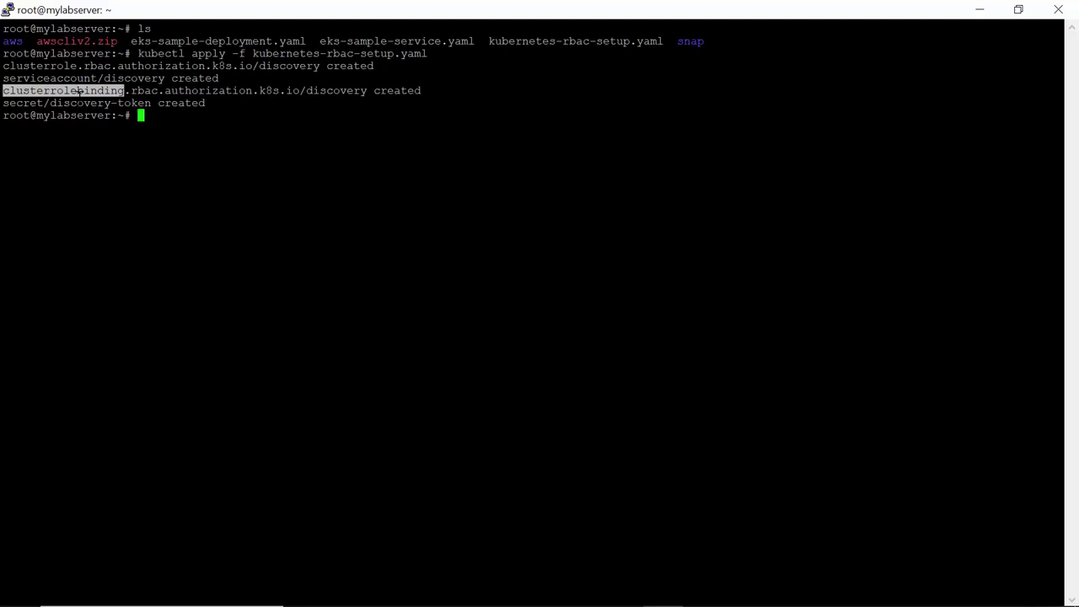
{"action": "left_click_drag", "start_coordinate": [3, 102], "coordinate": [51, 102]}
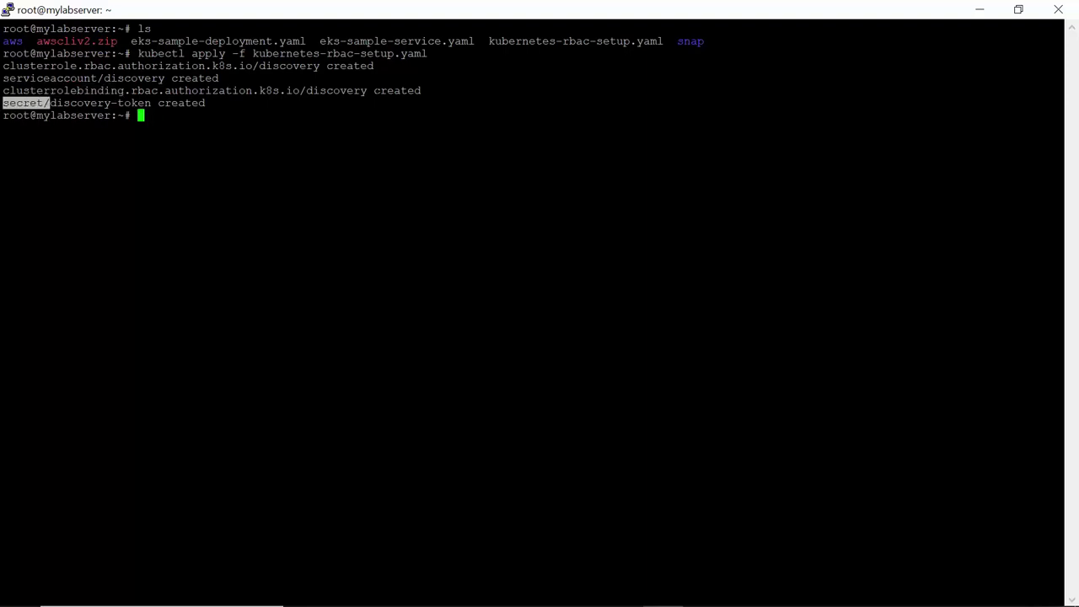
{"action": "left_click", "coordinate": [50, 103]}
{"action": "type", "text": "kube"}
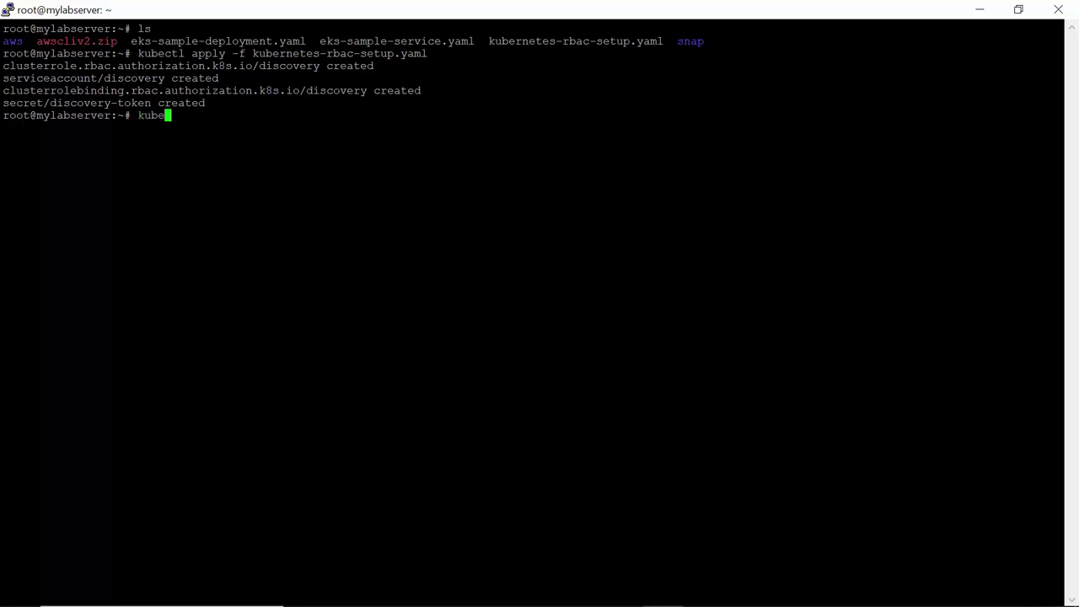
{"action": "type", "text": "ctl get secret"}
Step: List the cluster secrets and point out the discovery-token secret
{"action": "key", "text": "Return"}
{"action": "double_click", "coordinate": [26, 140]}
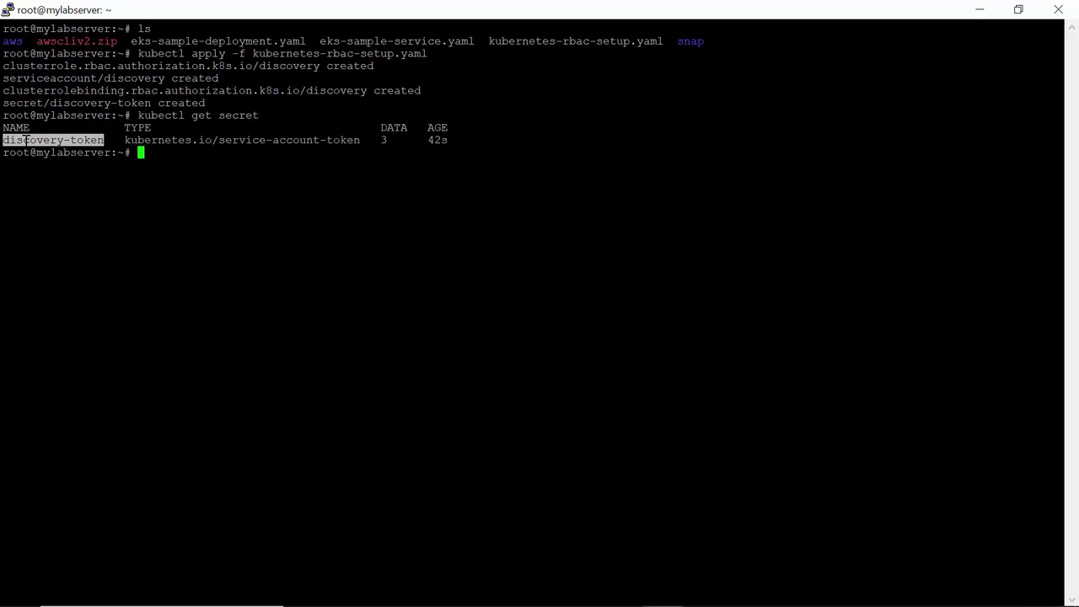
{"action": "left_click", "coordinate": [93, 141]}
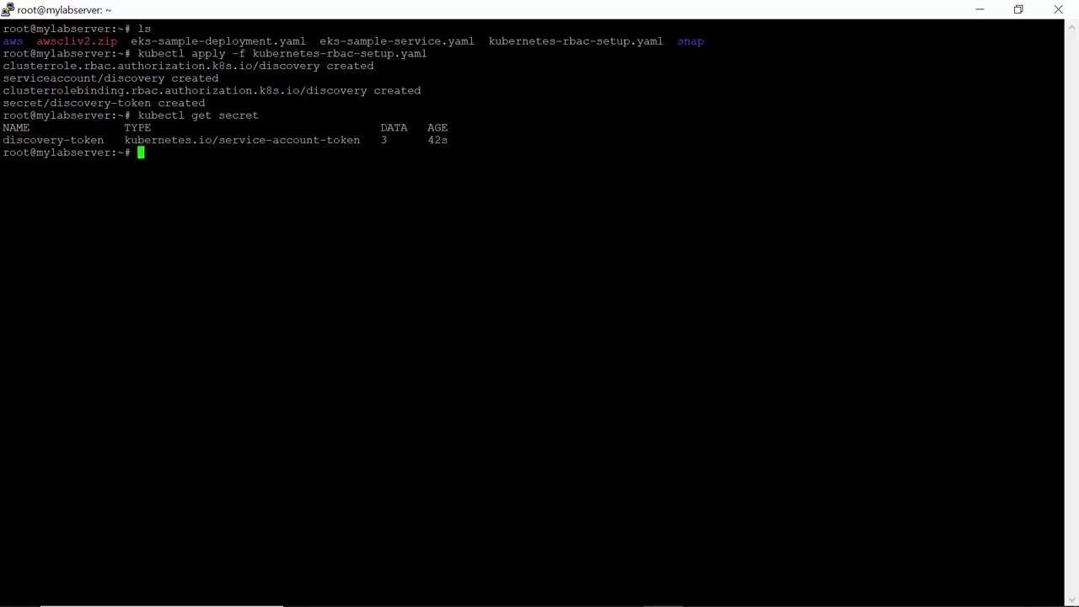
Step: Describe the discovery-token secret and select its service-account token
{"action": "type", "text": "kubectl describe secrte"}
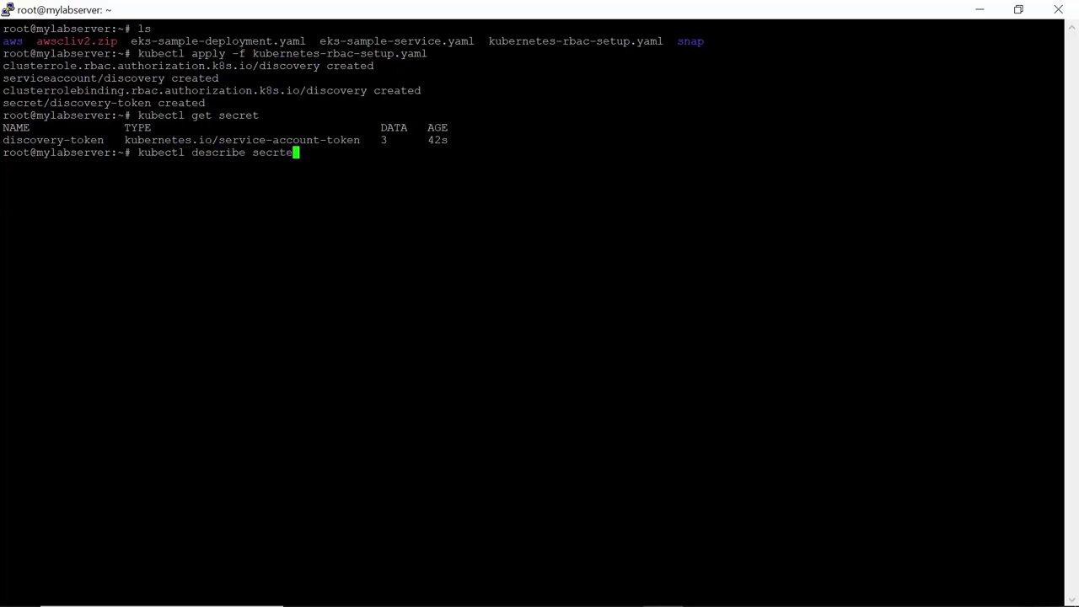
{"action": "key", "text": "BackSpace"}
{"action": "key", "text": "BackSpace"}
{"action": "type", "text": "et discovery-token"}
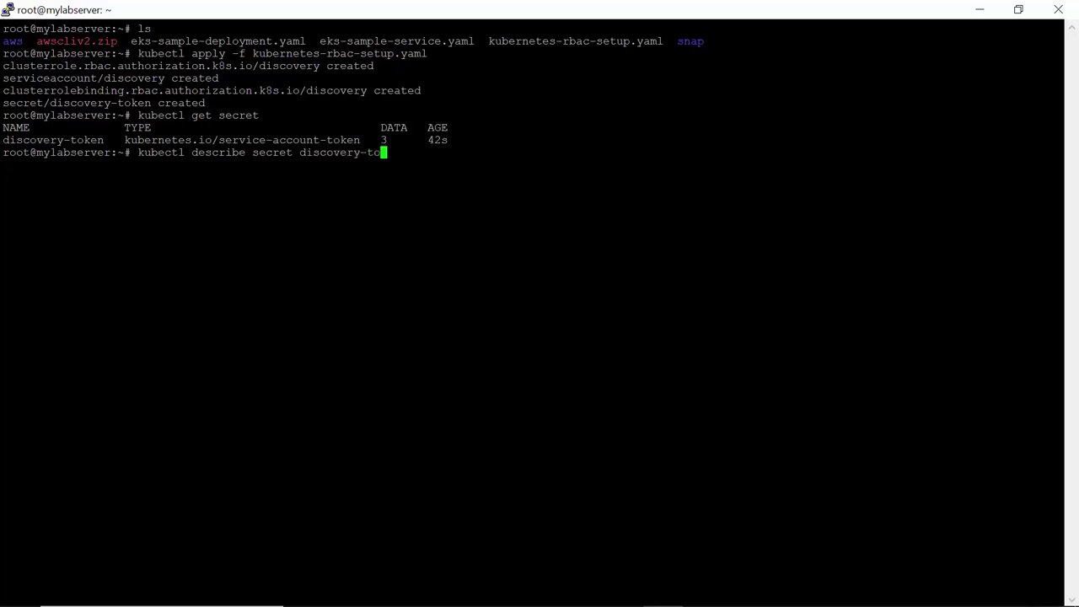
{"action": "key", "text": "Return"}
{"action": "left_click_drag", "start_coordinate": [4, 312], "coordinate": [867, 374]}
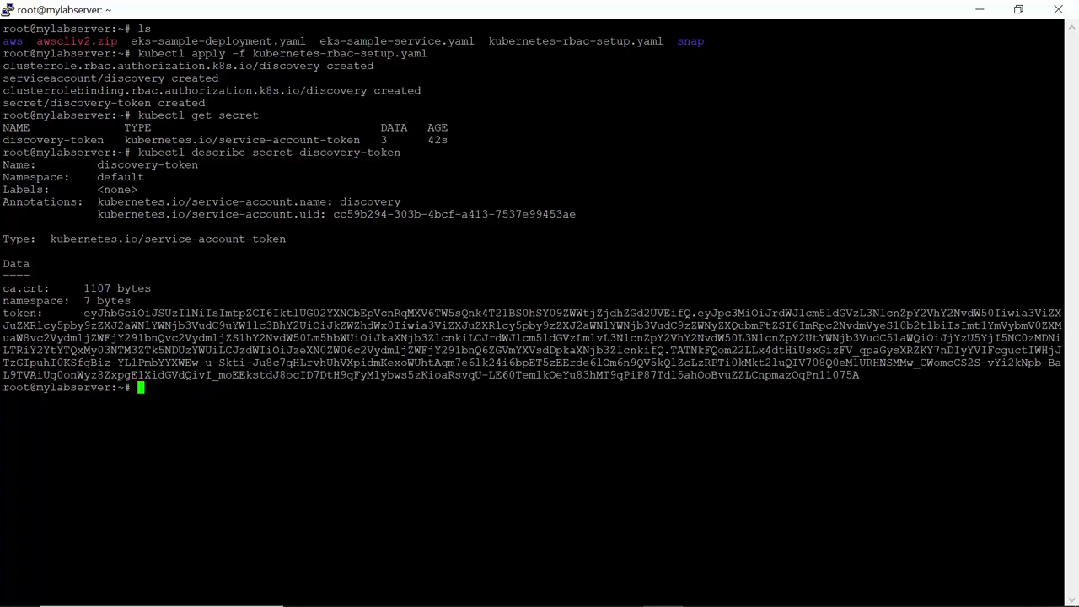
Step: Show the EKS control-plane URL with kubectl cluster-info, then return to BMC Discovery
{"action": "type", "text": "kubectl cluster-info"}
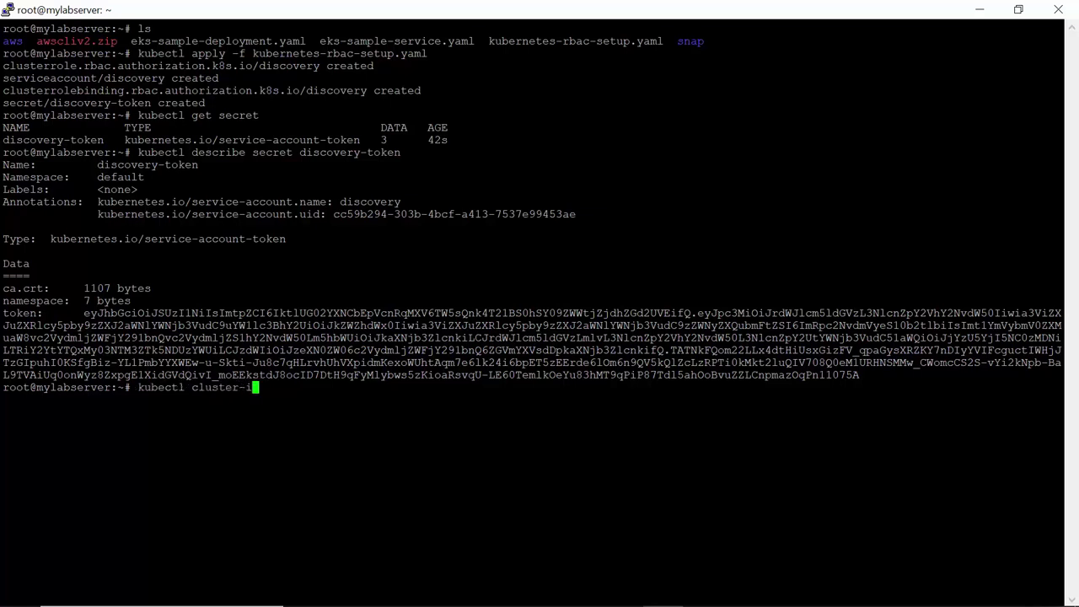
{"action": "key", "text": "Return"}
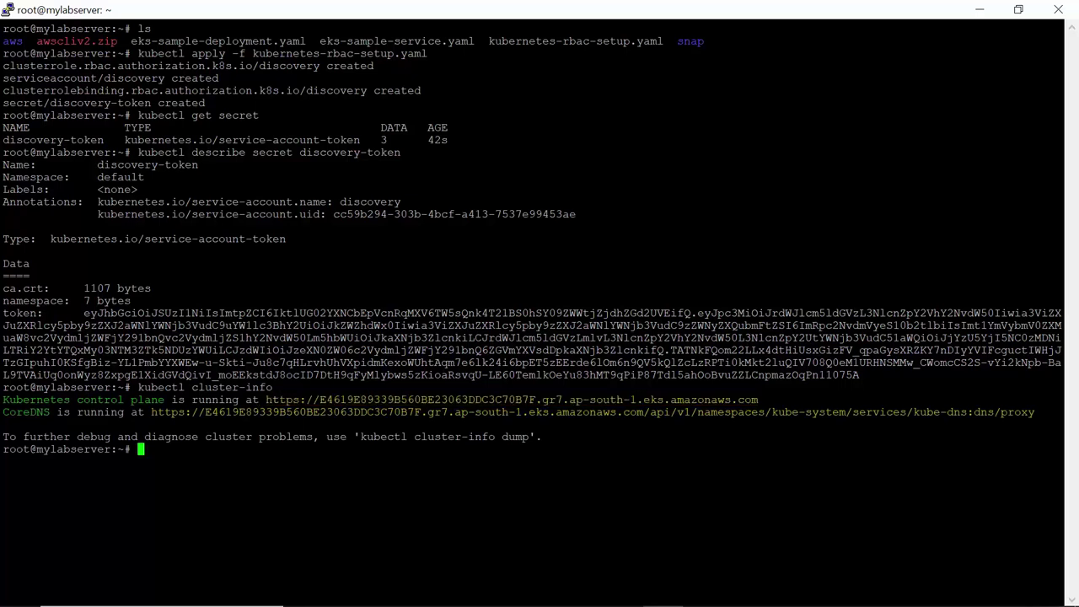
{"action": "key", "text": "alt+Tab"}
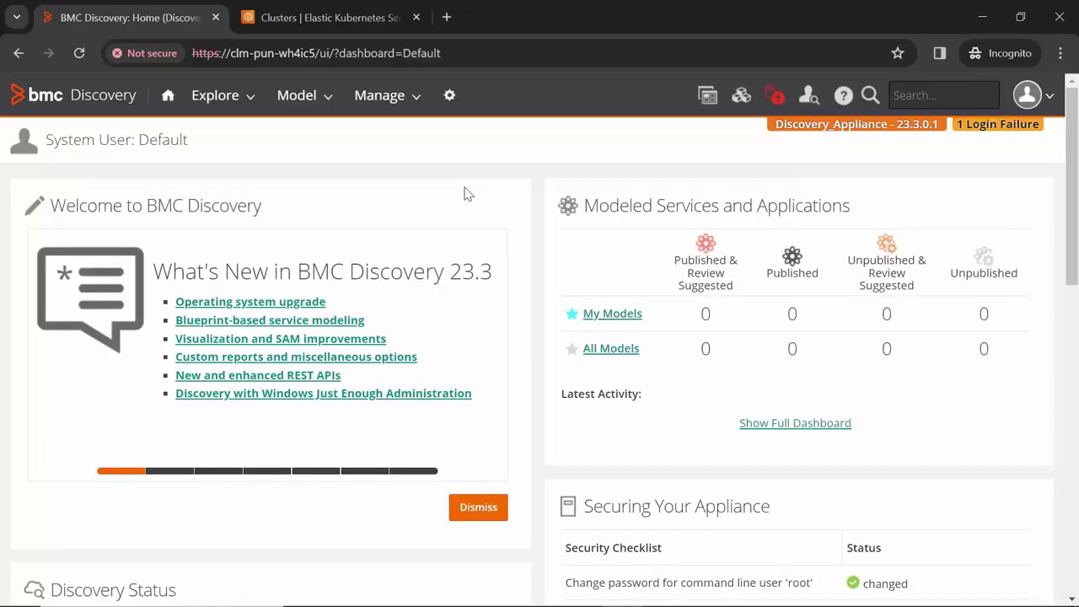
Step: Start a new Kubernetes/OpenShift credential named AWSEKScredential
{"action": "left_click", "coordinate": [401, 99]}
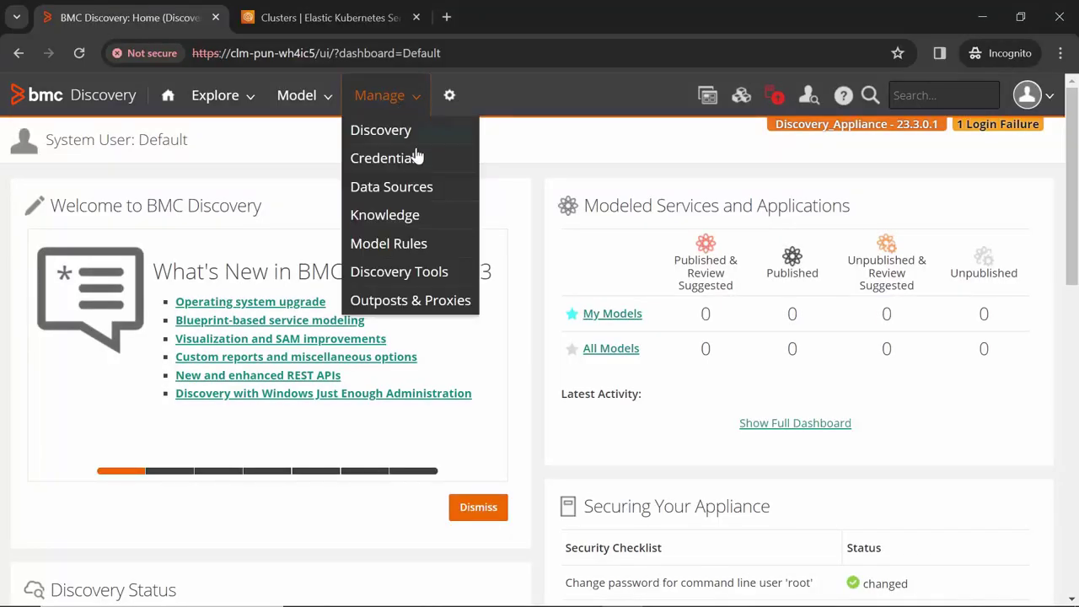
{"action": "left_click", "coordinate": [383, 160]}
{"action": "left_click", "coordinate": [1038, 251]}
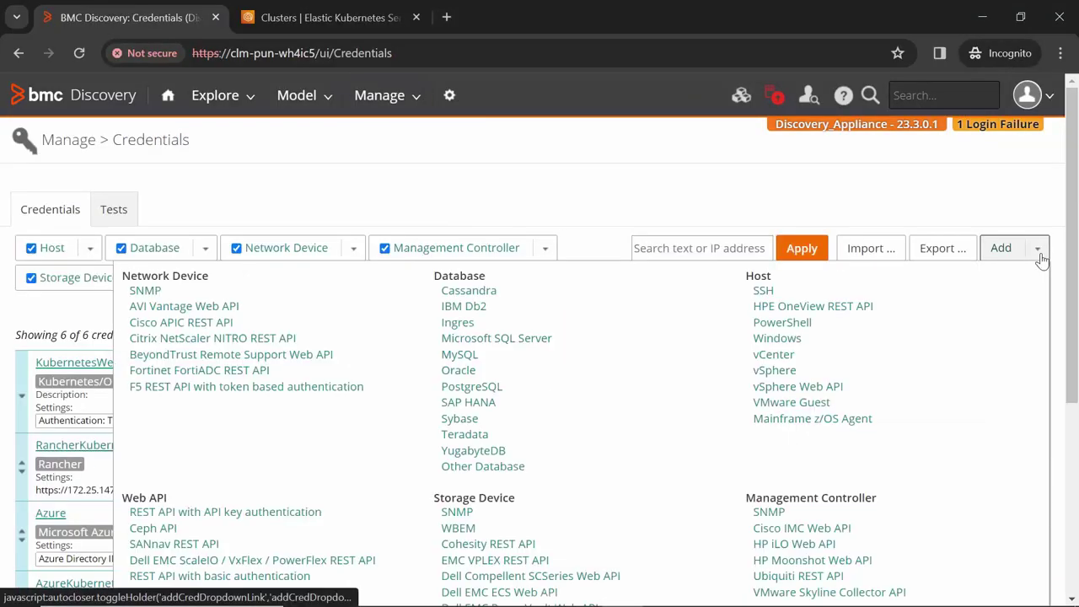
{"action": "scroll", "coordinate": [585, 427], "scroll_direction": "down", "scroll_amount": 3}
{"action": "scroll", "coordinate": [585, 428], "scroll_direction": "down", "scroll_amount": 1}
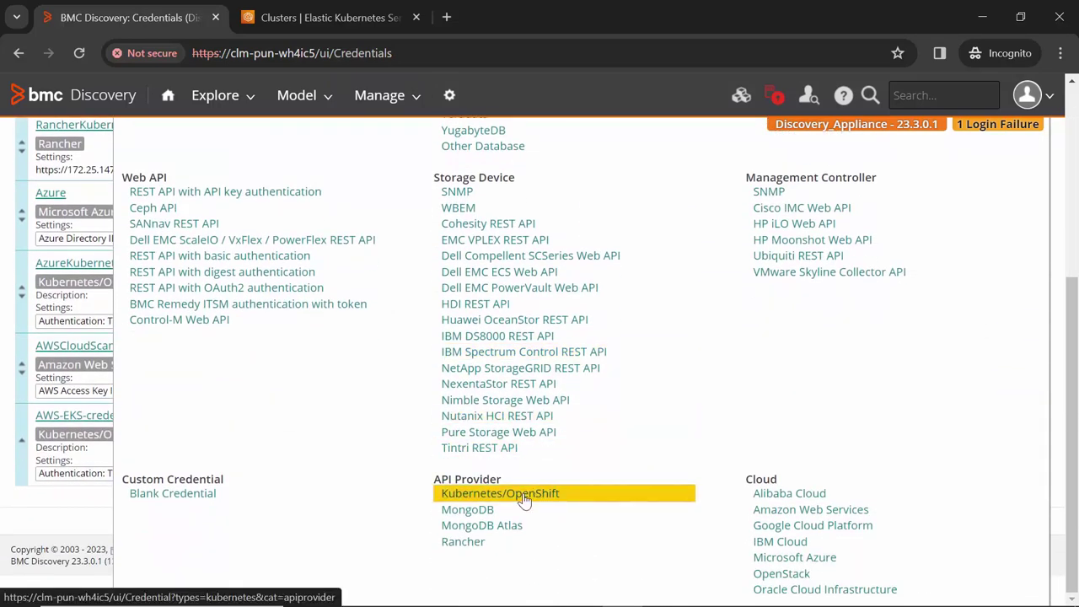
{"action": "left_click", "coordinate": [524, 496]}
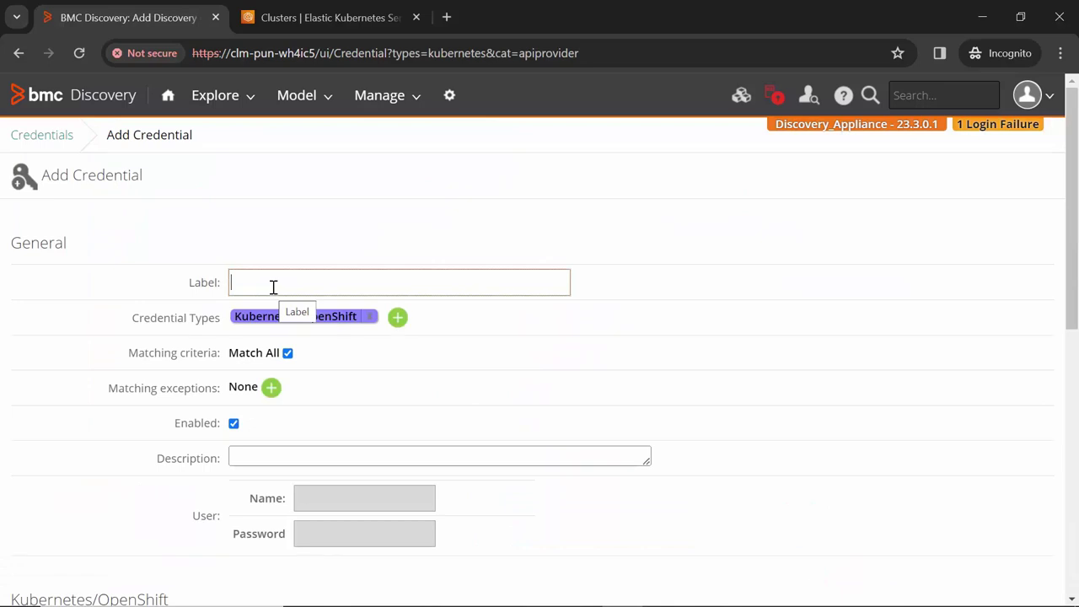
{"action": "type", "text": "AWSEKScredential"}
{"action": "scroll", "coordinate": [390, 378], "scroll_direction": "down", "scroll_amount": 4}
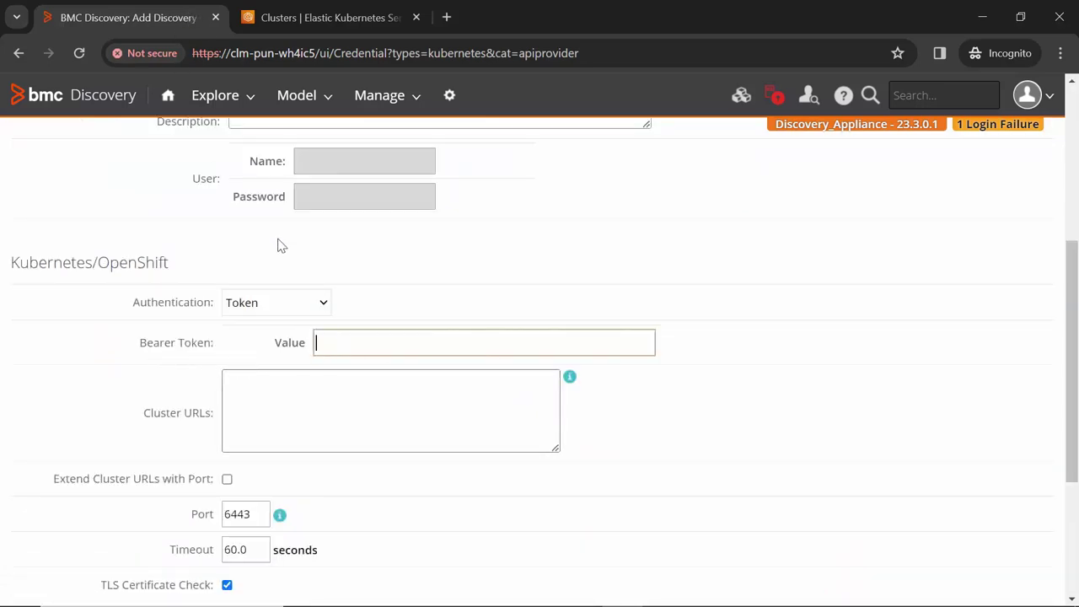
Step: Paste the discovery-token service-account token from the terminal as the bearer token
{"action": "key", "text": "alt+Tab"}
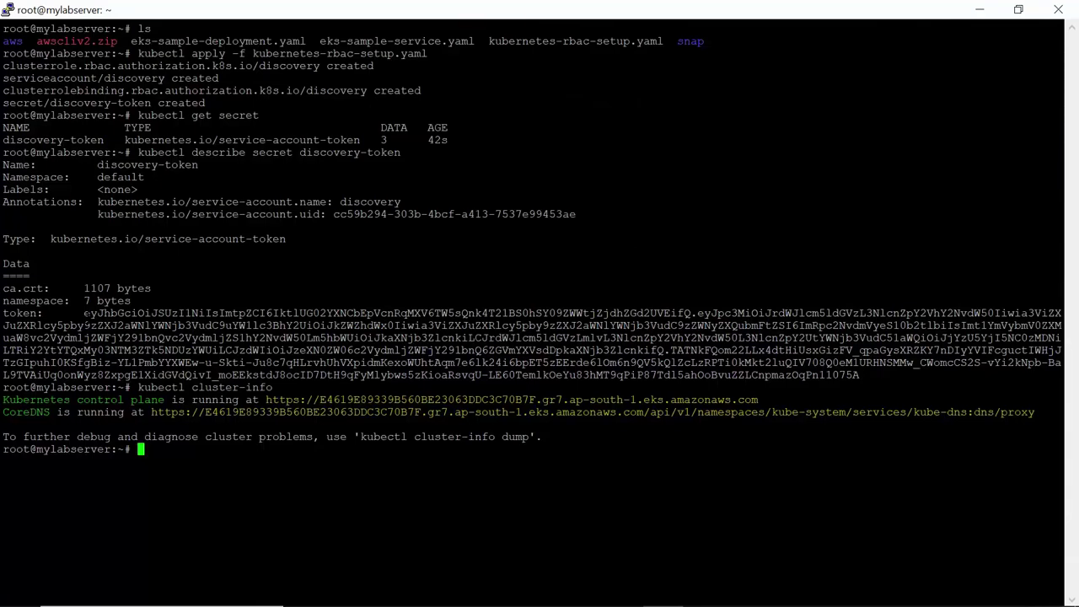
{"action": "left_click_drag", "start_coordinate": [84, 312], "coordinate": [858, 374]}
{"action": "key", "text": "alt+Tab"}
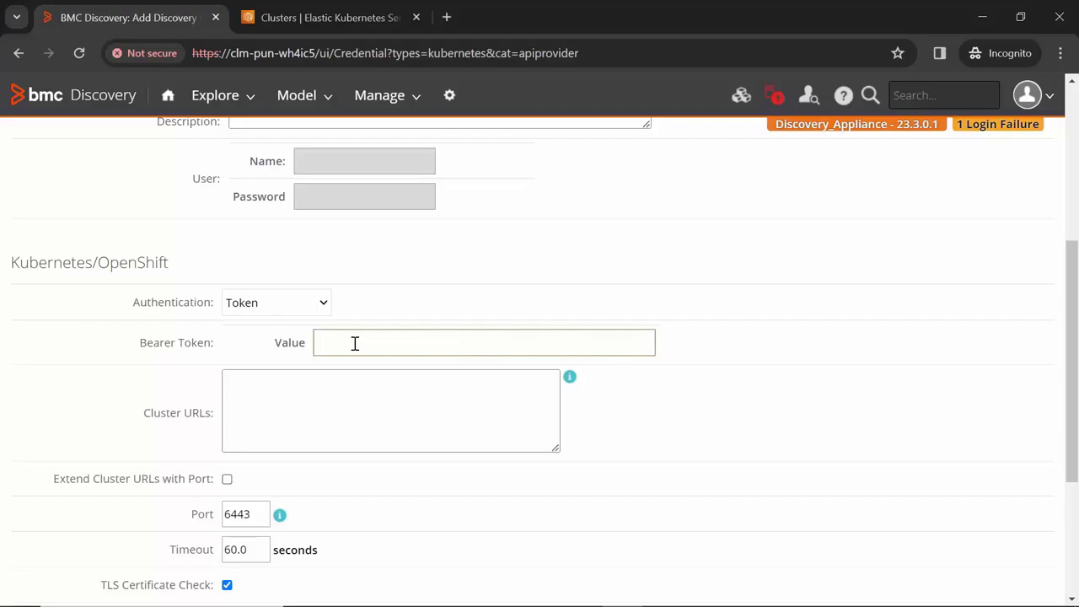
{"action": "key", "text": "ctrl+v"}
Step: Paste the EKS control-plane URL from the terminal into Cluster URLs
{"action": "left_click", "coordinate": [327, 404]}
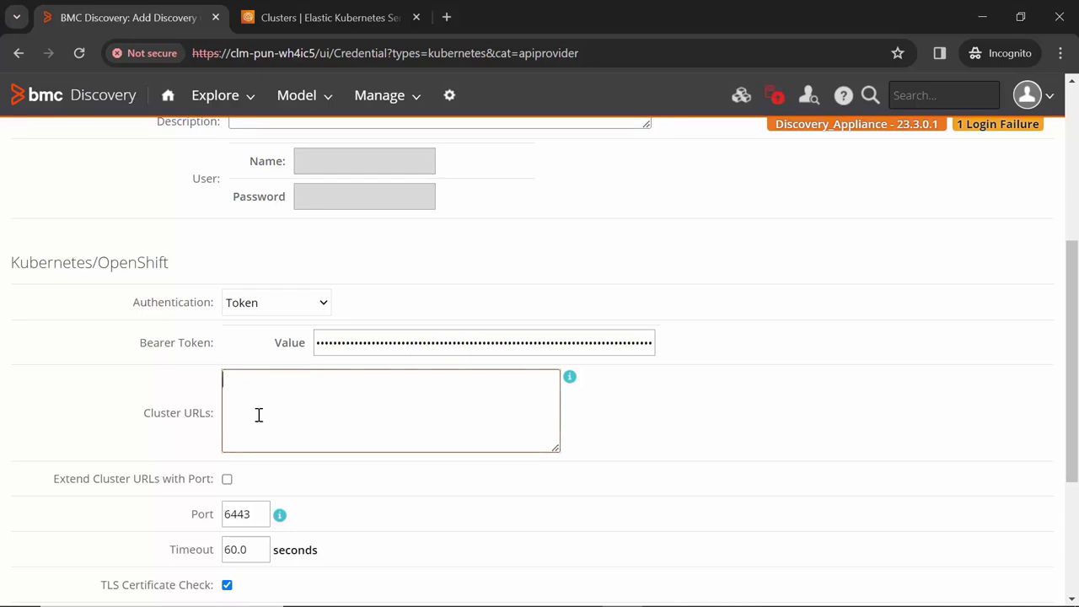
{"action": "key", "text": "alt+Tab"}
{"action": "double_click", "coordinate": [292, 400]}
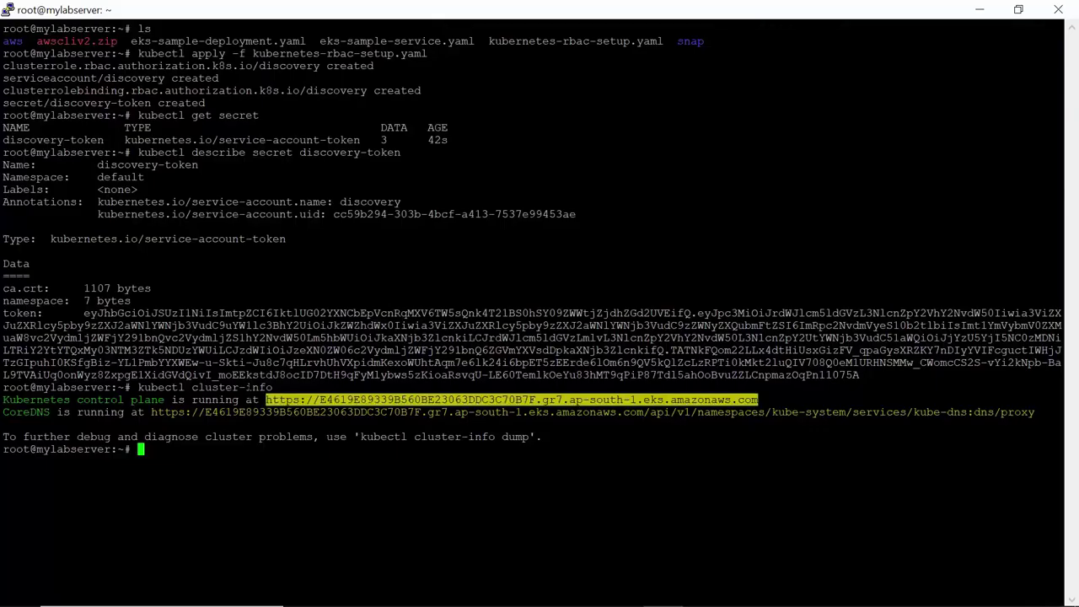
{"action": "left_click", "coordinate": [293, 399]}
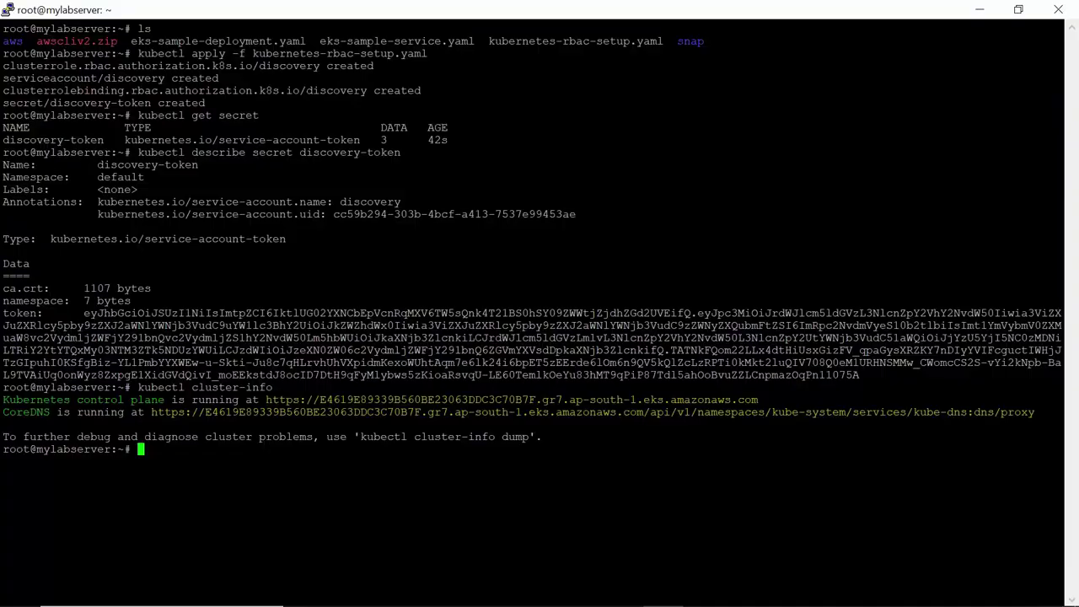
{"action": "key", "text": "alt+Tab"}
{"action": "left_click", "coordinate": [296, 407]}
{"action": "type", "text": "https://E4619E89339B560BE23063DDC3C70B7F.gr7.ap-south-1.eks.amazonaws.com"}
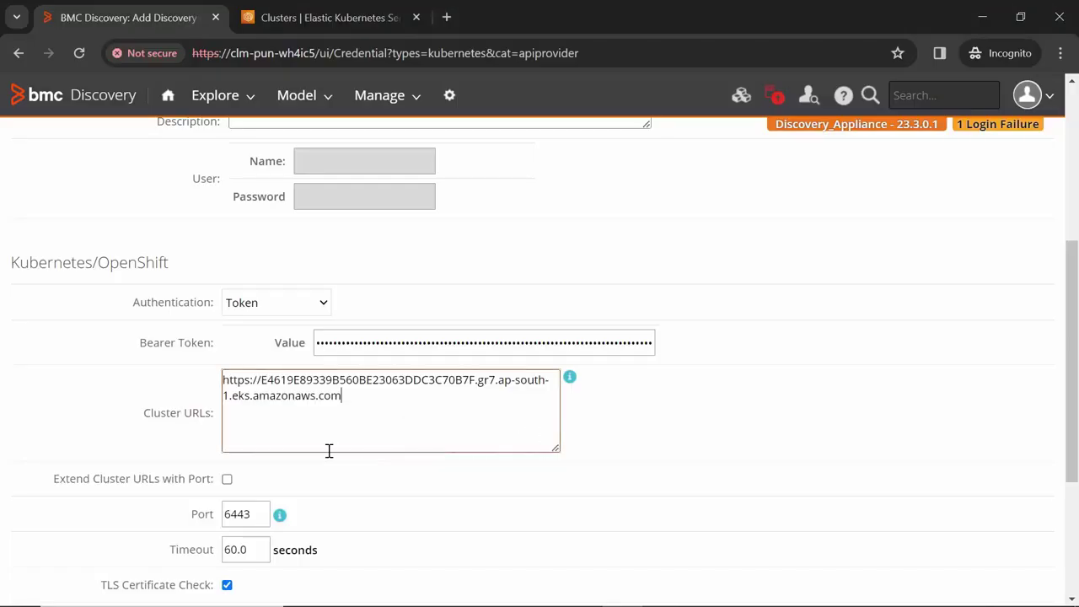
Step: Turn off TLS Certificate Check and save the credential
{"action": "scroll", "coordinate": [328, 451], "scroll_direction": "down", "scroll_amount": 2}
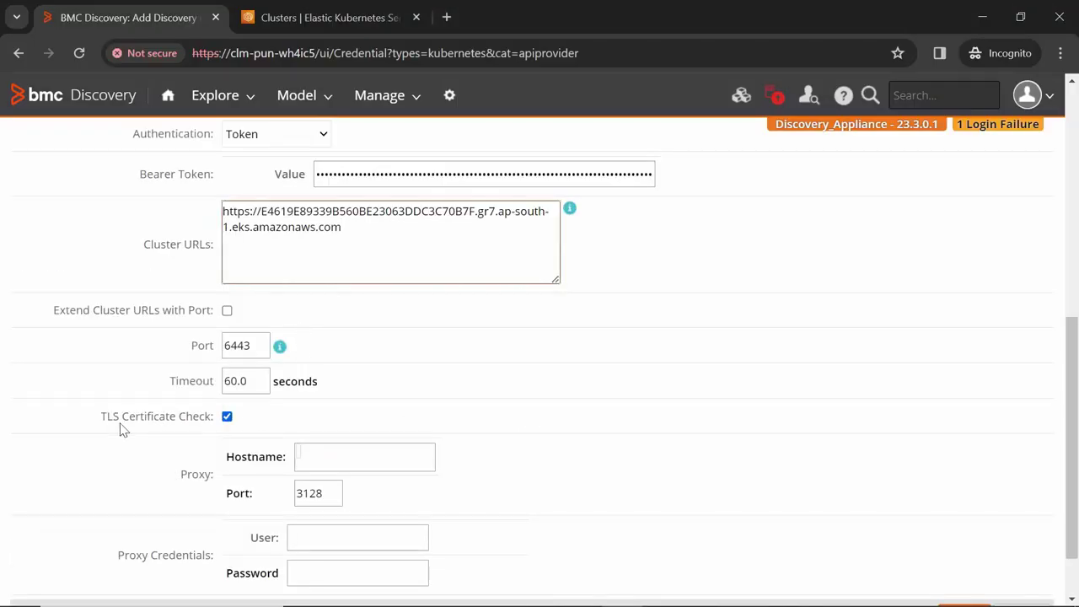
{"action": "left_click", "coordinate": [226, 417]}
{"action": "scroll", "coordinate": [887, 493], "scroll_direction": "down", "scroll_amount": 2}
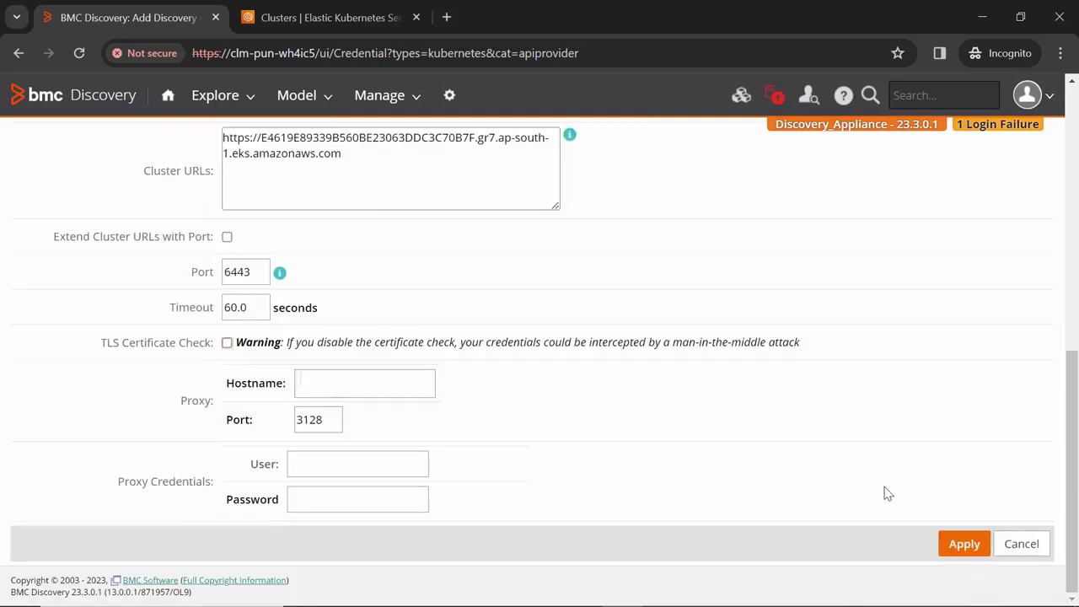
{"action": "left_click", "coordinate": [961, 544]}
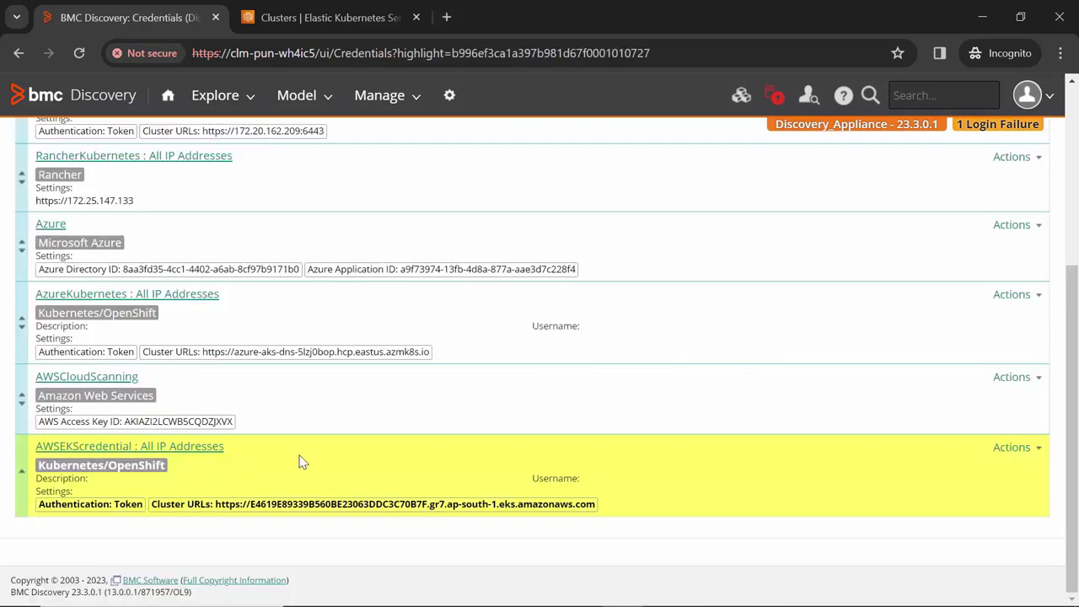
Step: Open a new discovery run labelled AWSEKSScanning
{"action": "left_click", "coordinate": [395, 103]}
{"action": "left_click", "coordinate": [381, 131]}
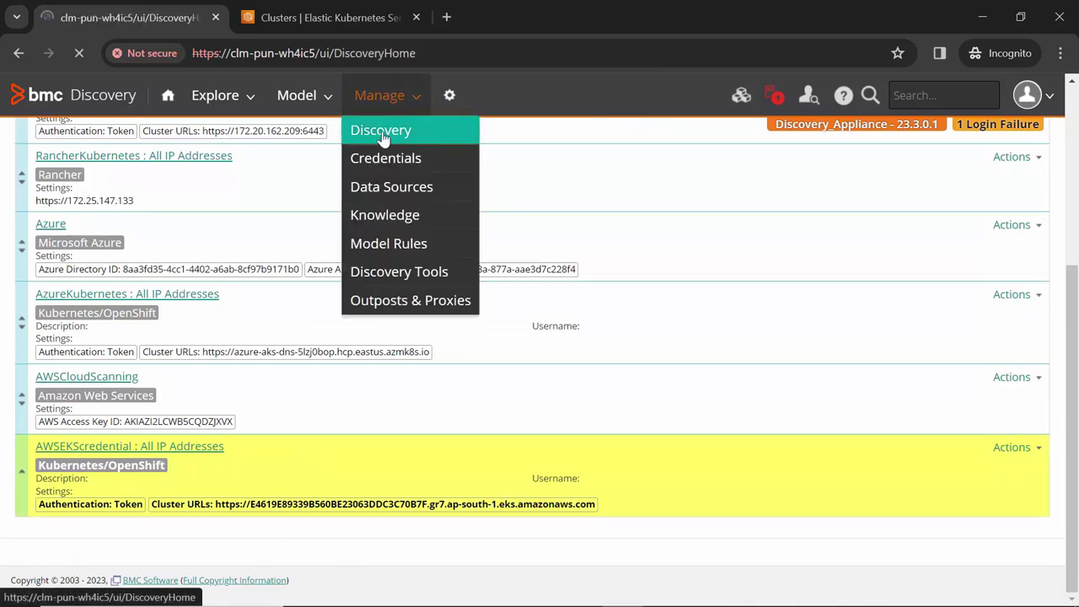
{"action": "left_click", "coordinate": [528, 315]}
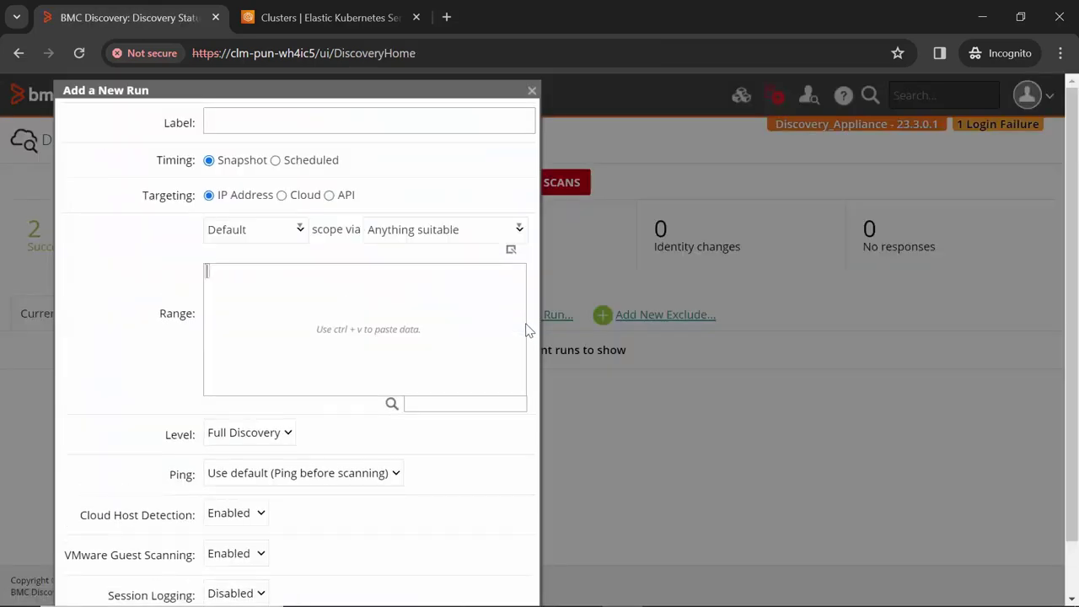
{"action": "left_click", "coordinate": [234, 120]}
{"action": "type", "text": "AWSEKSScanning"}
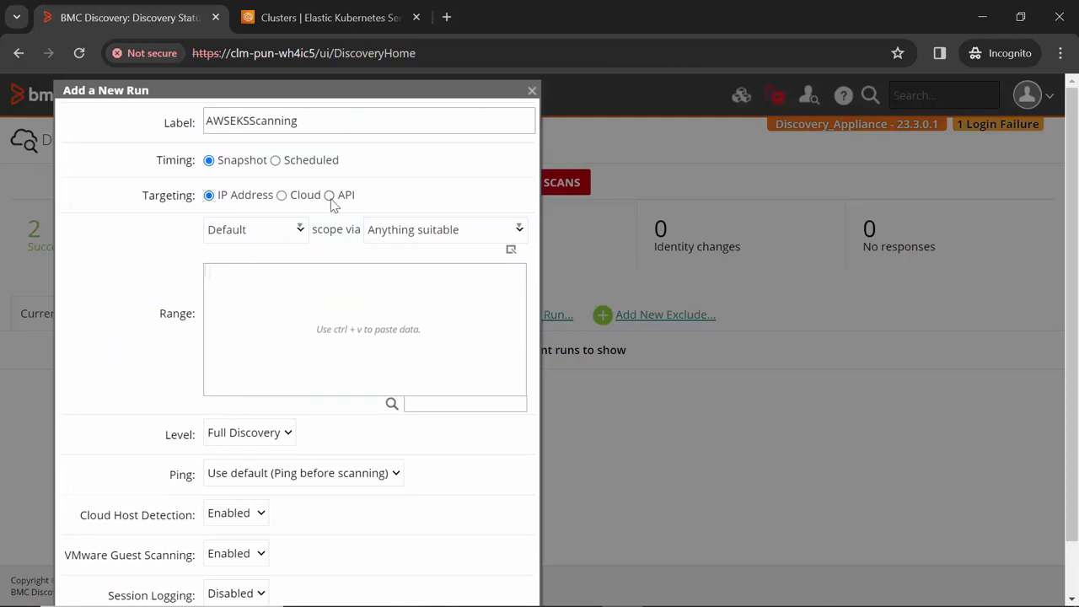
Step: Run it as API against Kubernetes/OpenShift Cluster with AWSEKScredential, then check Recent Runs
{"action": "left_click", "coordinate": [329, 196]}
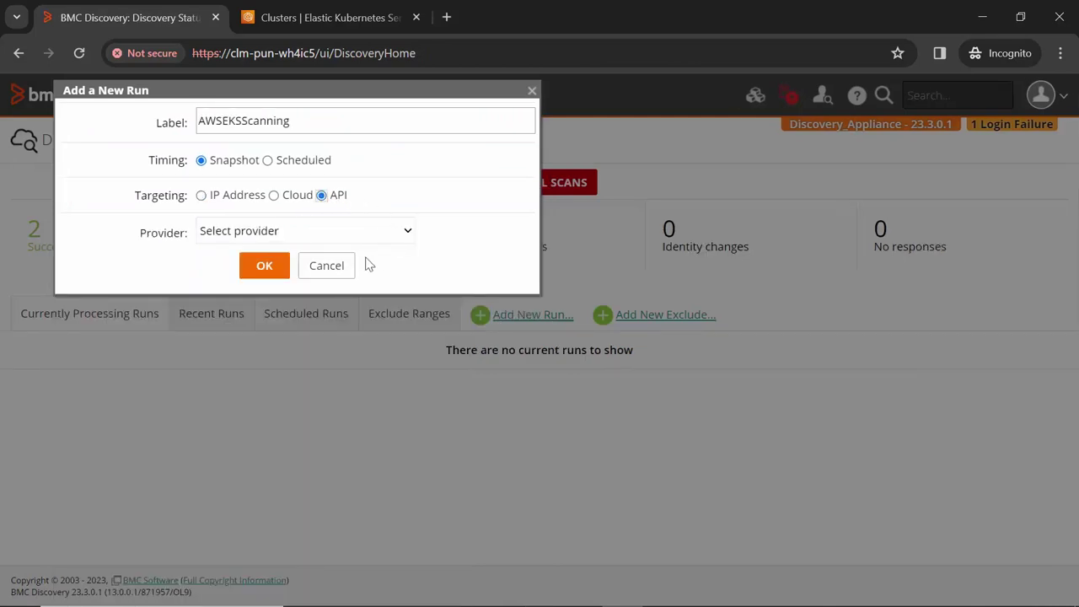
{"action": "left_click", "coordinate": [253, 232]}
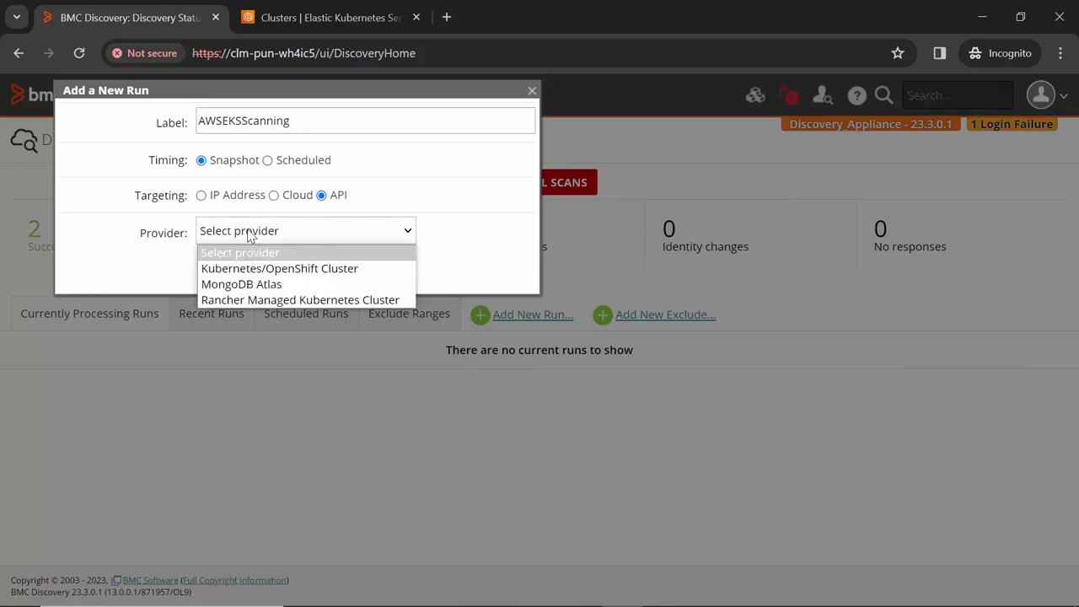
{"action": "left_click", "coordinate": [286, 268]}
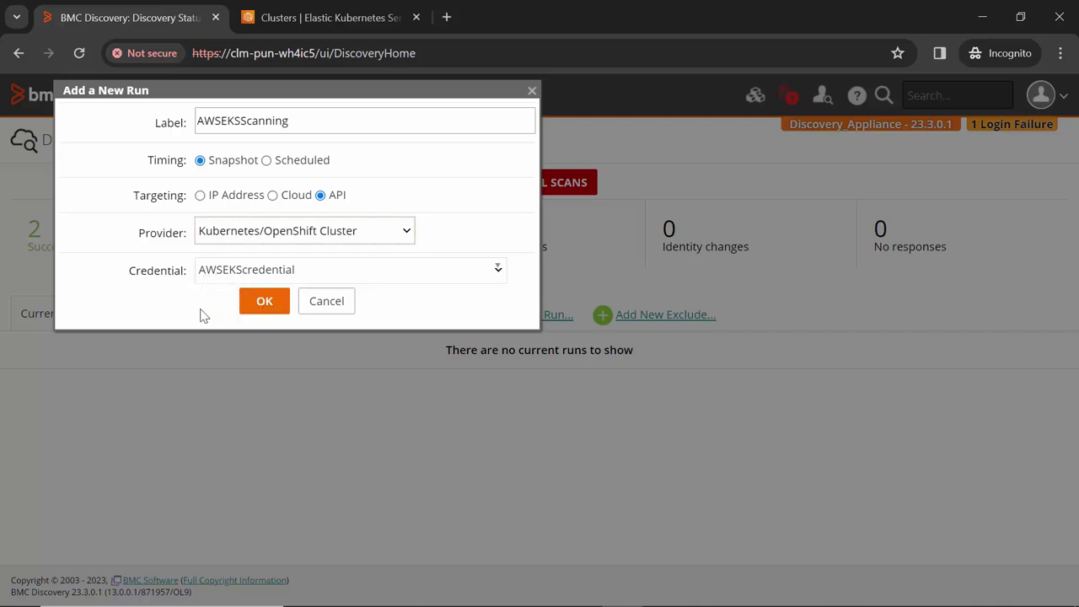
{"action": "left_click", "coordinate": [264, 302]}
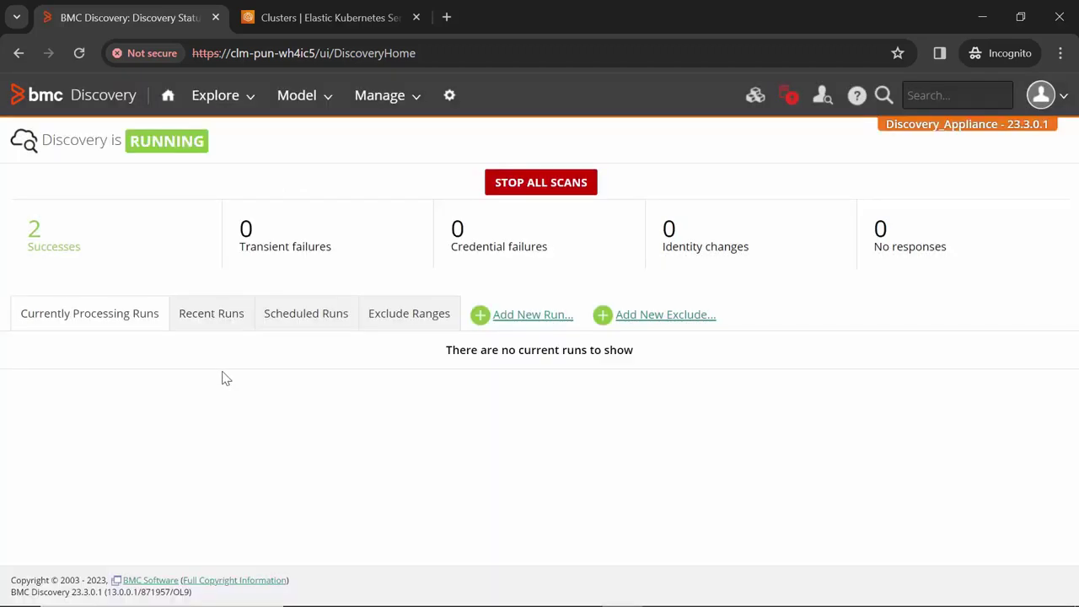
{"action": "left_click", "coordinate": [212, 315]}
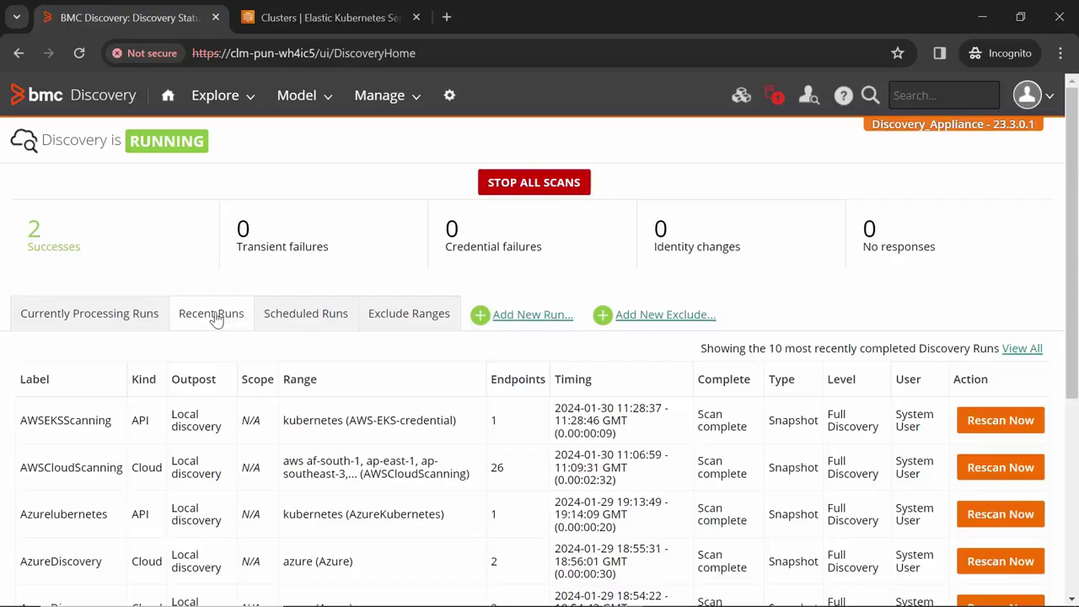
Step: Open demo-ekscluster from the AWSEKSScanning run and review its namespaces, hosts and load balancers
{"action": "left_click", "coordinate": [62, 421]}
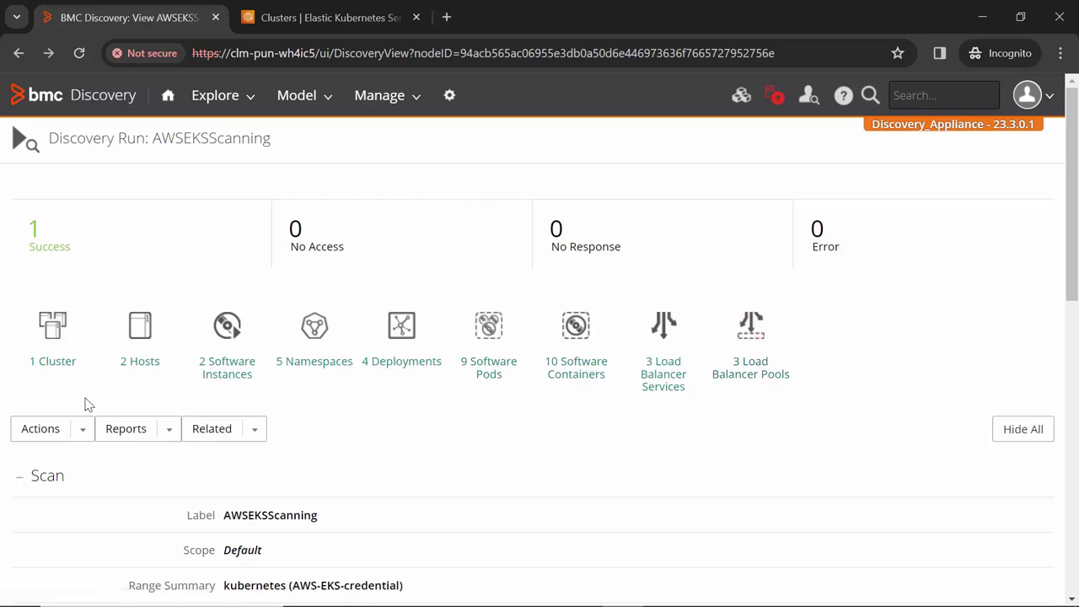
{"action": "left_click", "coordinate": [52, 338]}
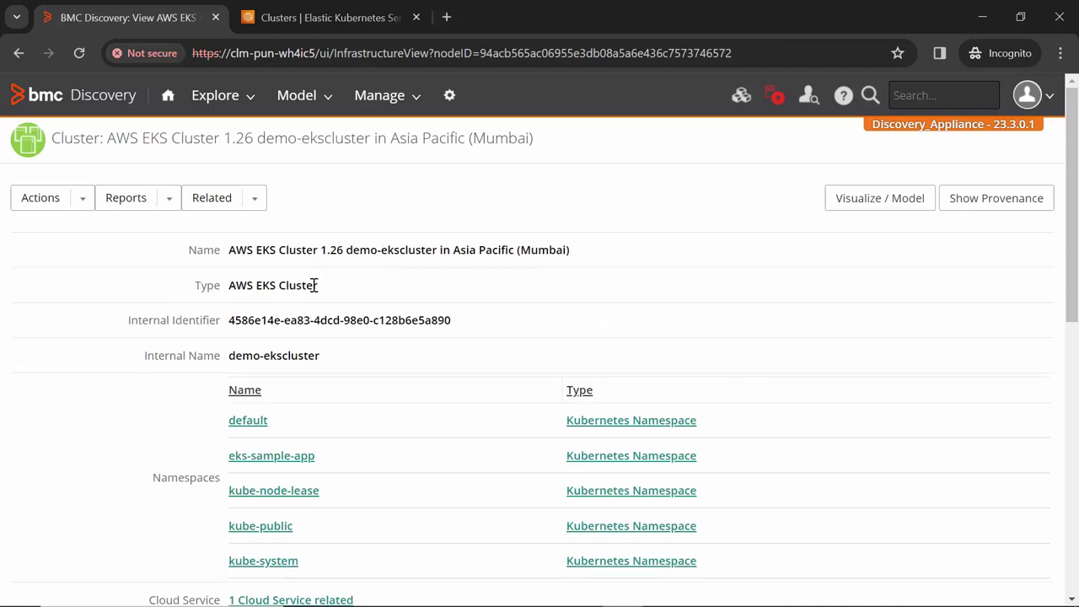
{"action": "left_click_drag", "start_coordinate": [312, 285], "coordinate": [227, 288]}
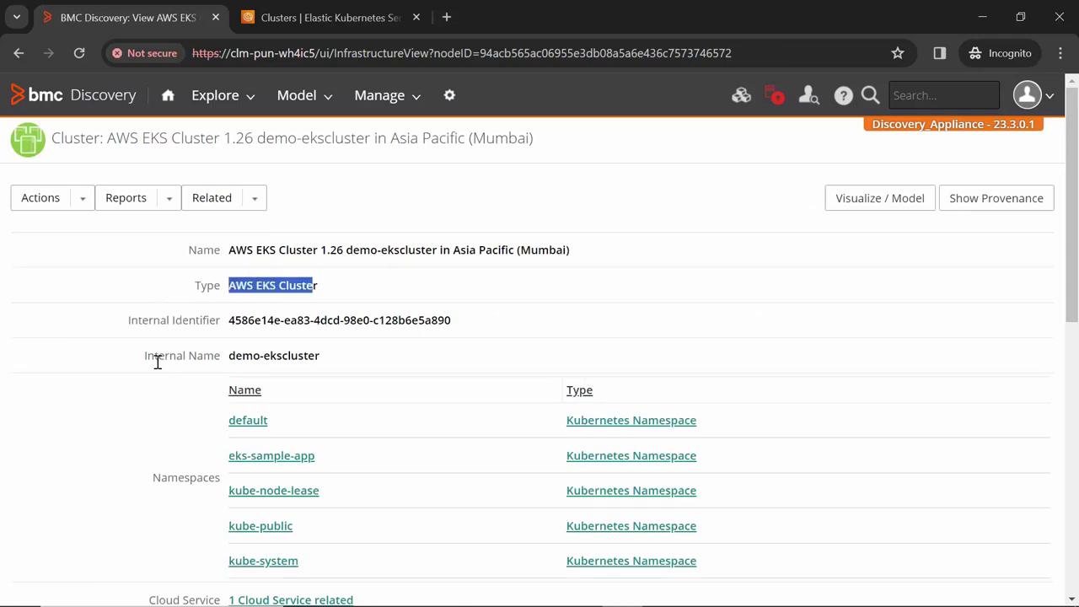
{"action": "scroll", "coordinate": [157, 361], "scroll_direction": "down", "scroll_amount": 2}
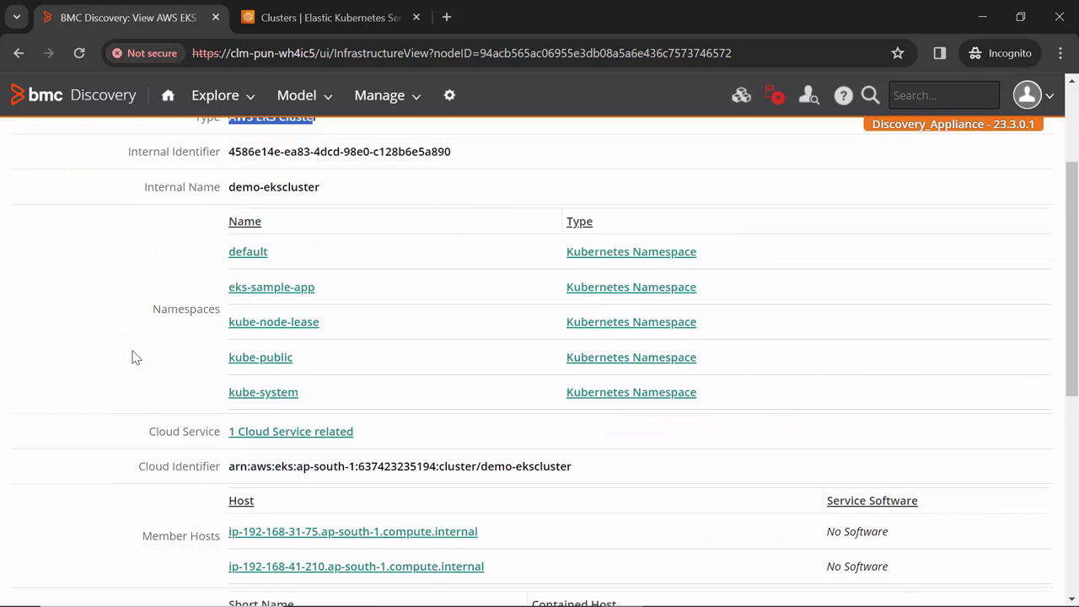
{"action": "scroll", "coordinate": [132, 357], "scroll_direction": "down", "scroll_amount": 4}
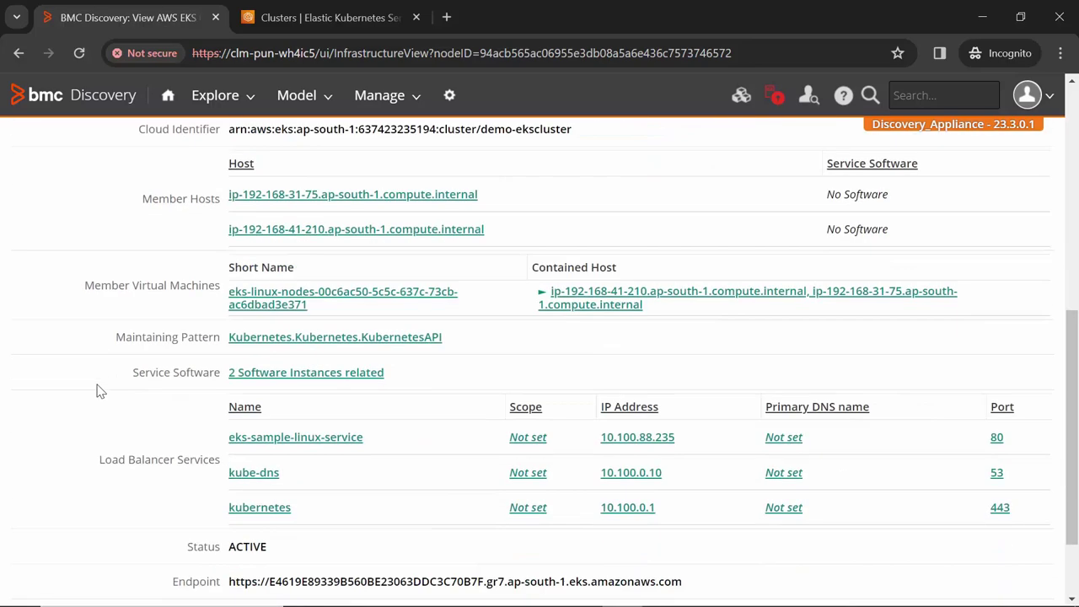
{"action": "scroll", "coordinate": [84, 393], "scroll_direction": "down", "scroll_amount": 1}
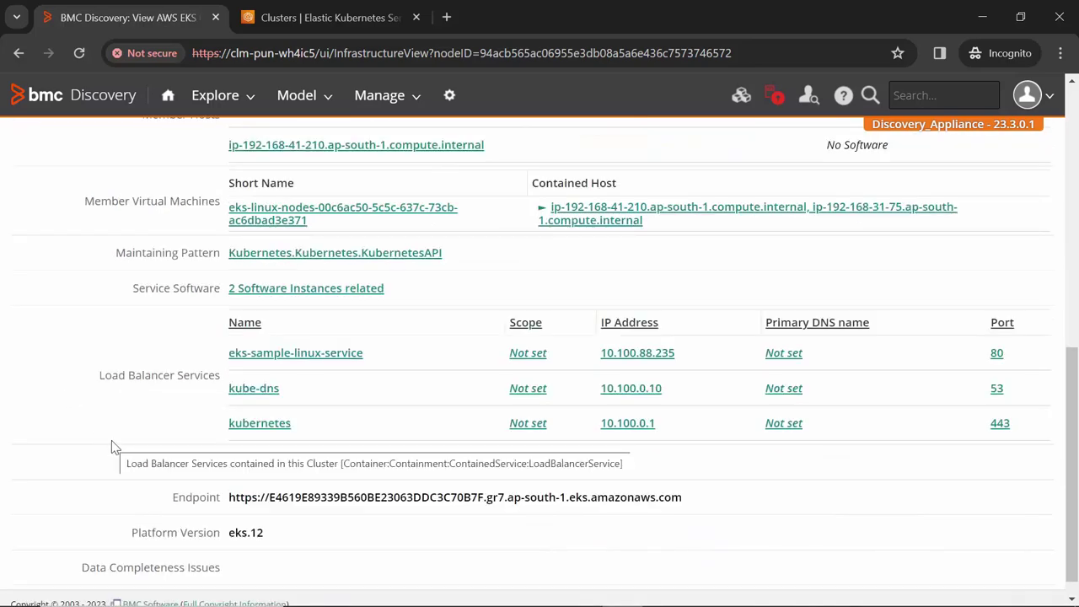
{"action": "scroll", "coordinate": [115, 446], "scroll_direction": "up", "scroll_amount": 7}
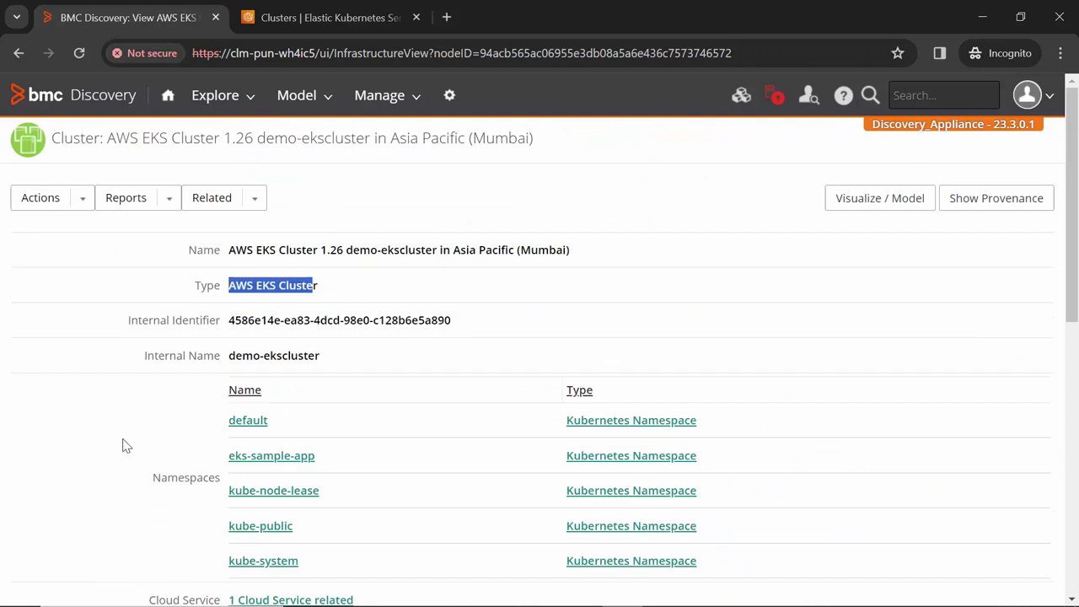
Step: Visualize the cluster's software, expanding eks-sample-app and eks-sample-linux-deployment's related pods and containers
{"action": "left_click", "coordinate": [867, 207]}
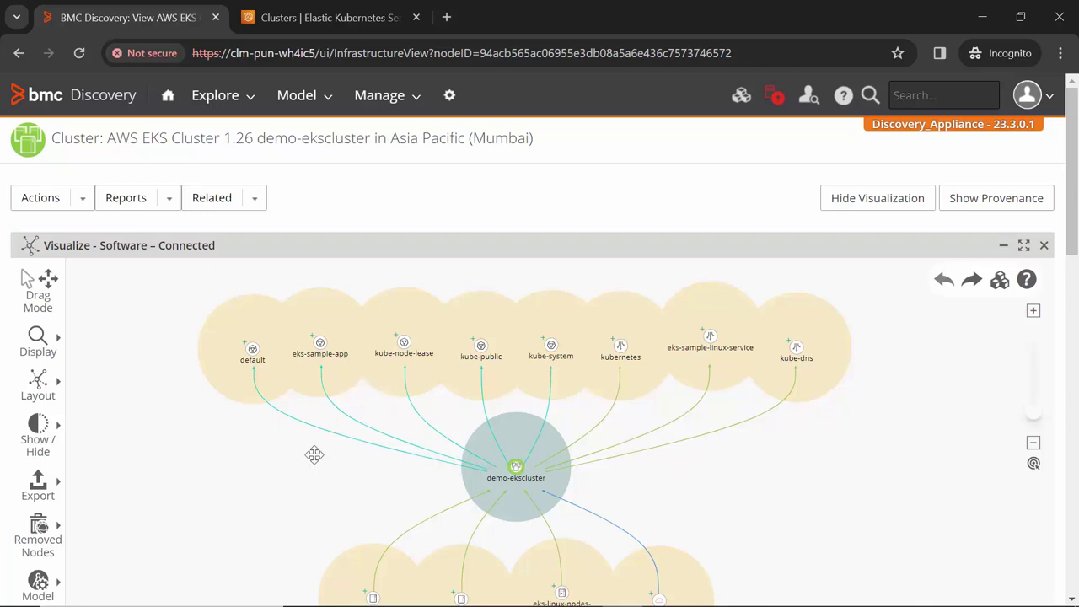
{"action": "left_click", "coordinate": [306, 337]}
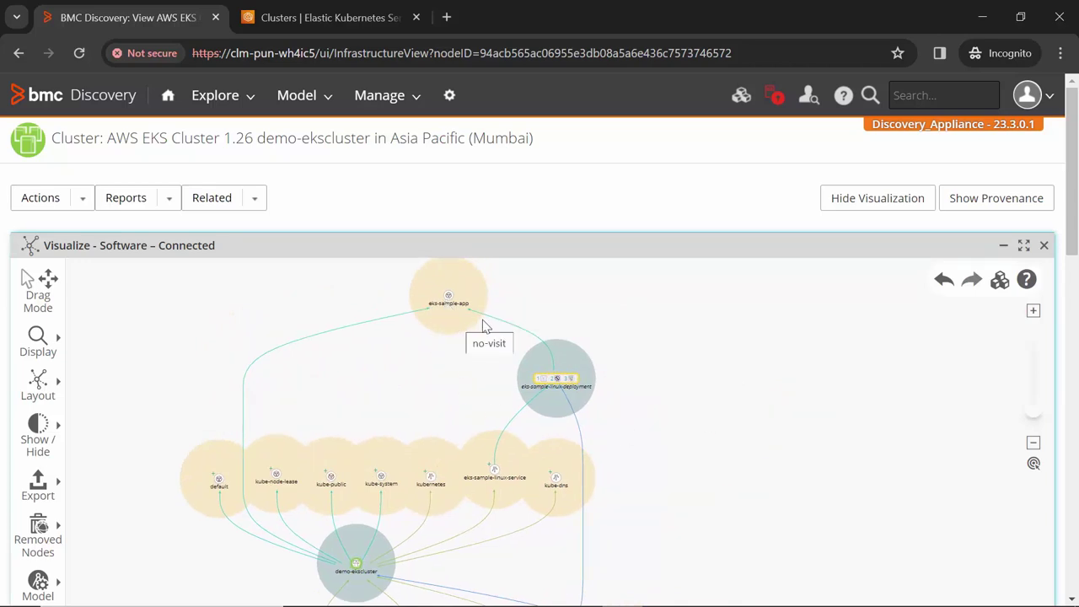
{"action": "right_click", "coordinate": [559, 384]}
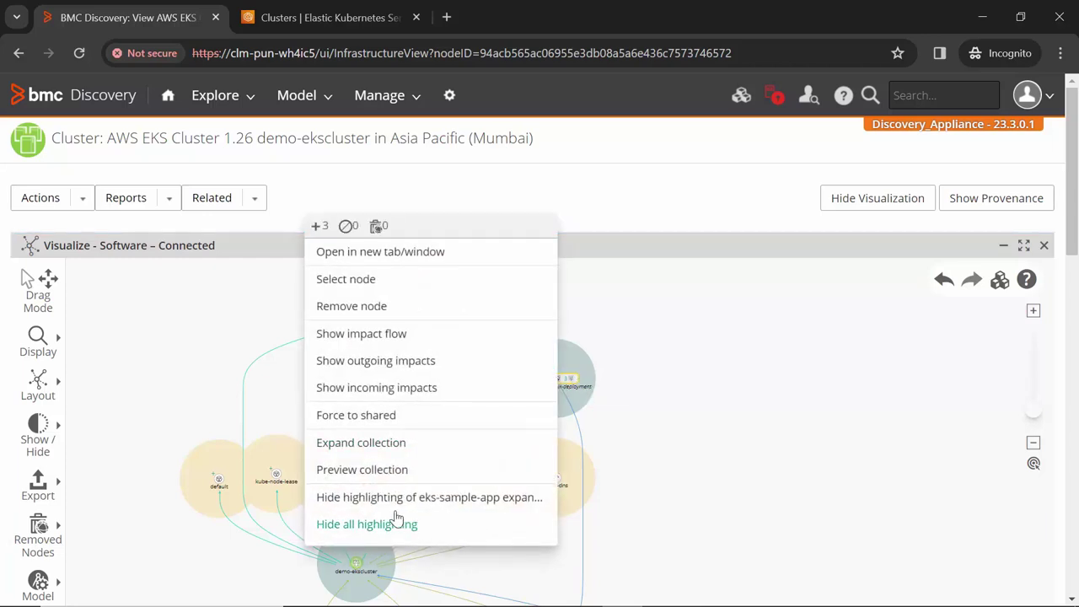
{"action": "left_click", "coordinate": [378, 444]}
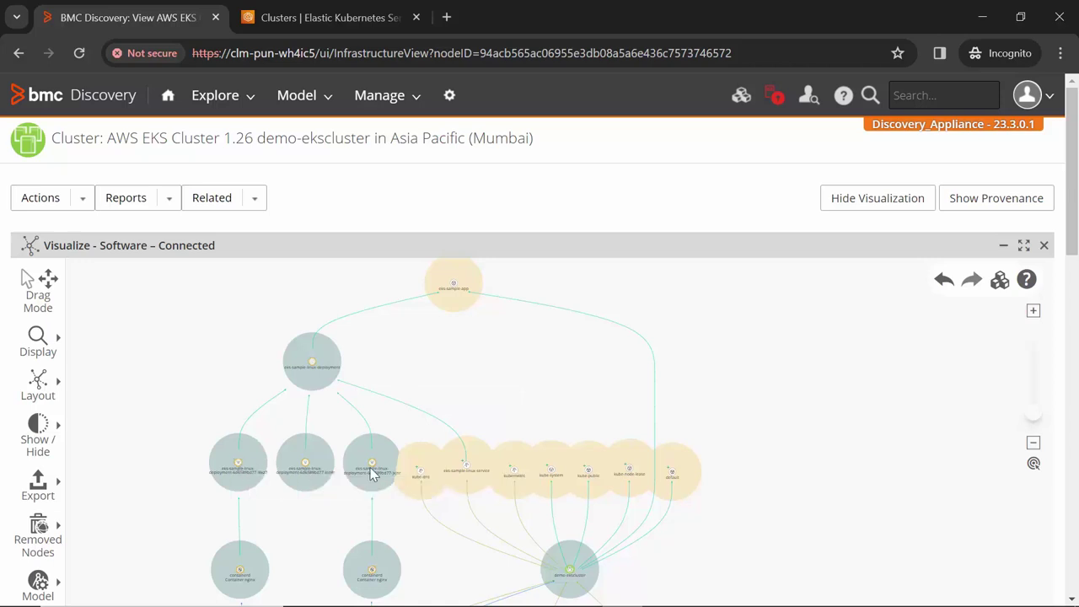
{"action": "left_click_drag", "start_coordinate": [305, 530], "coordinate": [305, 441]}
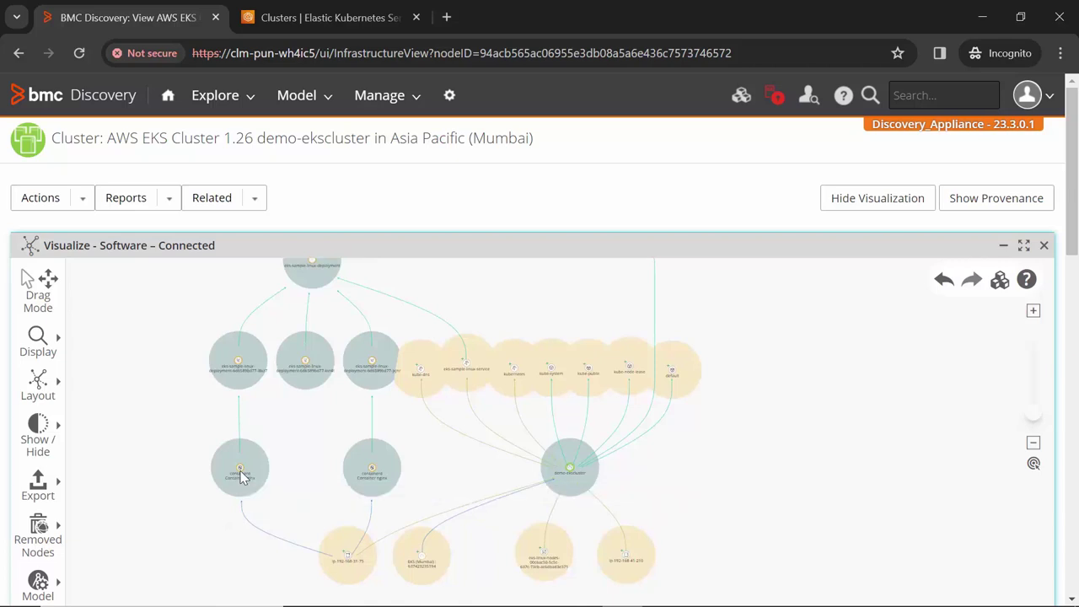
{"action": "left_click_drag", "start_coordinate": [240, 476], "coordinate": [241, 436]}
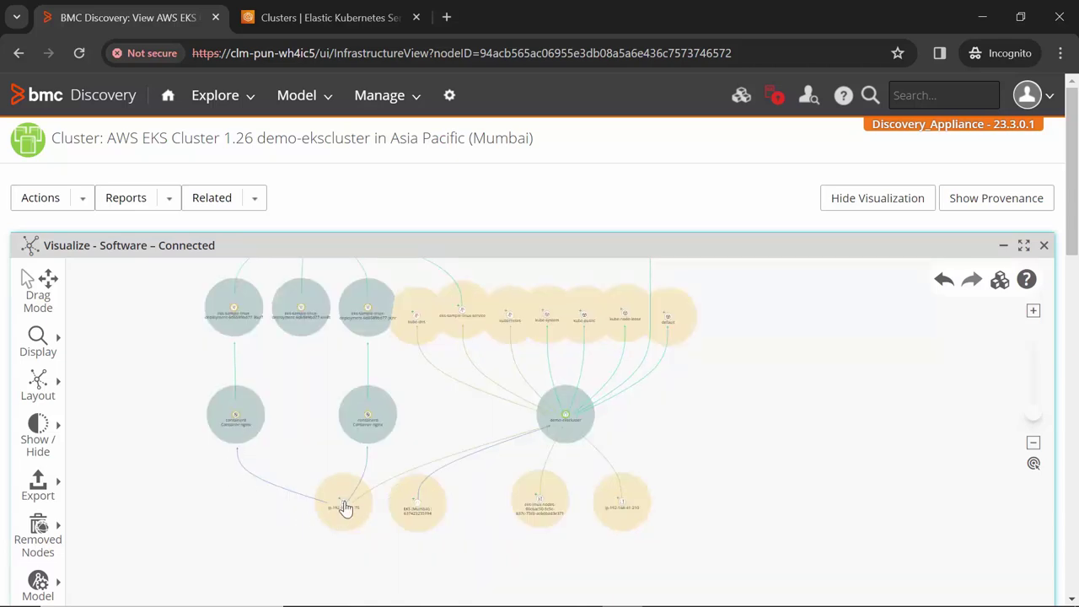